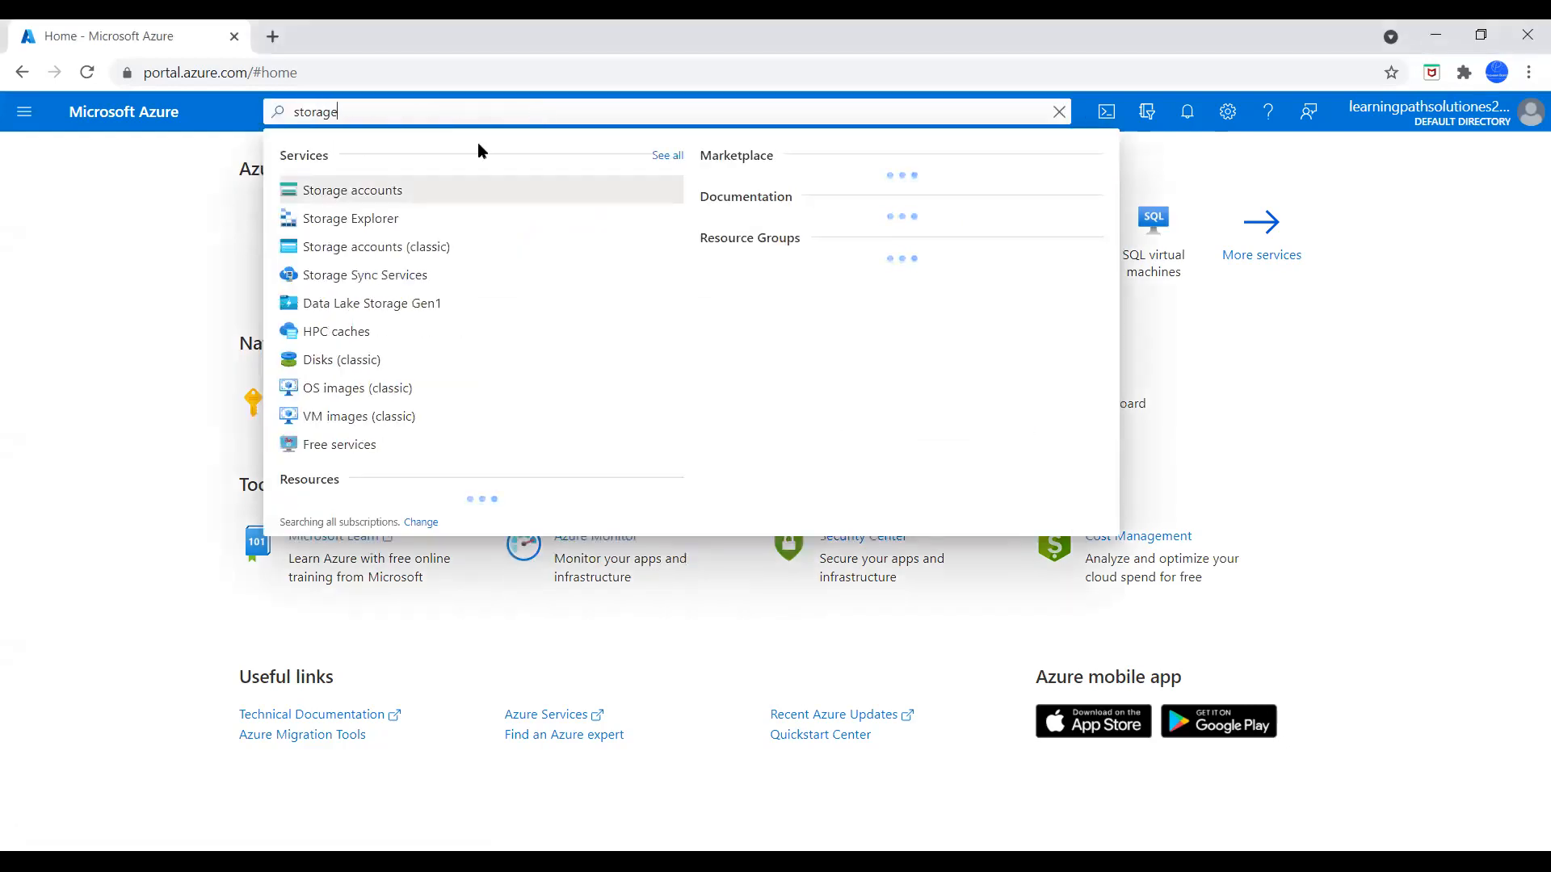
# Start creating a storage account and assign it to a new resource group named rgtest-01
pyautogui.click(380, 190)
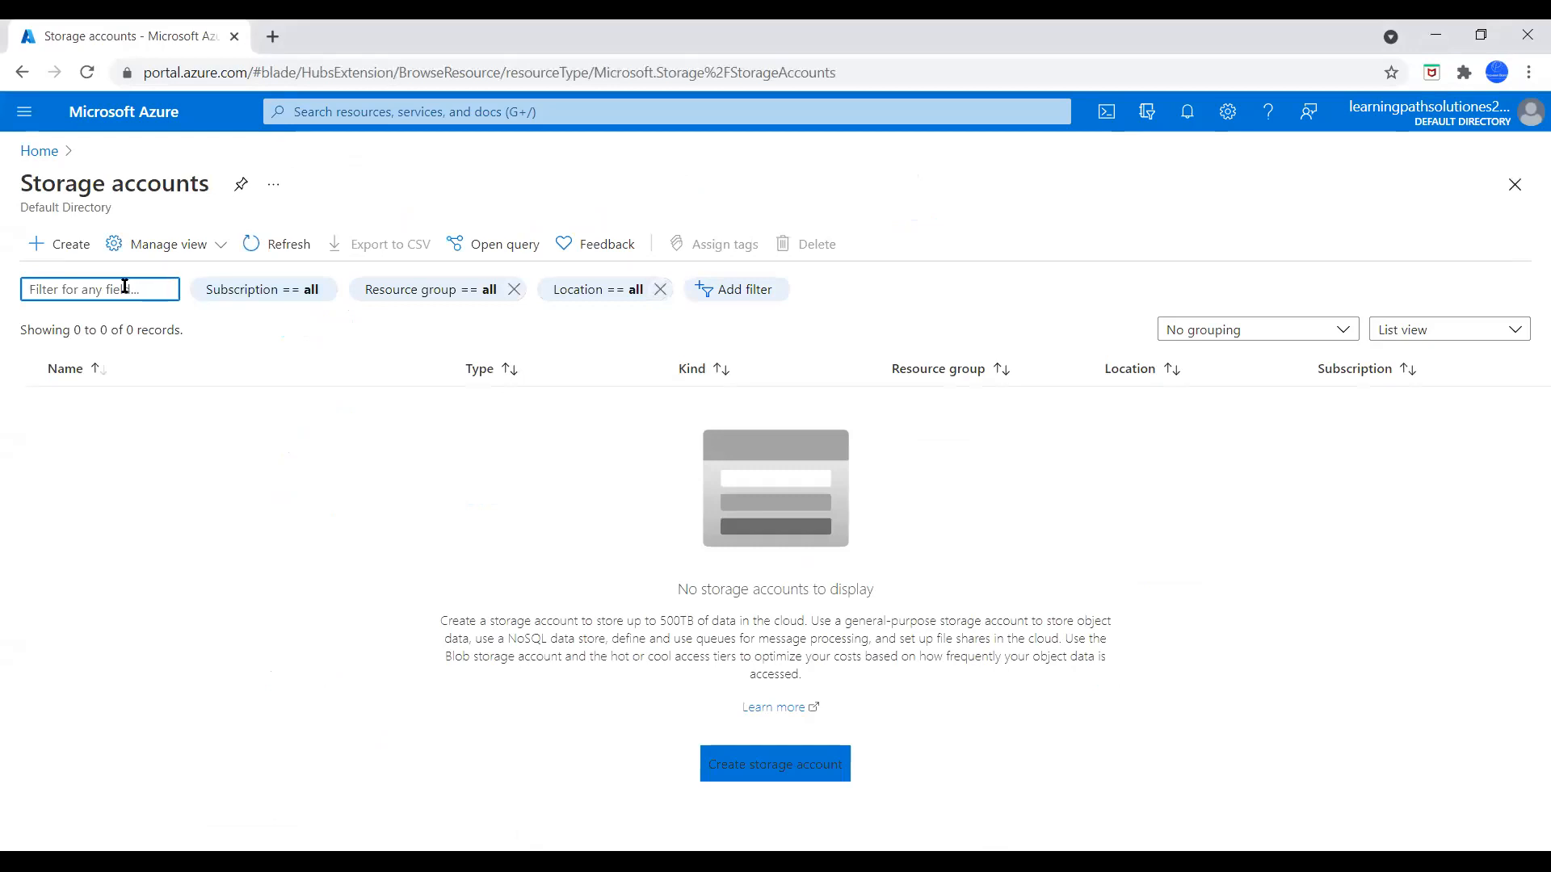
pyautogui.click(81, 256)
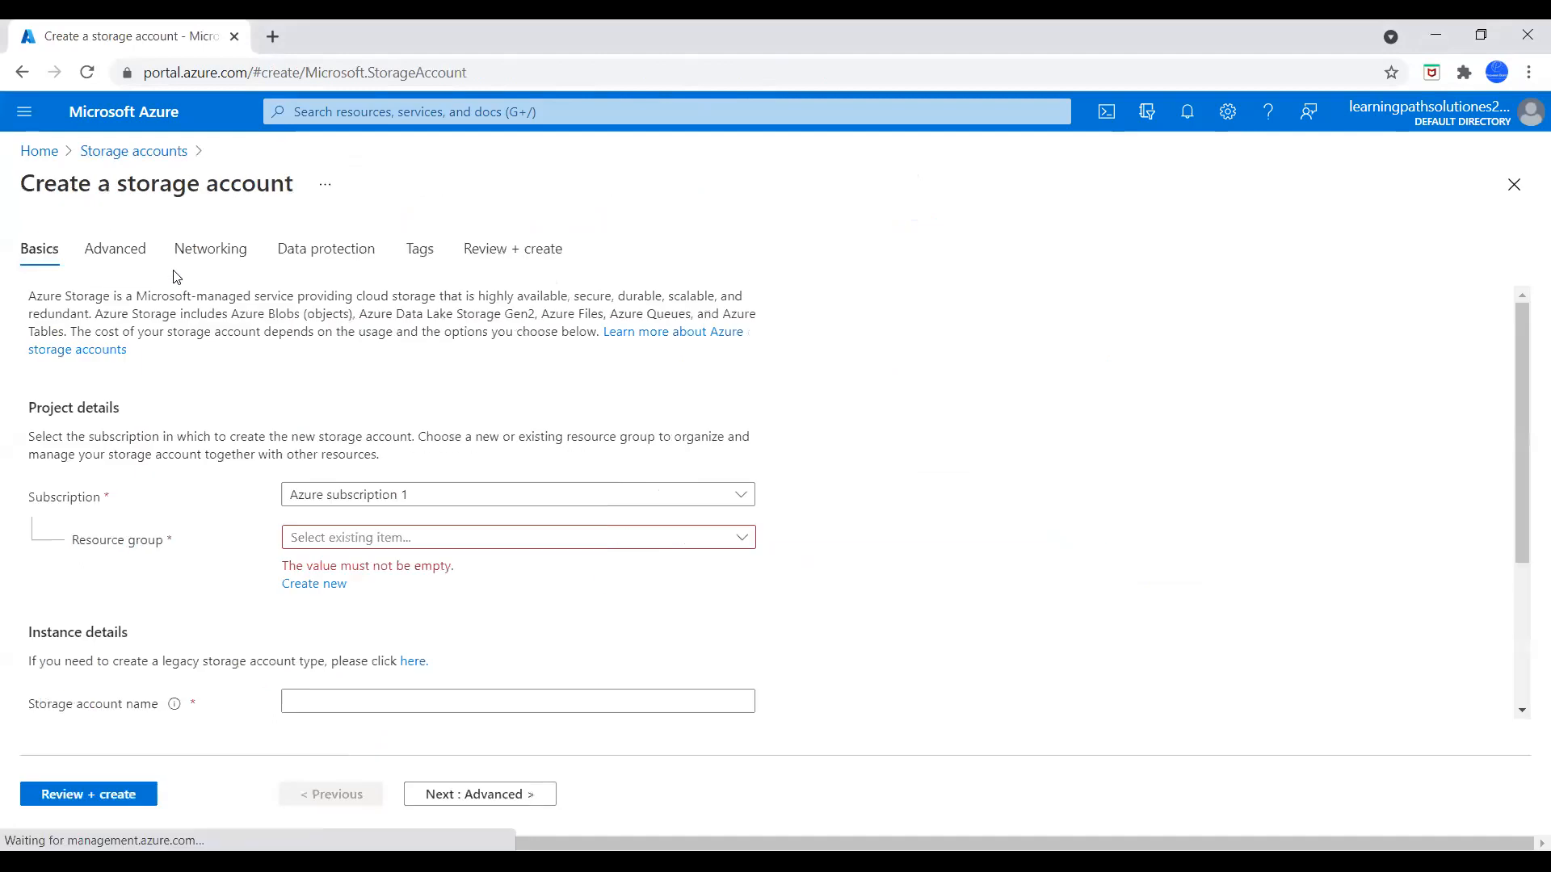
pyautogui.scroll(-1, 320, 587)
pyautogui.click(320, 588)
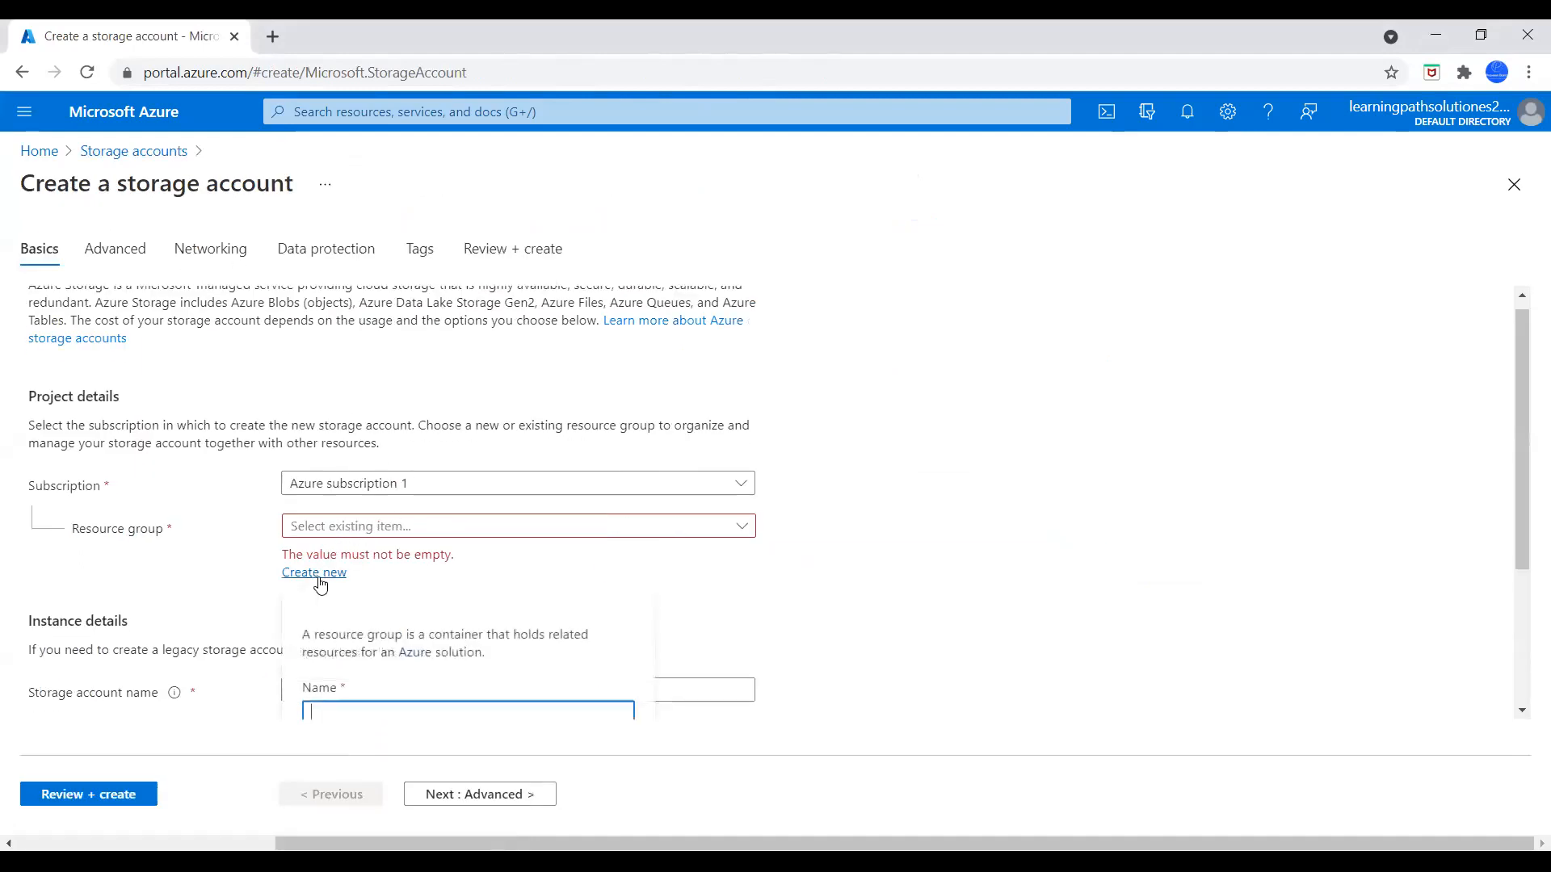
pyautogui.scroll(-3, 888, 579)
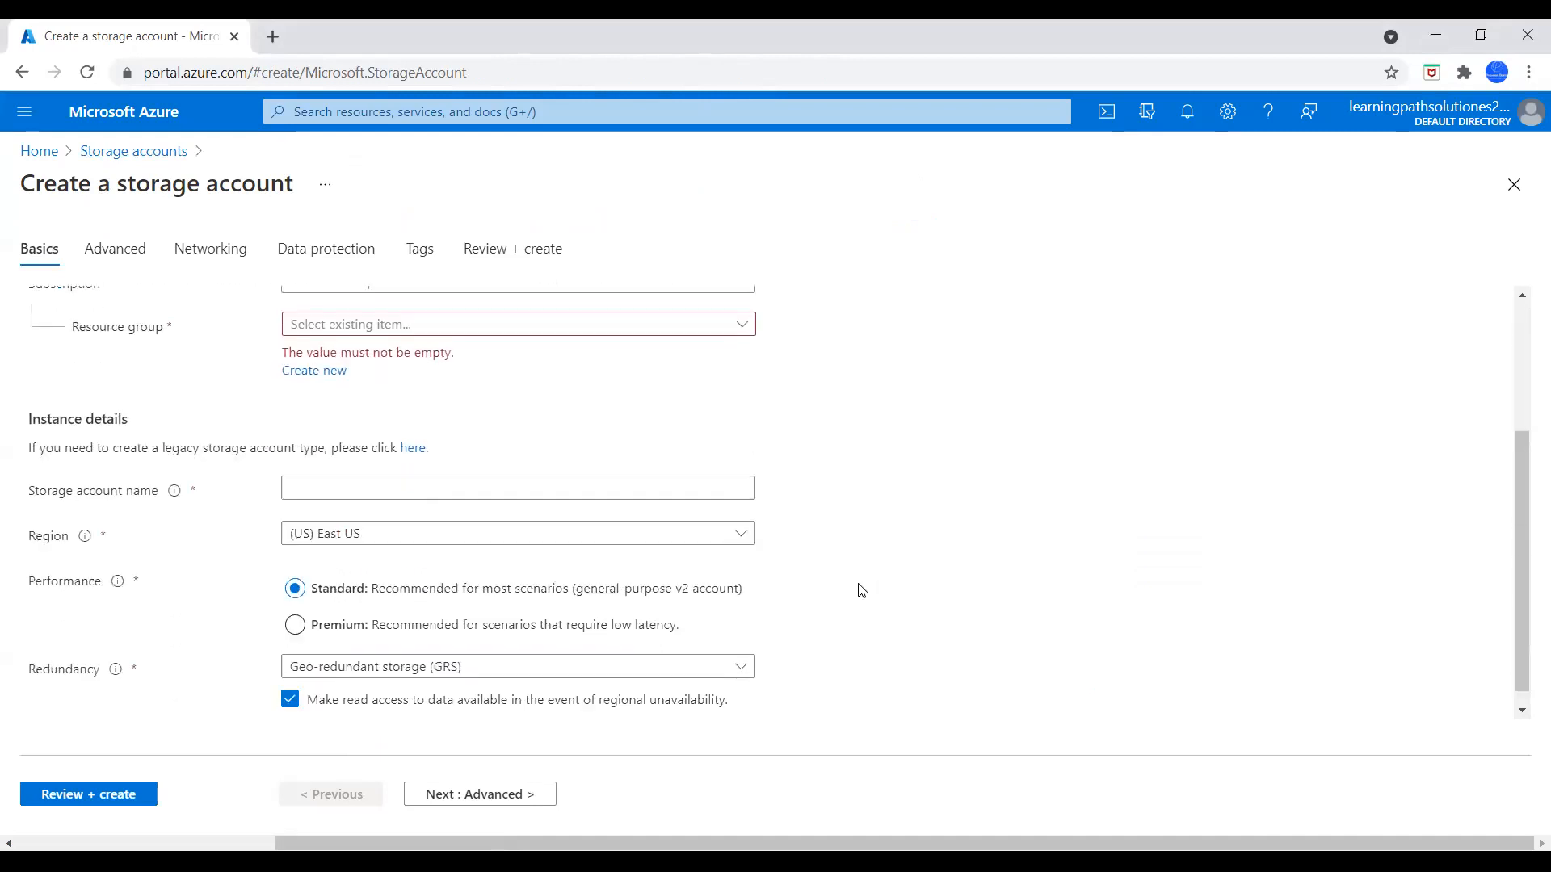
pyautogui.click(329, 372)
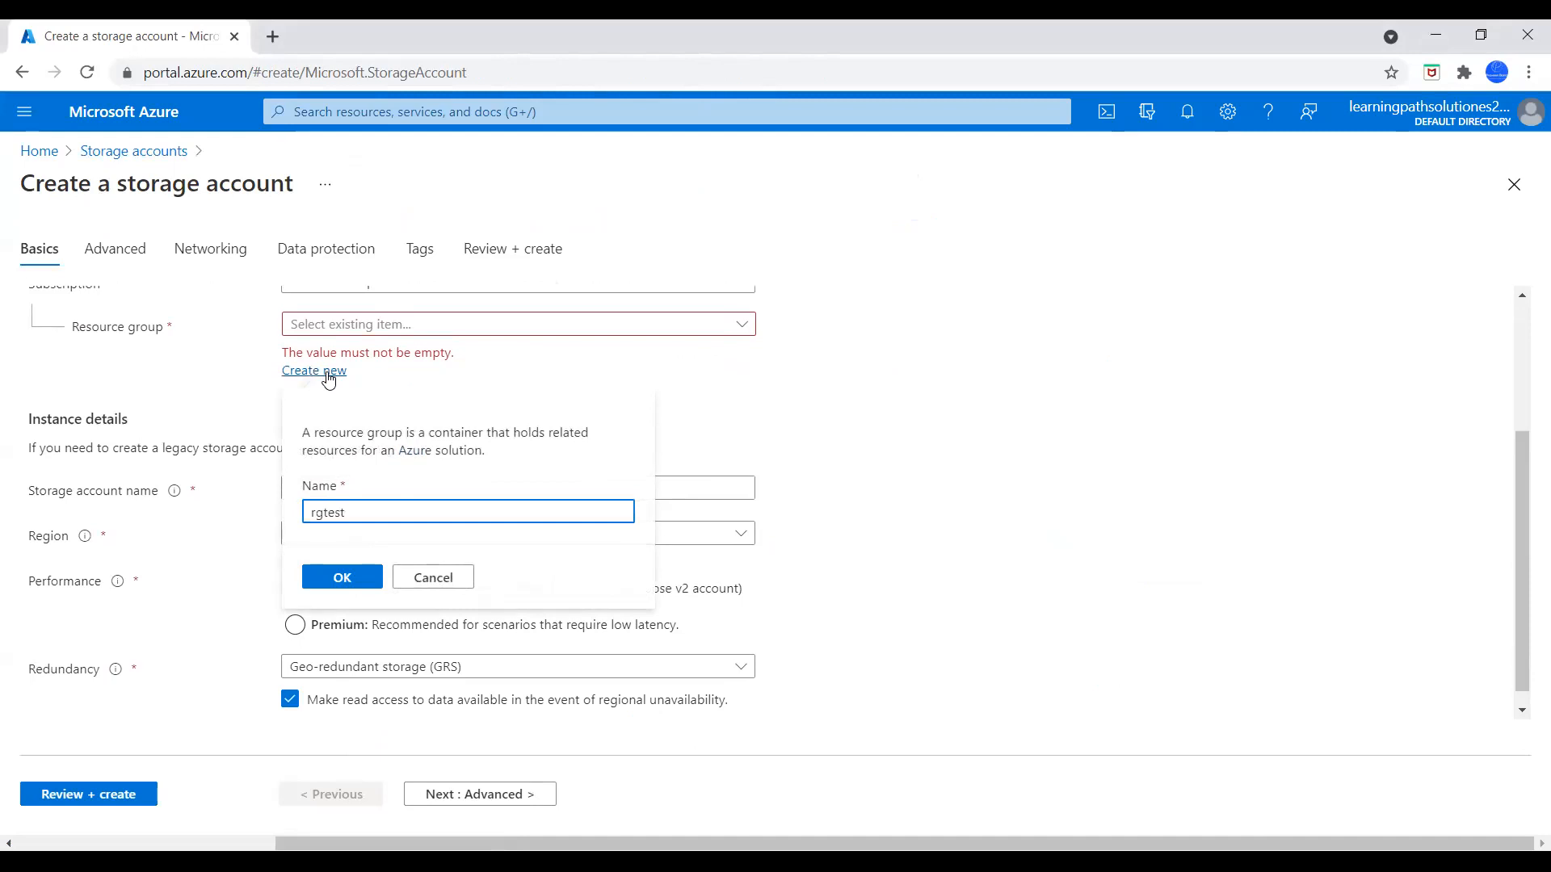
pyautogui.write('rgtest-01')
pyautogui.click(342, 577)
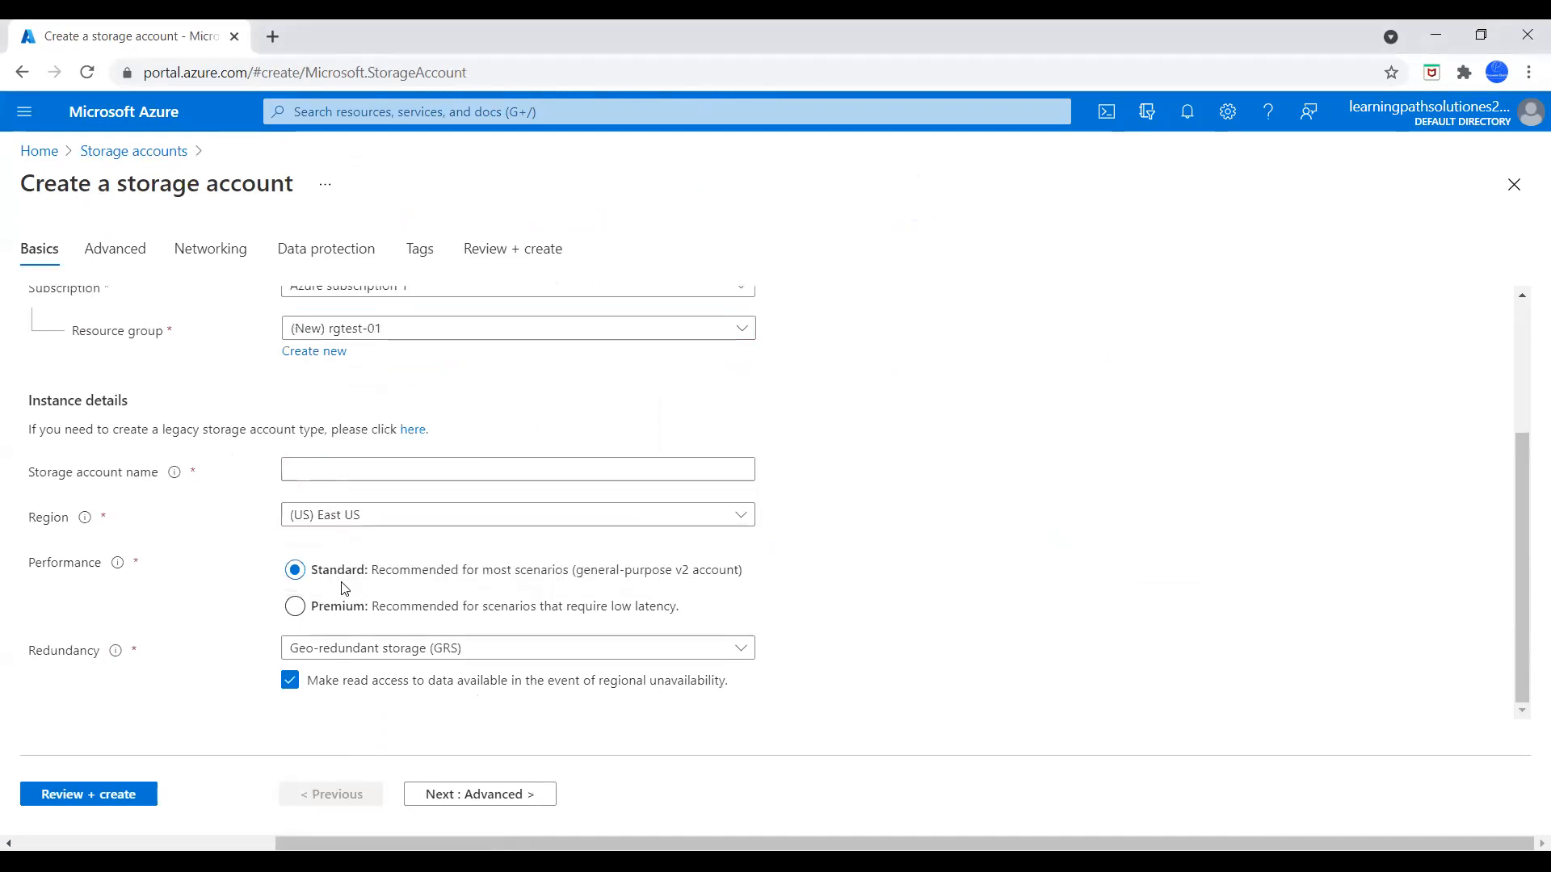
# Name the storage account stracctdbtest01 and keep its region as (US) East US
pyautogui.click(334, 468)
pyautogui.click(335, 469)
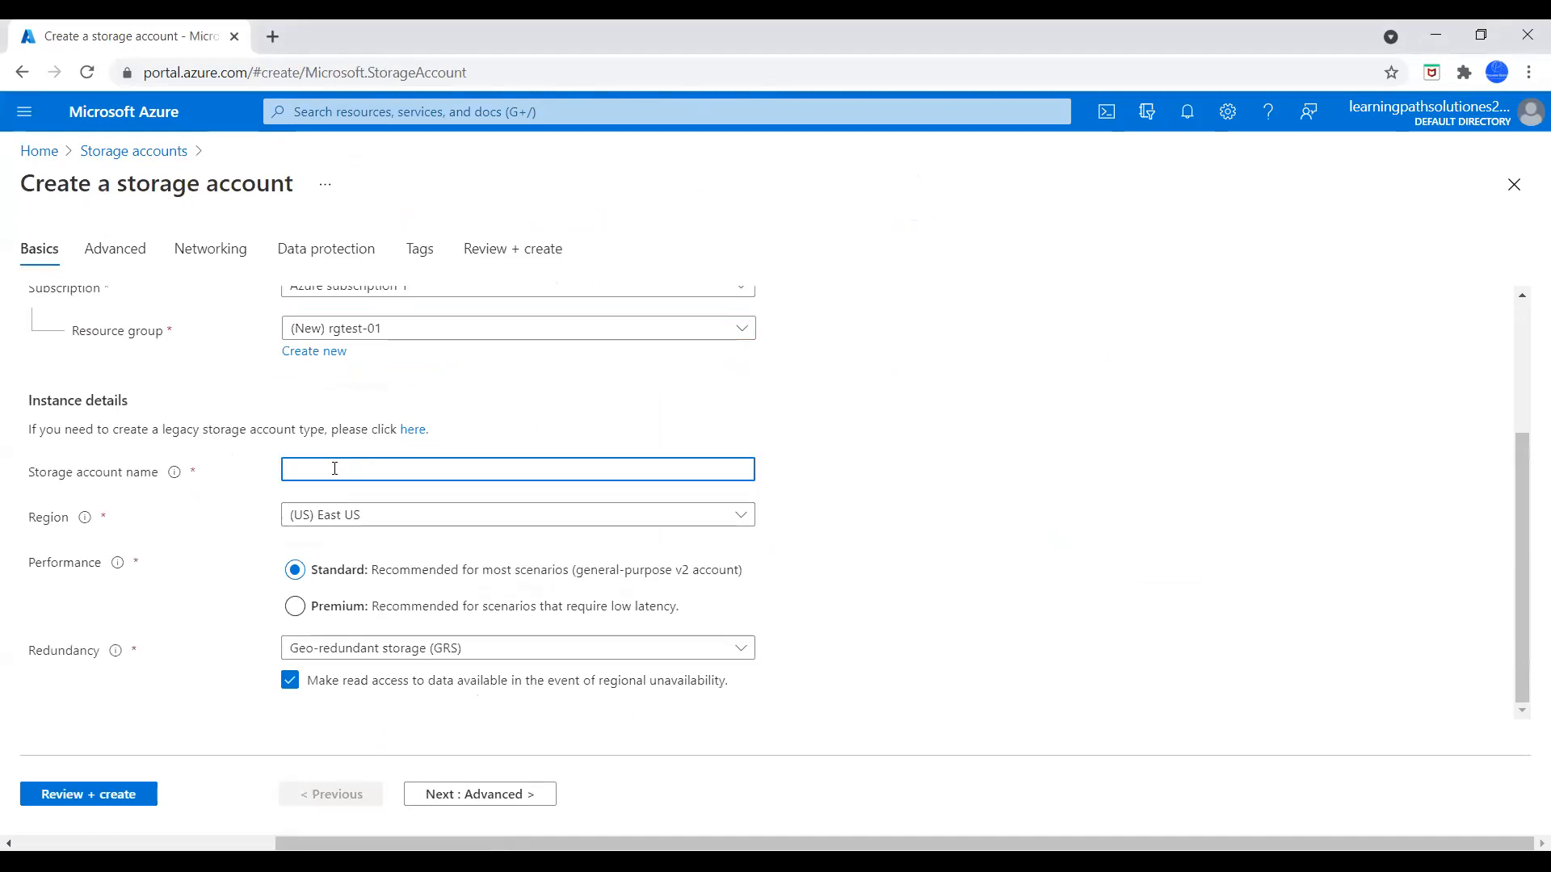
pyautogui.write('stracctdbtest01')
pyautogui.click(943, 501)
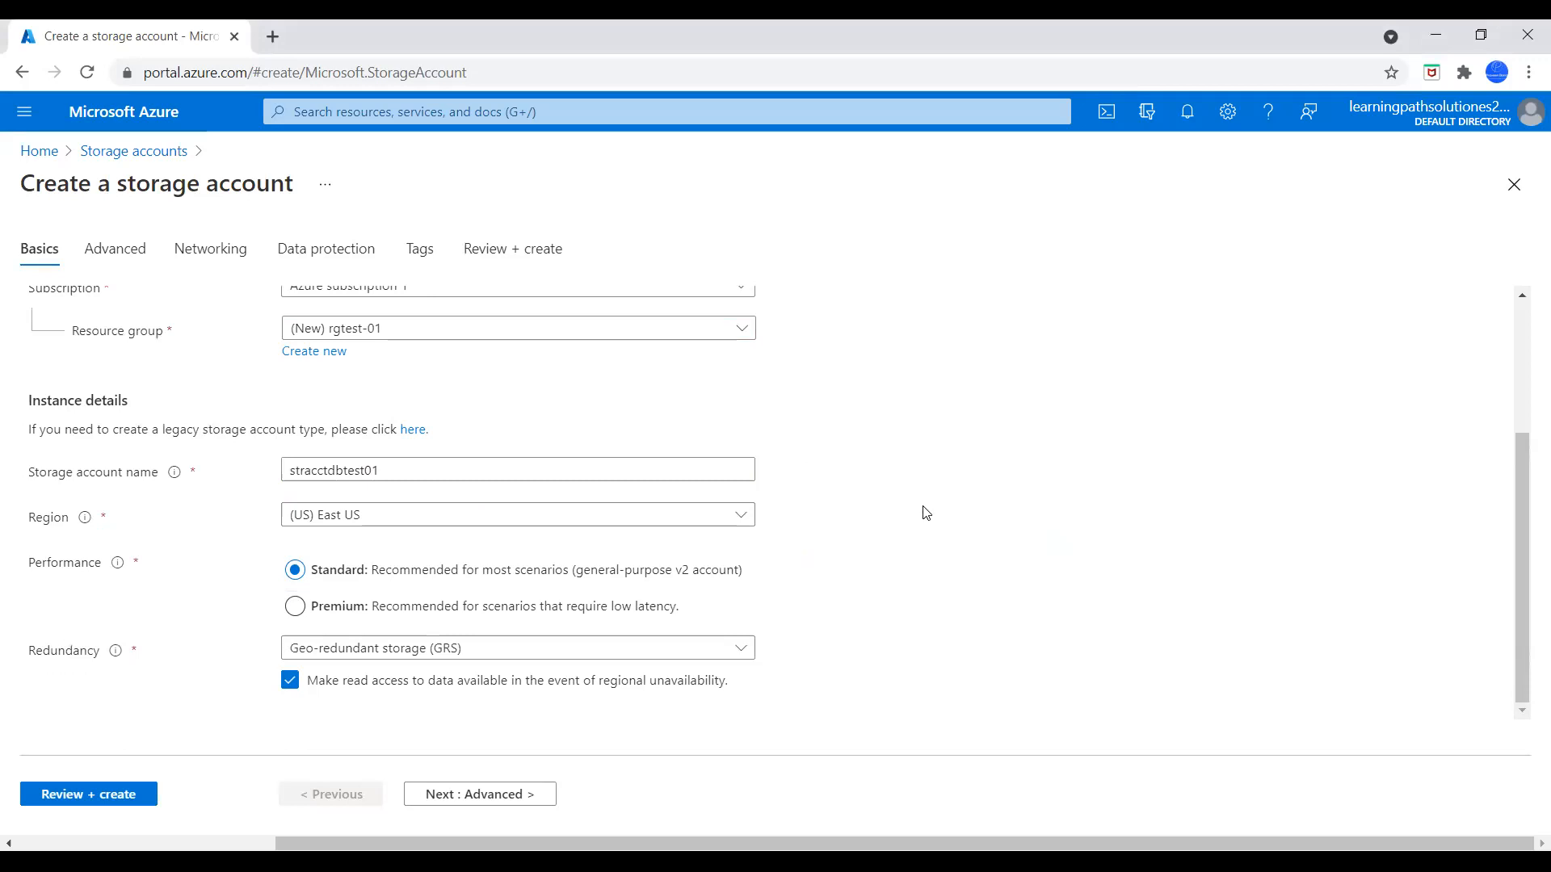
pyautogui.click(530, 515)
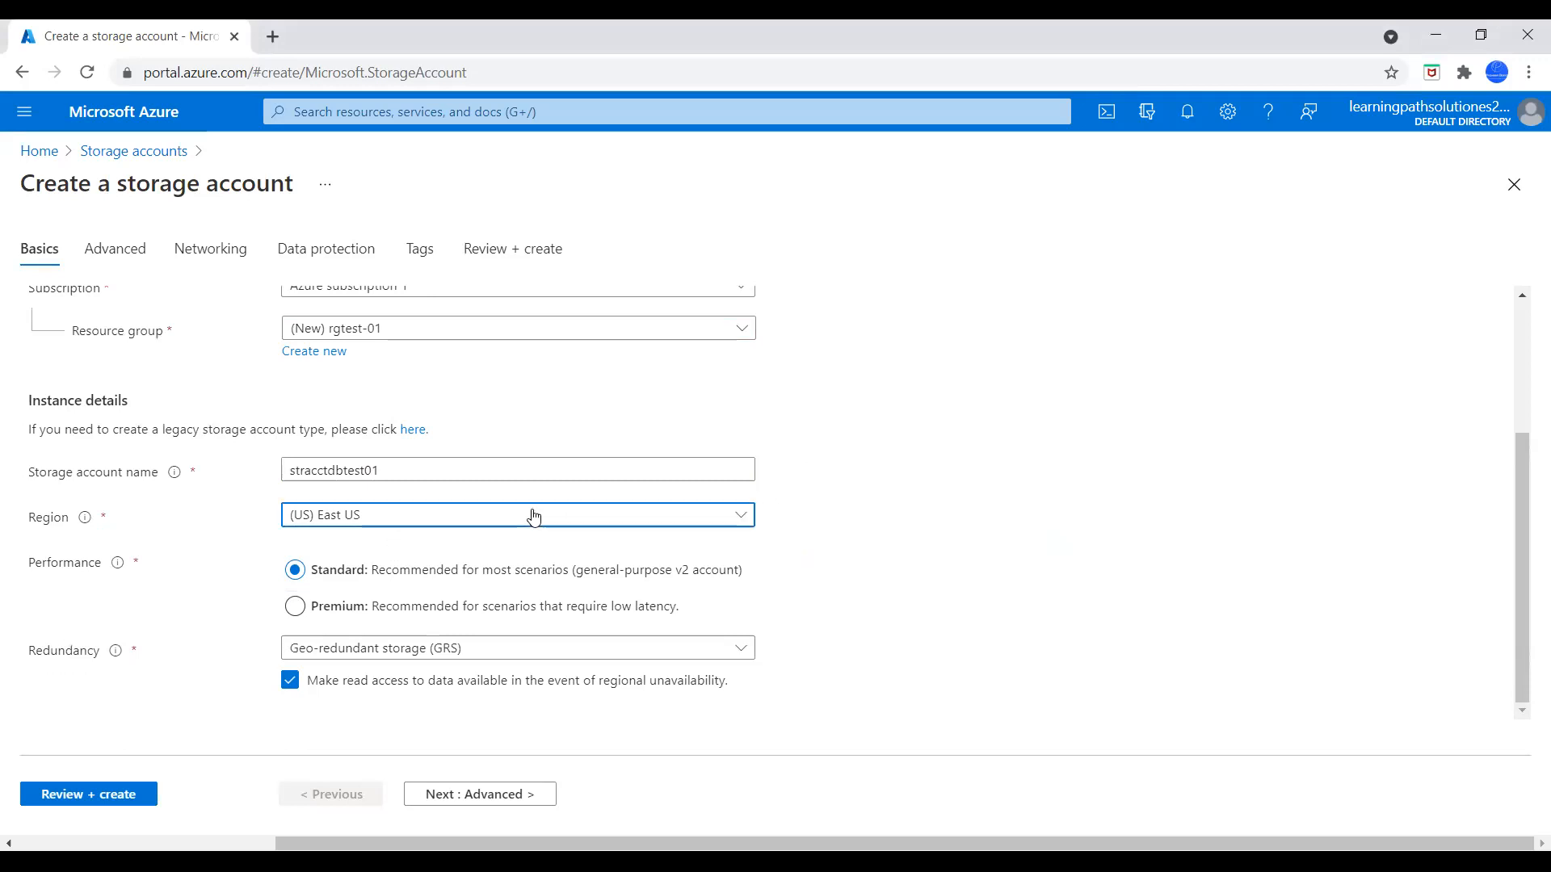
pyautogui.click(1337, 457)
pyautogui.click(607, 468)
pyautogui.click(922, 492)
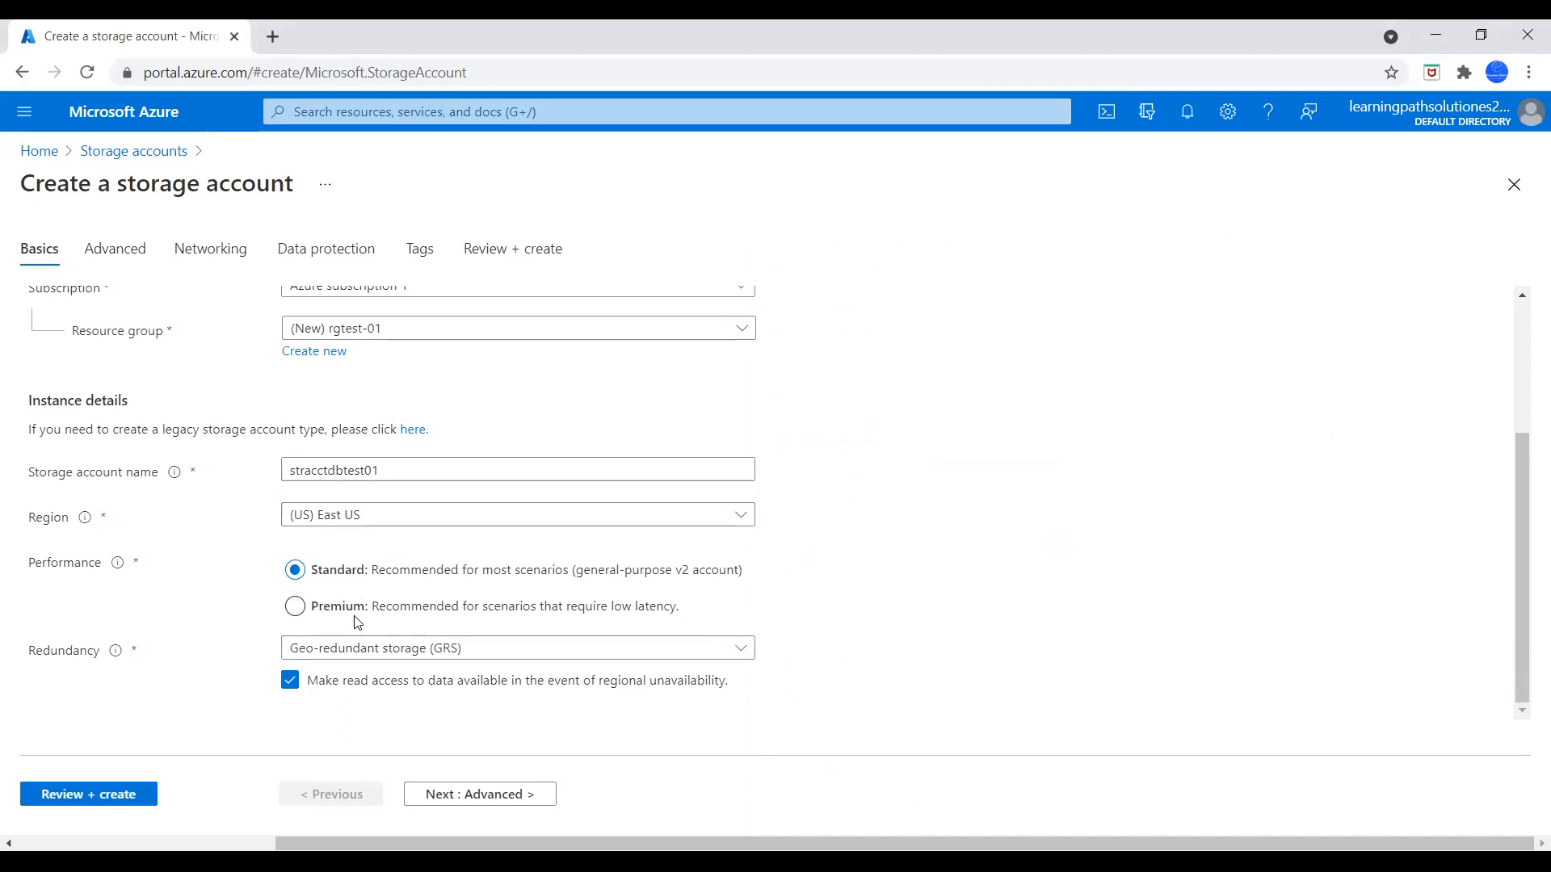
# Set the storage account's redundancy to Locally-redundant storage (LRS)
pyautogui.click(354, 653)
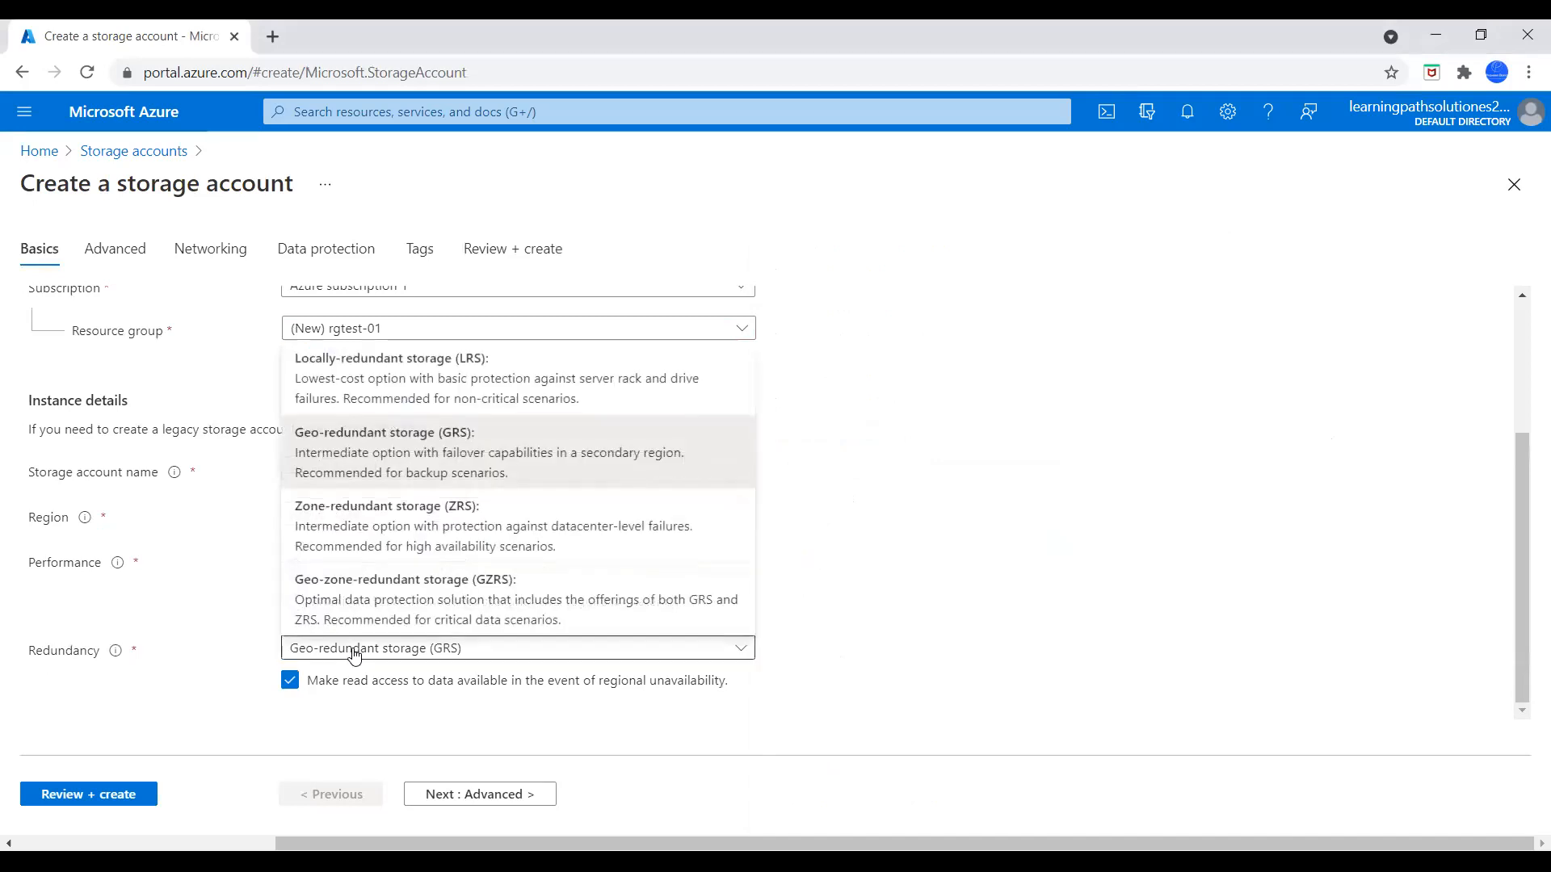
pyautogui.click(378, 391)
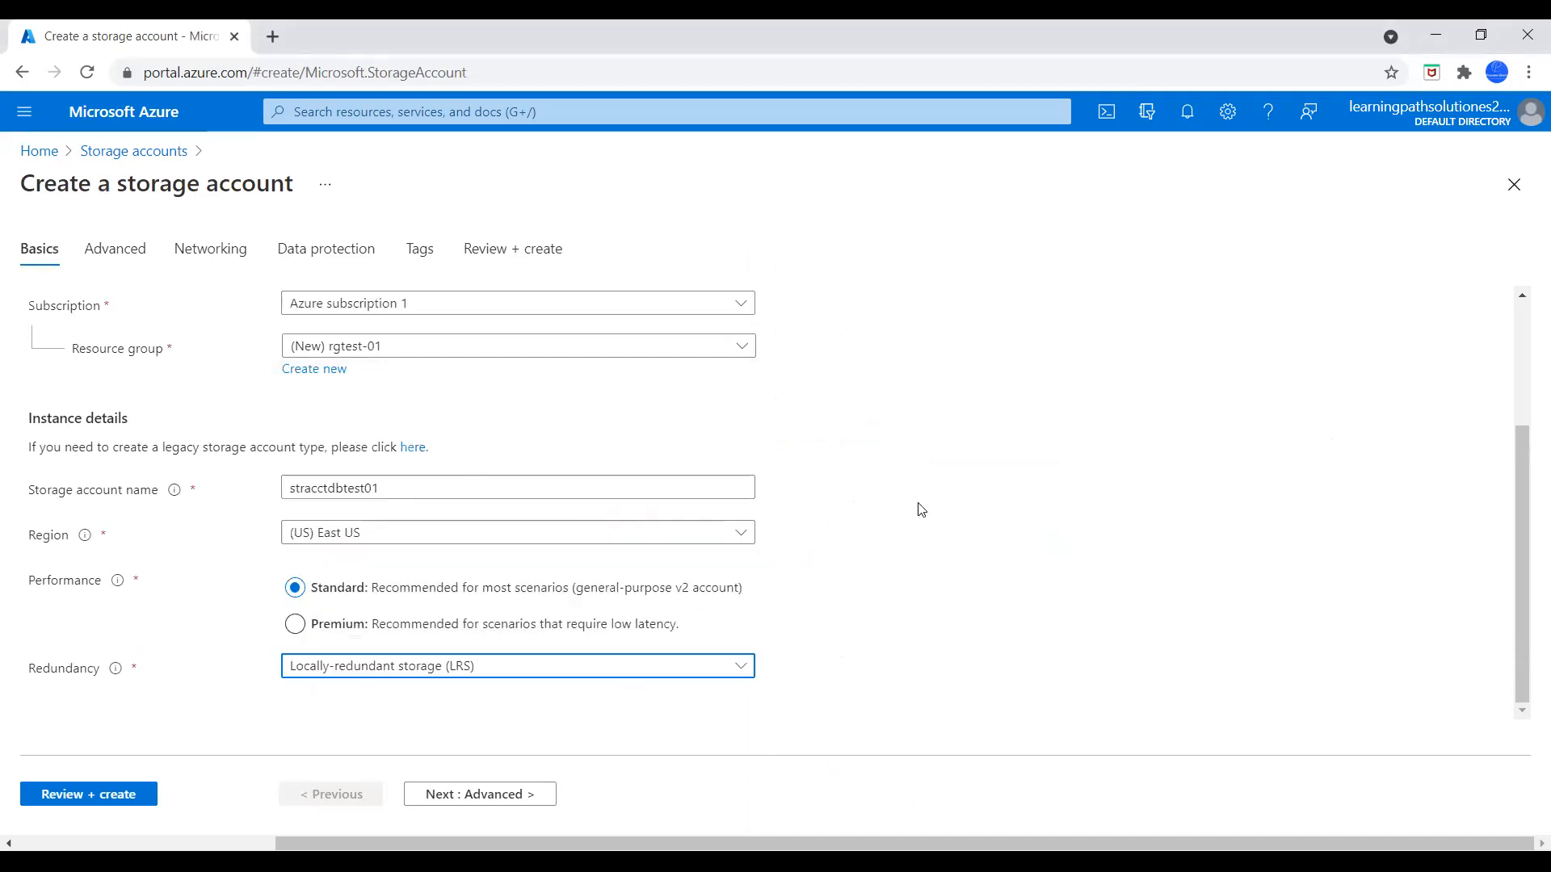
pyautogui.scroll(2, 924, 521)
pyautogui.scroll(-2, 923, 532)
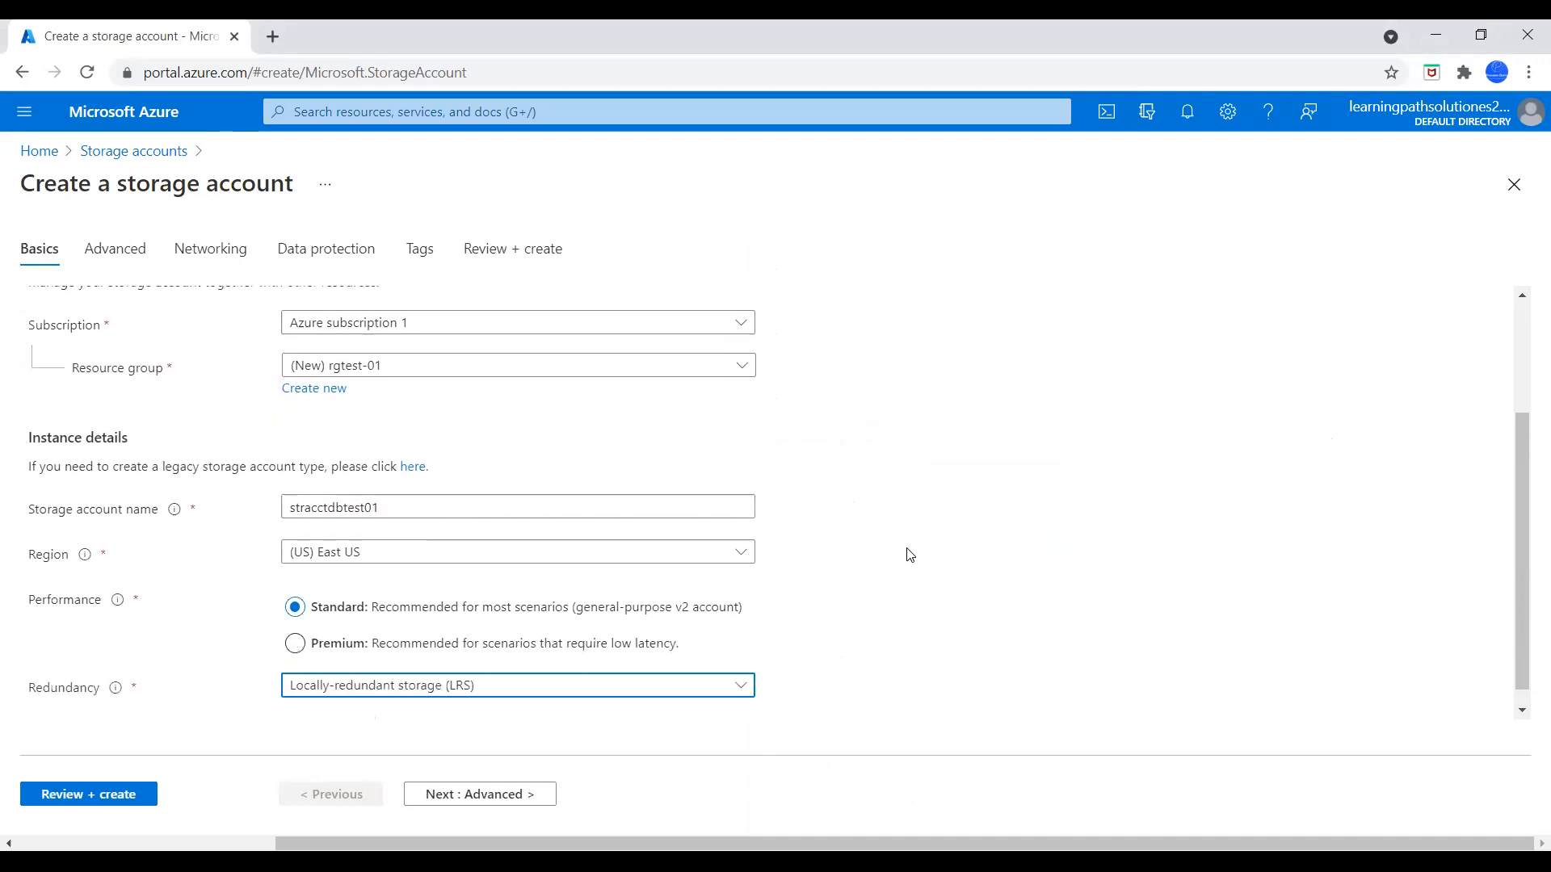
# Go through the Advanced and Networking settings of the storage account, keeping the default options
pyautogui.click(499, 795)
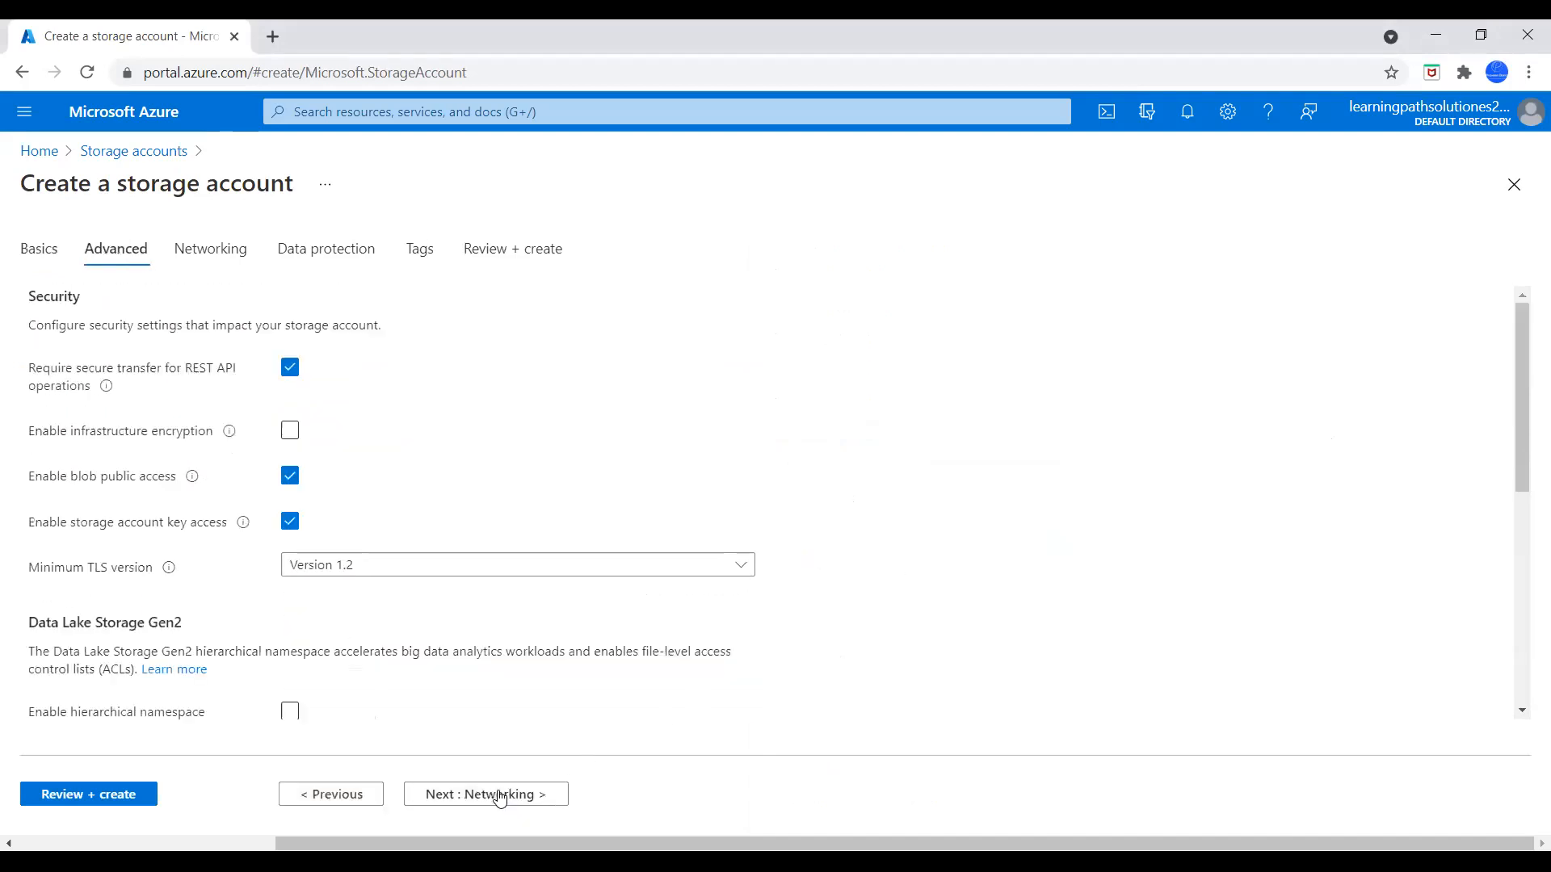
pyautogui.scroll(-1, 453, 623)
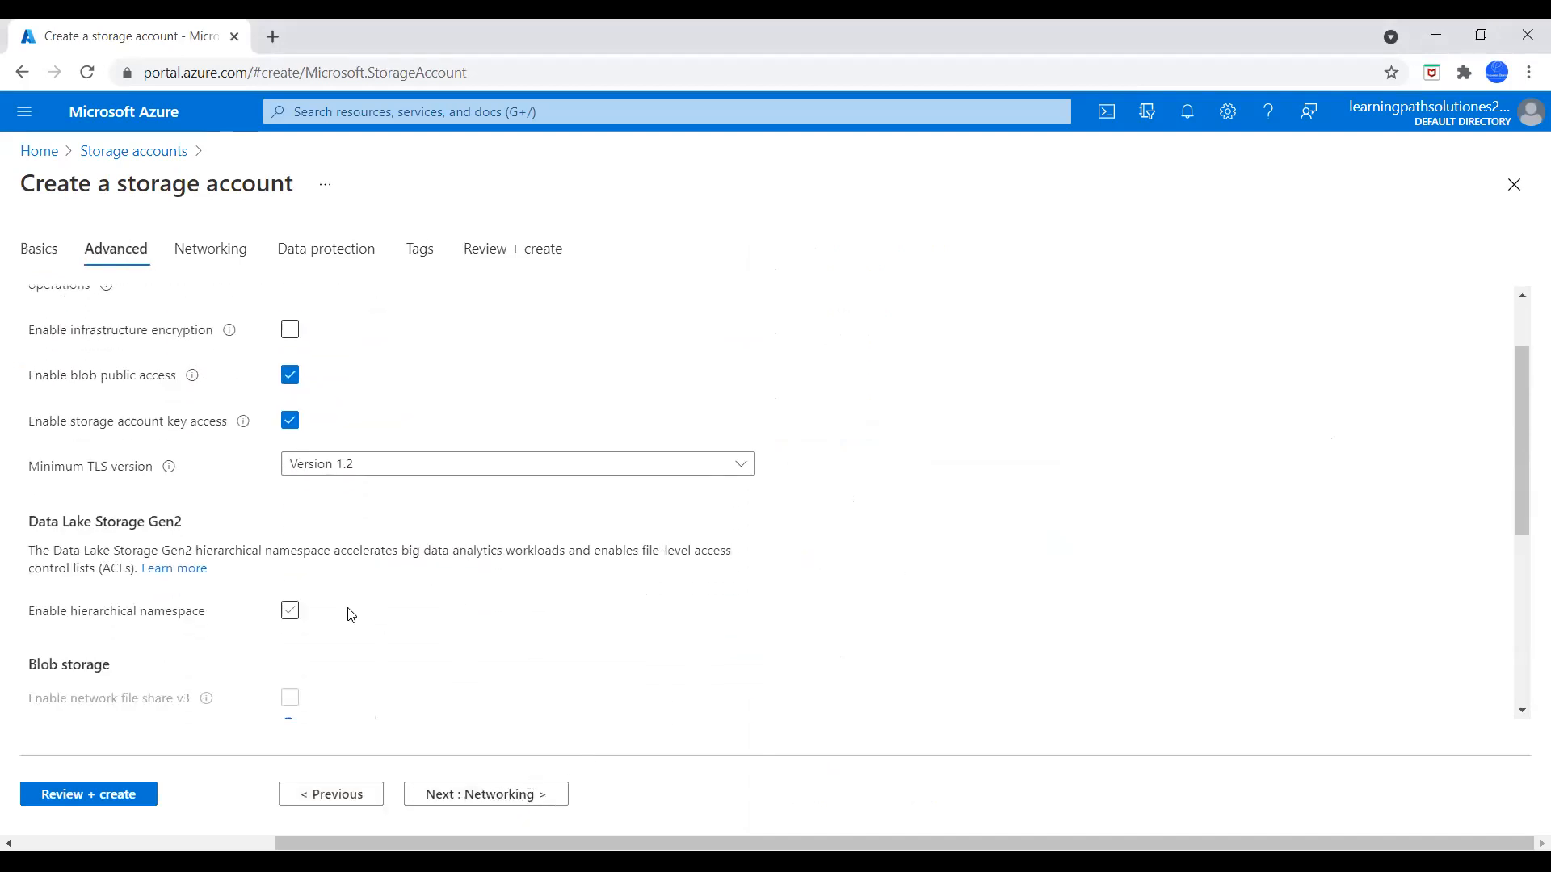
pyautogui.scroll(1, 240, 574)
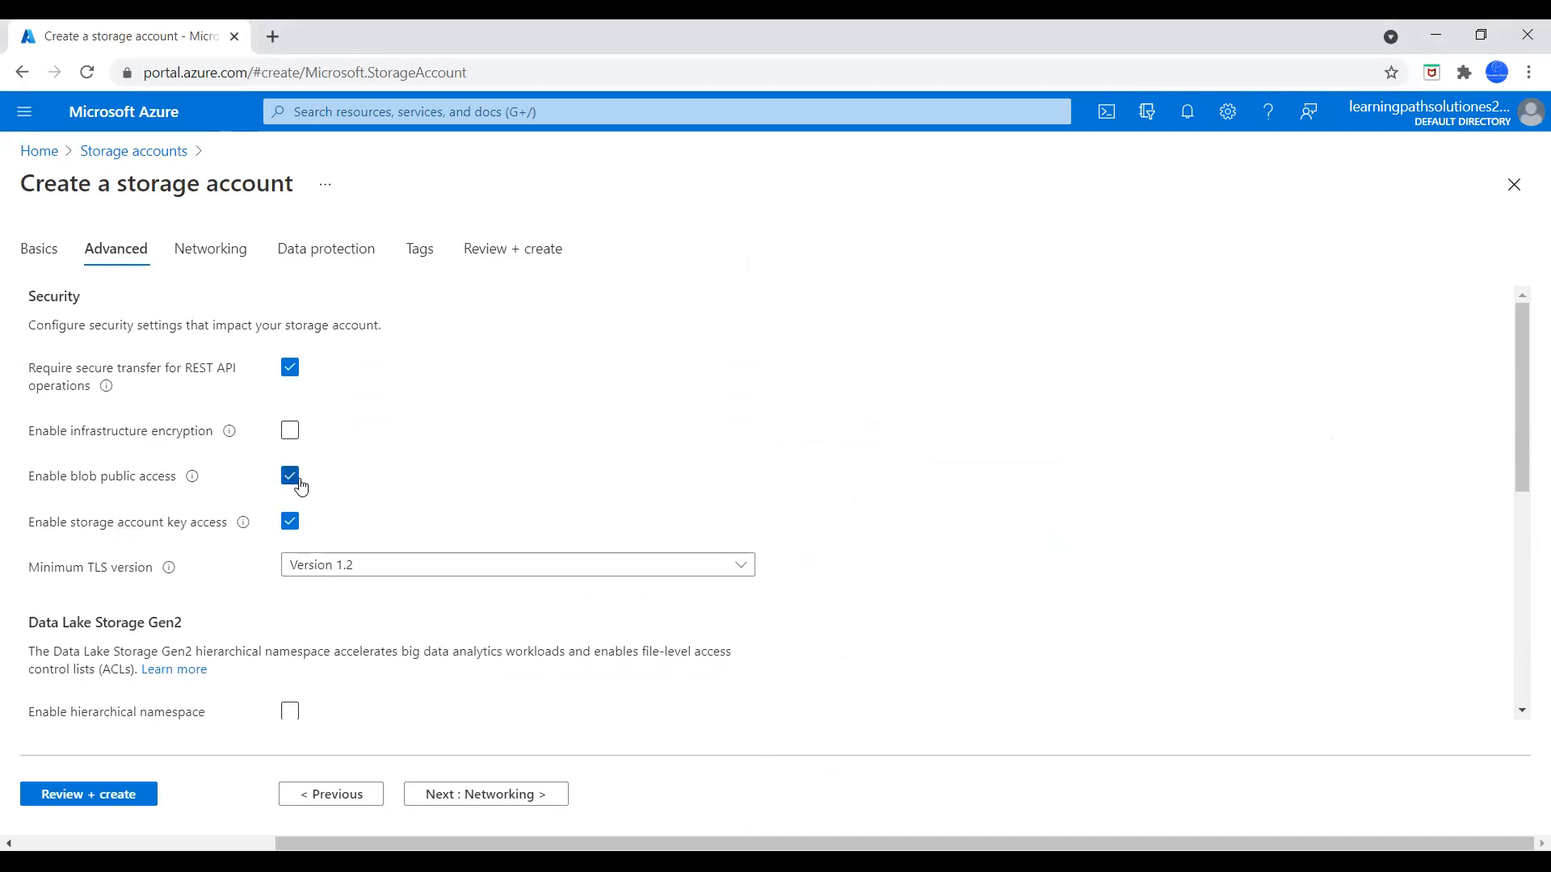
pyautogui.scroll(-4, 385, 561)
pyautogui.scroll(-1, 412, 594)
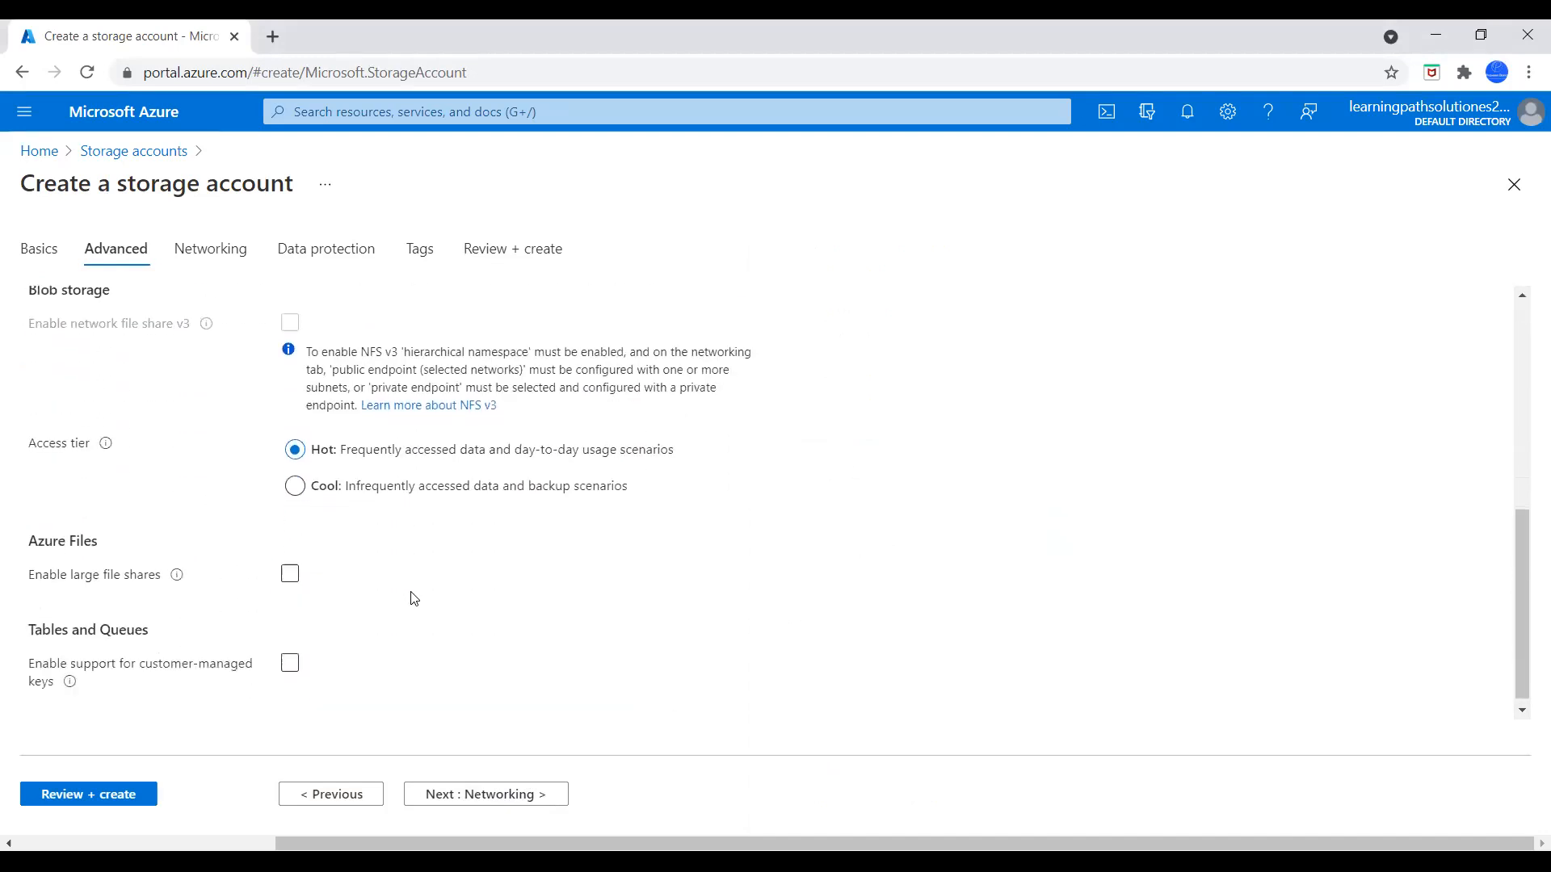
pyautogui.click(504, 796)
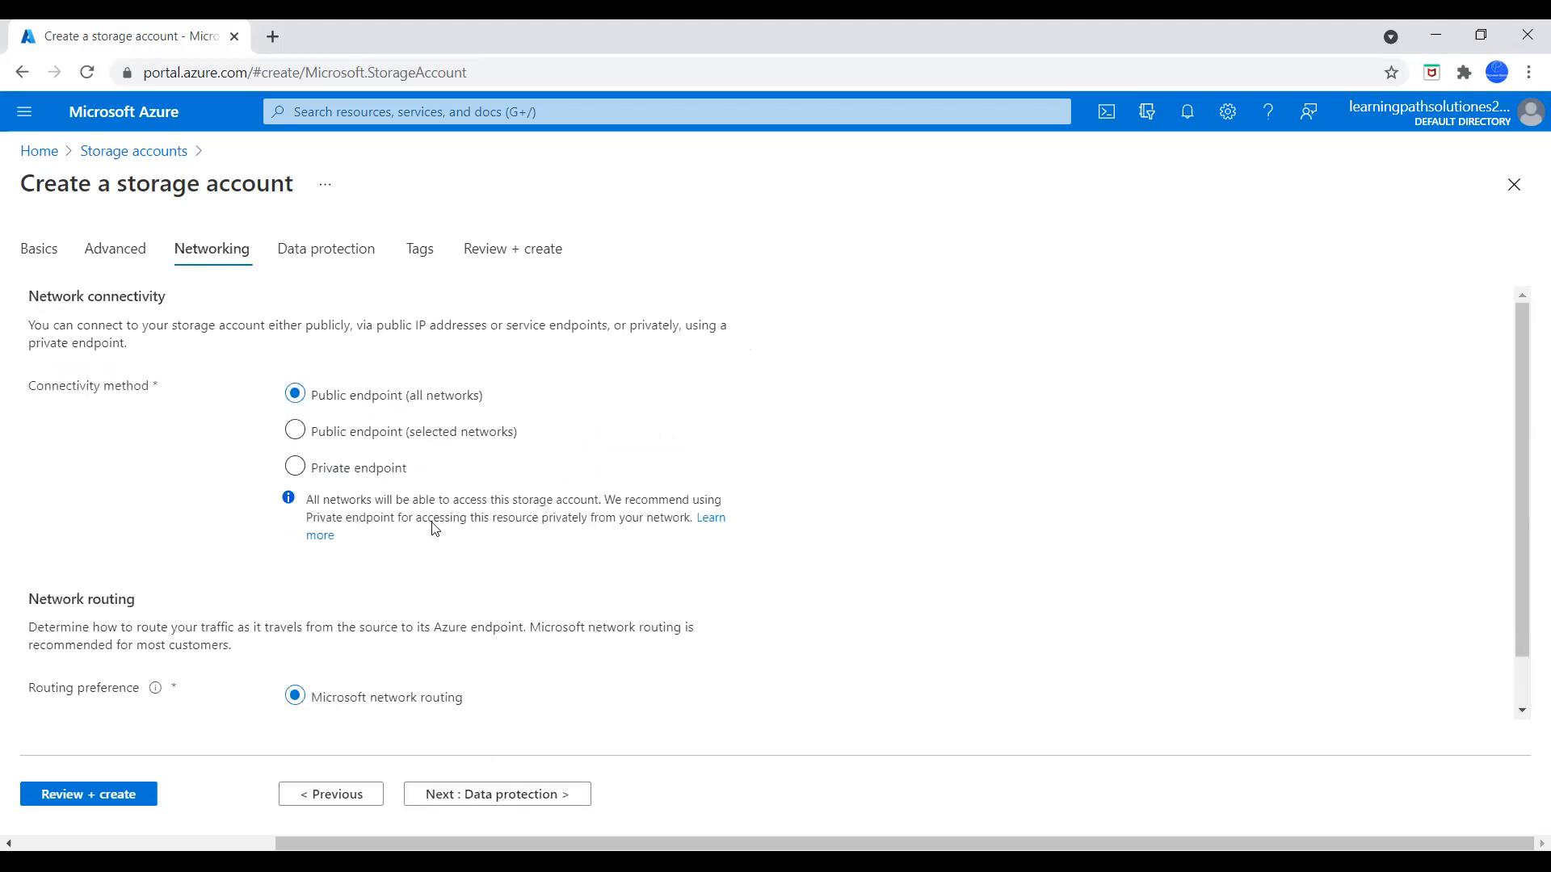
pyautogui.scroll(-1, 565, 622)
# Disable soft delete for blobs, containers and file shares in the data protection settings
pyautogui.click(532, 797)
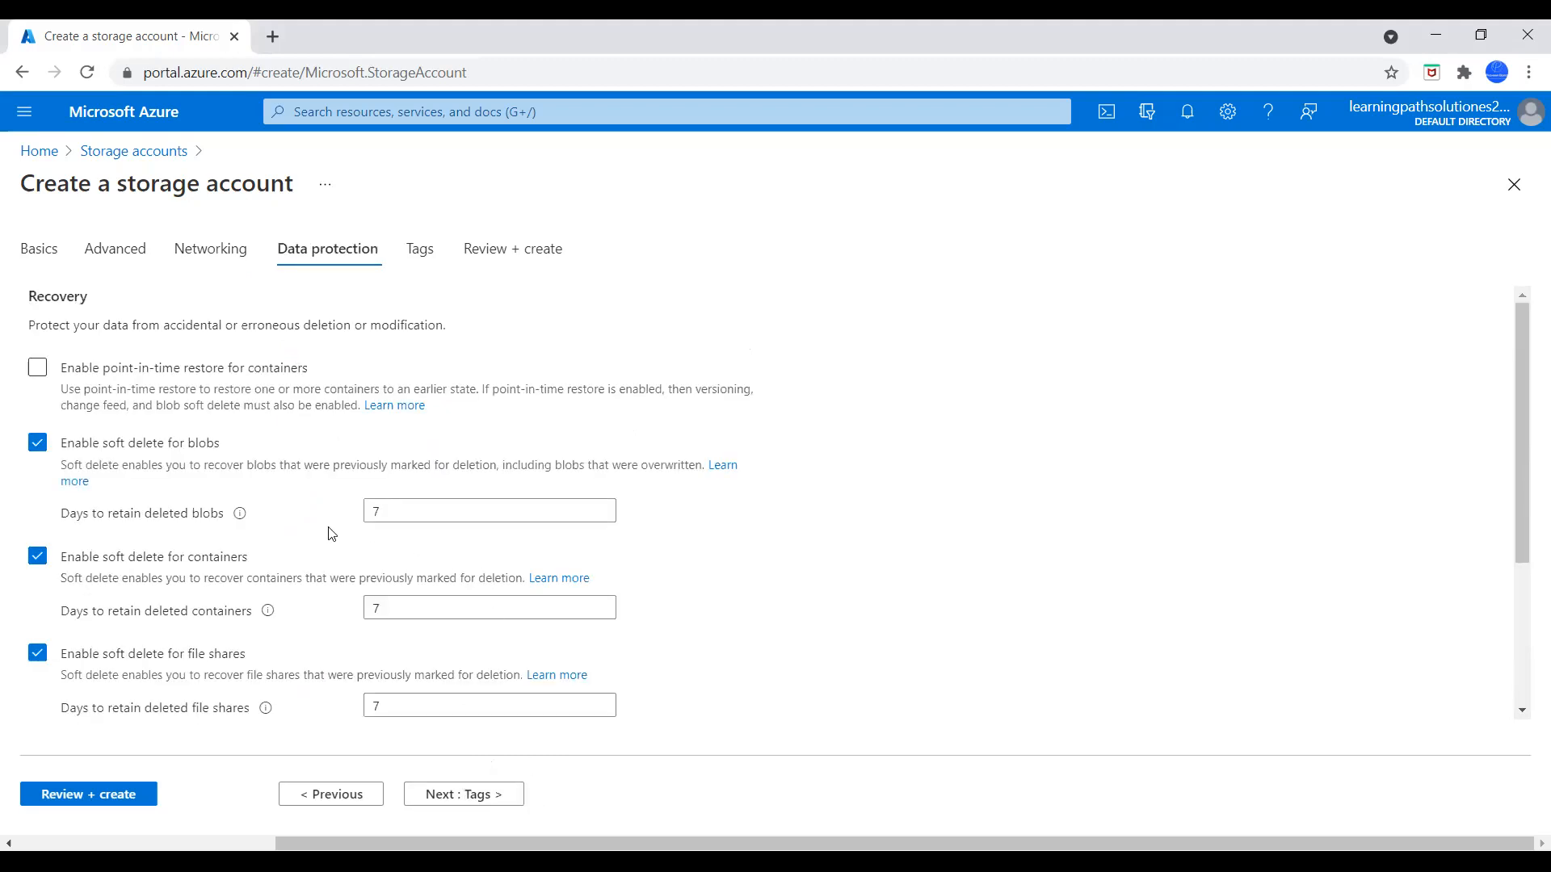
pyautogui.click(38, 443)
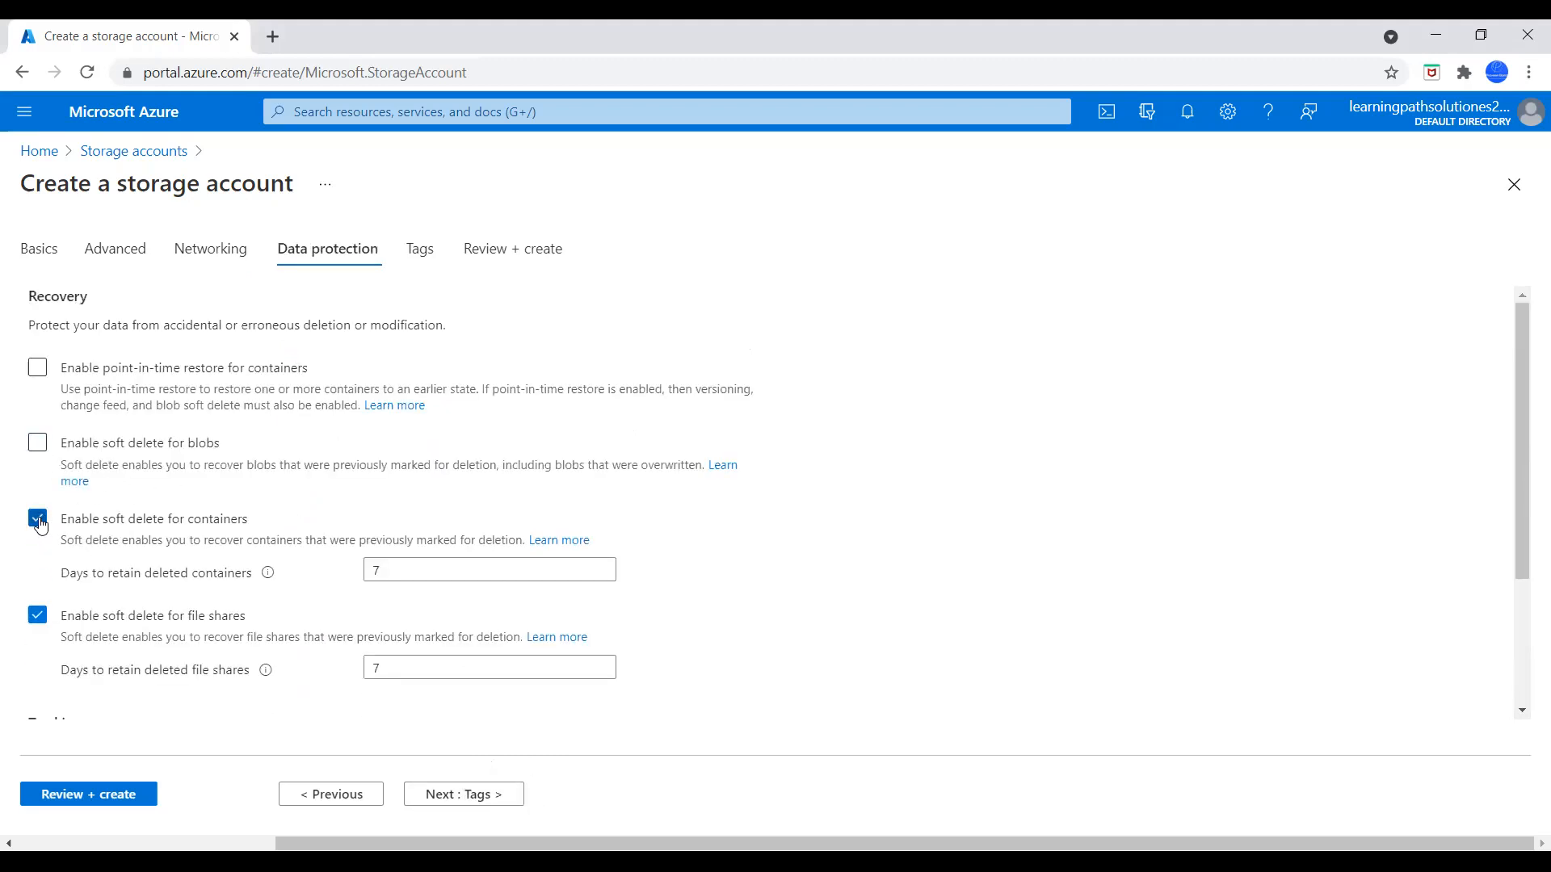
pyautogui.click(42, 523)
pyautogui.click(38, 582)
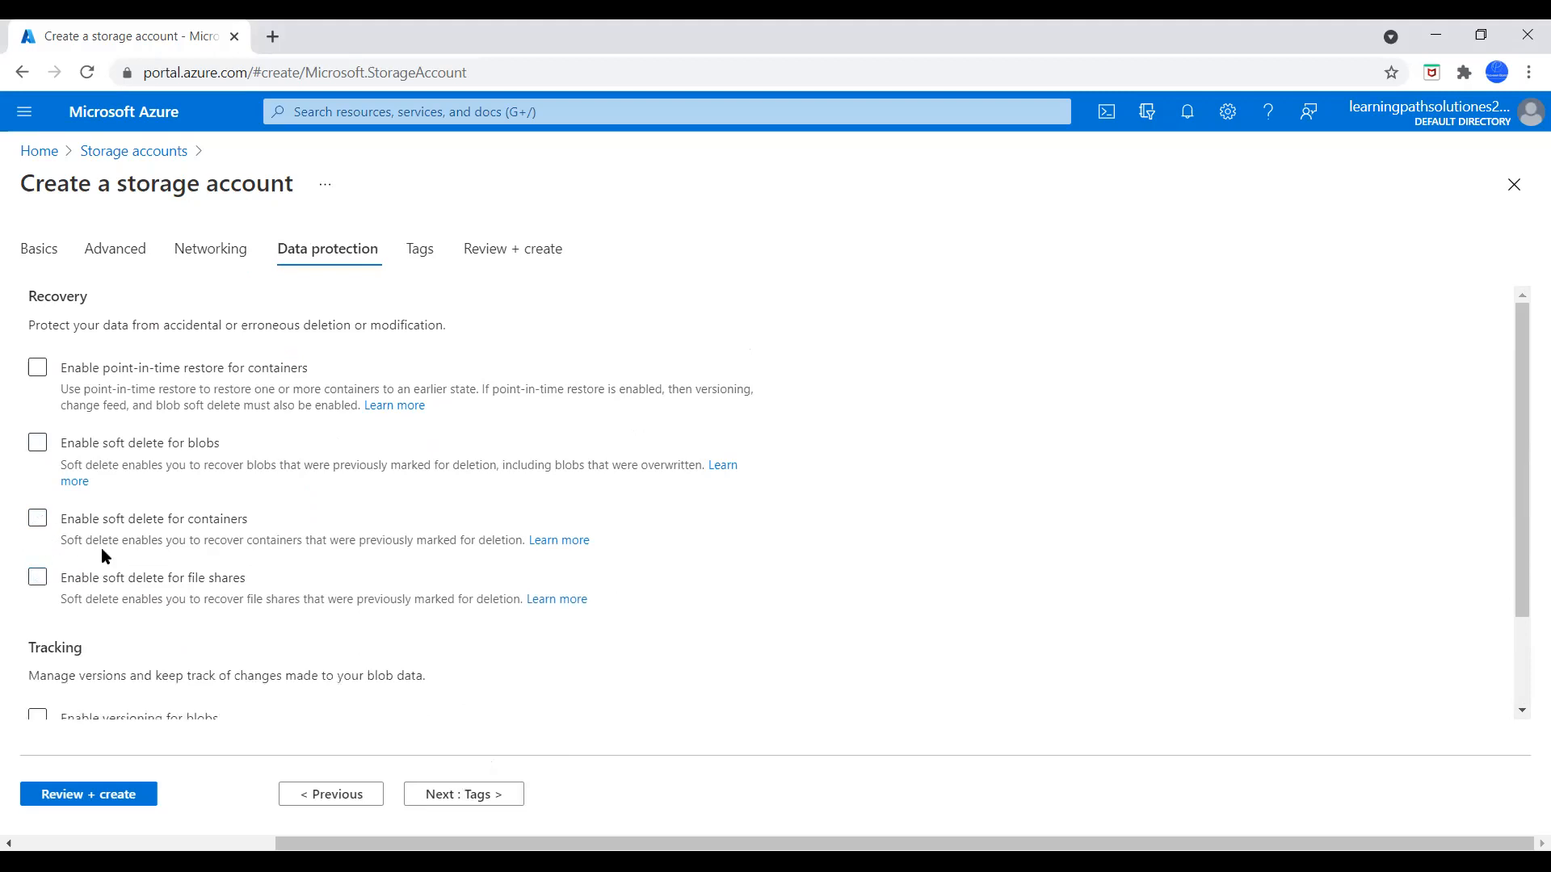
# Leave the tags empty, review the configuration summary and create the storage account
pyautogui.click(468, 800)
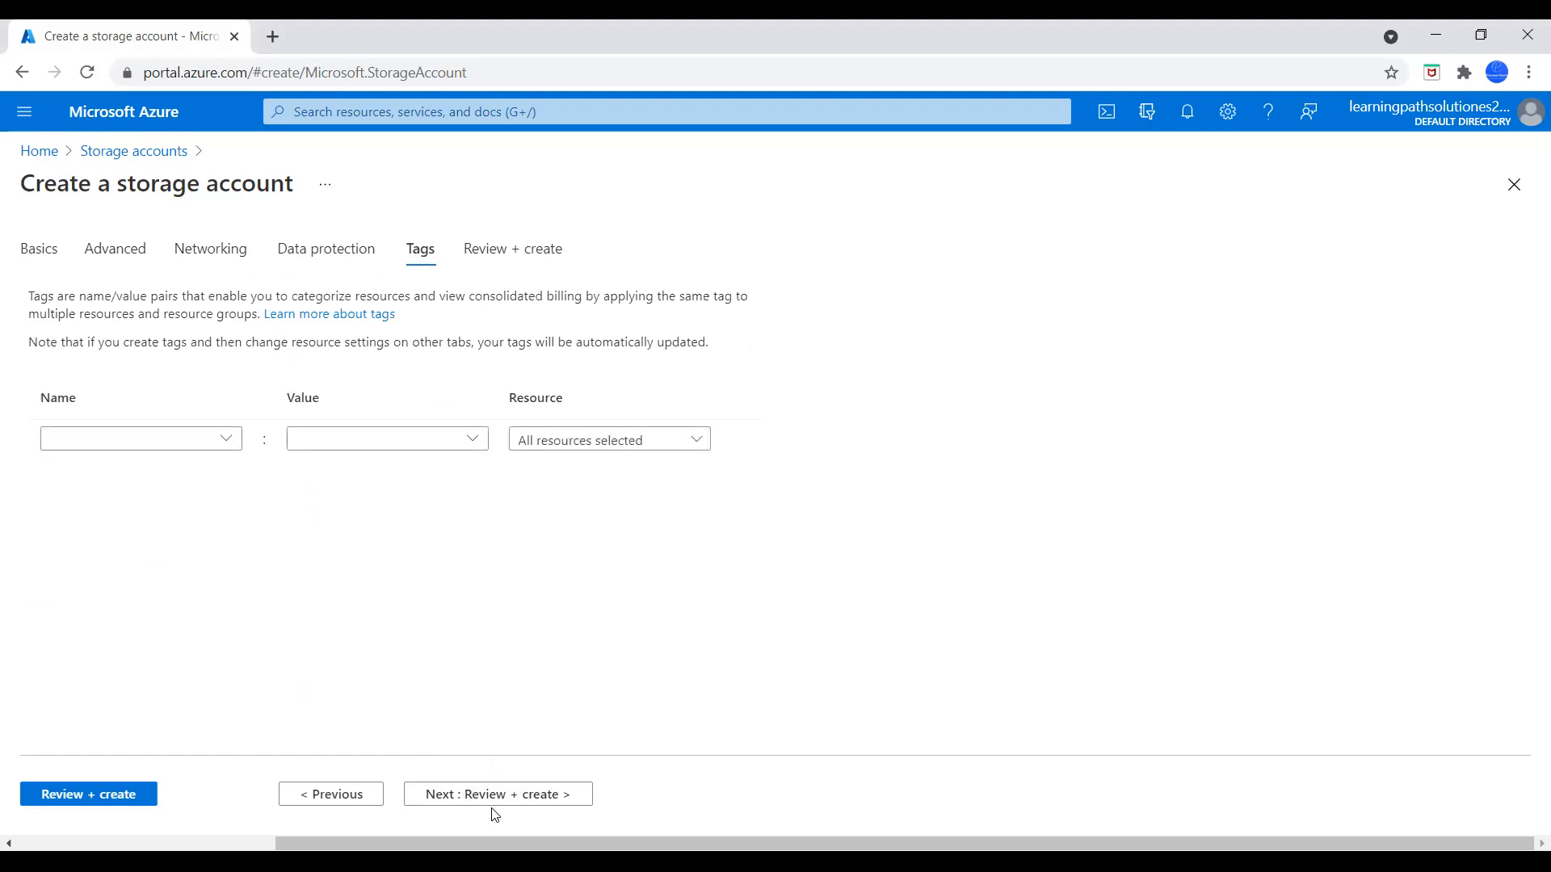
pyautogui.click(495, 800)
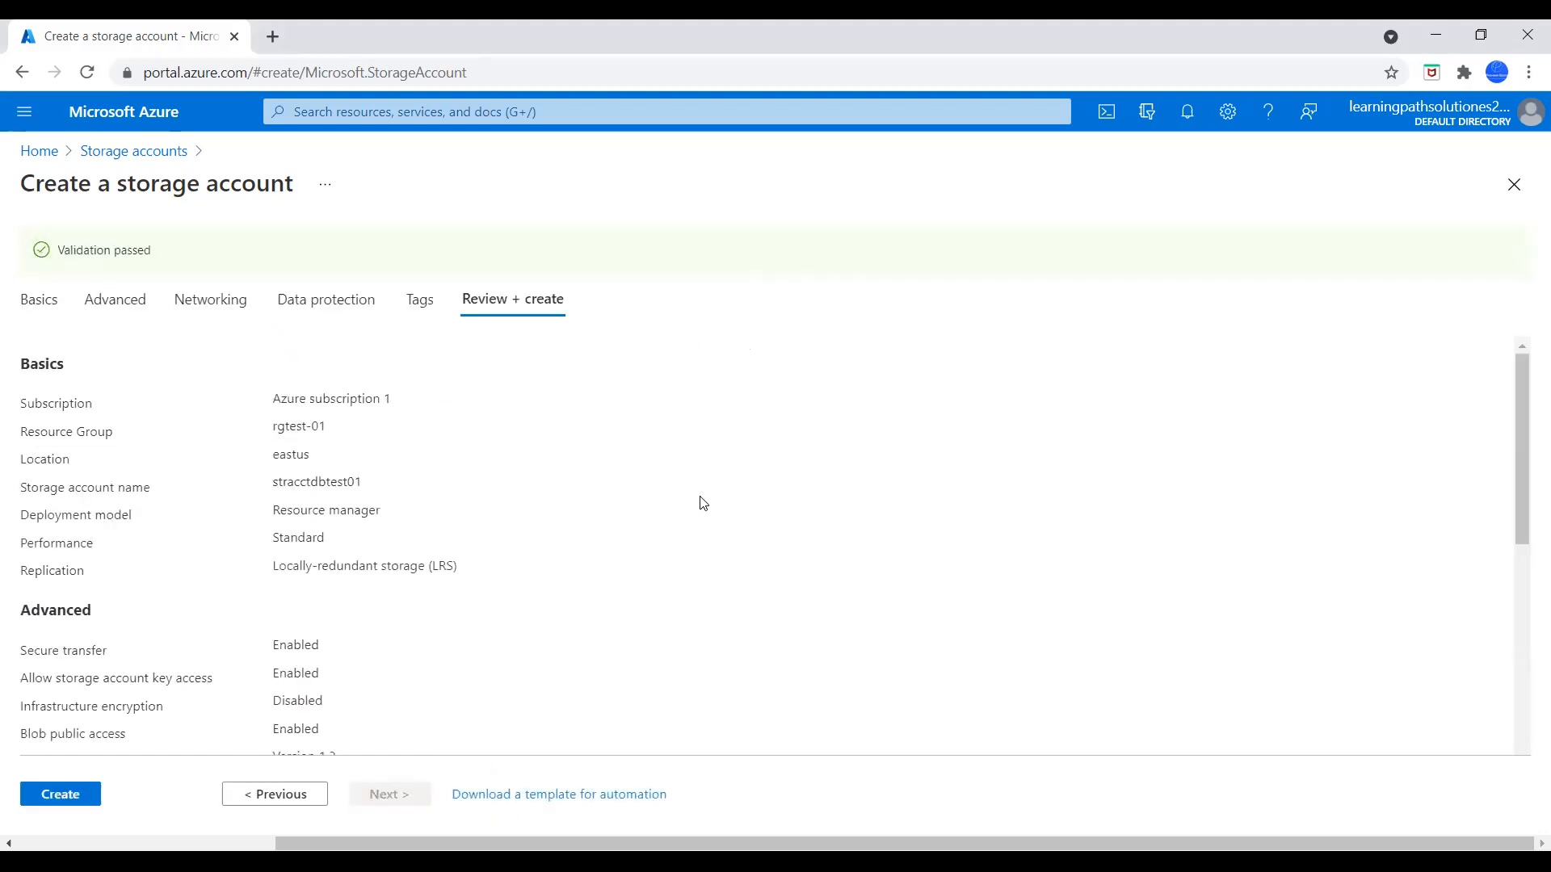
pyautogui.scroll(-1, 614, 509)
pyautogui.scroll(1, 595, 523)
pyautogui.scroll(-1, 384, 573)
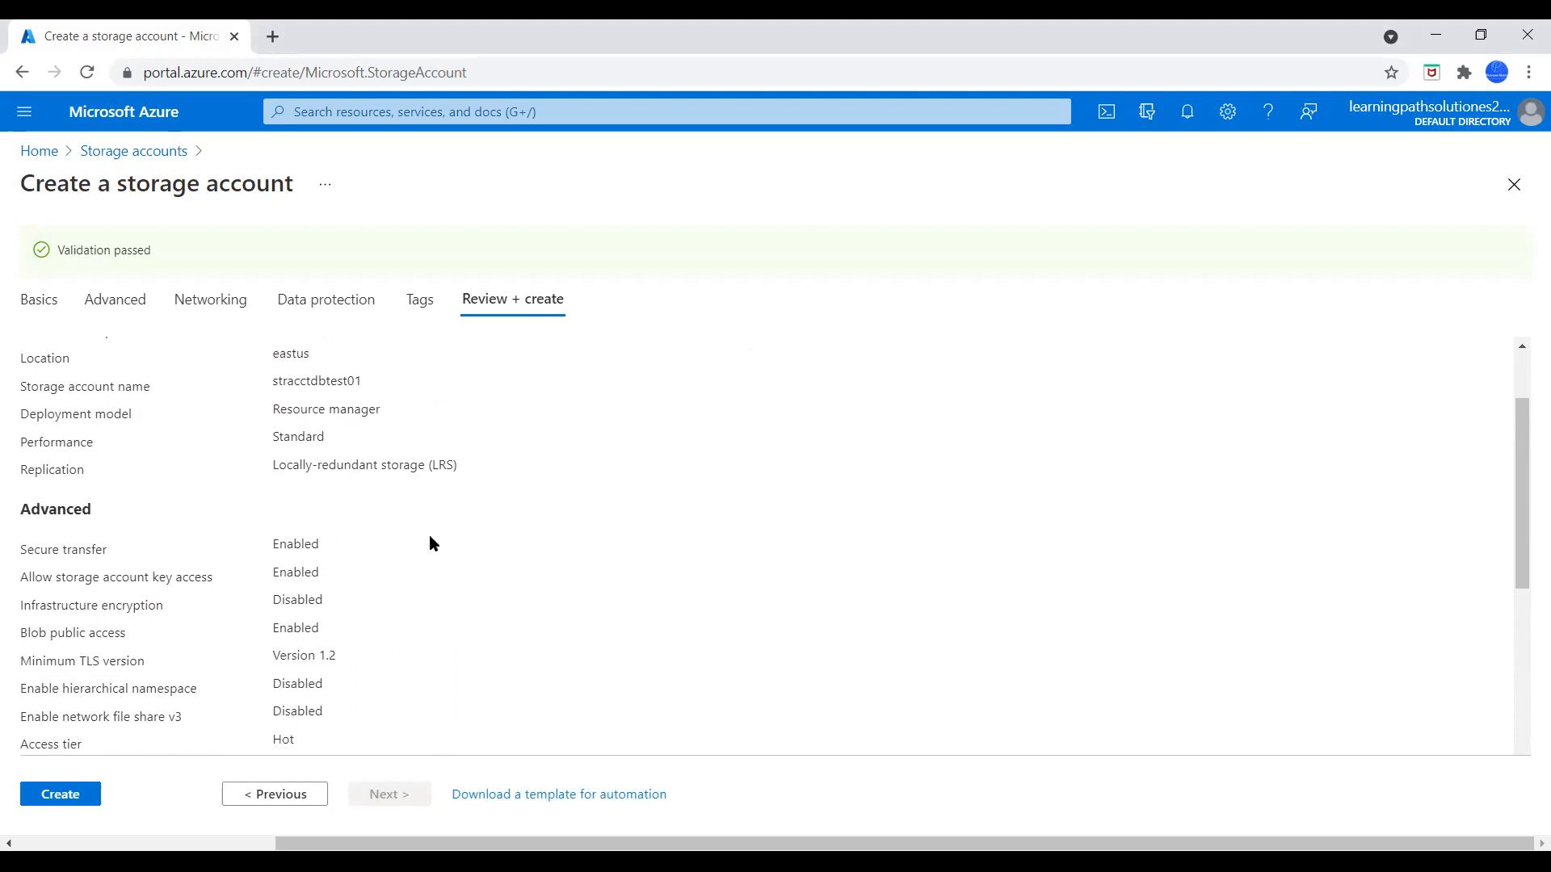
pyautogui.scroll(-4, 431, 543)
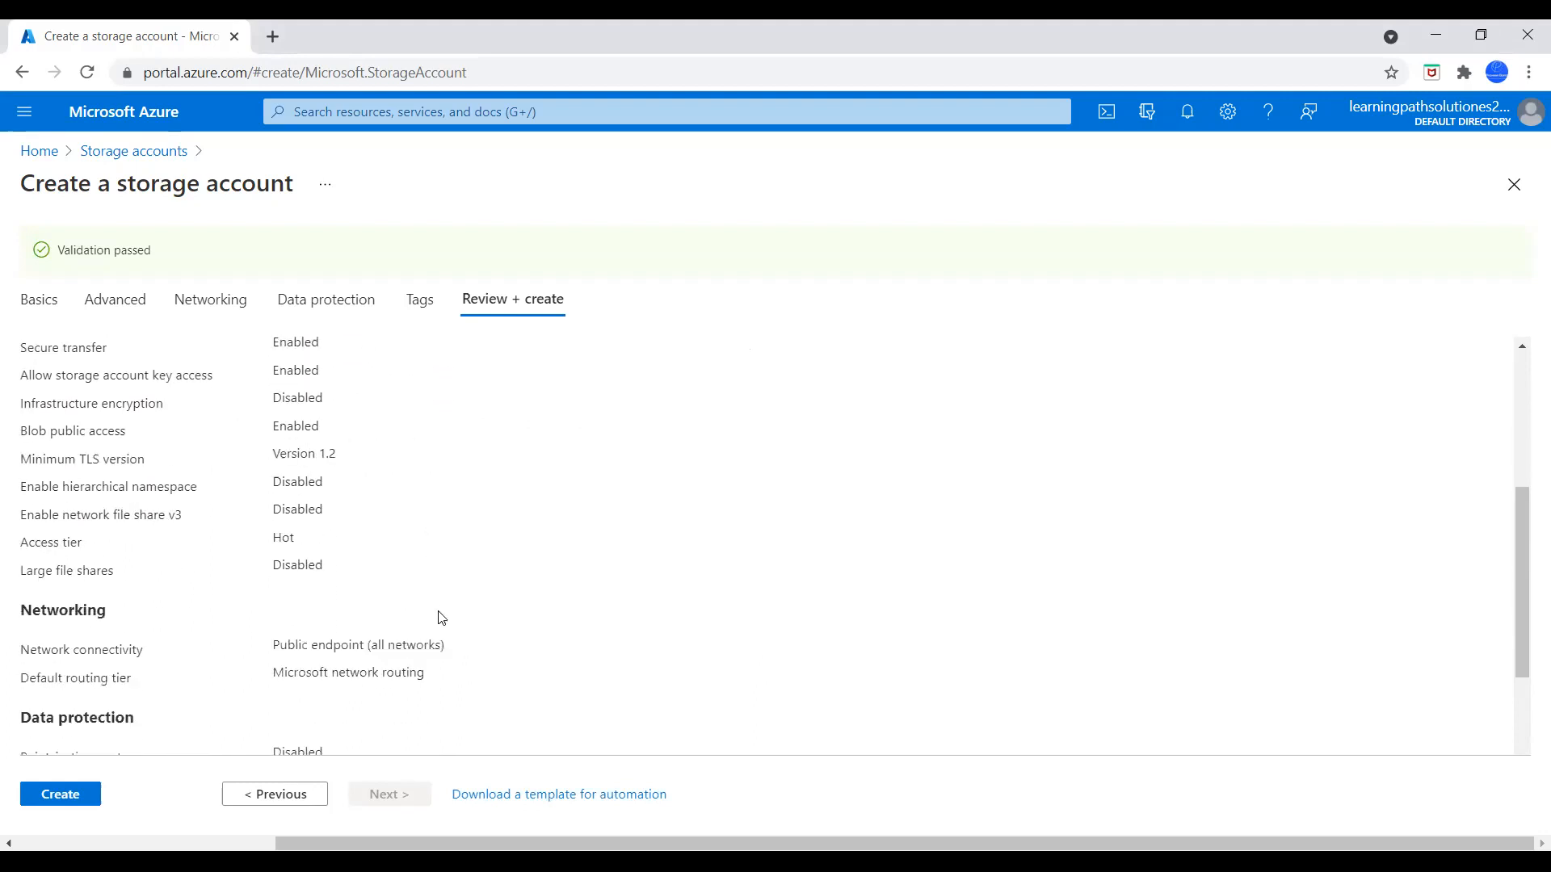
pyautogui.click(68, 796)
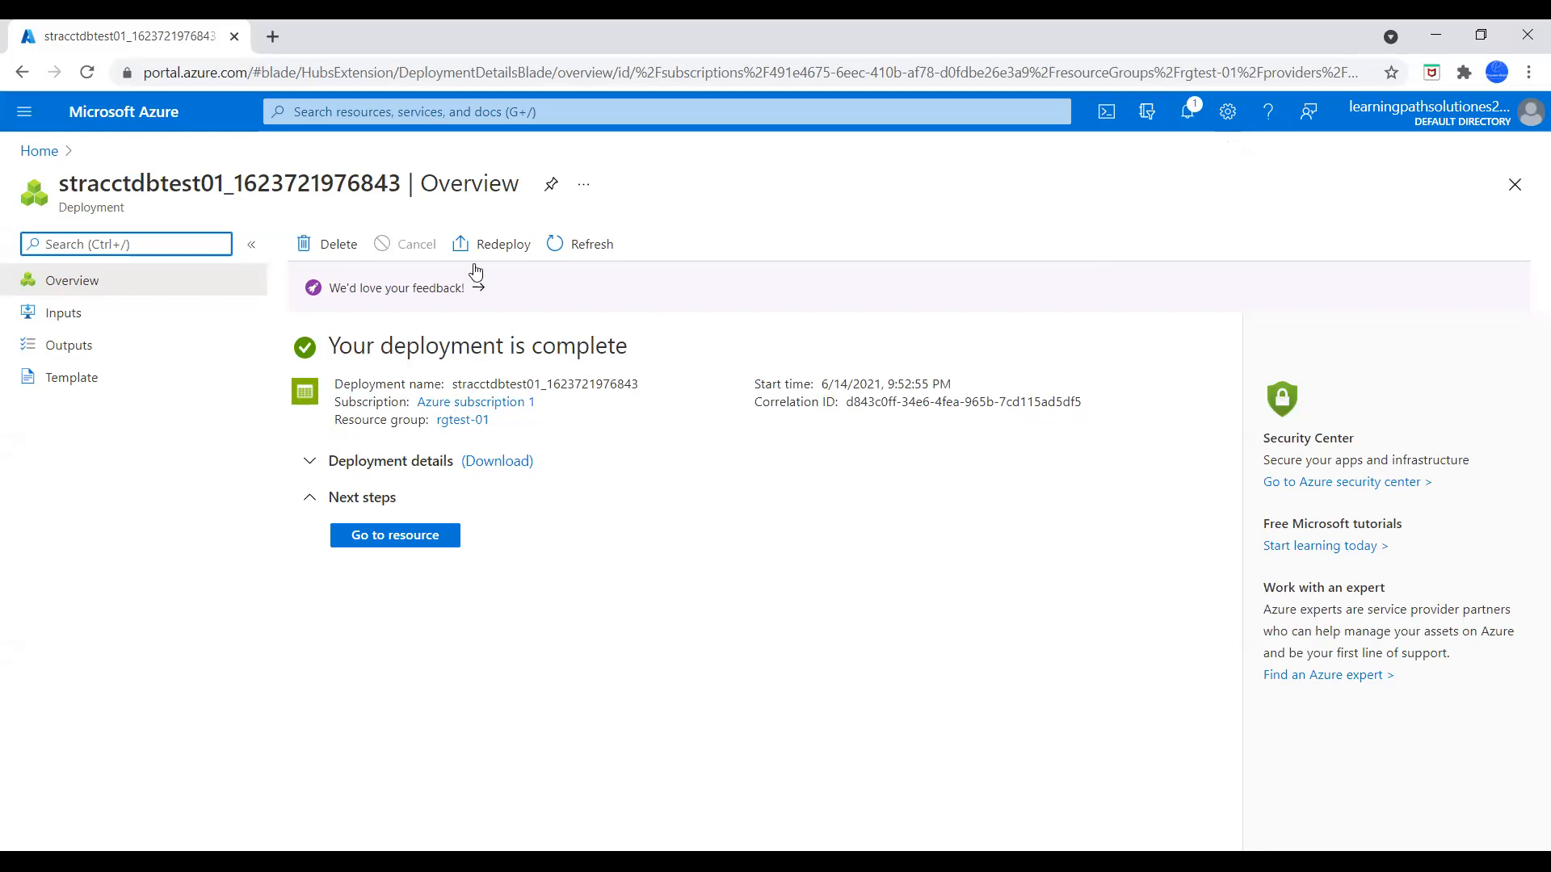
# Open the containers list of storage account stracctdbtest01 in resource group rgtest-01
pyautogui.click(42, 152)
pyautogui.click(496, 242)
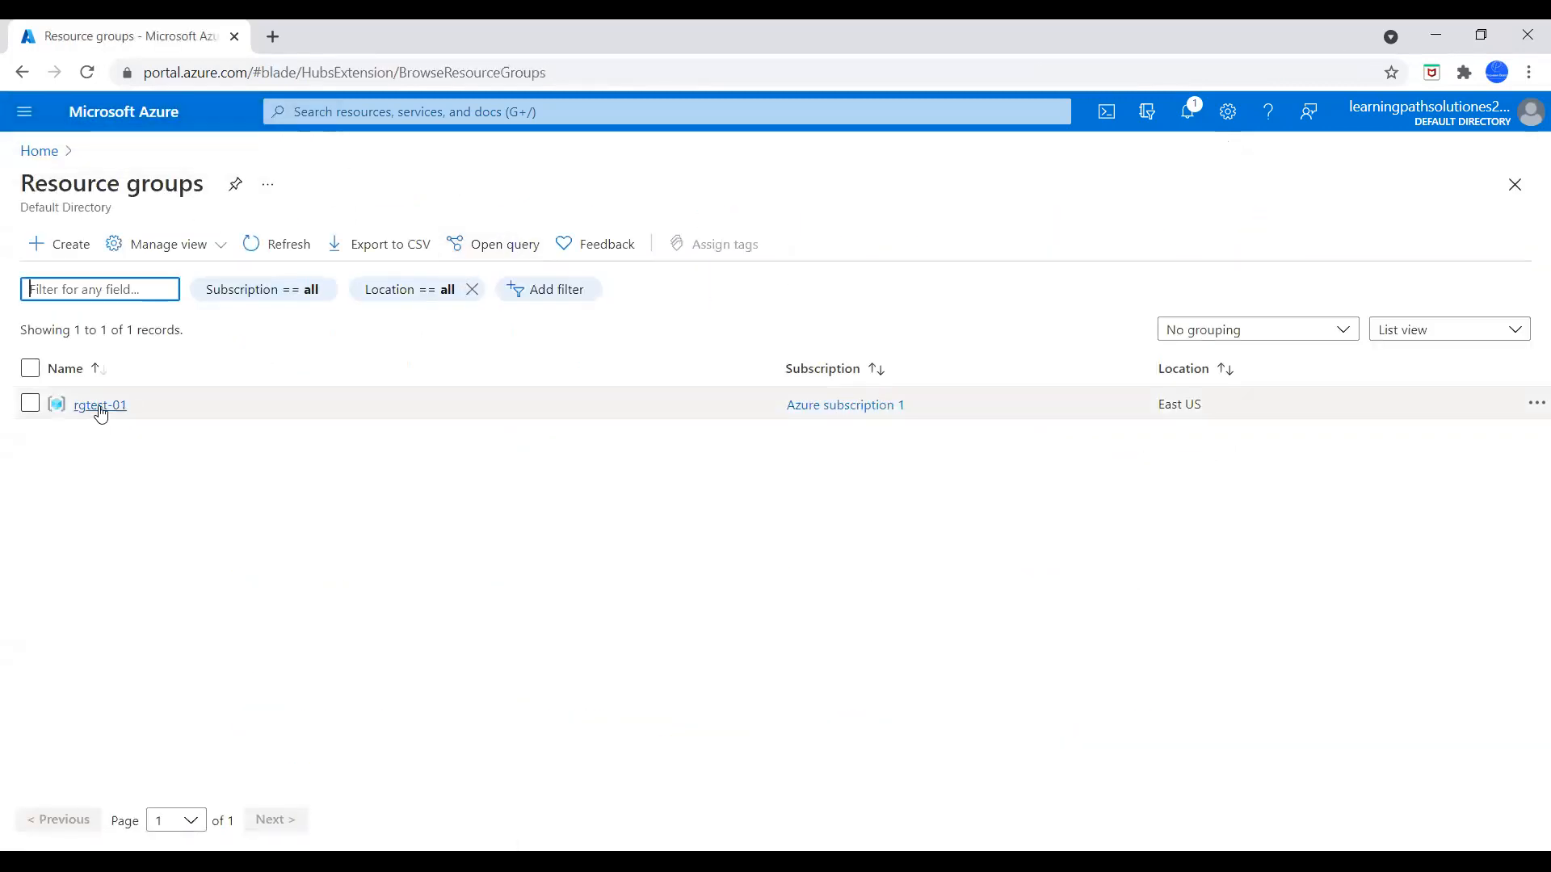
pyautogui.click(98, 405)
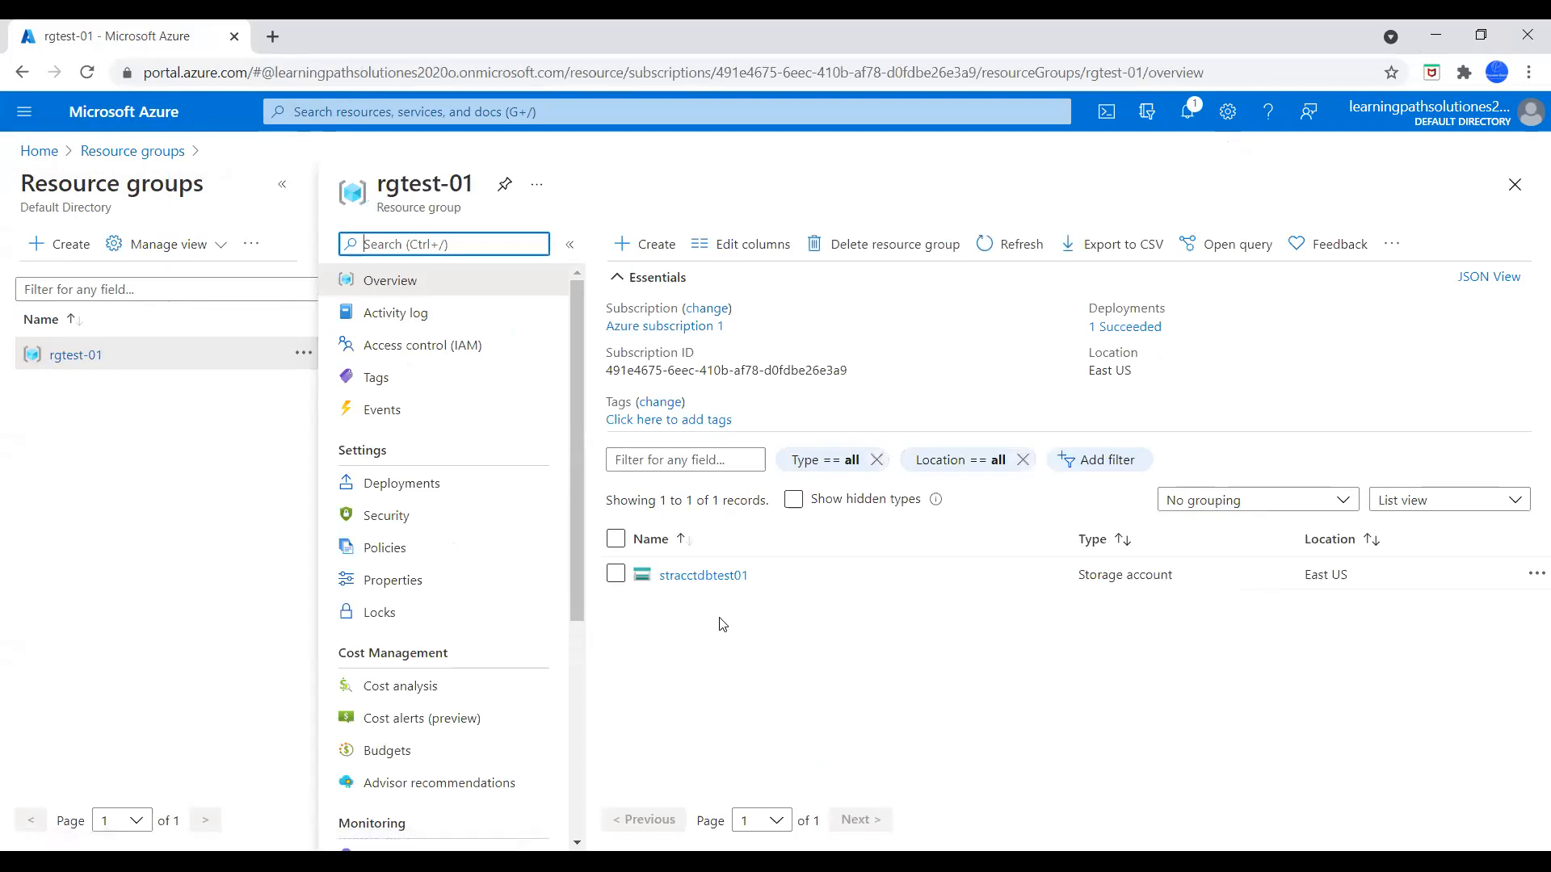
pyautogui.click(710, 578)
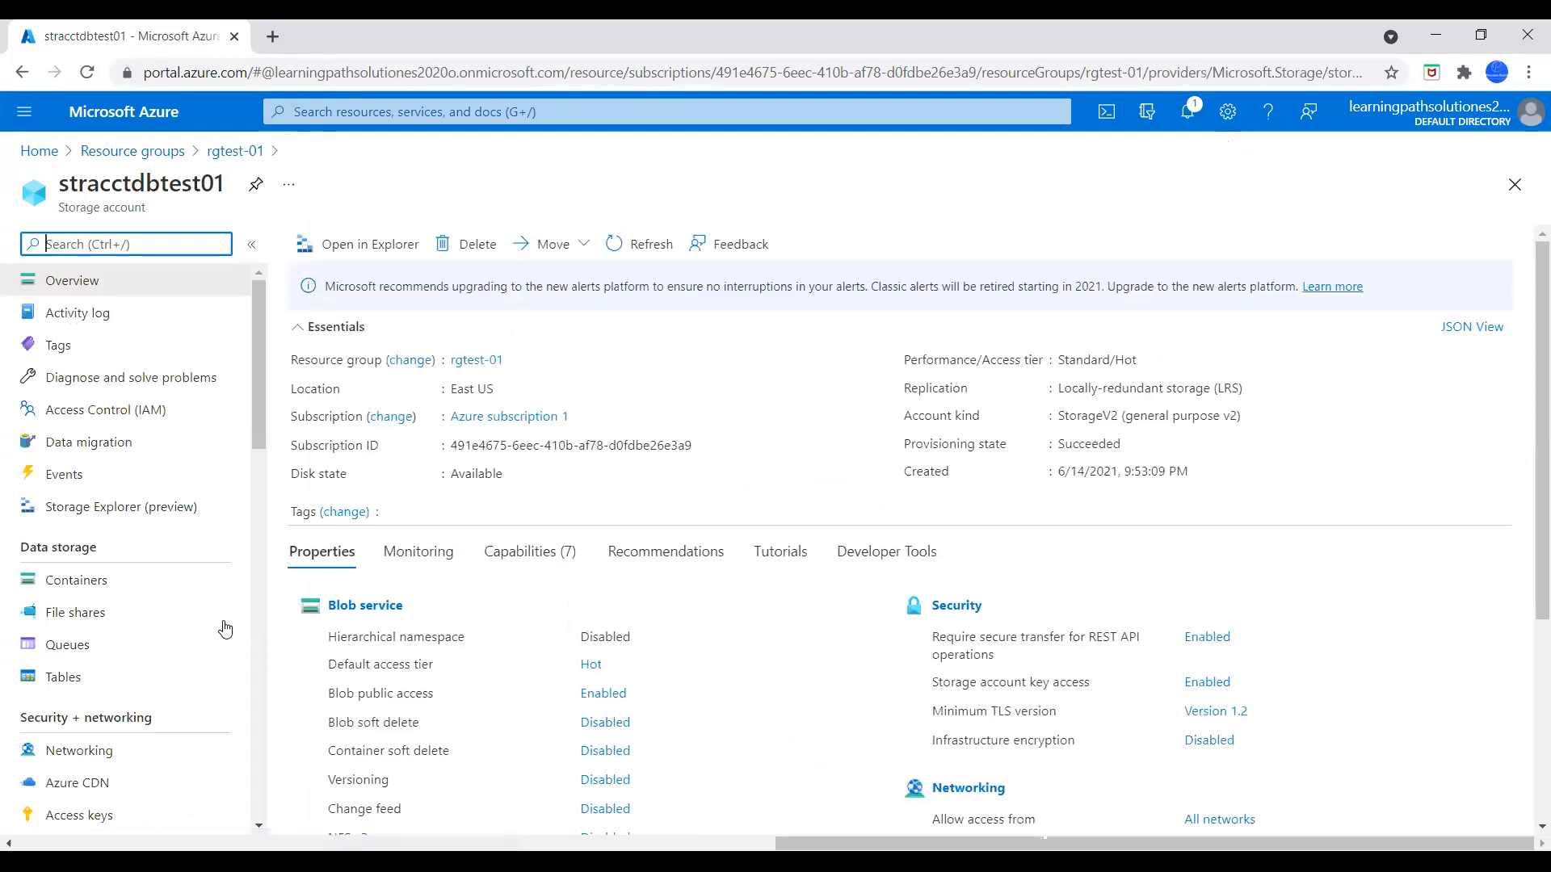
pyautogui.click(84, 588)
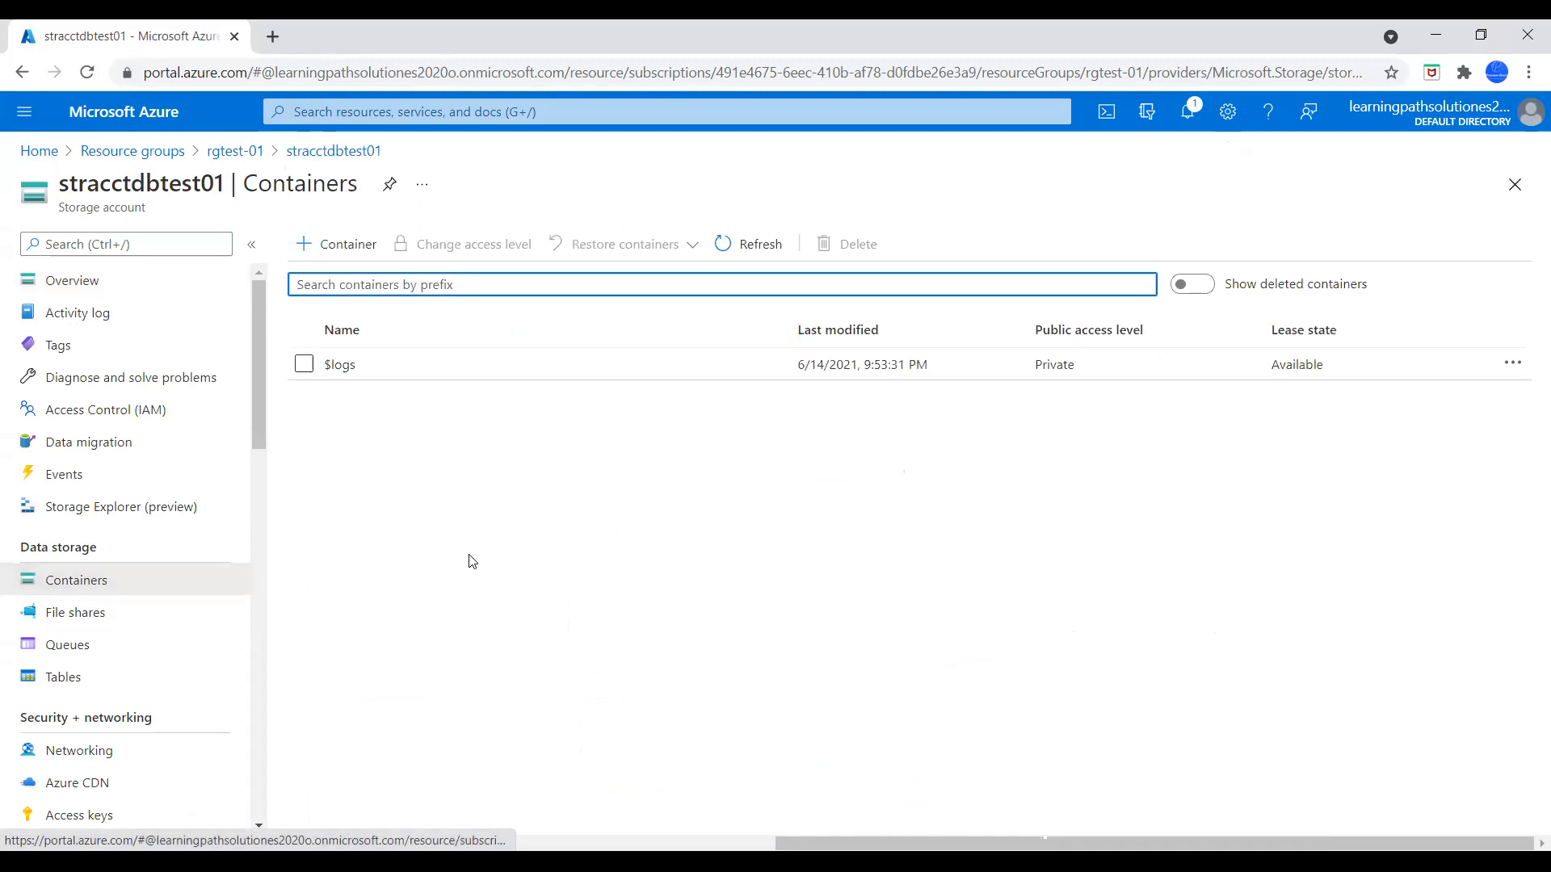
# Create a container named containertest01 with public access level Container (anonymous read access for containers and blobs)
pyautogui.click(354, 250)
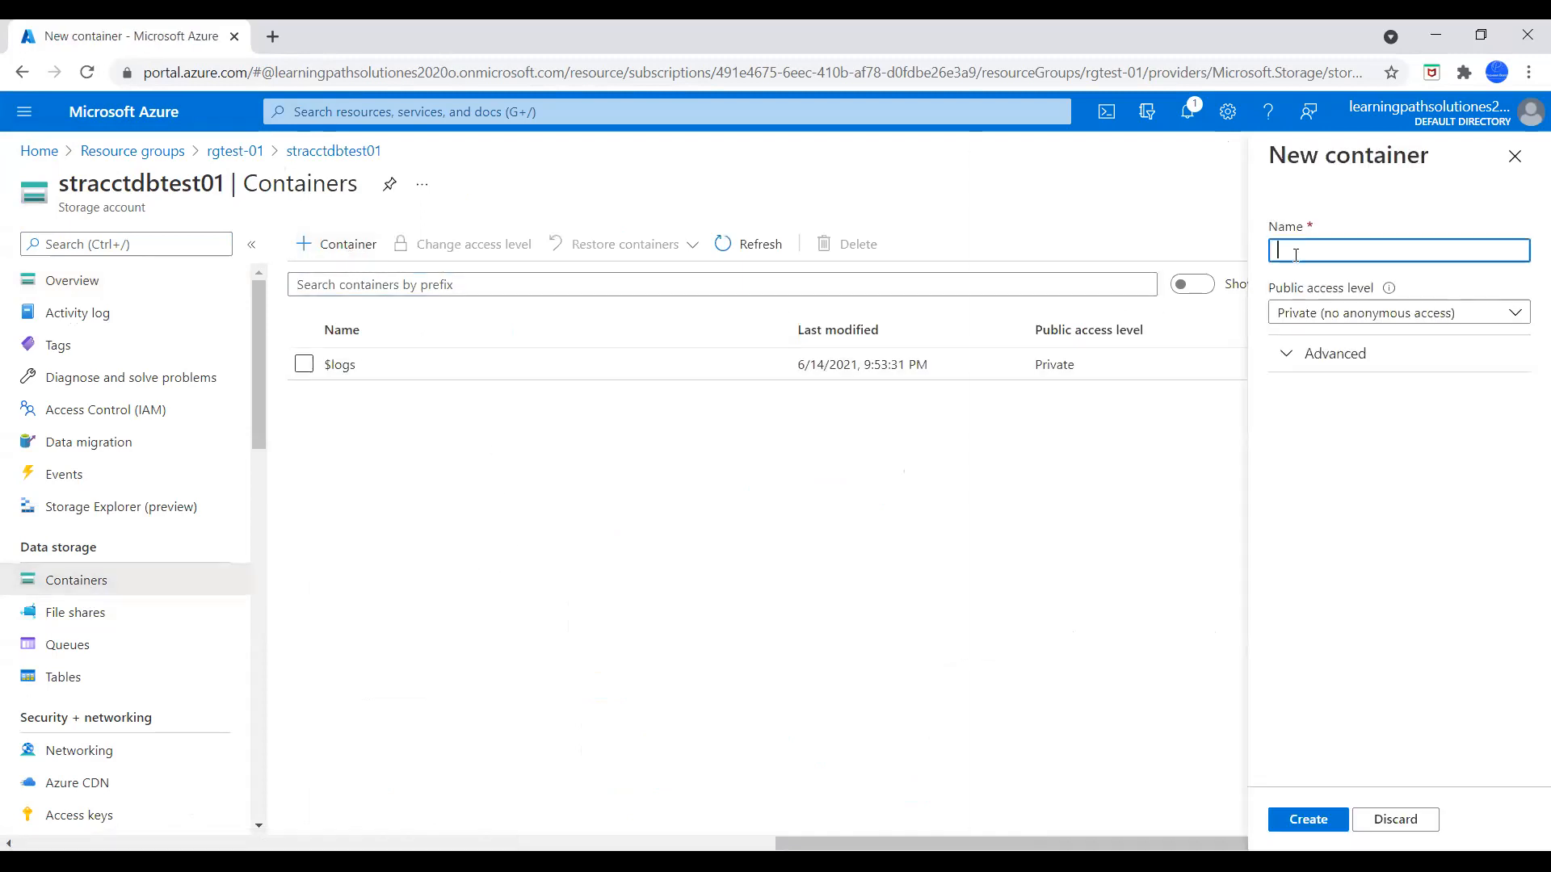
pyautogui.write('containertest-01')
pyautogui.click(1414, 489)
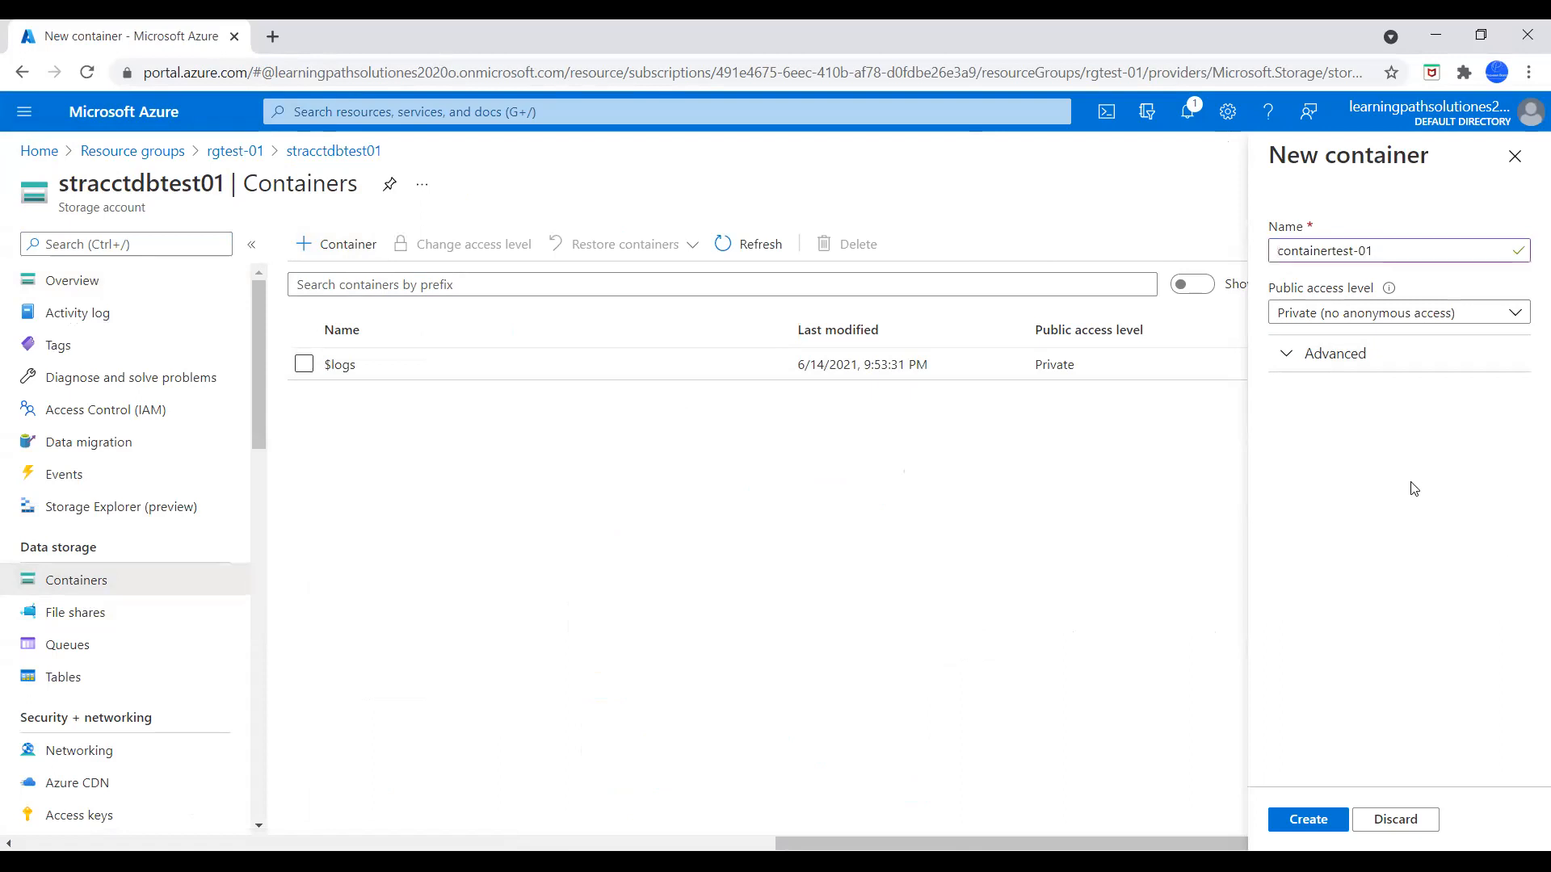
pyautogui.click(1361, 250)
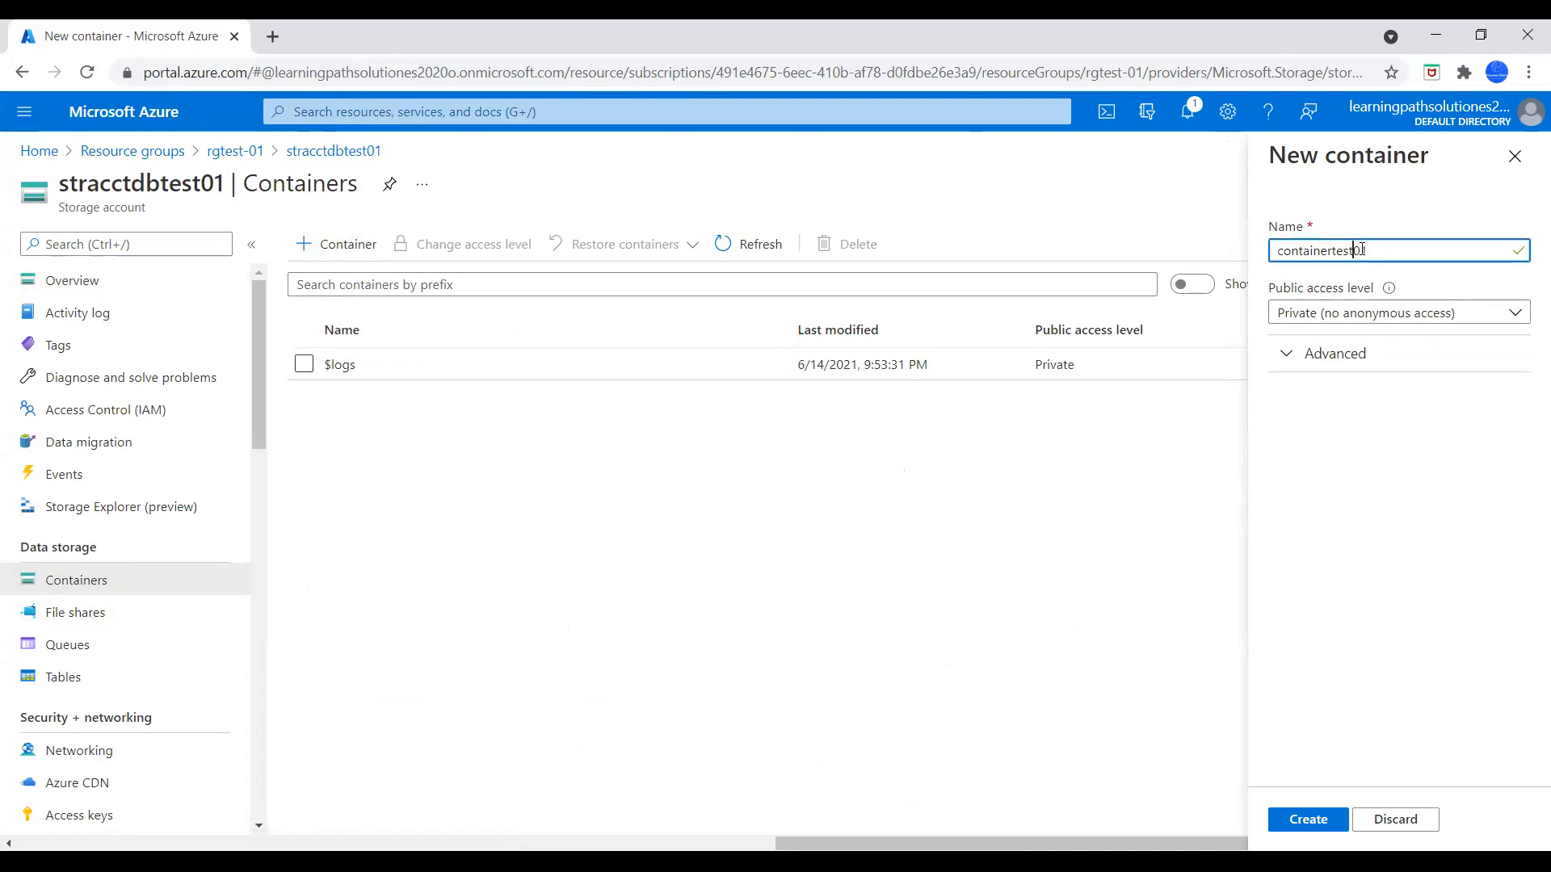
pyautogui.click(1346, 317)
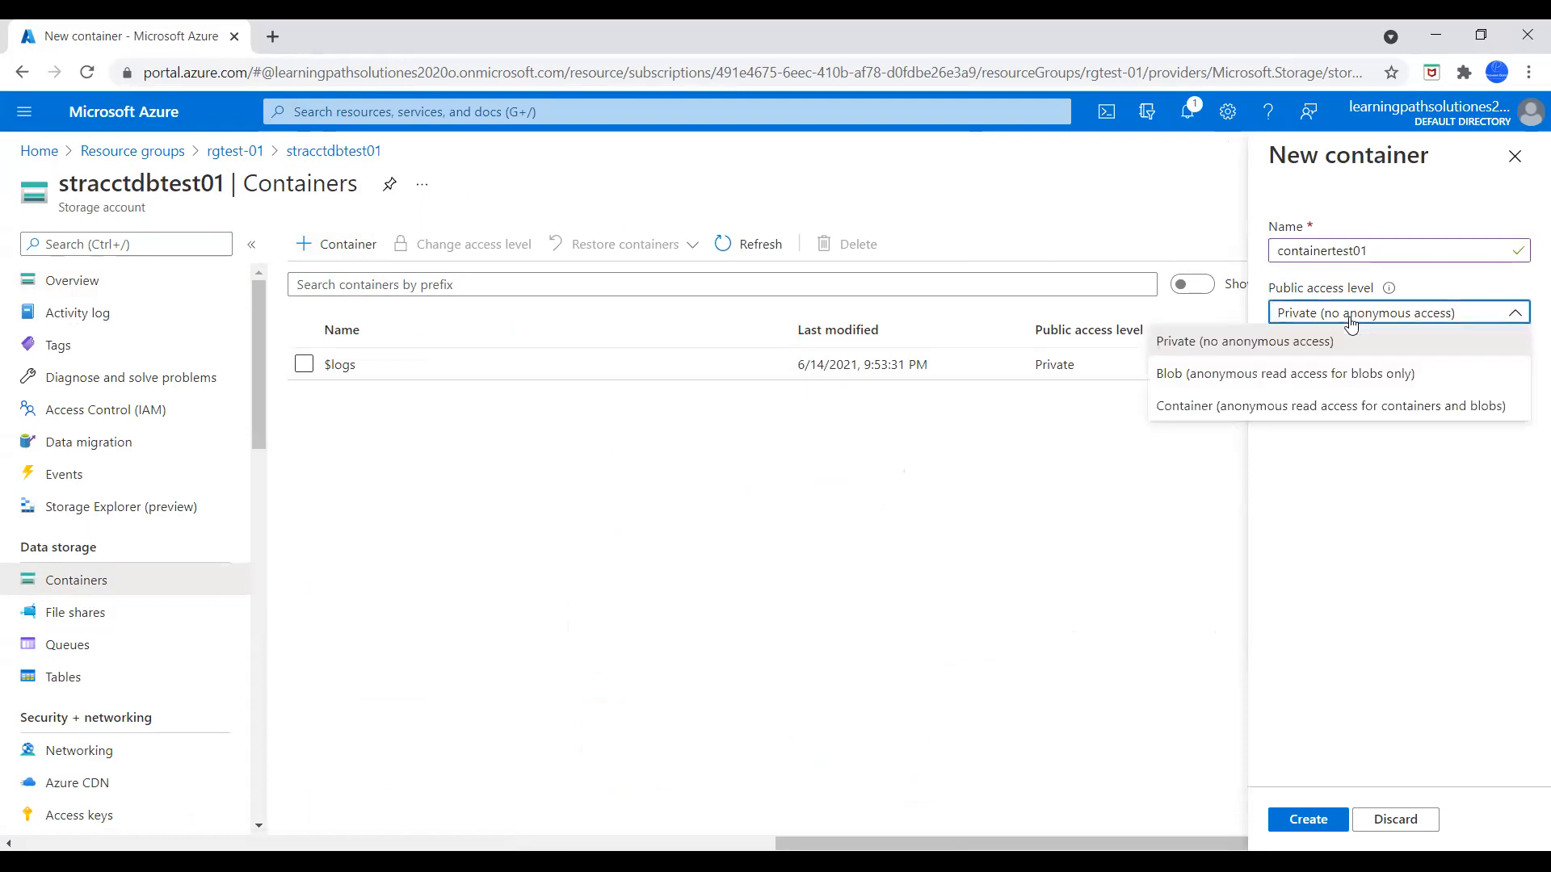
pyautogui.click(1274, 409)
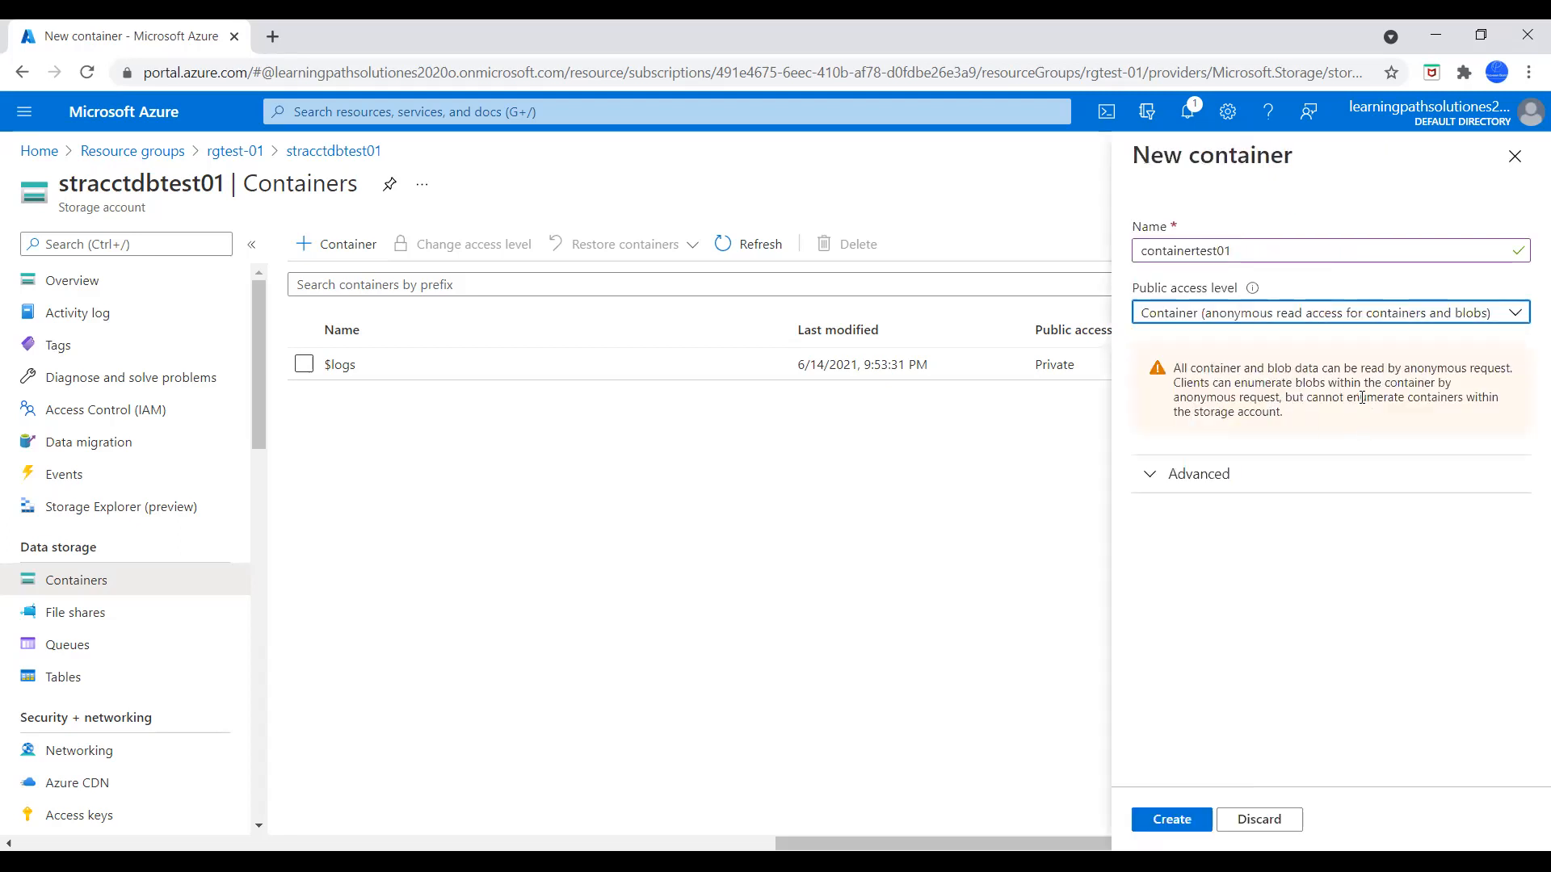
pyautogui.click(1172, 820)
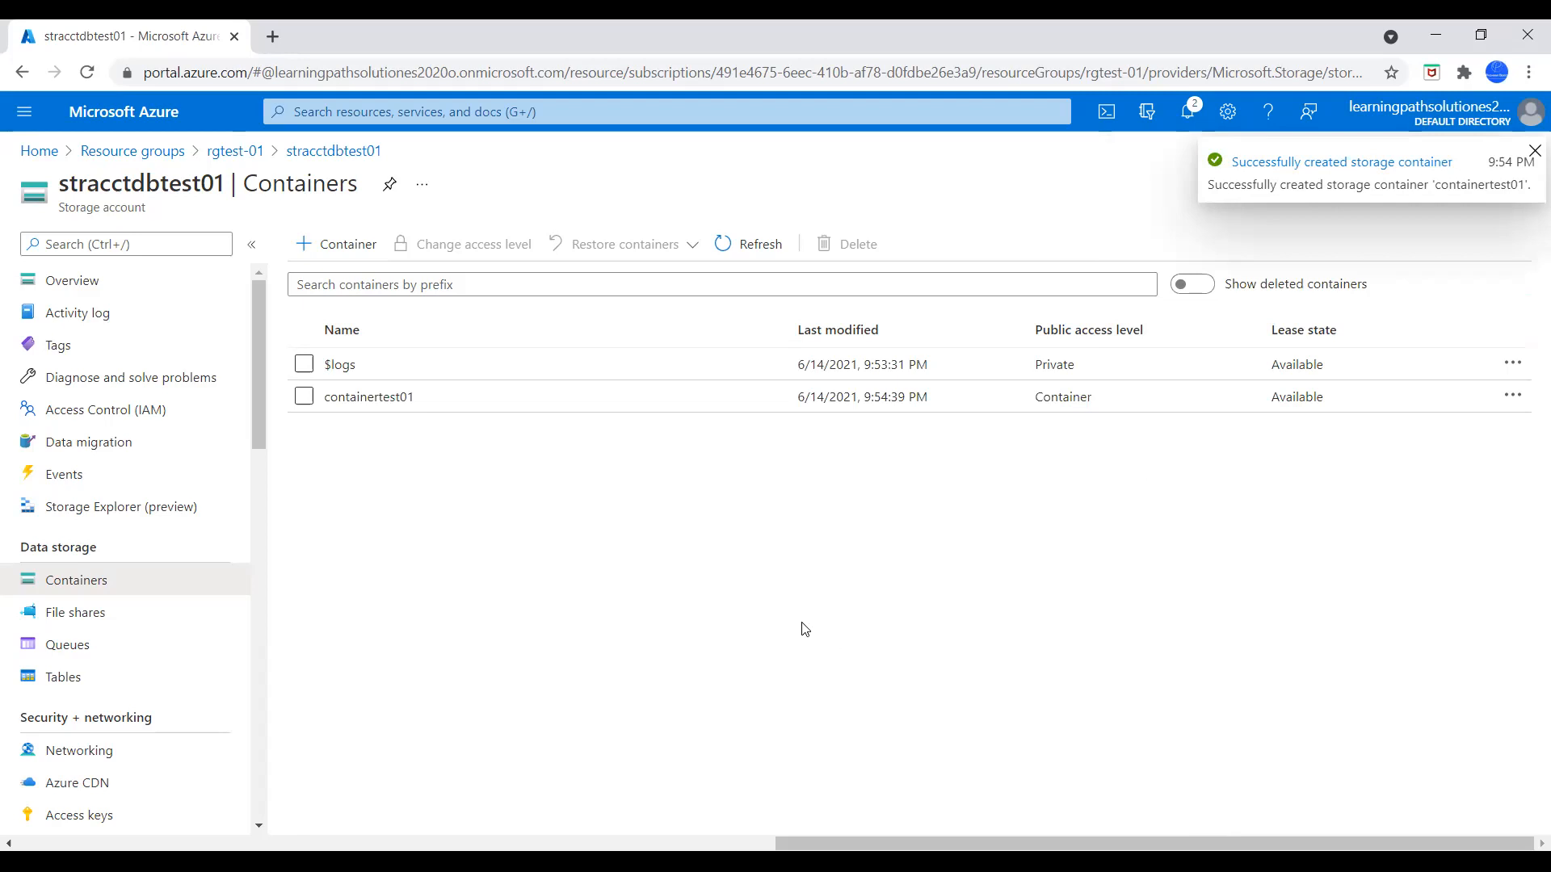
# Upload the airtravel CSV file from the sample_data folder to the containertest01 container
pyautogui.click(356, 403)
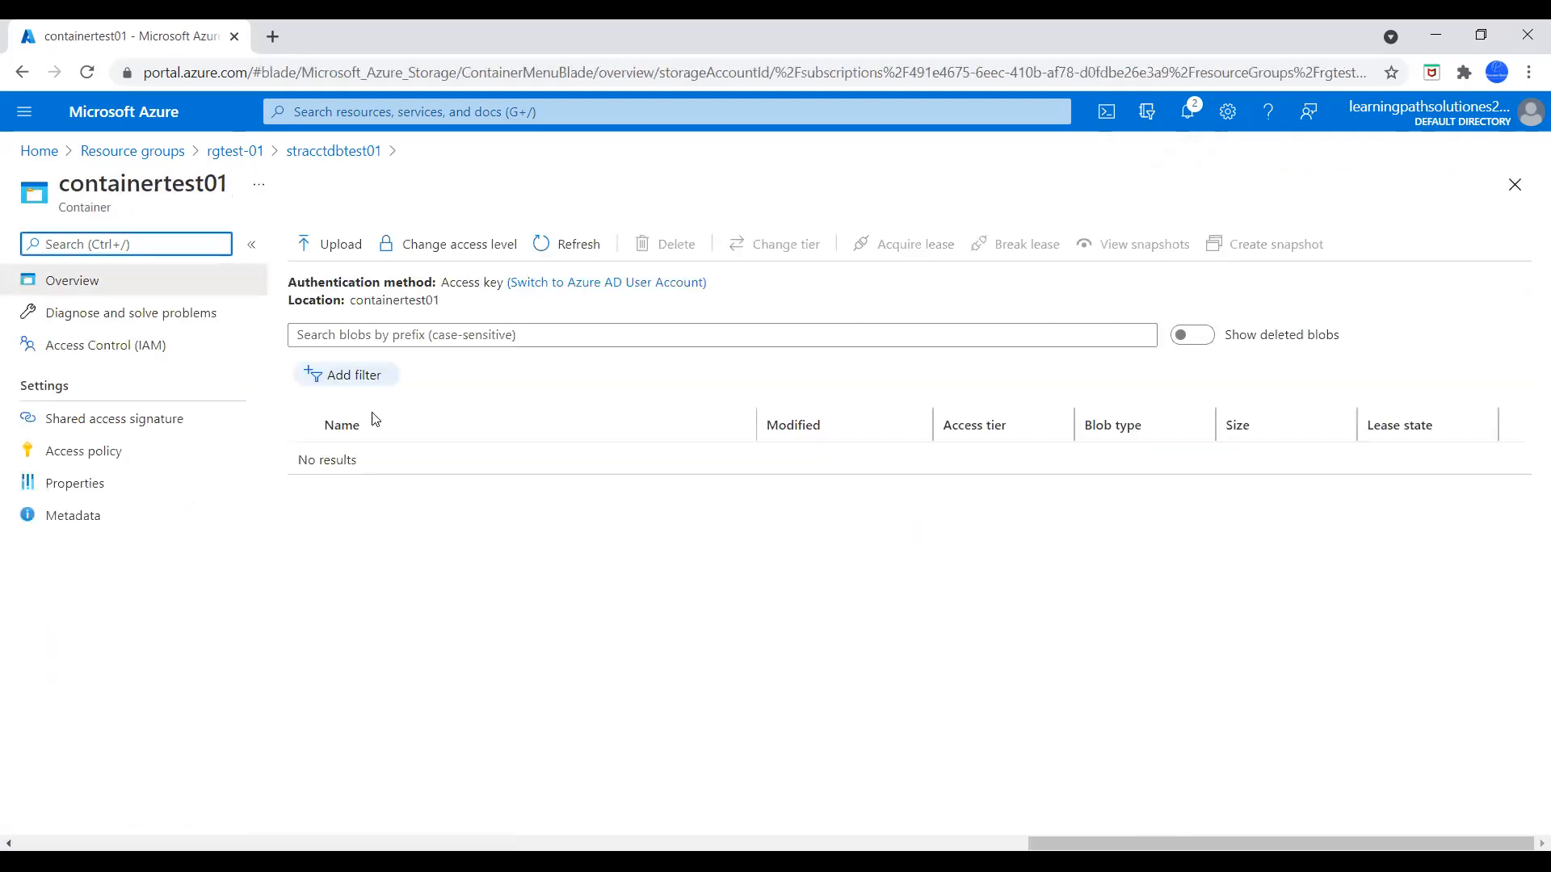
pyautogui.click(332, 245)
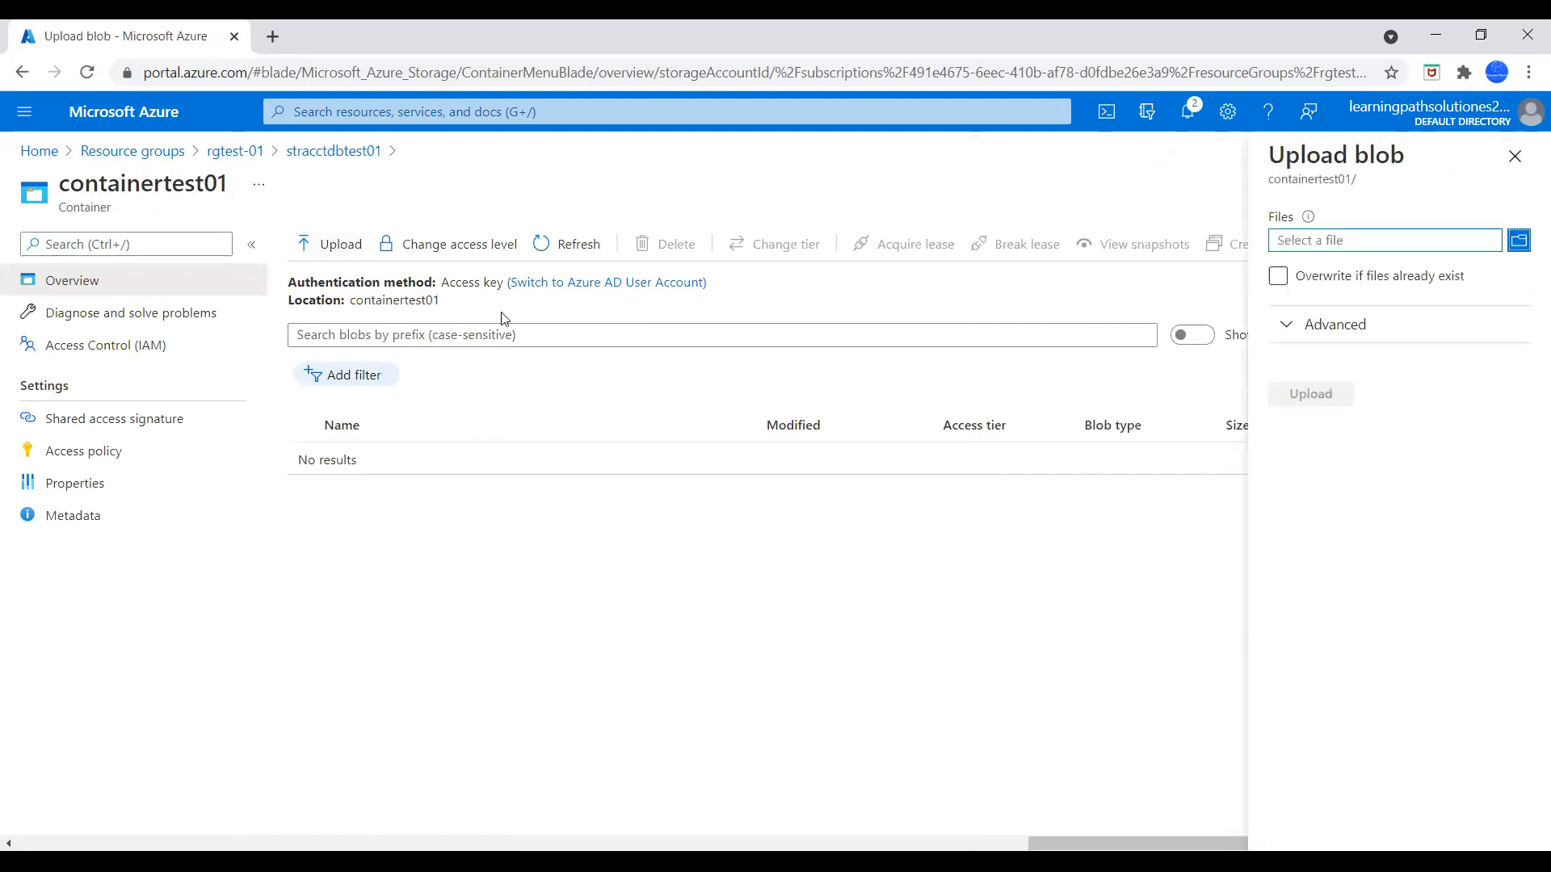
pyautogui.click(1519, 243)
pyautogui.click(259, 196)
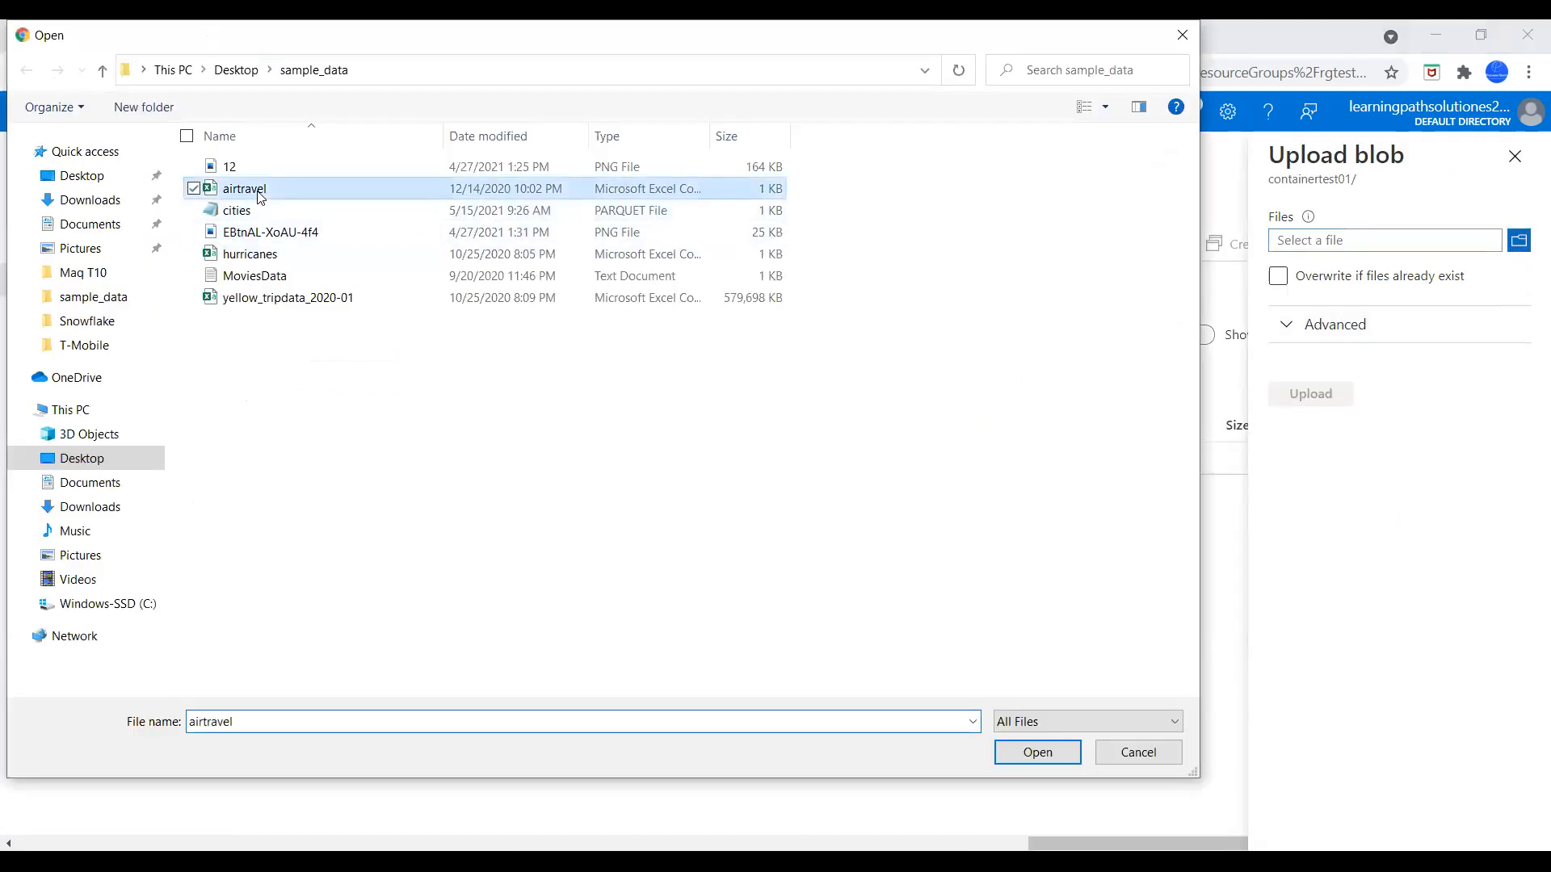
pyautogui.click(1040, 760)
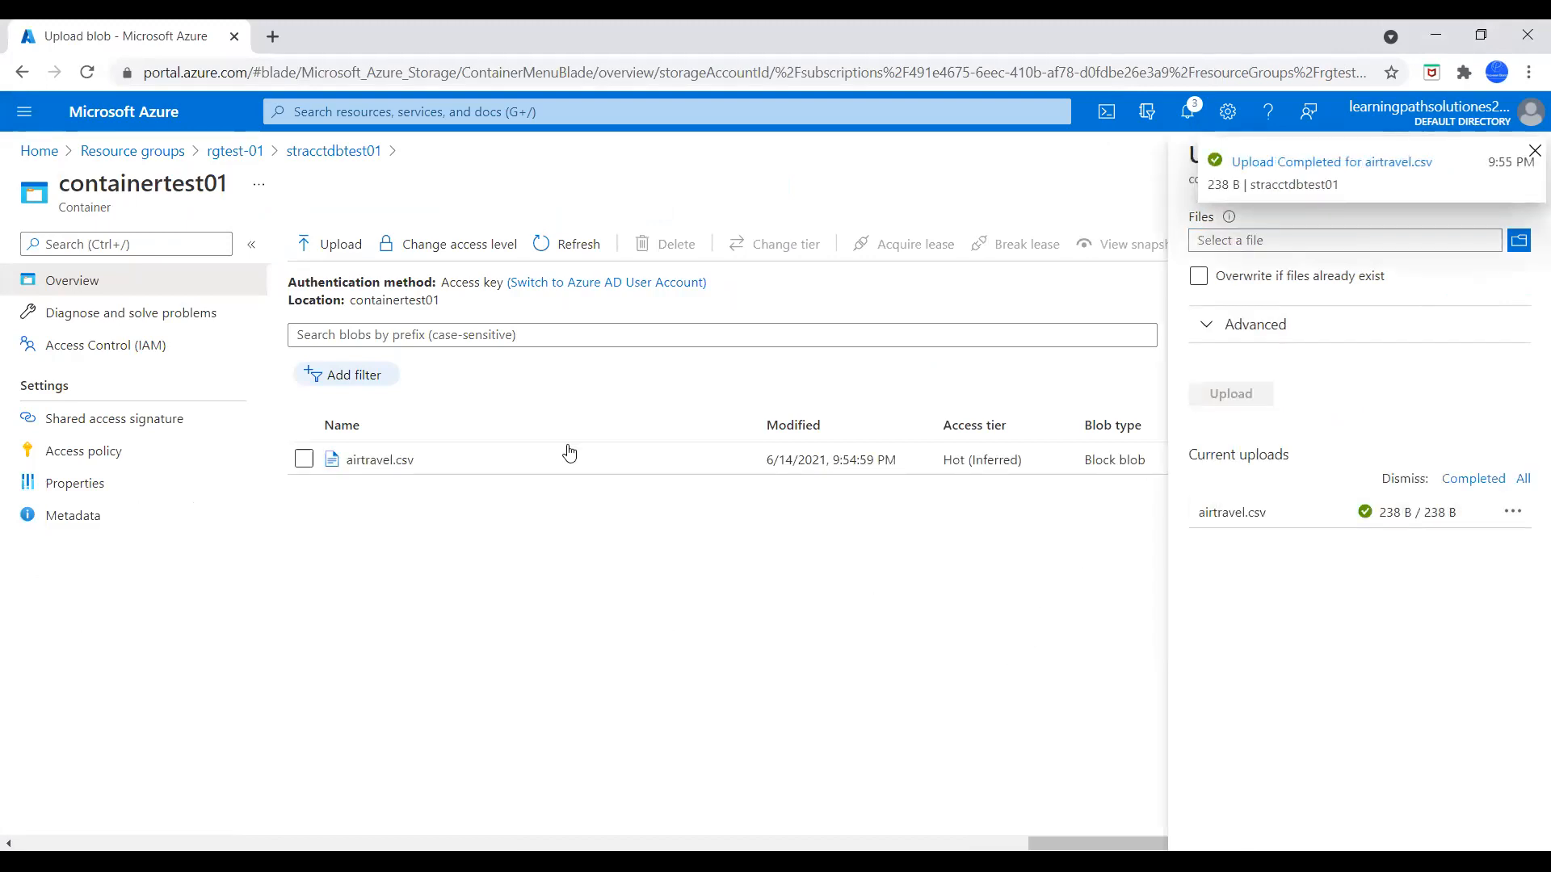
# Return to the portal home page, search for "key" and open the Key vaults service
pyautogui.click(44, 156)
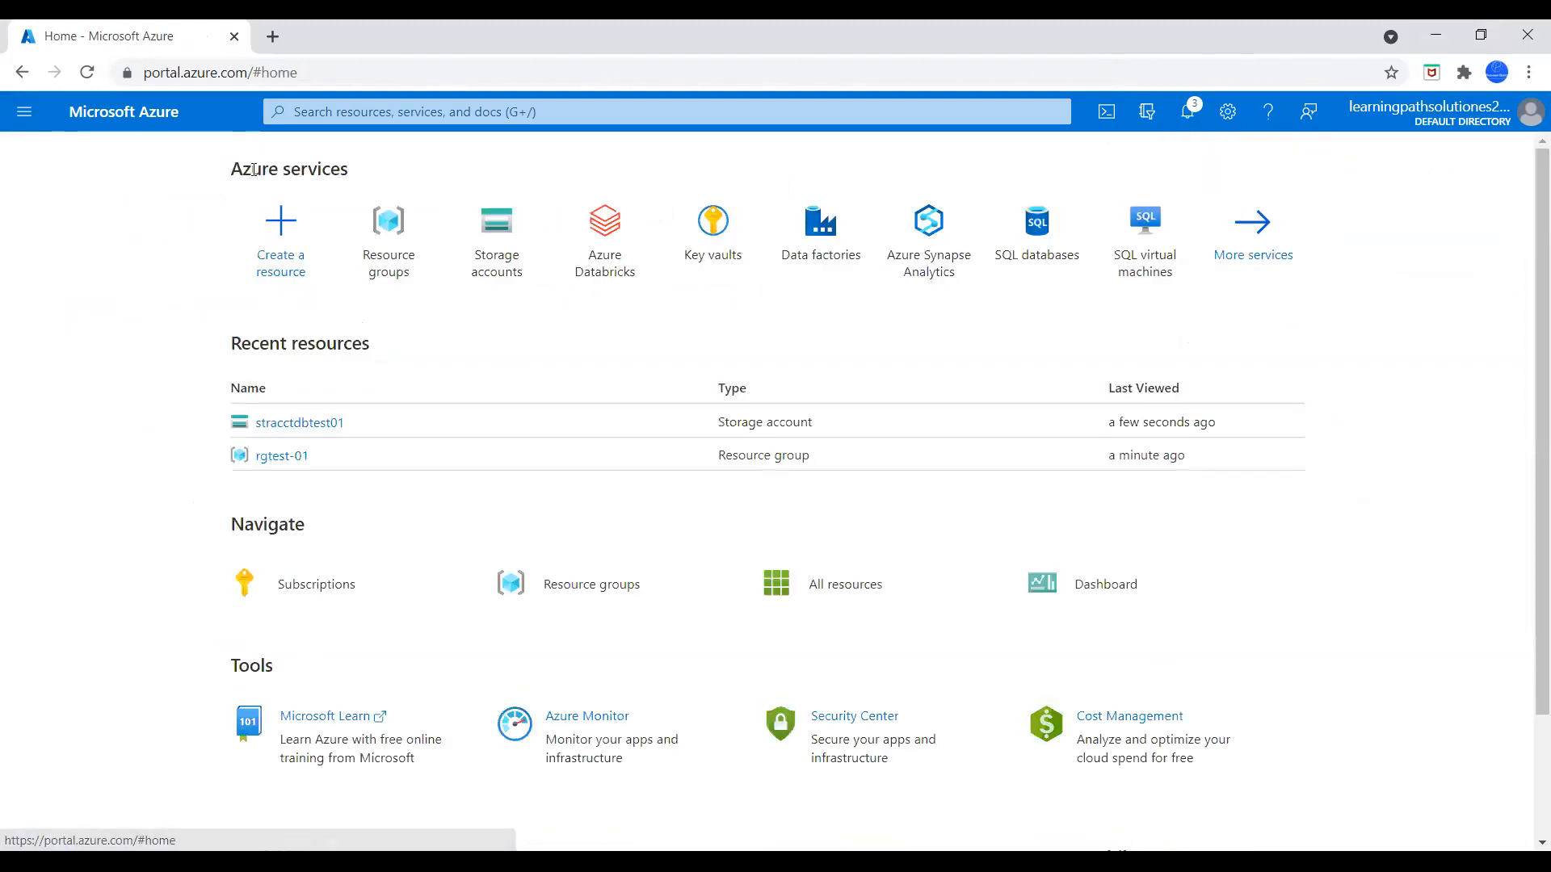
pyautogui.click(407, 102)
pyautogui.write('key')
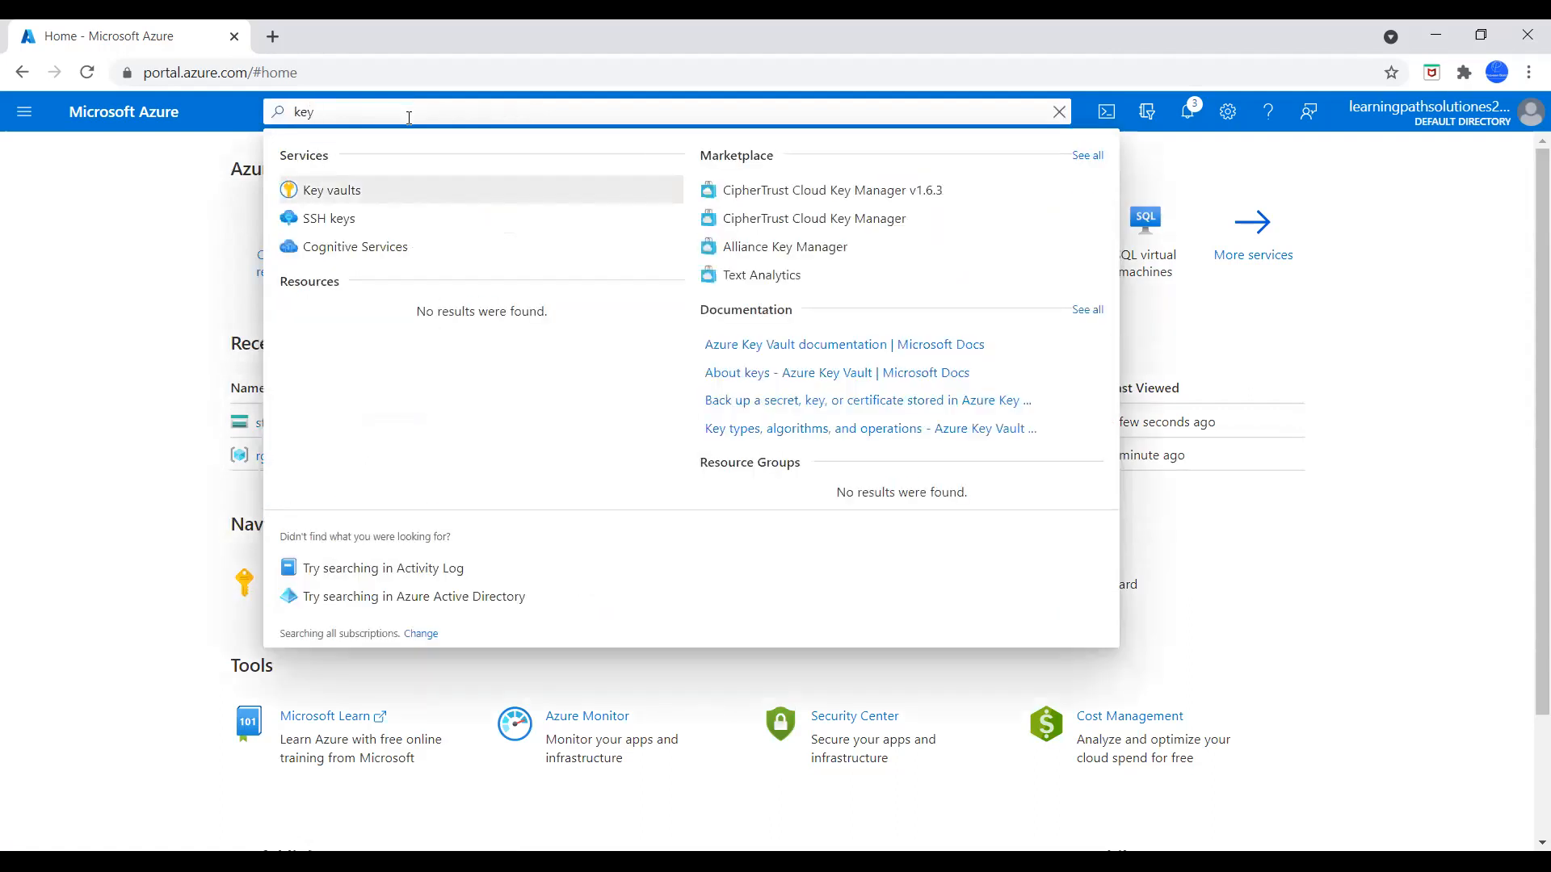
pyautogui.click(349, 197)
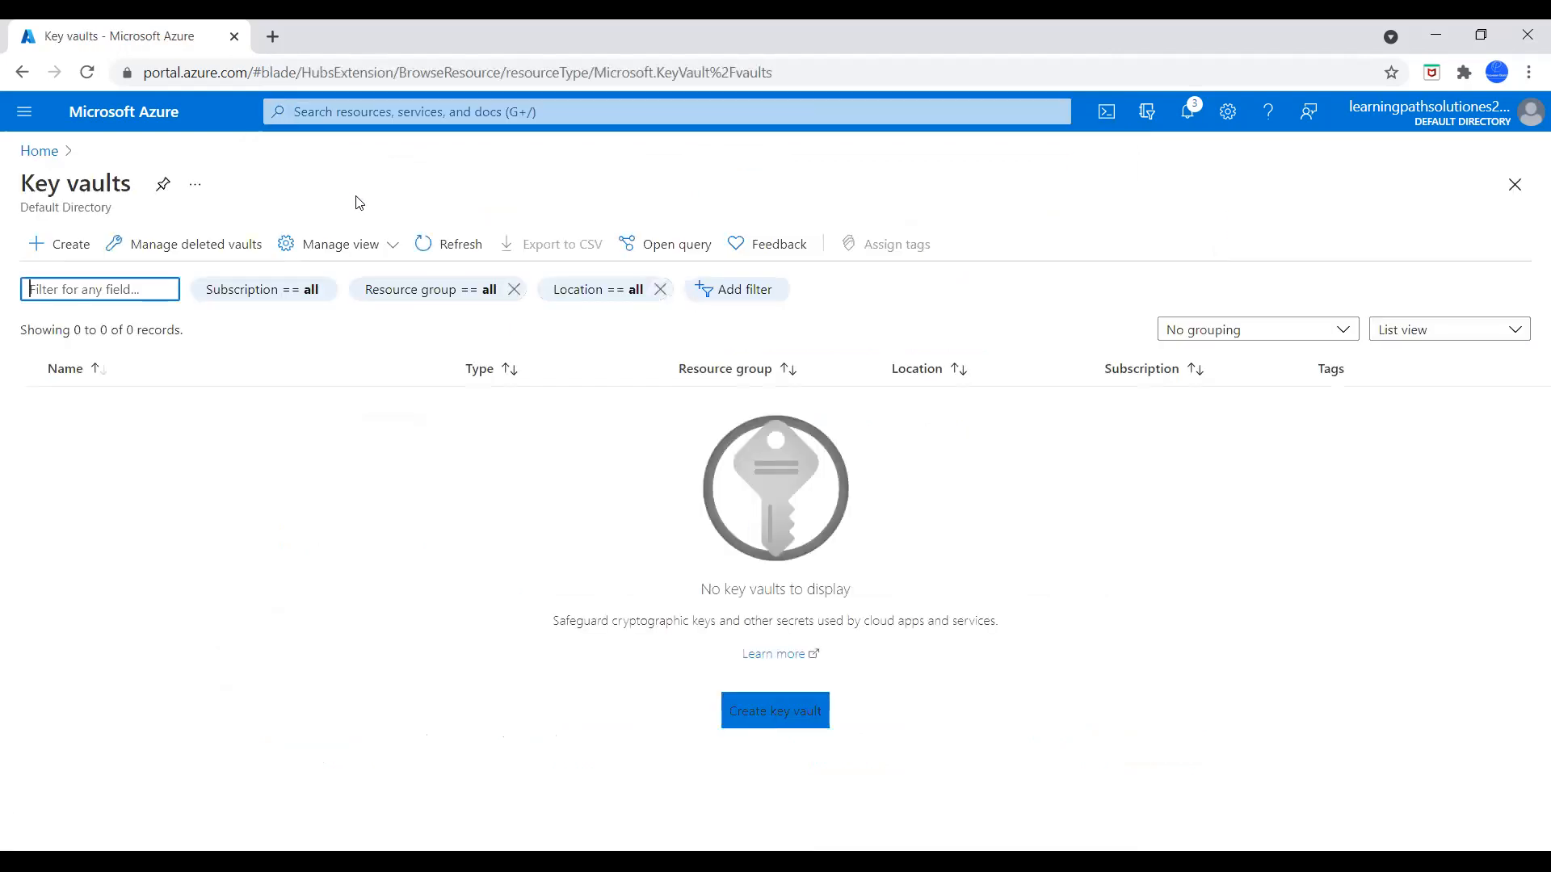
# Start a new key vault in resource group rgtest-01 and name it dbacctkv01
pyautogui.click(84, 251)
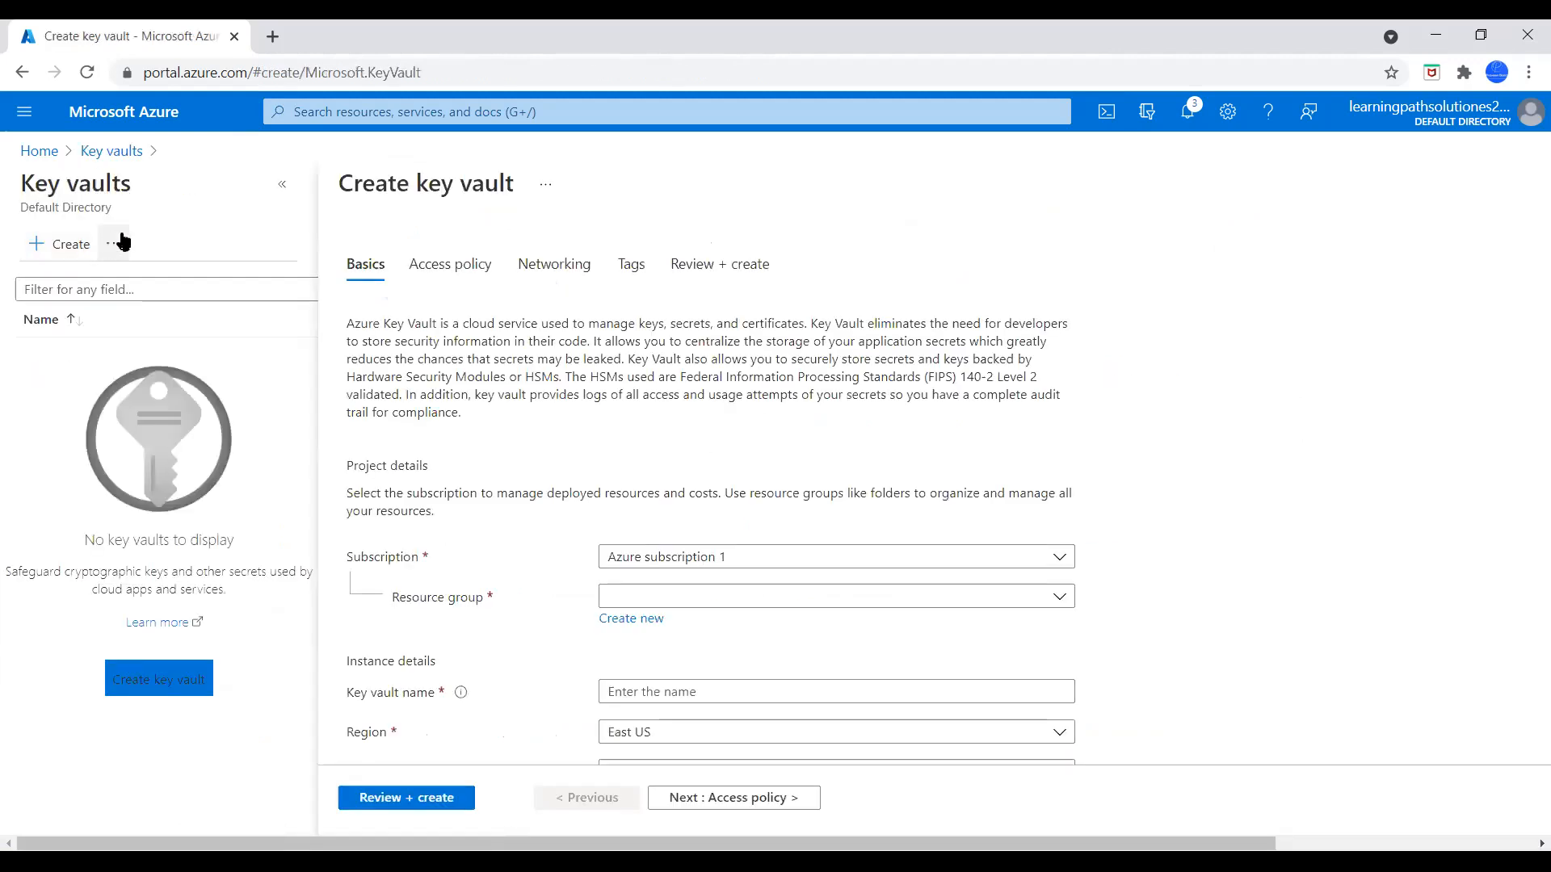
pyautogui.scroll(-3, 816, 376)
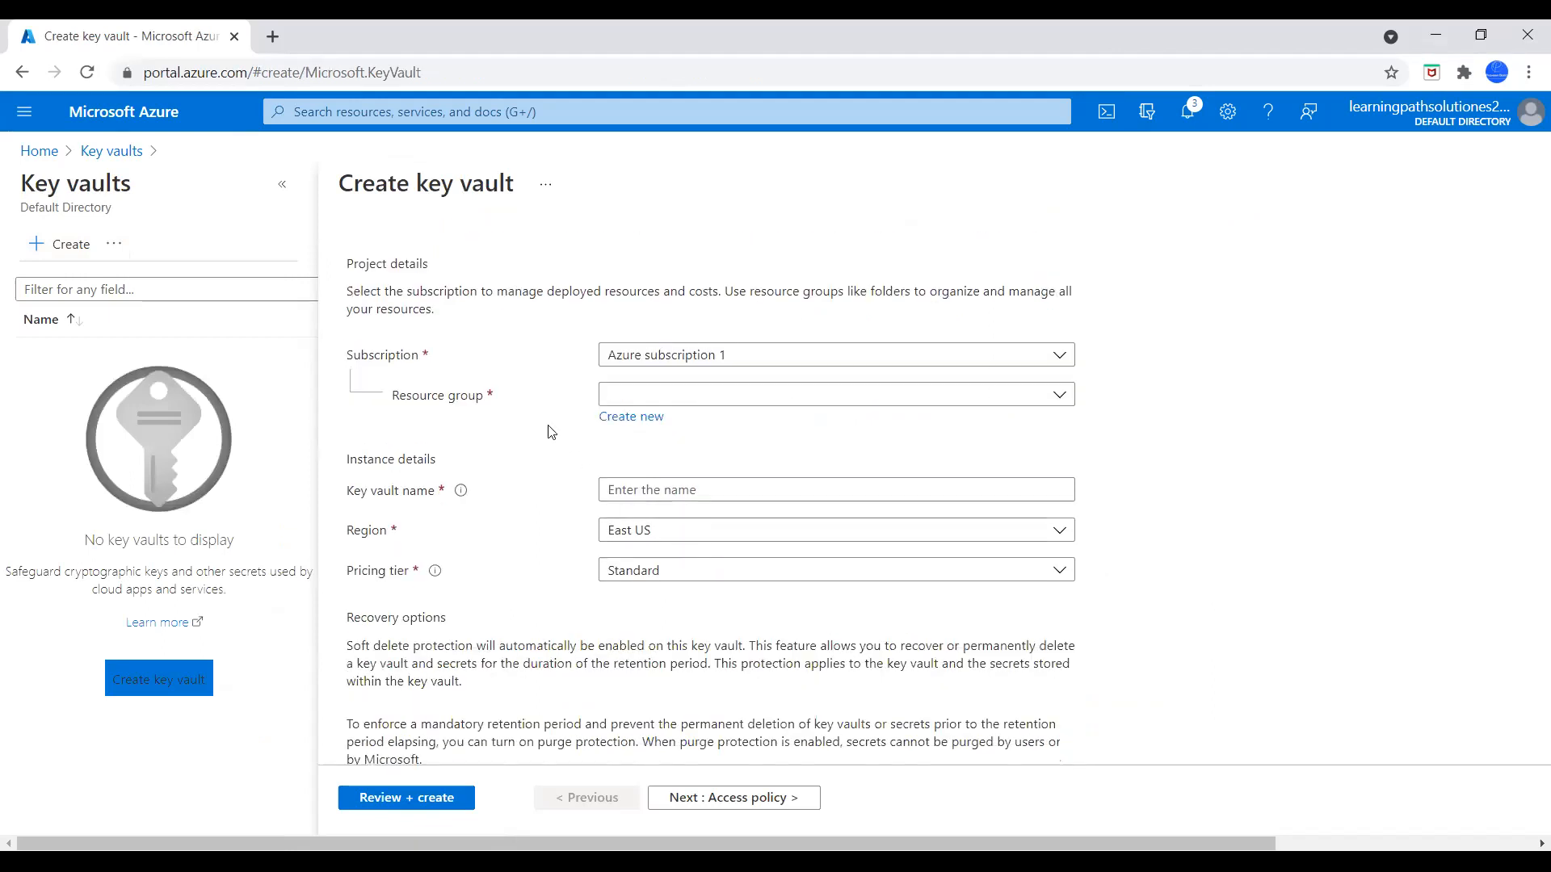
pyautogui.click(784, 399)
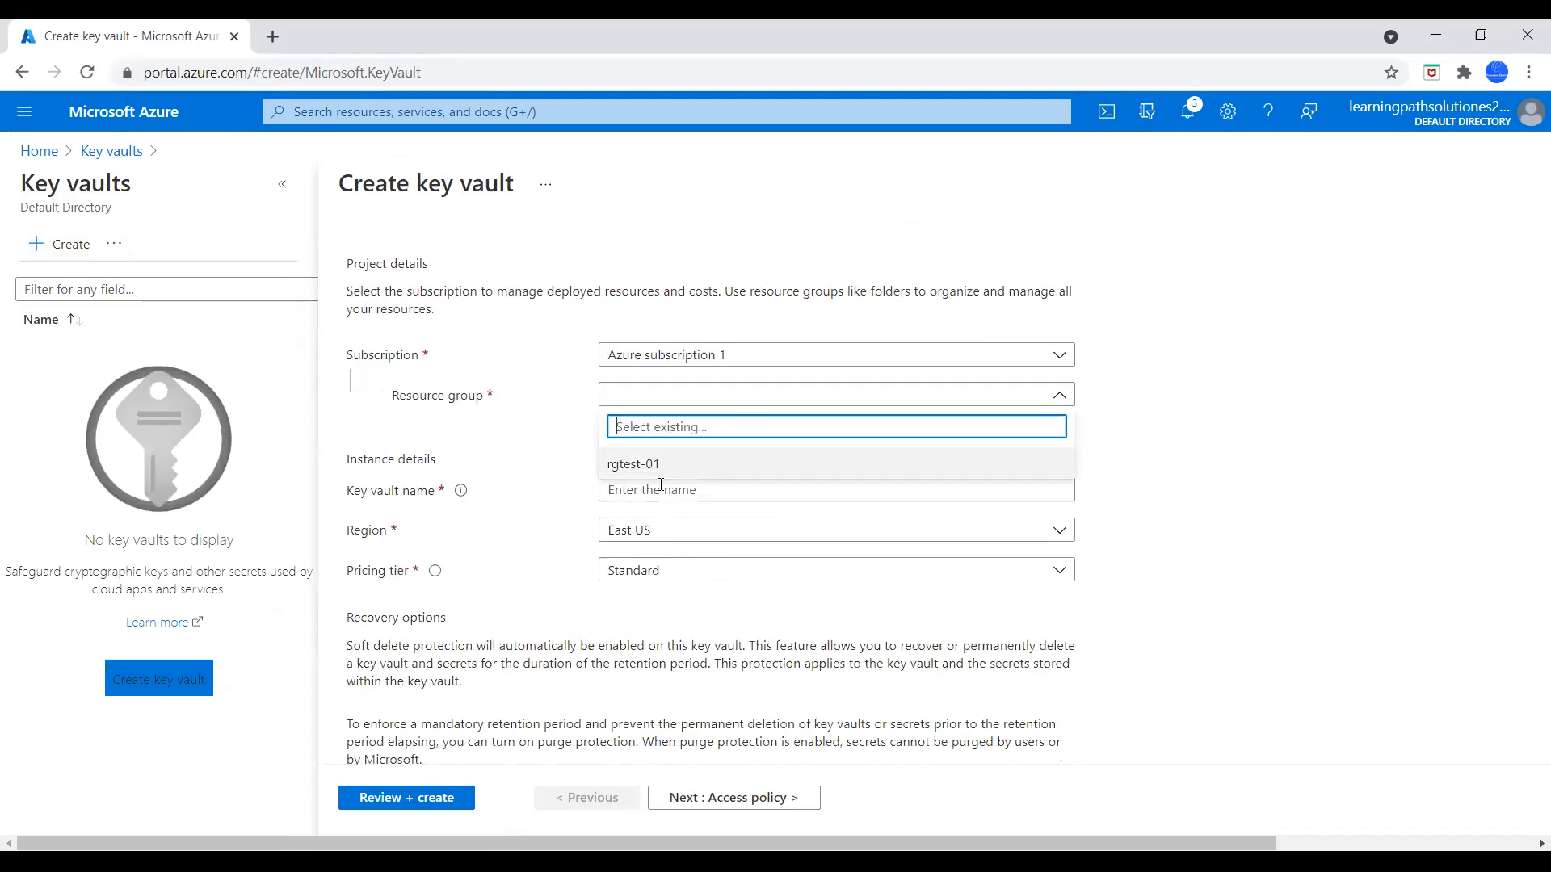
pyautogui.click(641, 465)
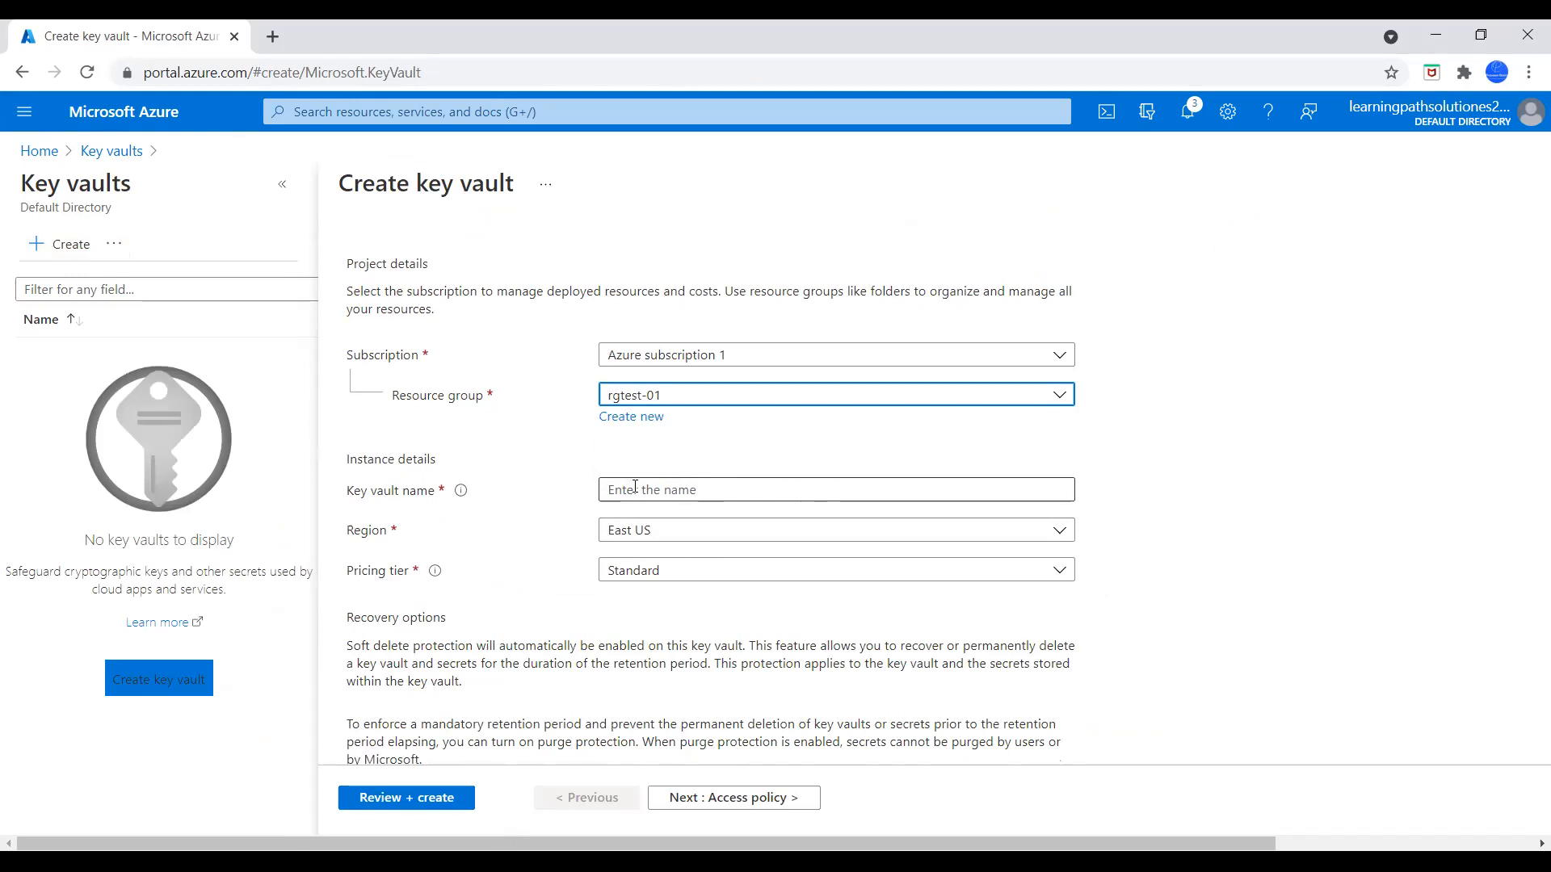
pyautogui.click(629, 483)
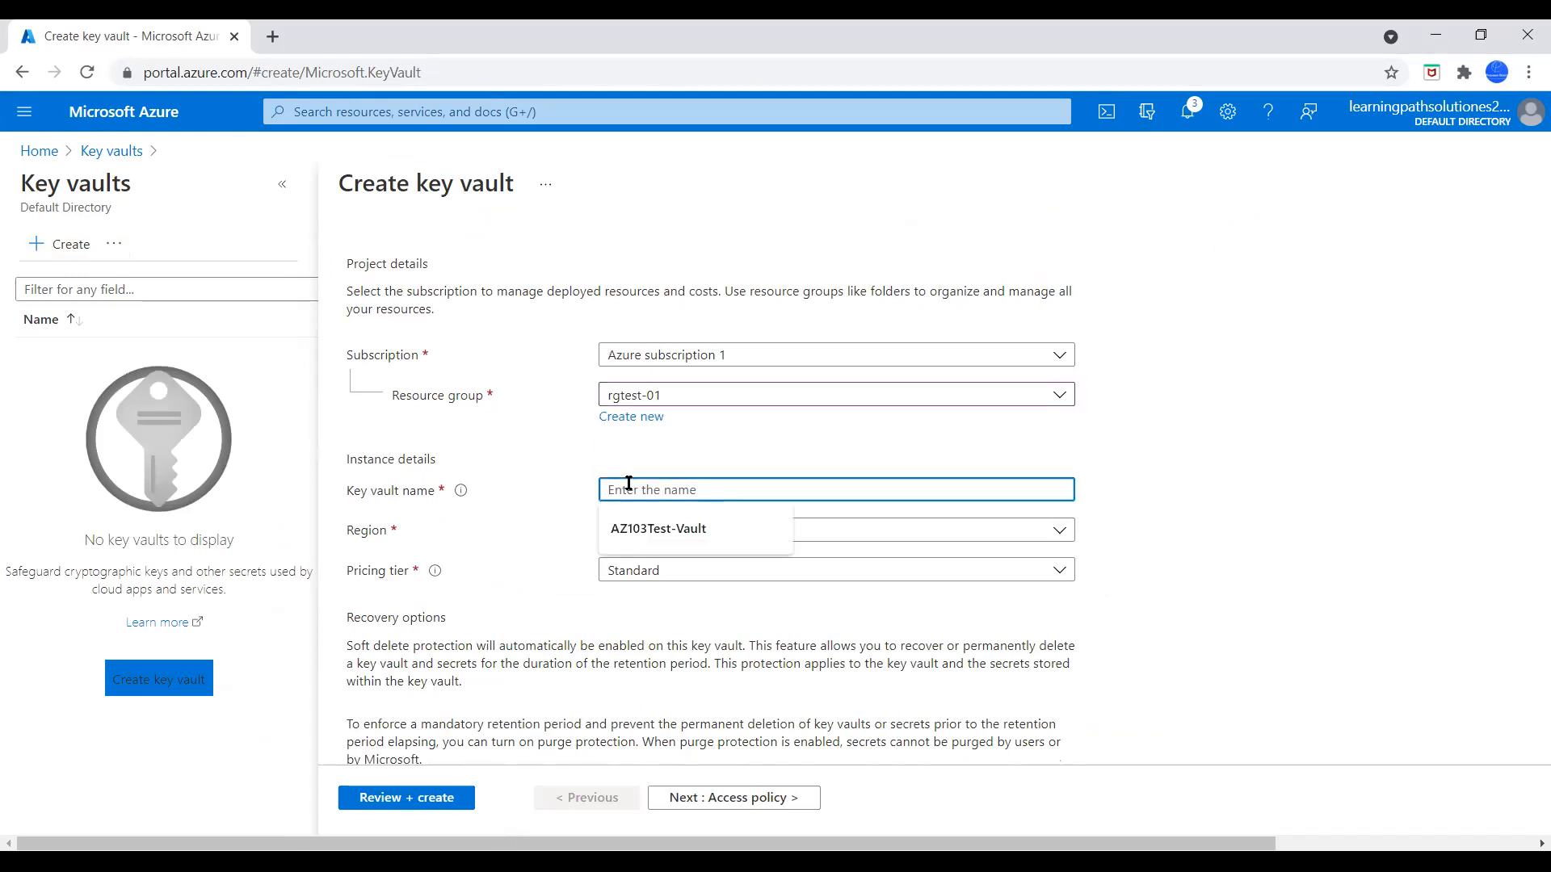
pyautogui.write('dbacctkv01')
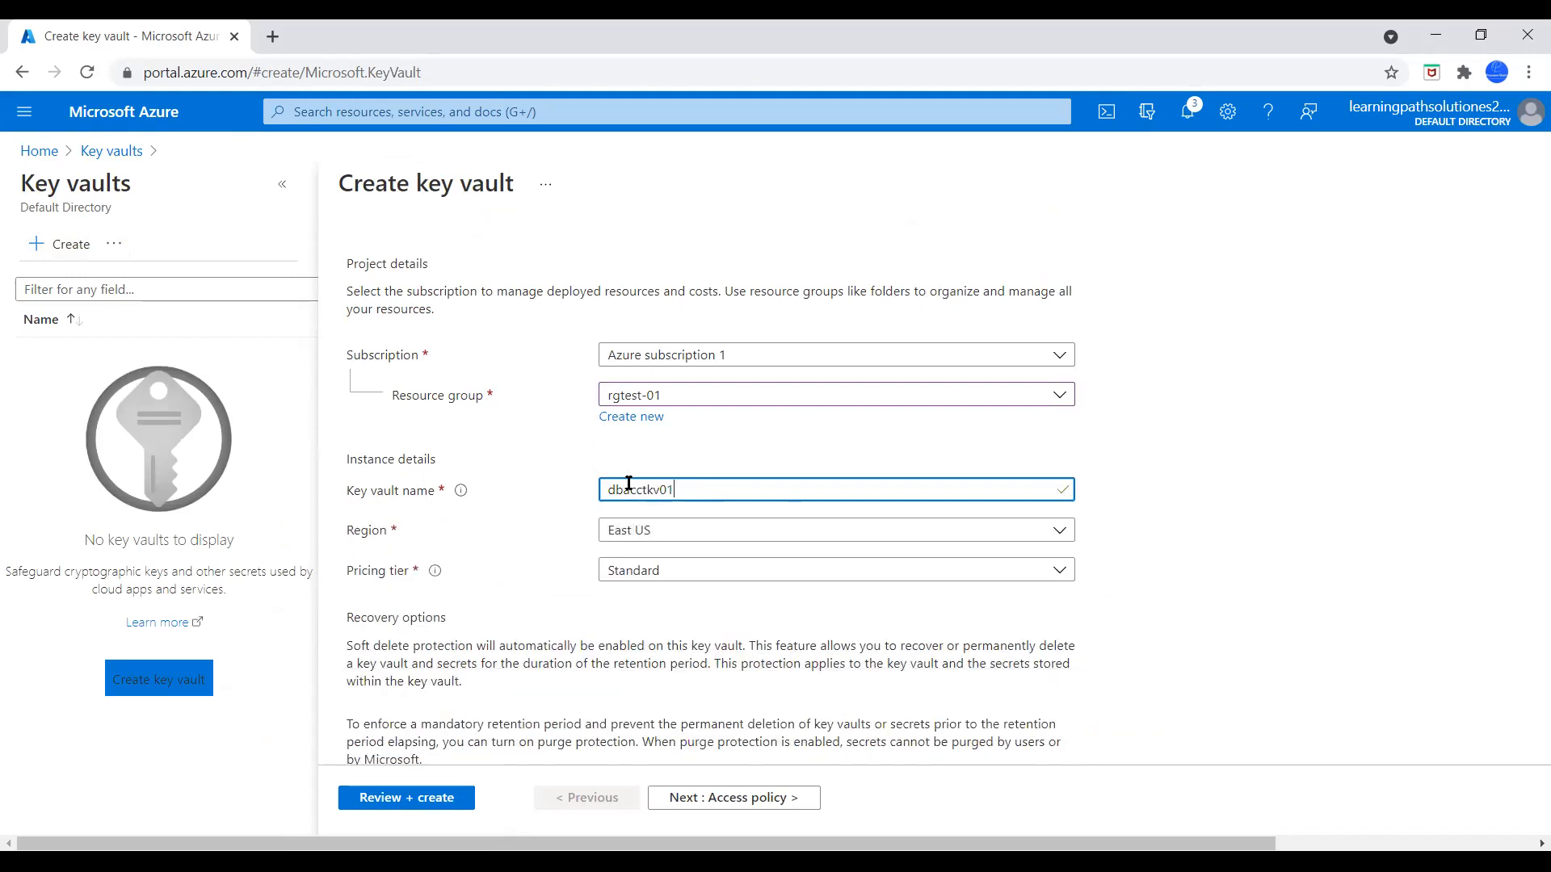
pyautogui.click(1233, 597)
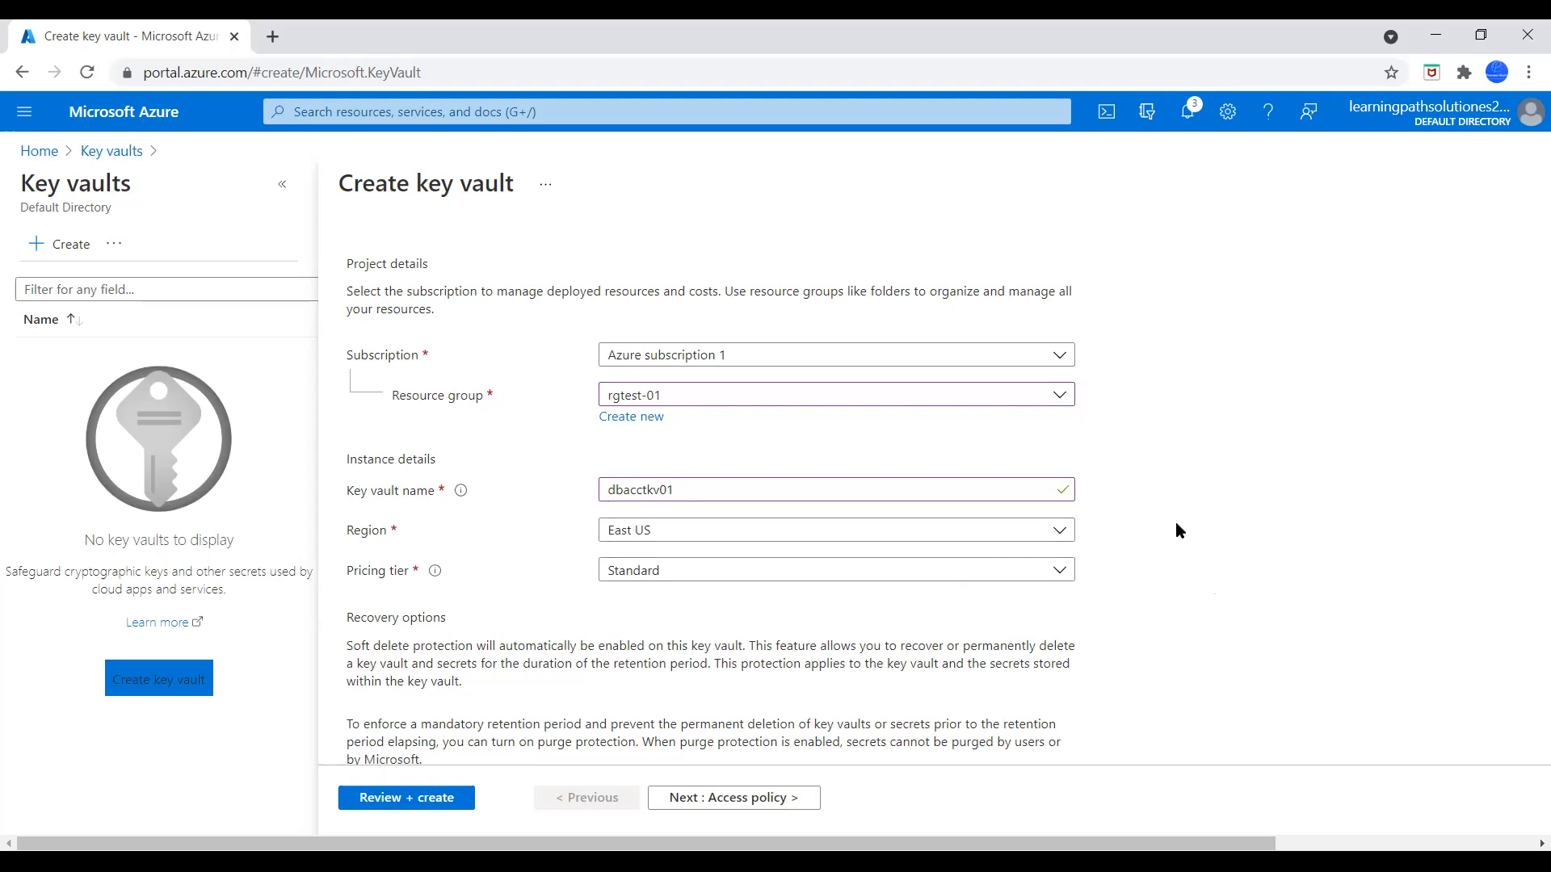
# Set the number of days to retain deleted vaults to 7 in the key vault's recovery options
pyautogui.scroll(-3, 1163, 550)
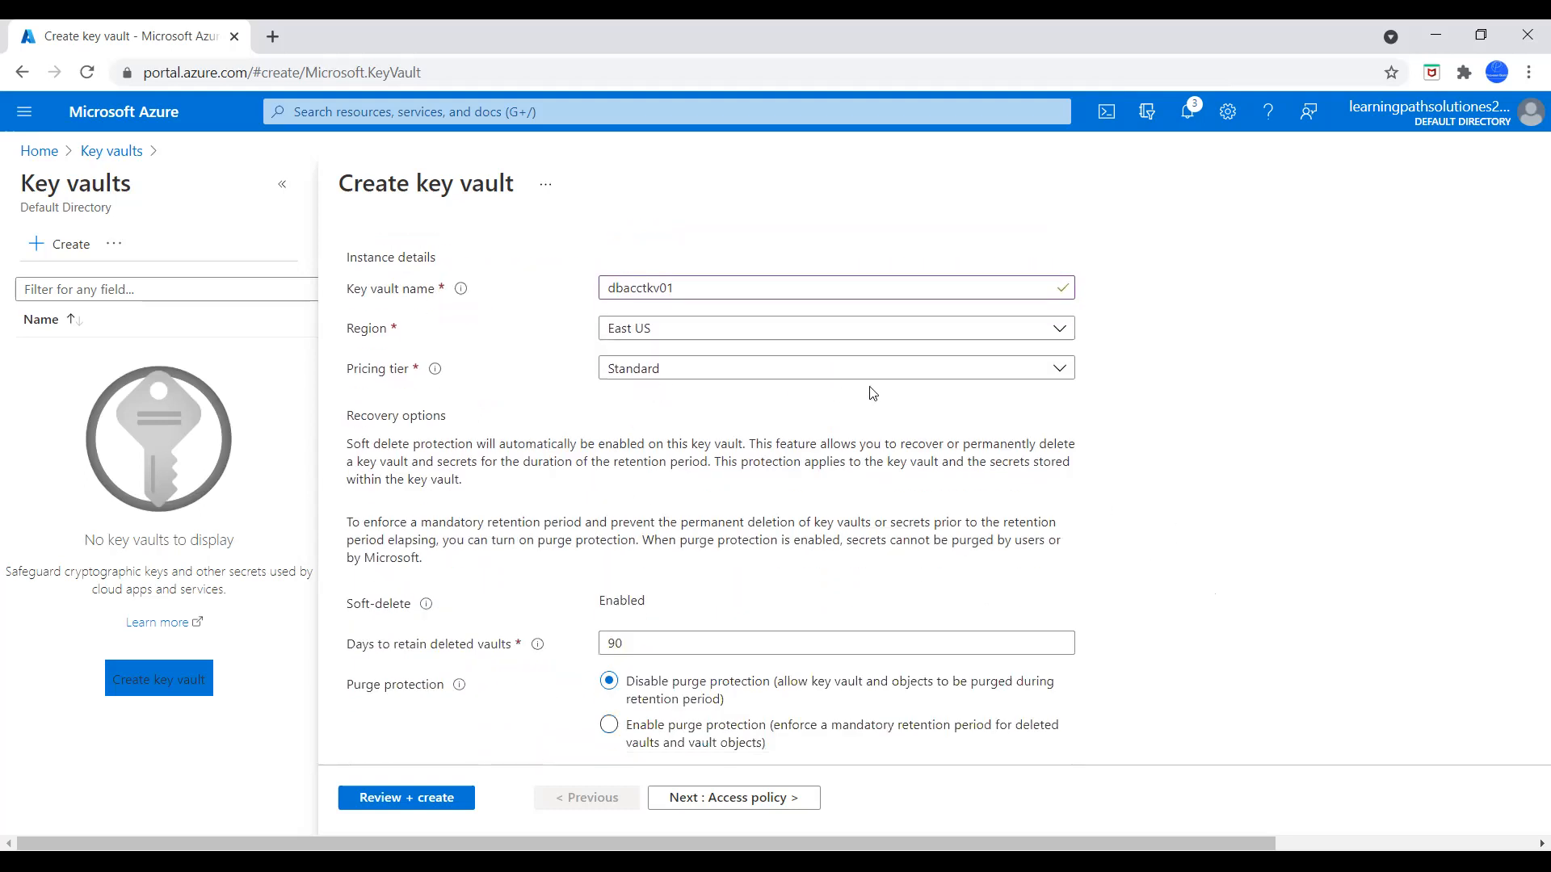
pyautogui.scroll(-1, 911, 605)
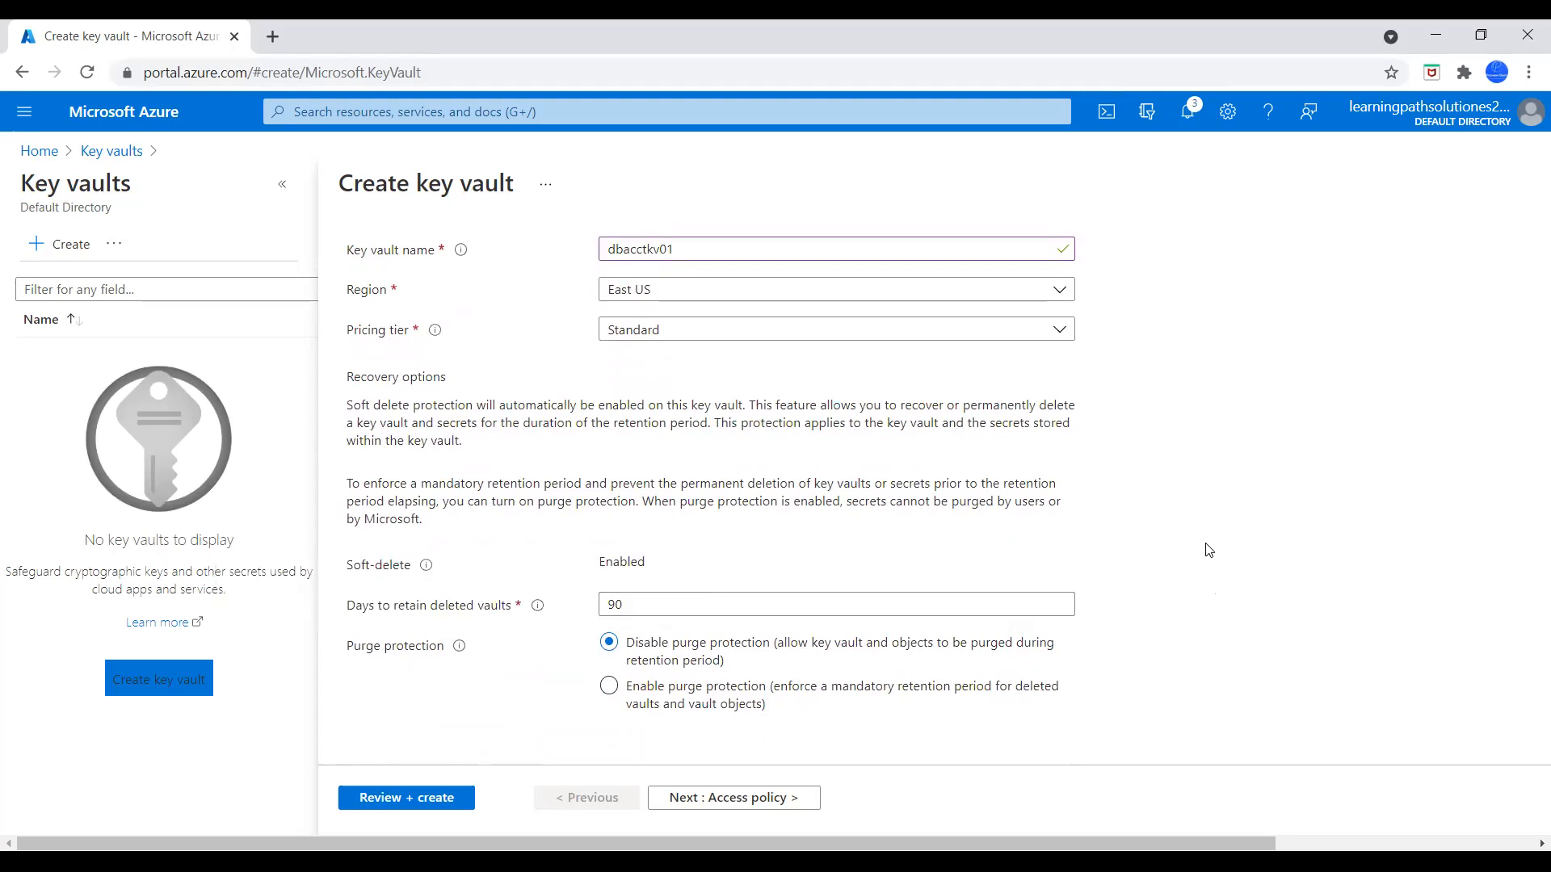
pyautogui.doubleClick(668, 602)
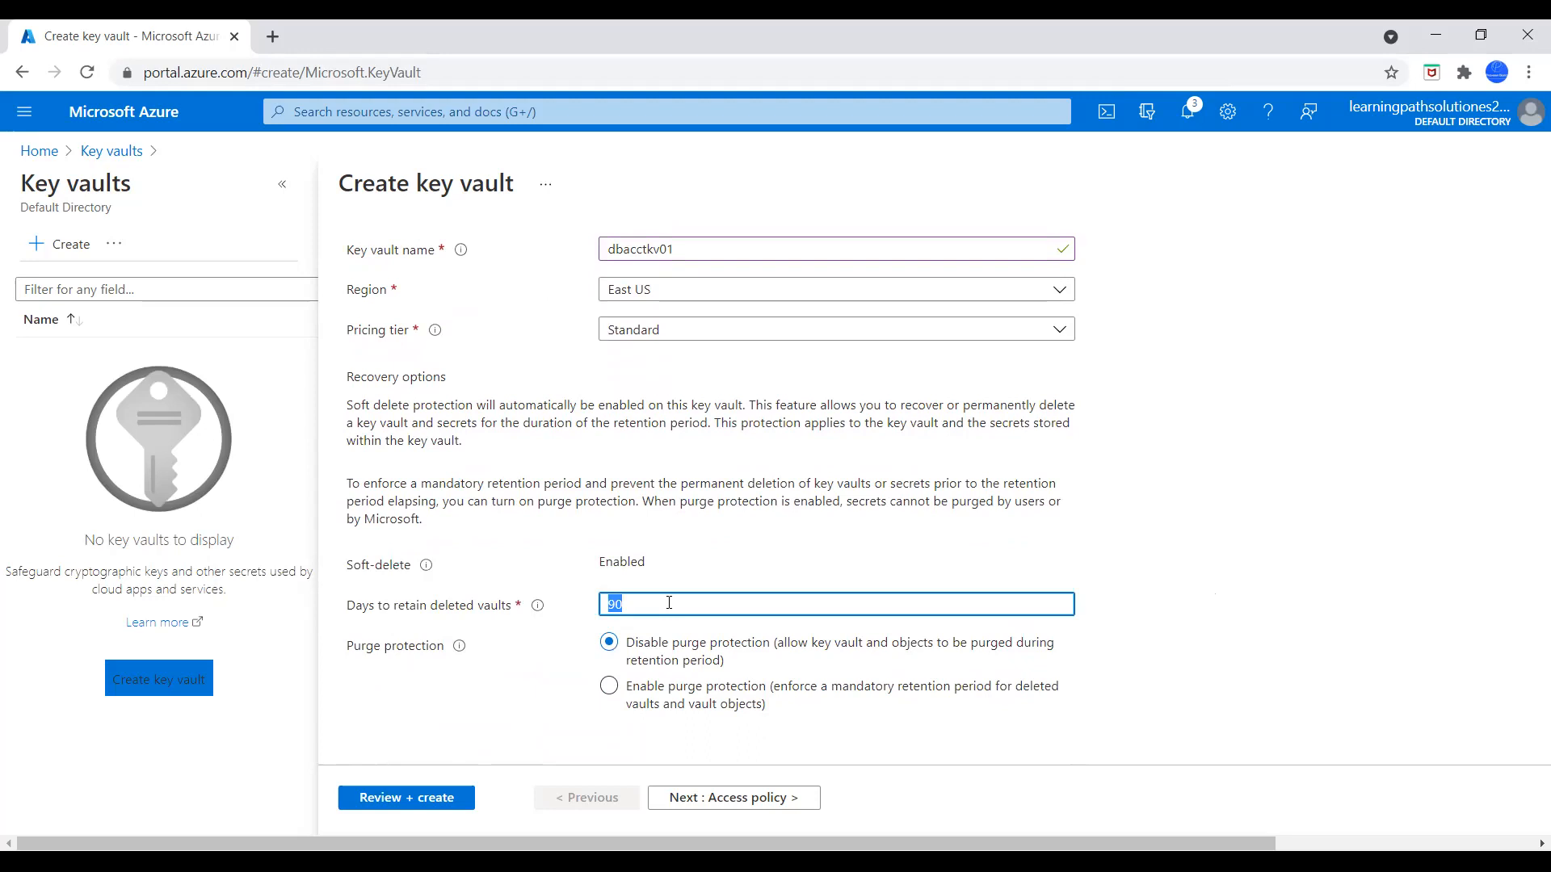
pyautogui.write('5')
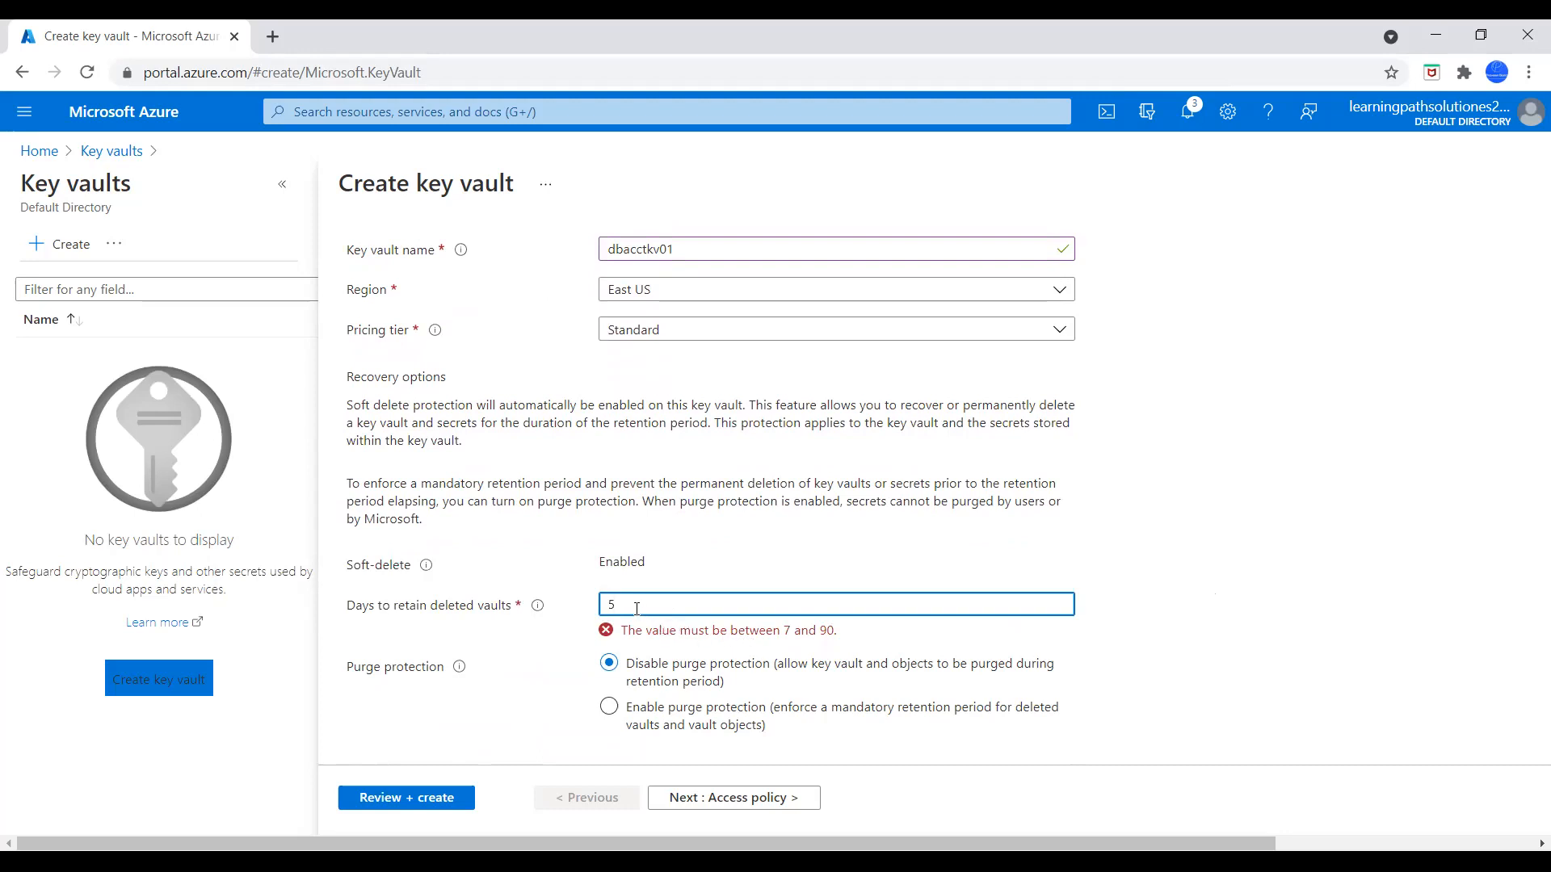
pyautogui.write('7')
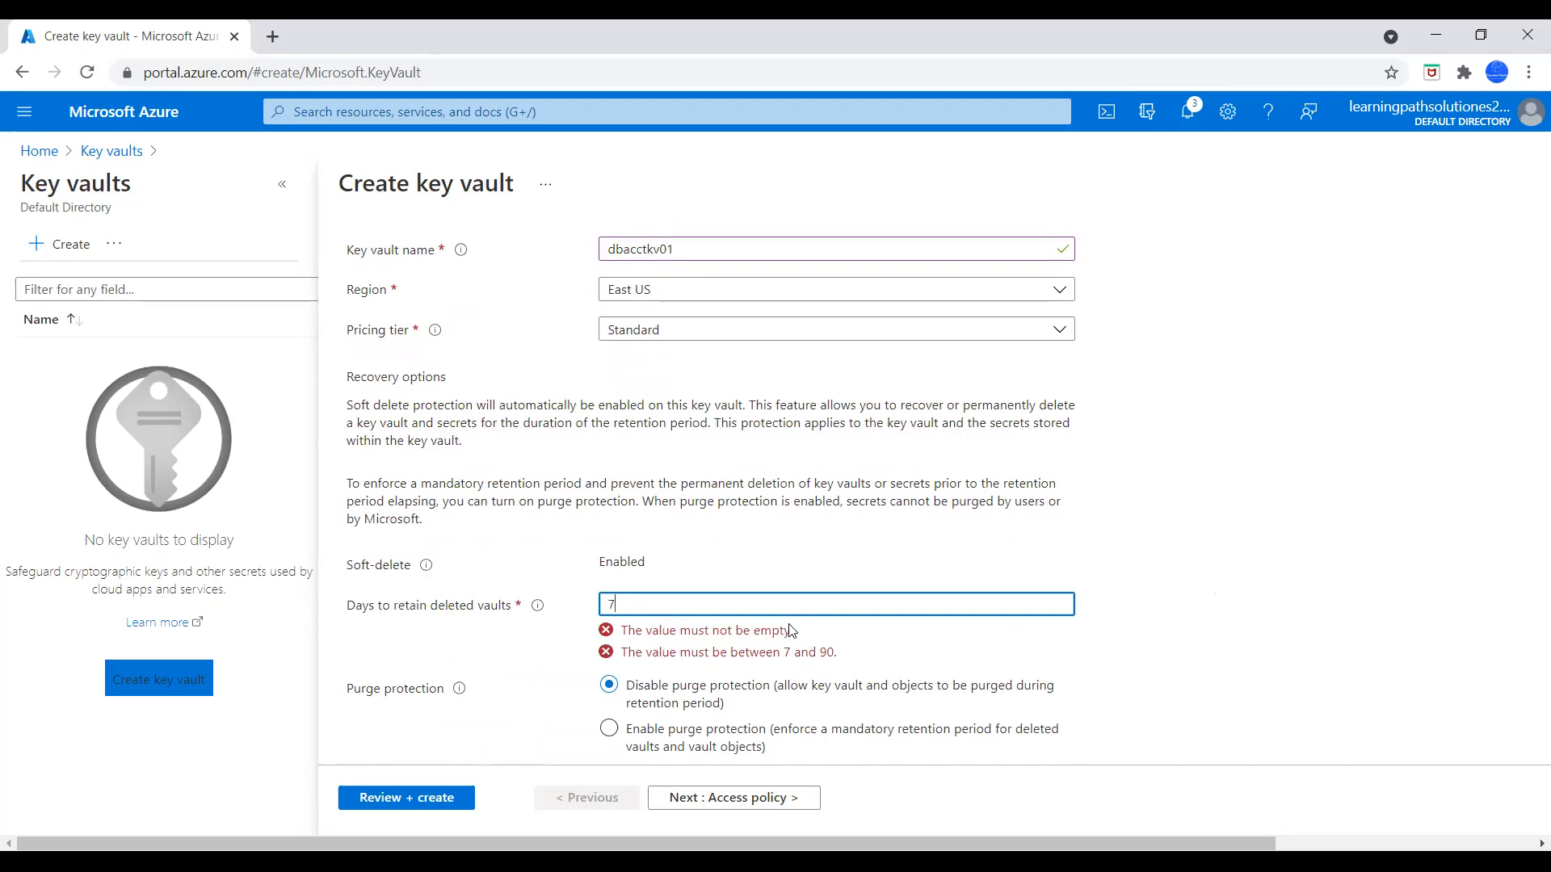
pyautogui.click(1229, 565)
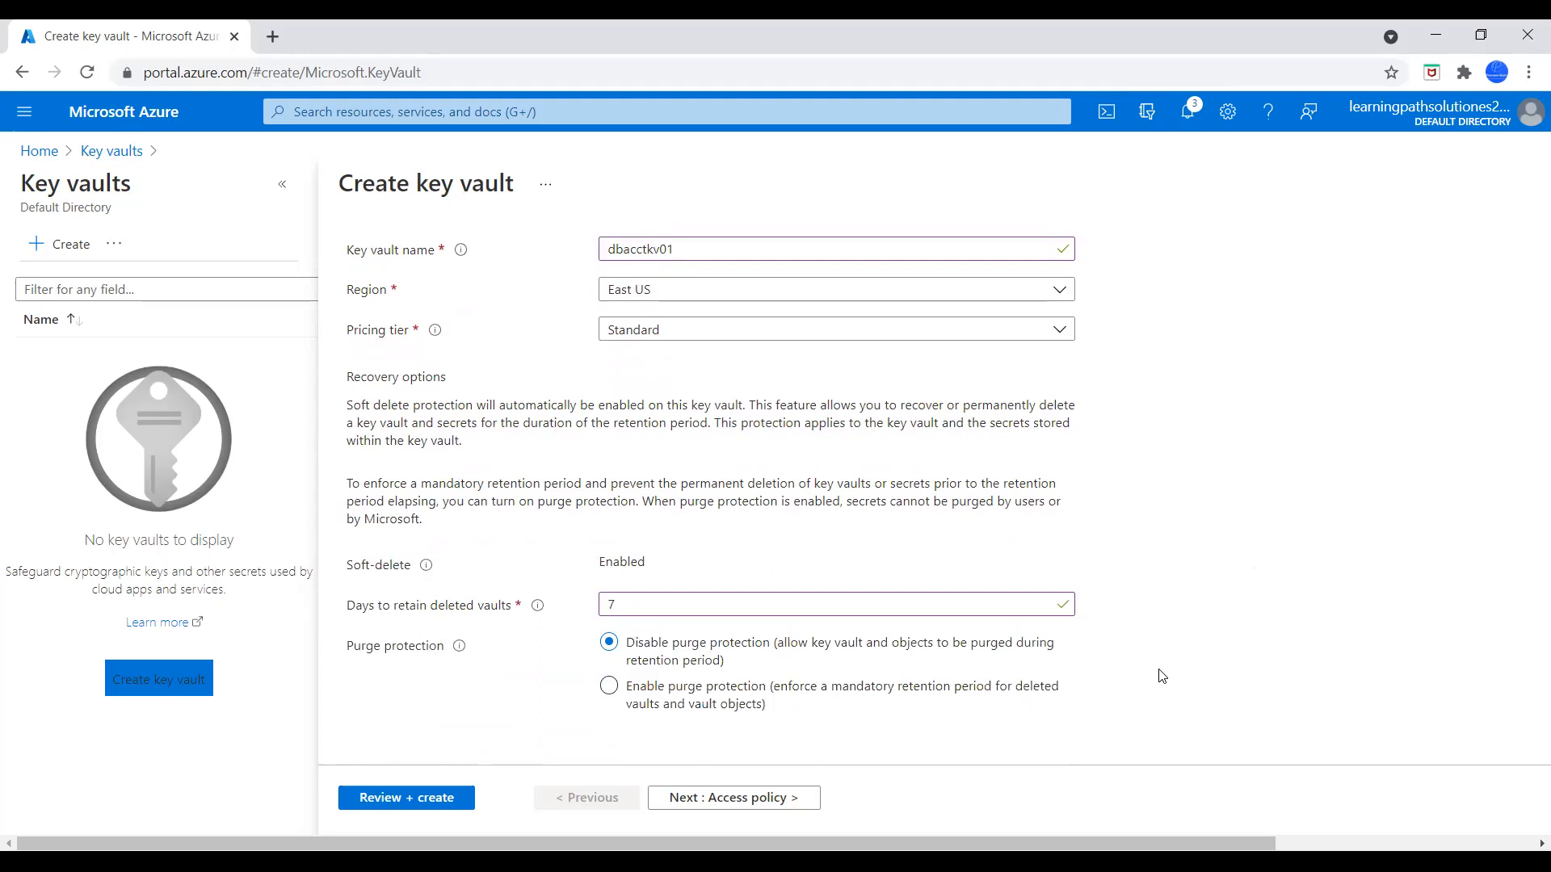
# Go through the key vault's Access policy and Networking settings, keeping the default options
pyautogui.scroll(5, 1161, 676)
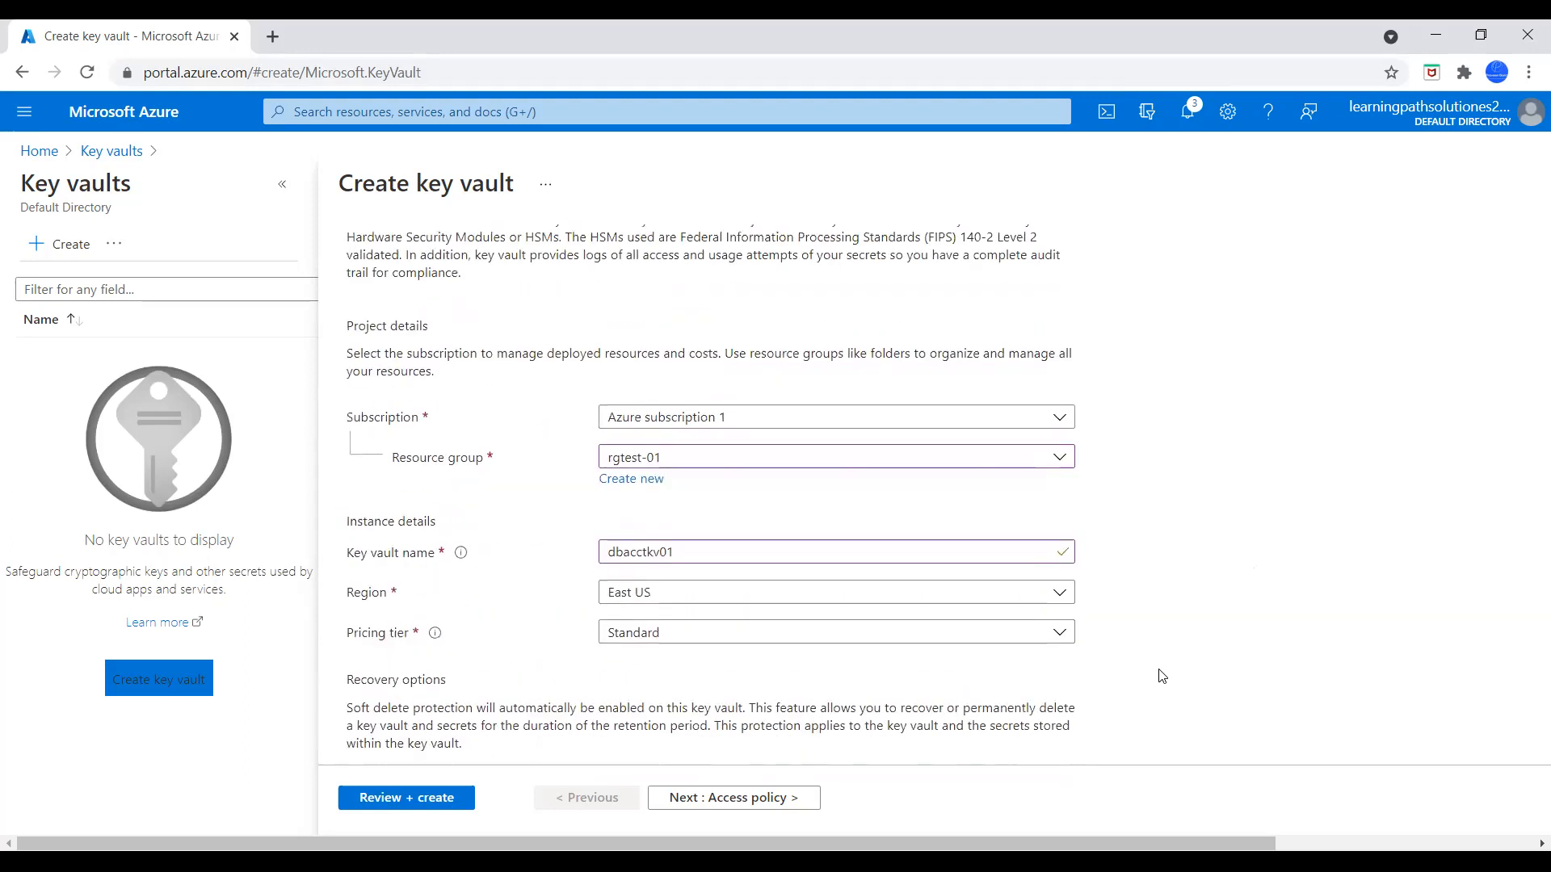
pyautogui.click(763, 797)
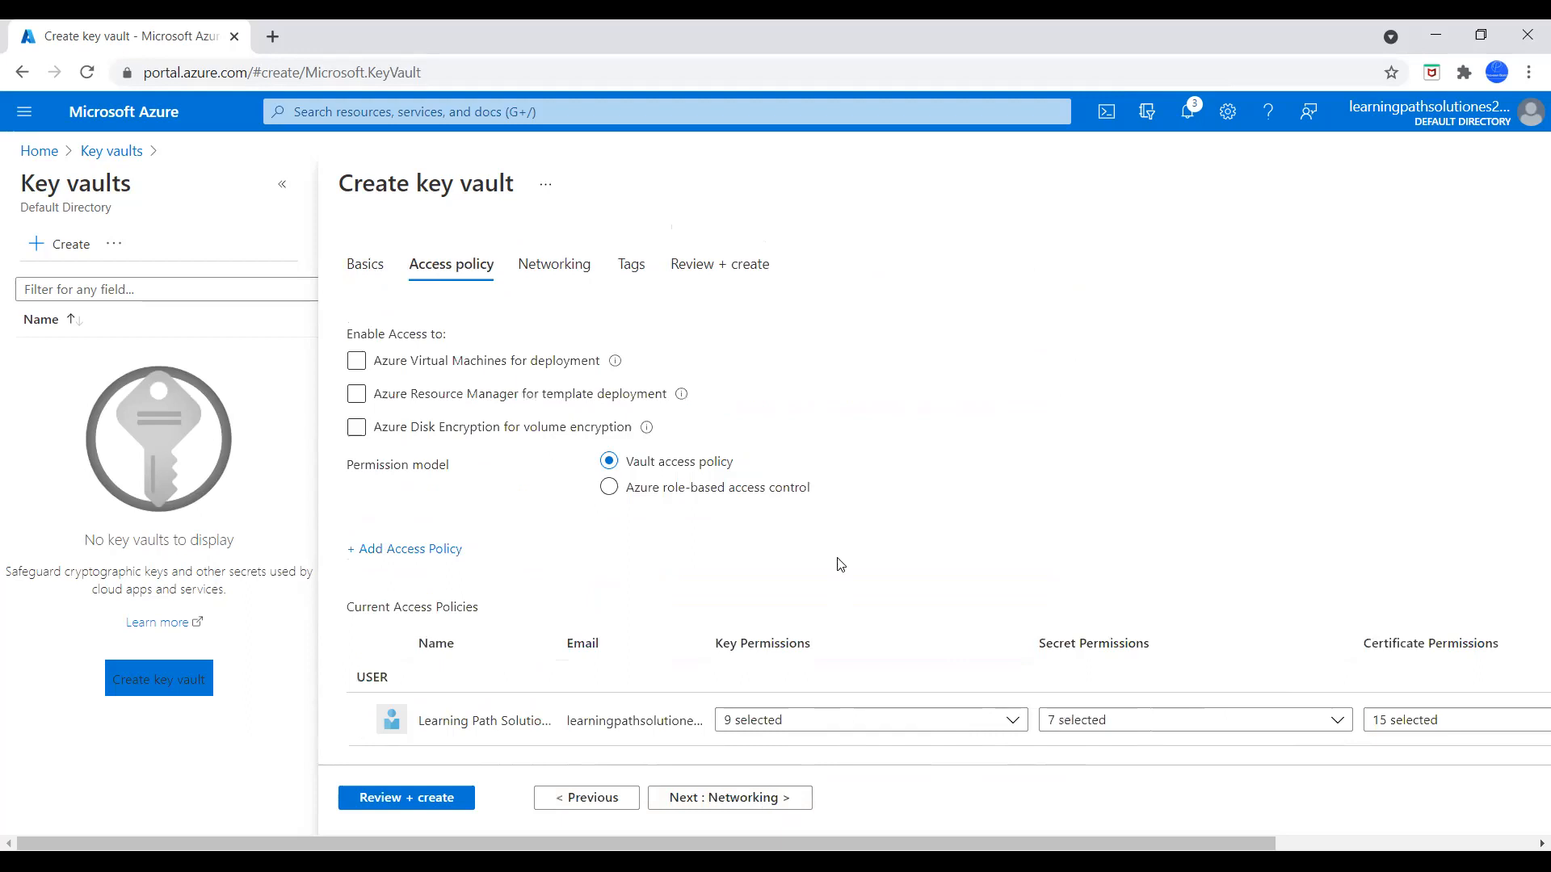
pyautogui.scroll(-1, 857, 525)
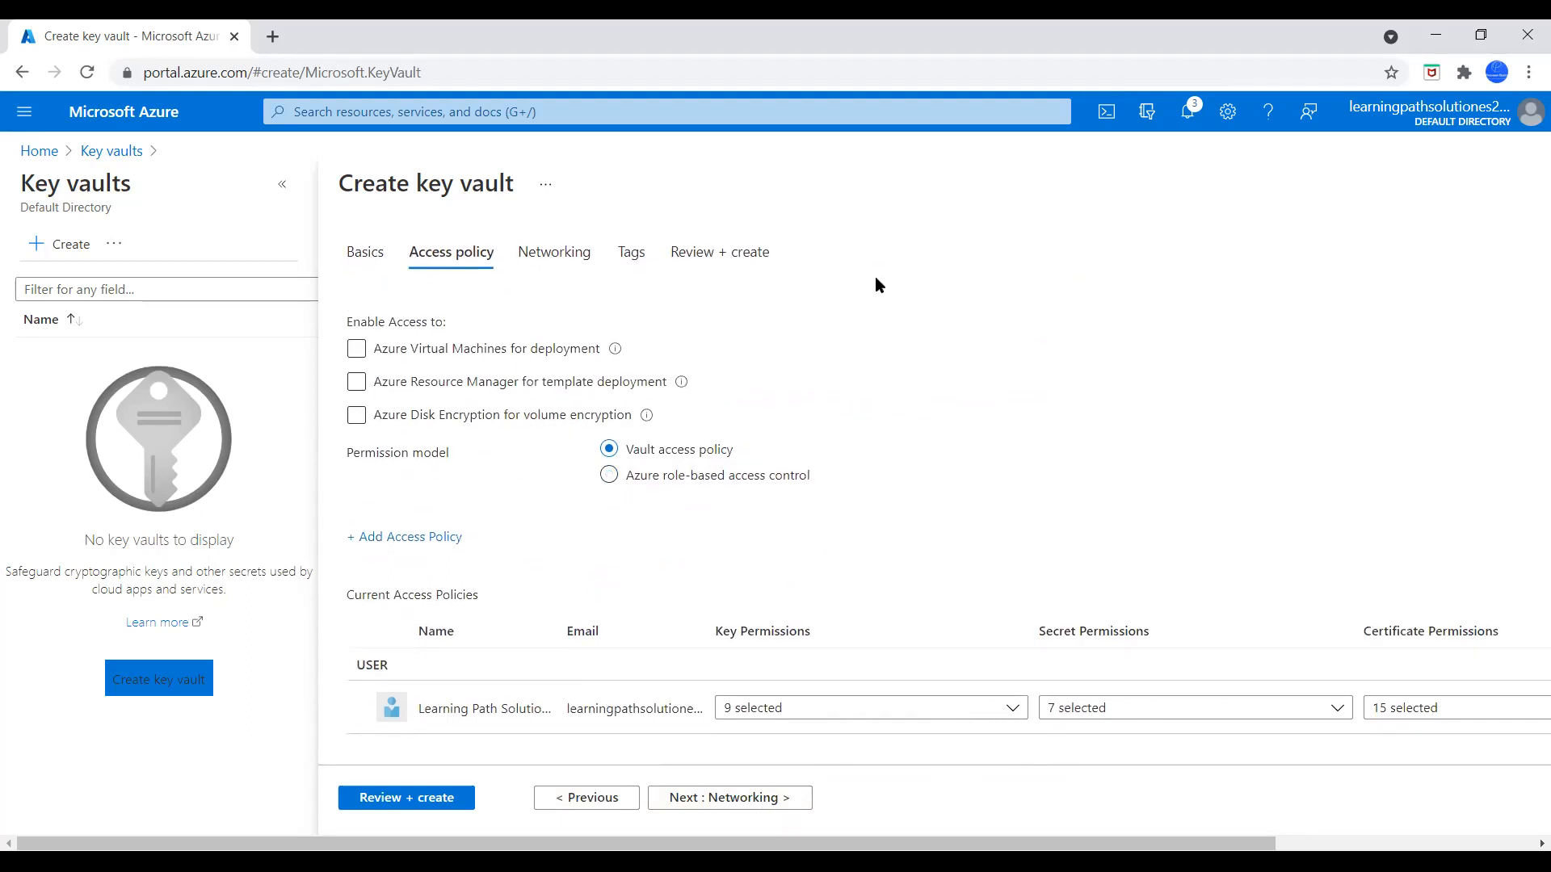
pyautogui.click(753, 802)
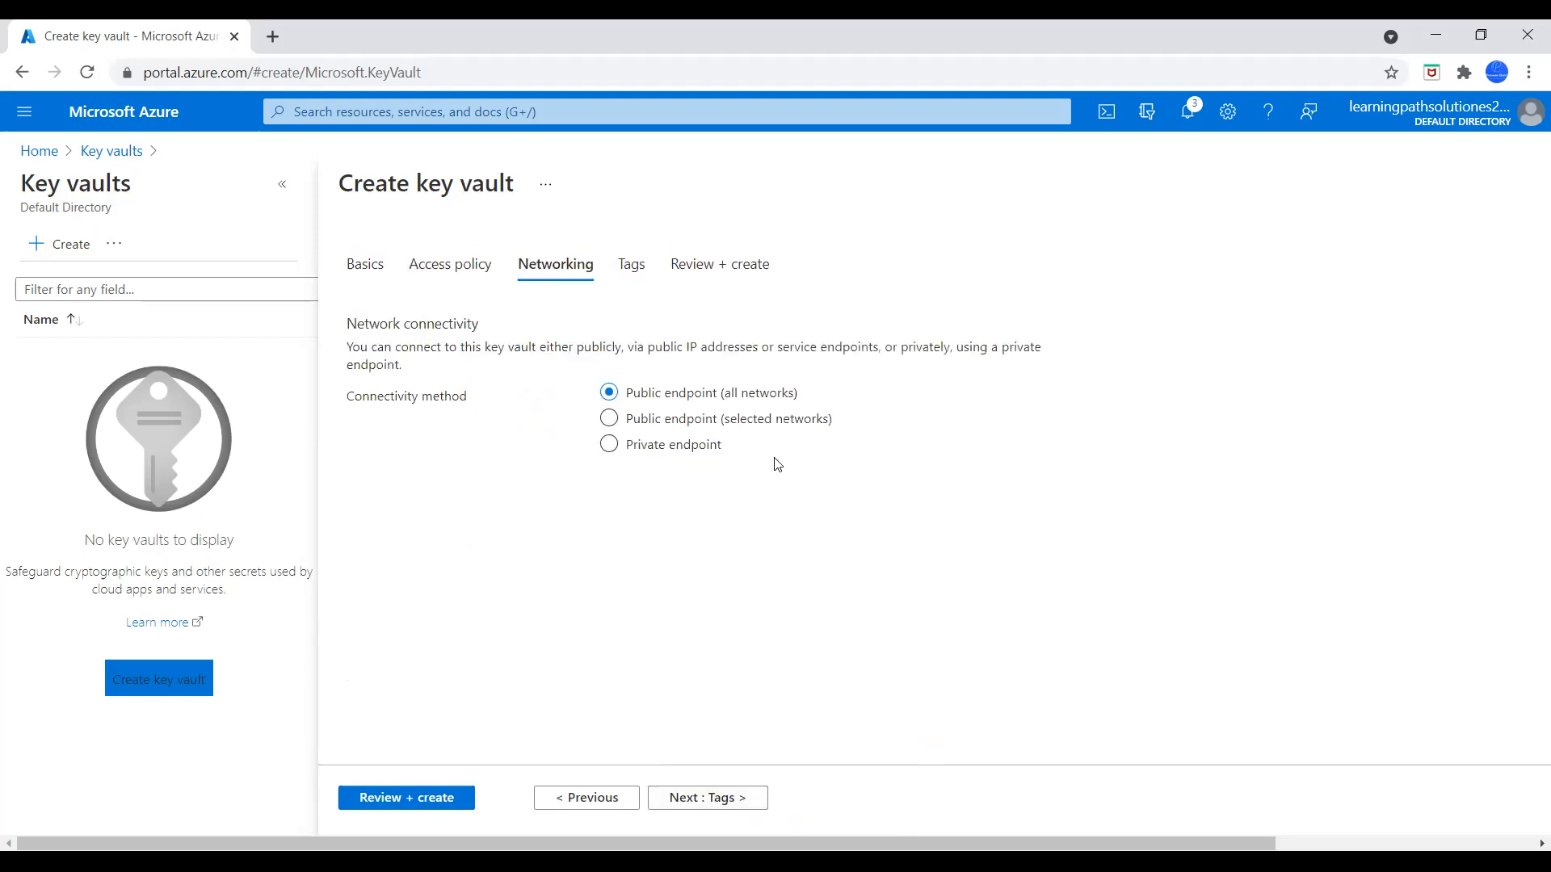
pyautogui.click(715, 802)
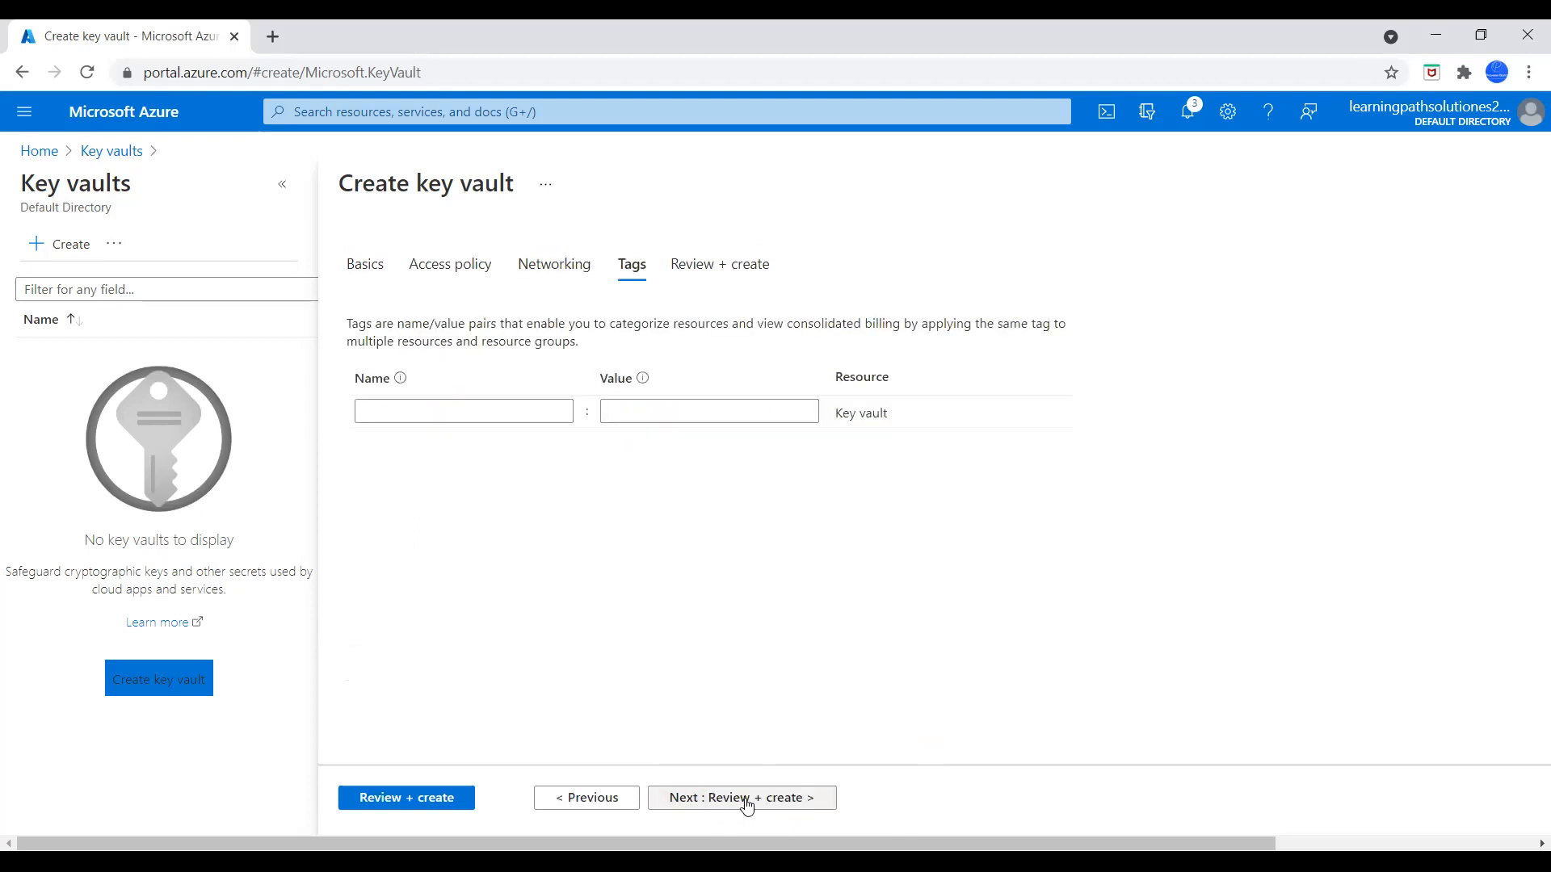
# Leave the key vault's tags empty, review the configuration summary and create the vault
pyautogui.click(747, 802)
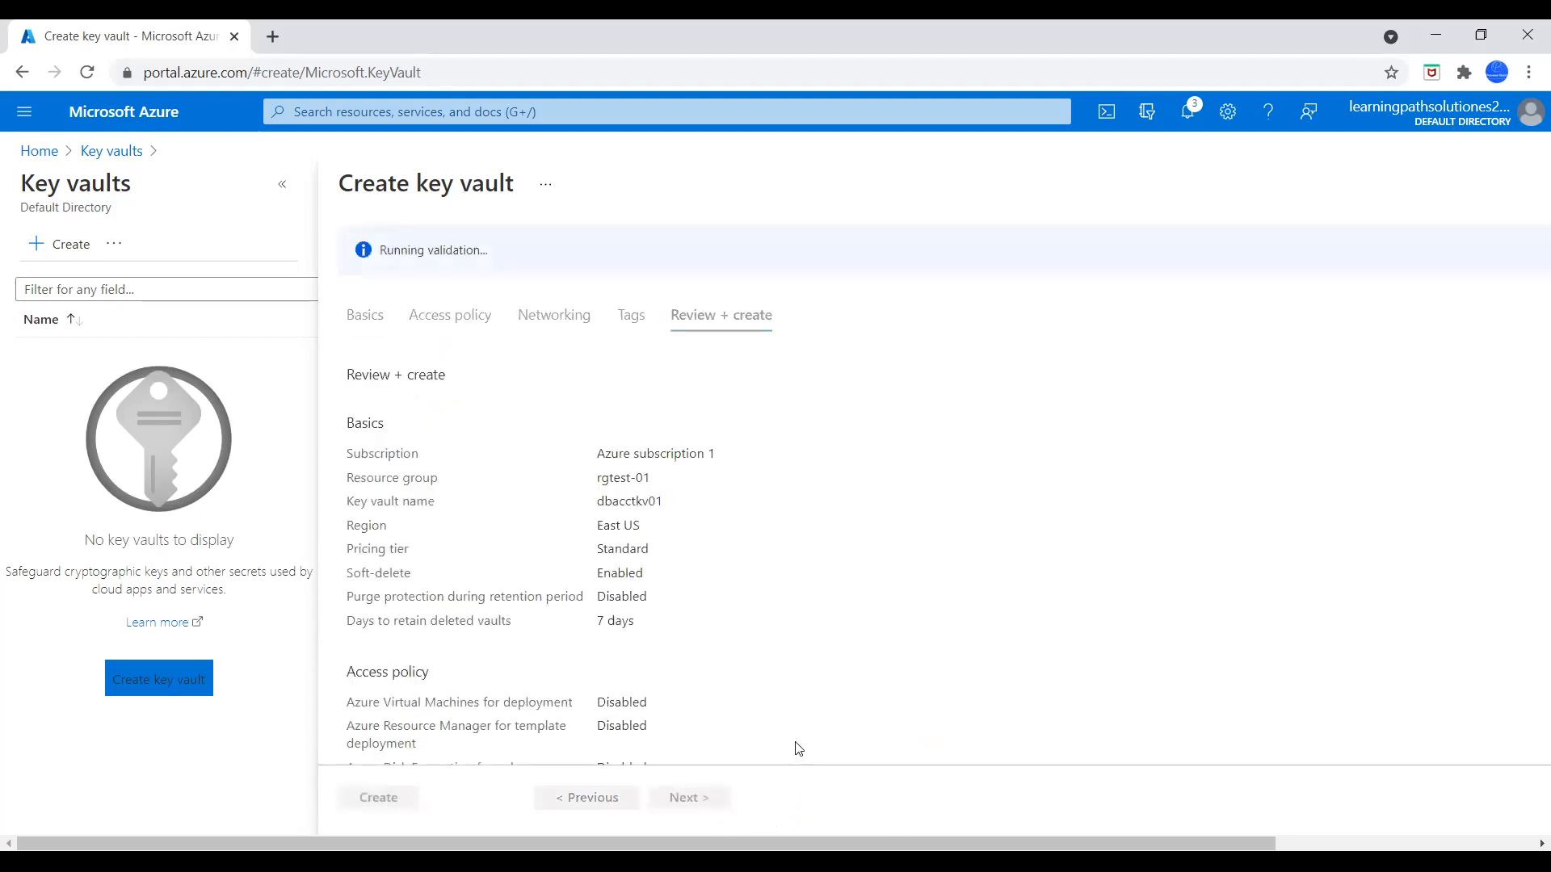
pyautogui.scroll(-2, 804, 697)
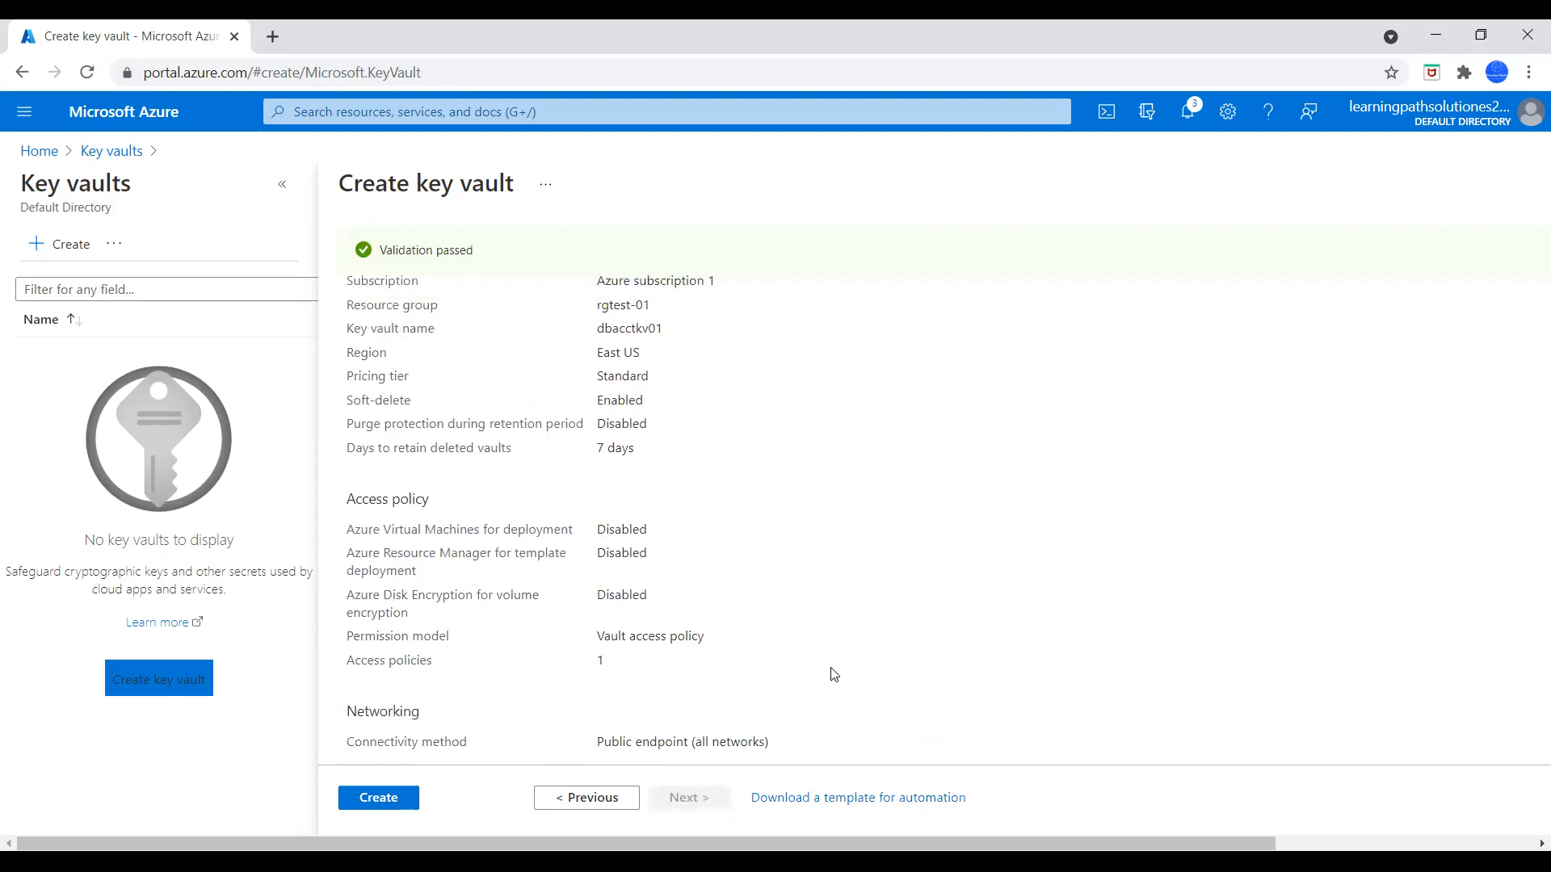
pyautogui.scroll(1, 834, 674)
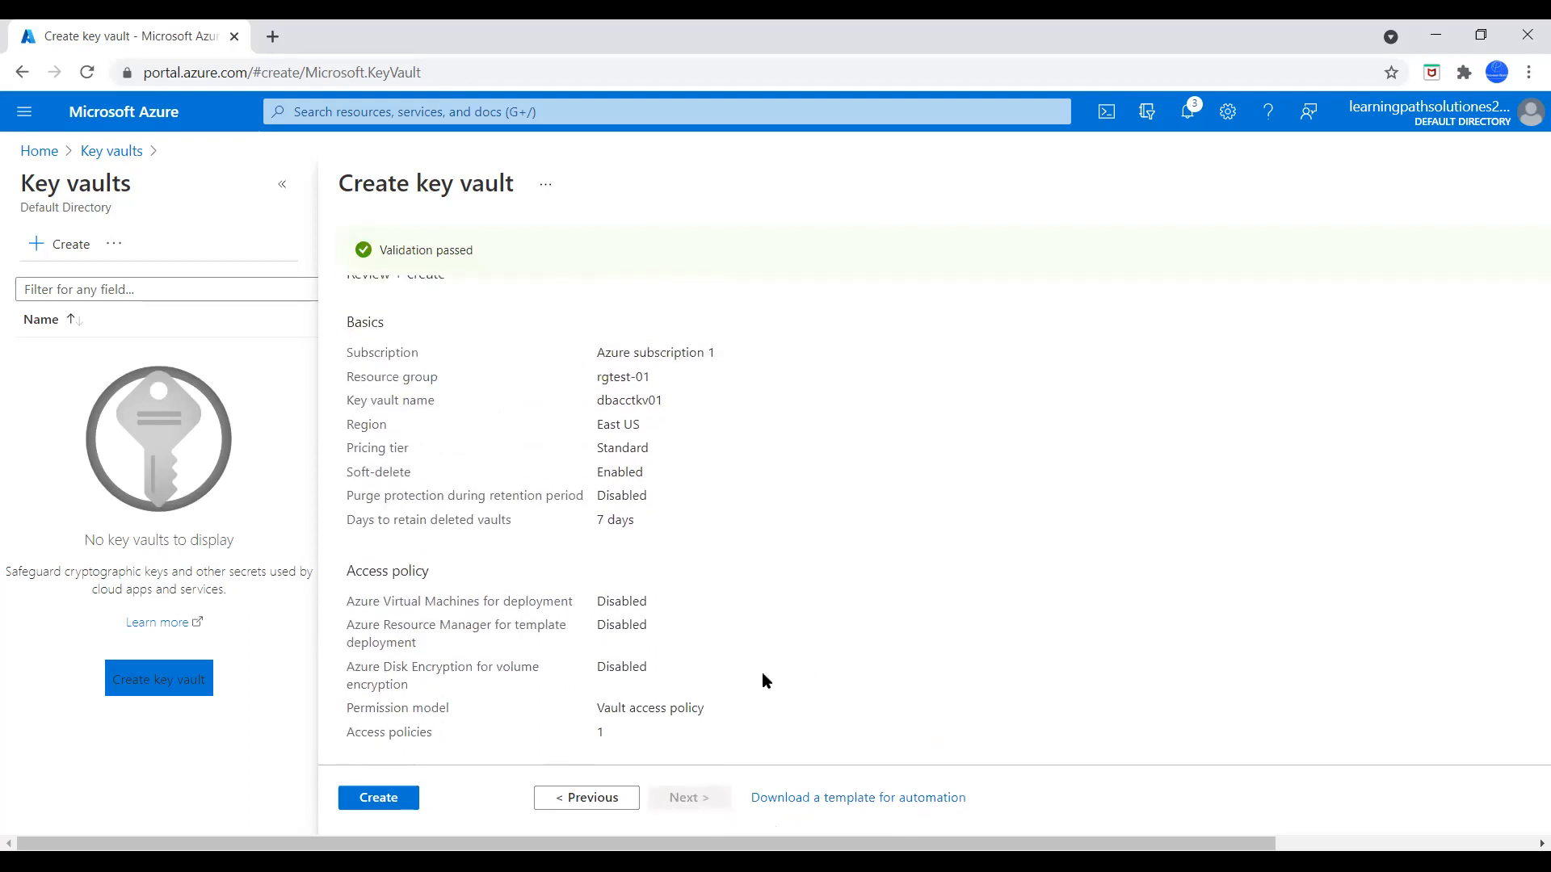
pyautogui.click(403, 798)
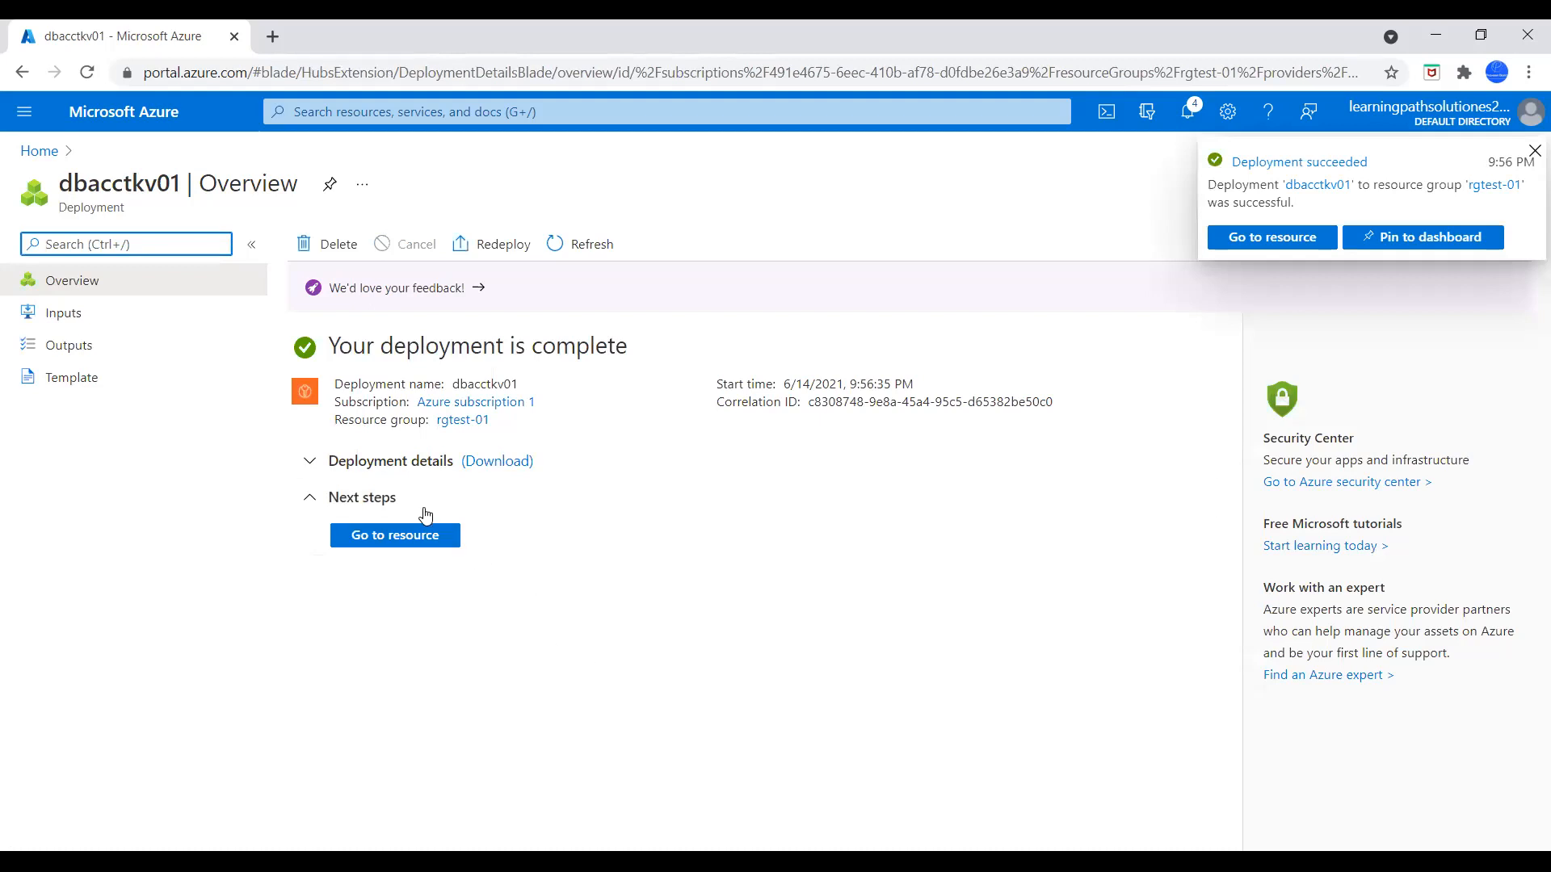
# Open the Azure portal home page in a second browser tab
pyautogui.click(269, 41)
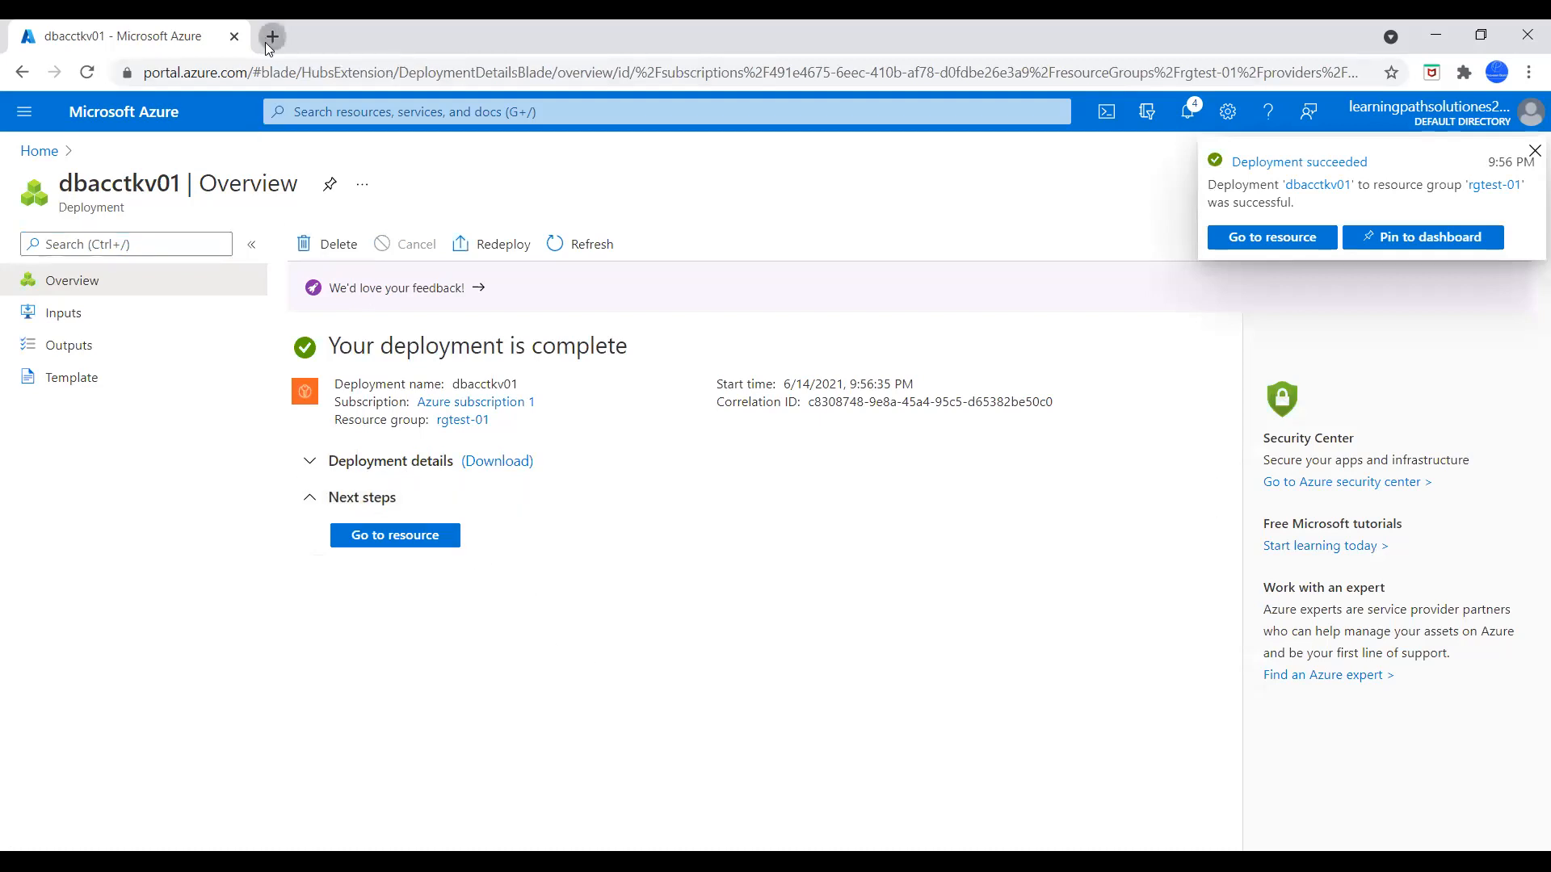
pyautogui.write('por')
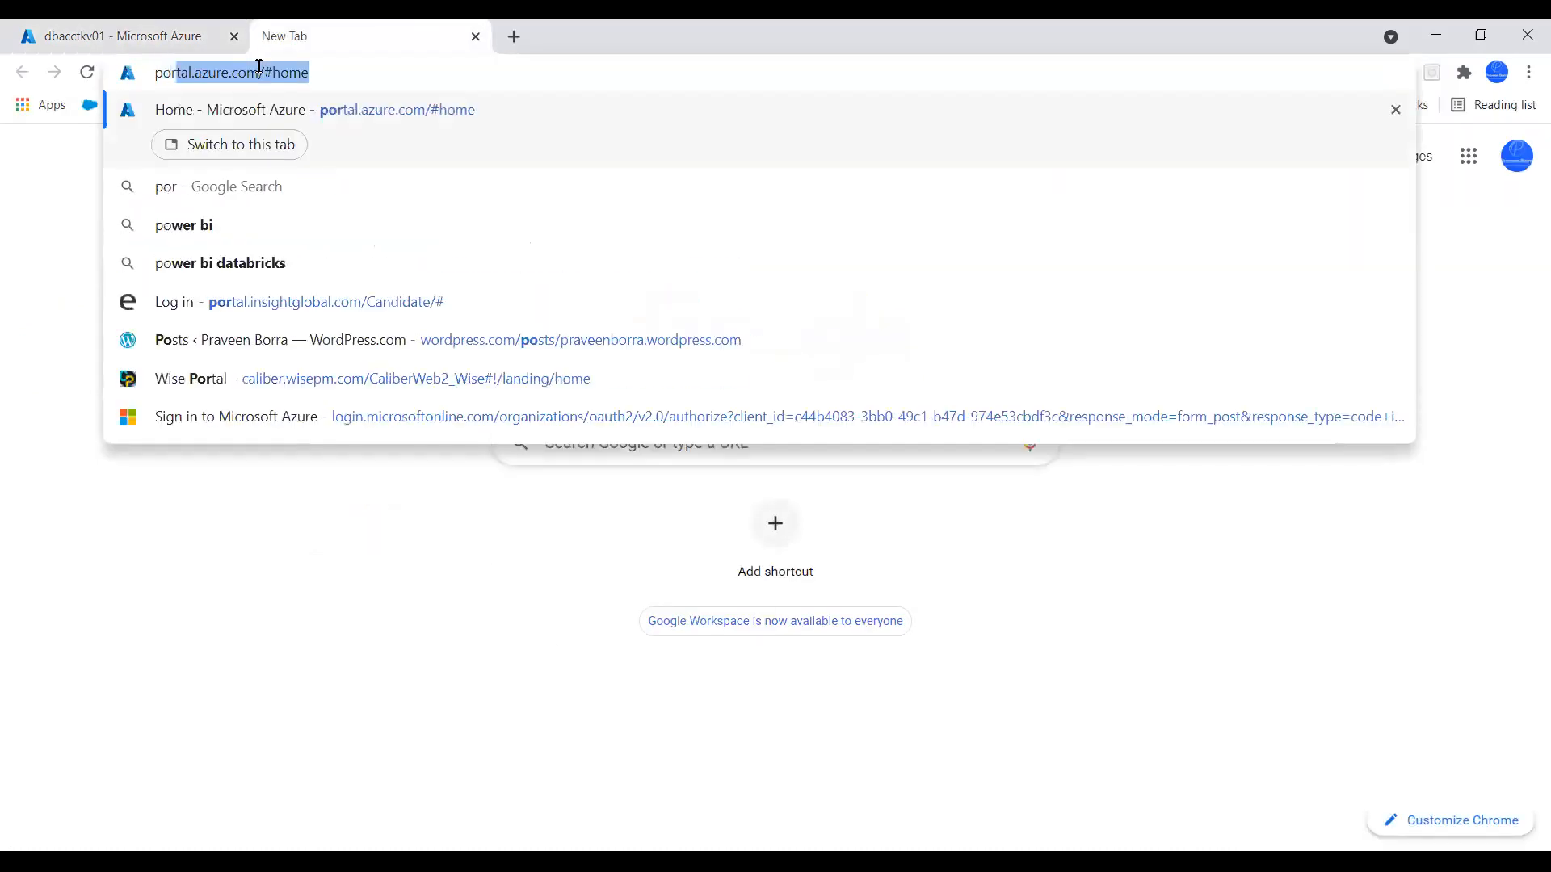
pyautogui.press('Return')
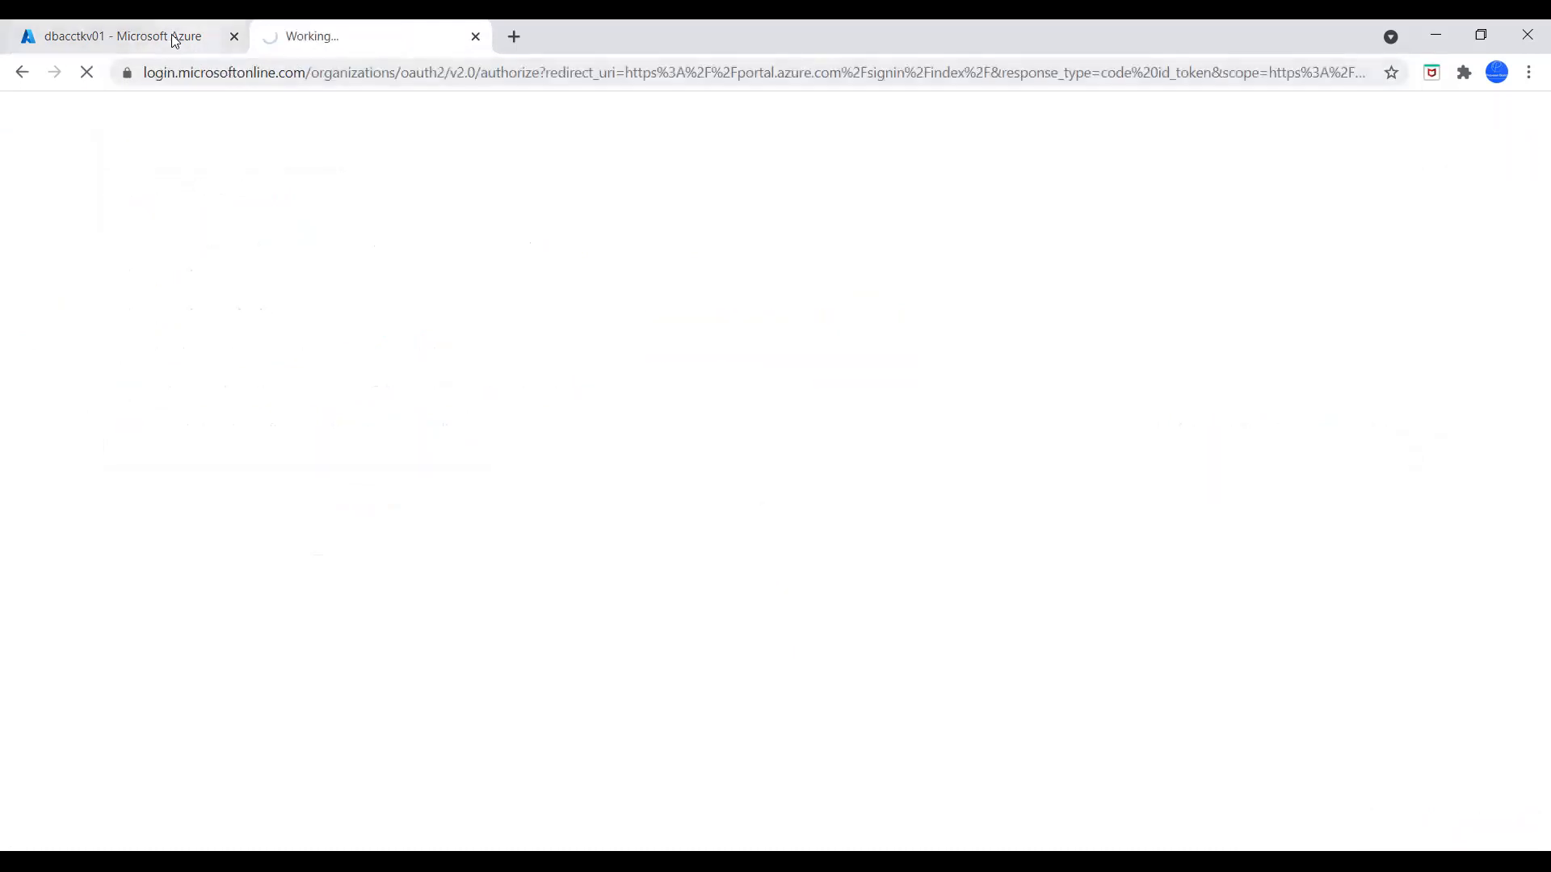
# Return to the first portal tab and open the secrets of key vault dbacctkv01
pyautogui.click(150, 34)
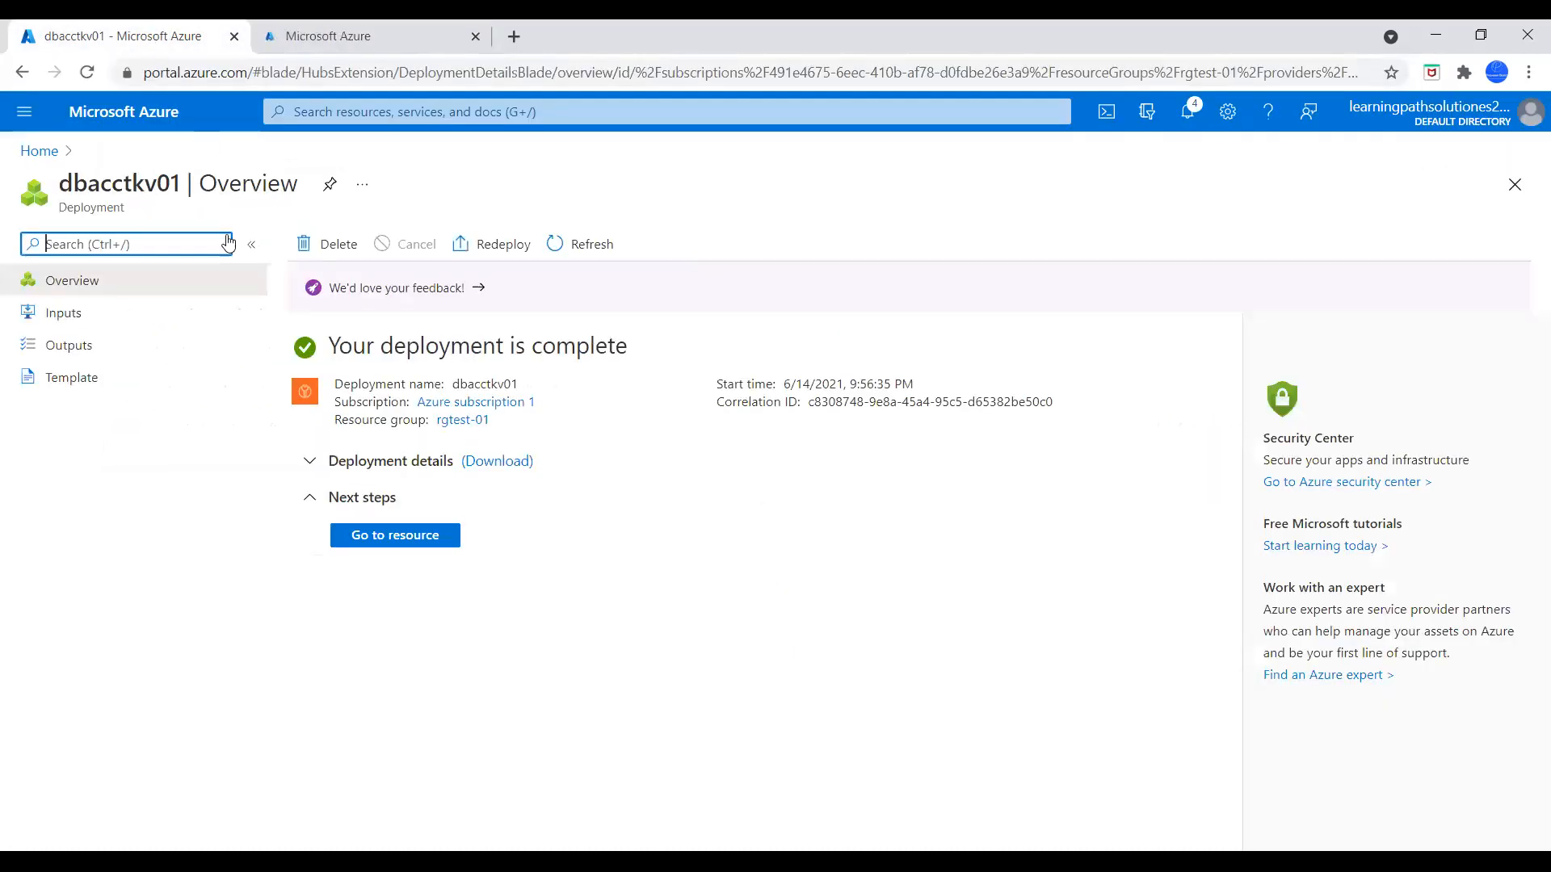
pyautogui.click(42, 151)
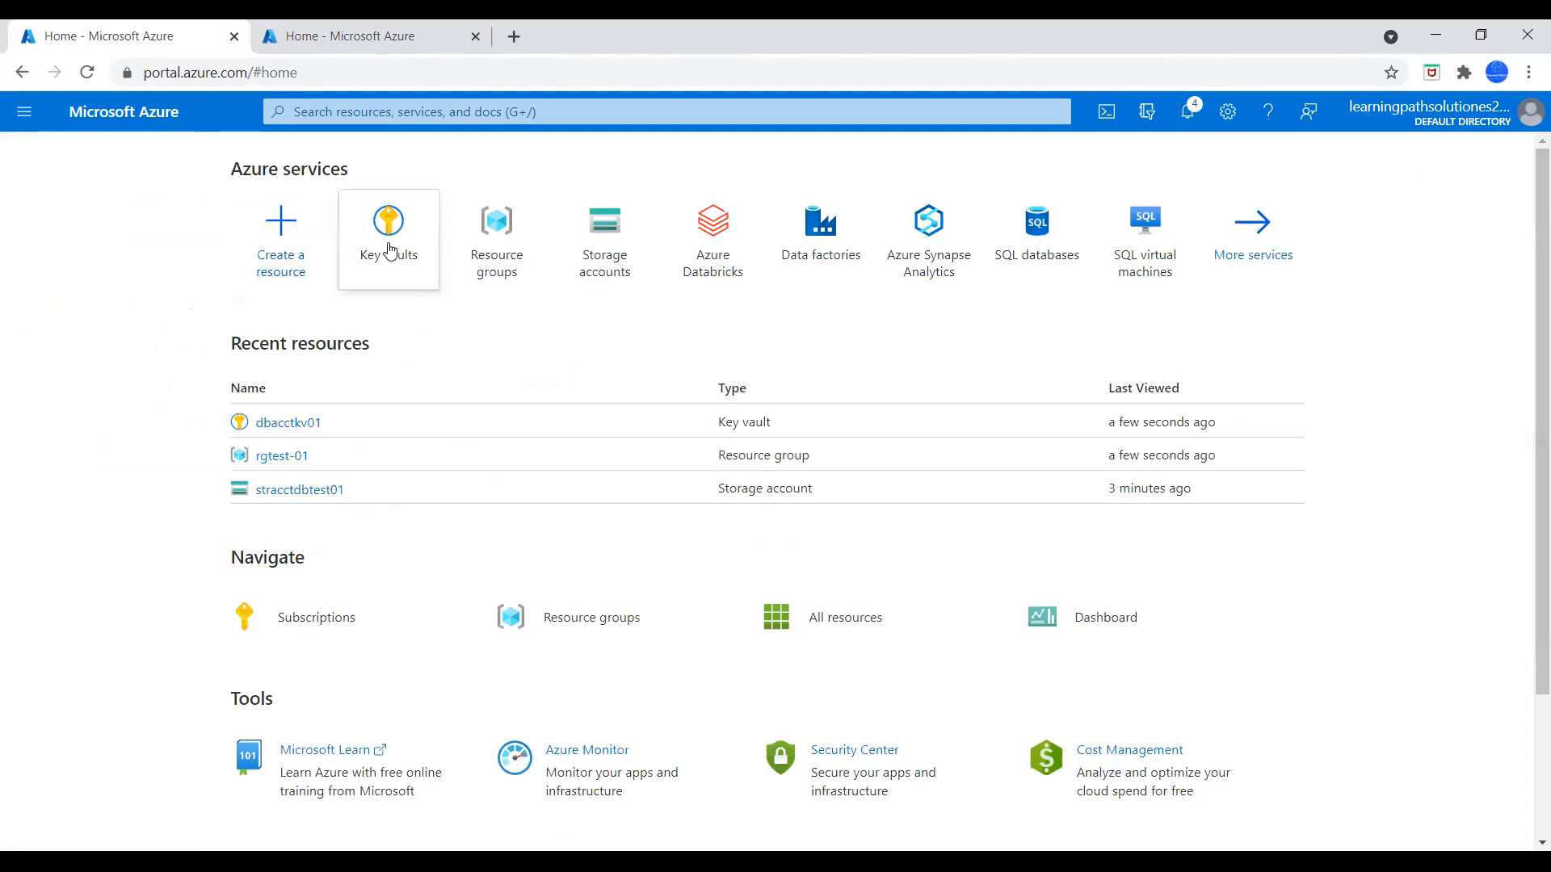
pyautogui.click(394, 257)
pyautogui.click(106, 405)
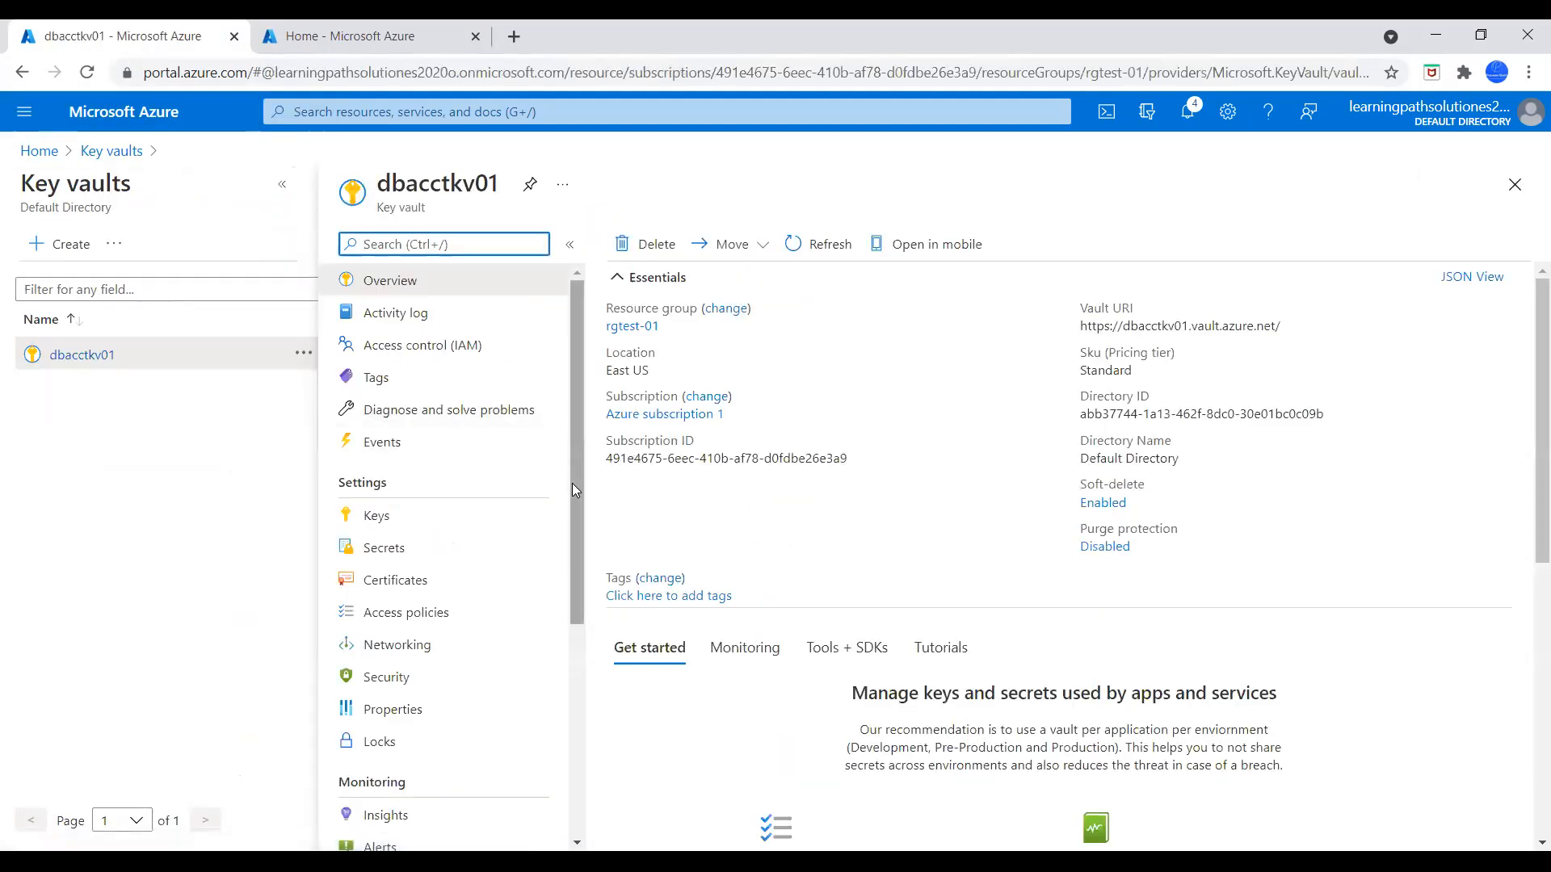
pyautogui.moveTo(575, 482); pyautogui.dragTo(572, 508)
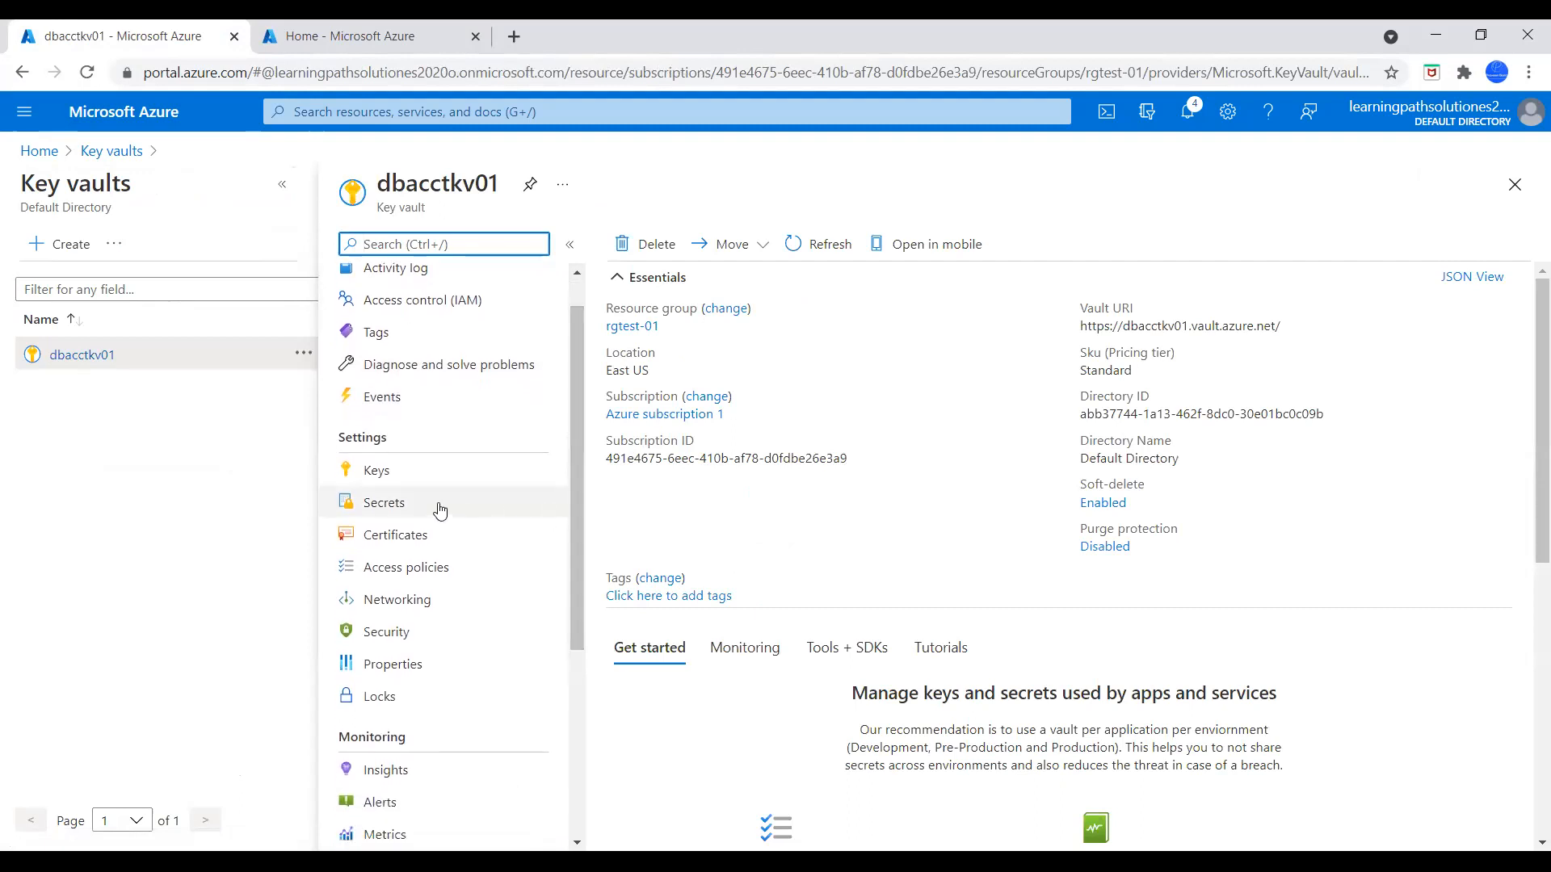
pyautogui.click(386, 505)
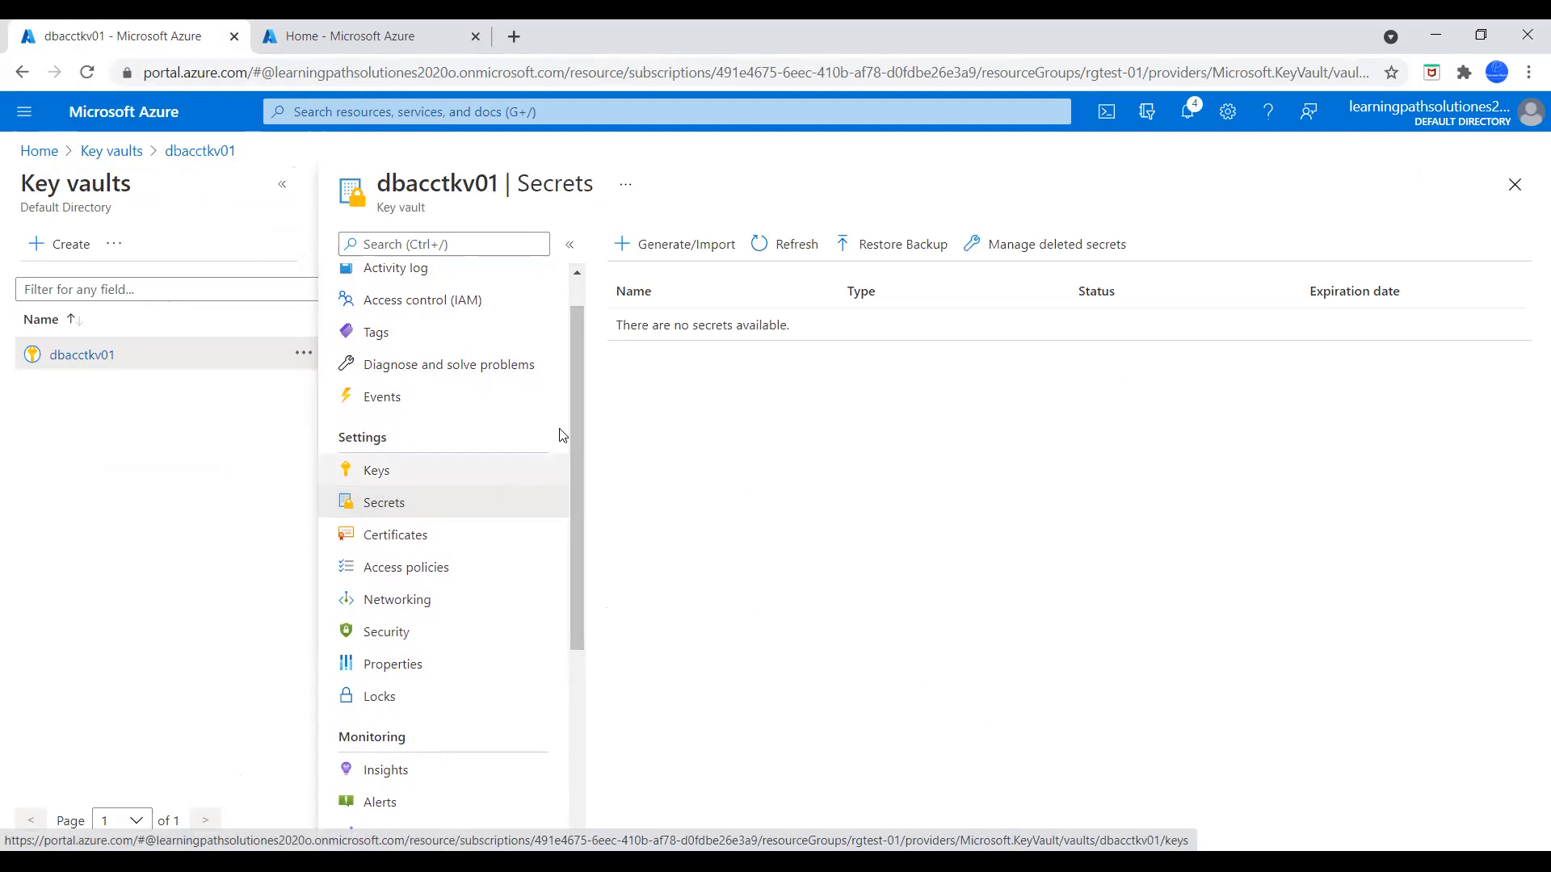
# Start a new manual secret in the key vault and name it dbstorageacctkey
pyautogui.click(672, 253)
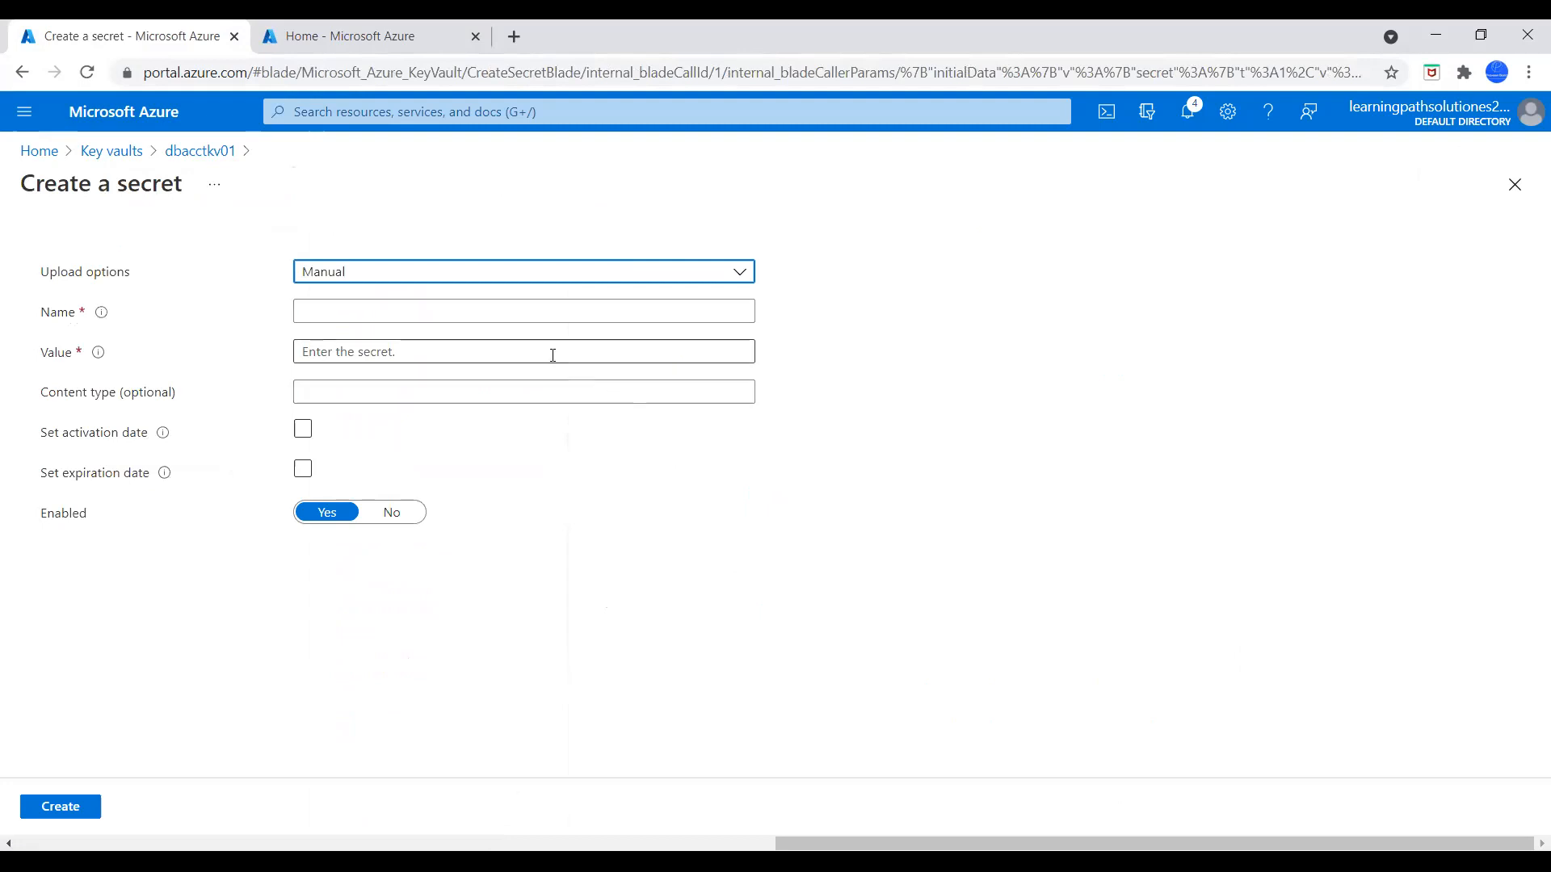
pyautogui.click(515, 311)
pyautogui.write('dbstorageacctkey')
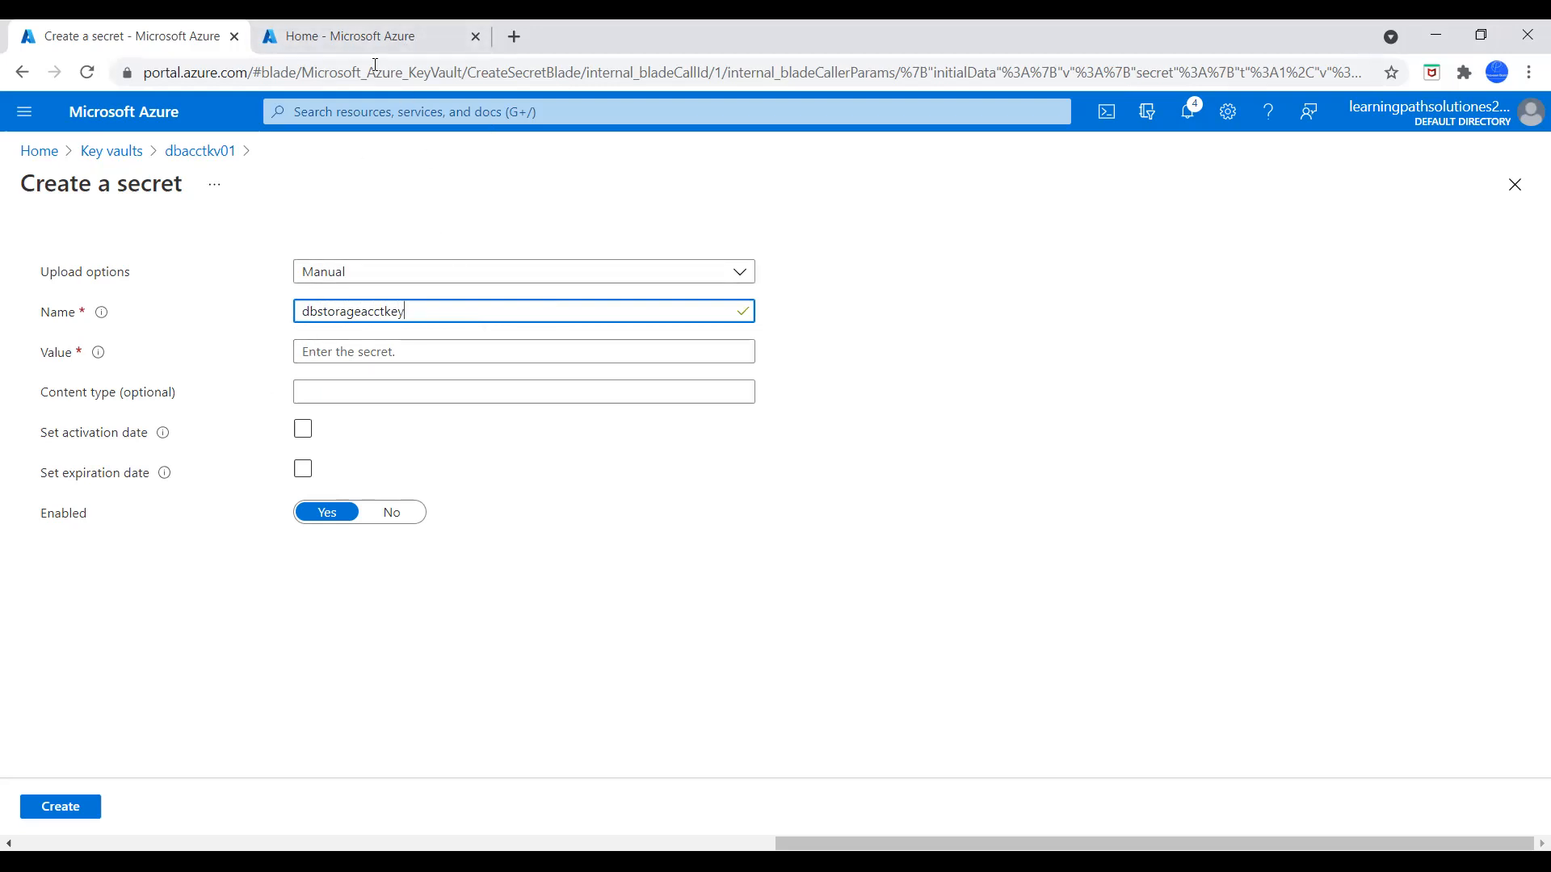
# In the second portal tab, reveal the access keys of storage account stracctdbtest01 and copy the key1 key
pyautogui.click(354, 37)
pyautogui.click(600, 234)
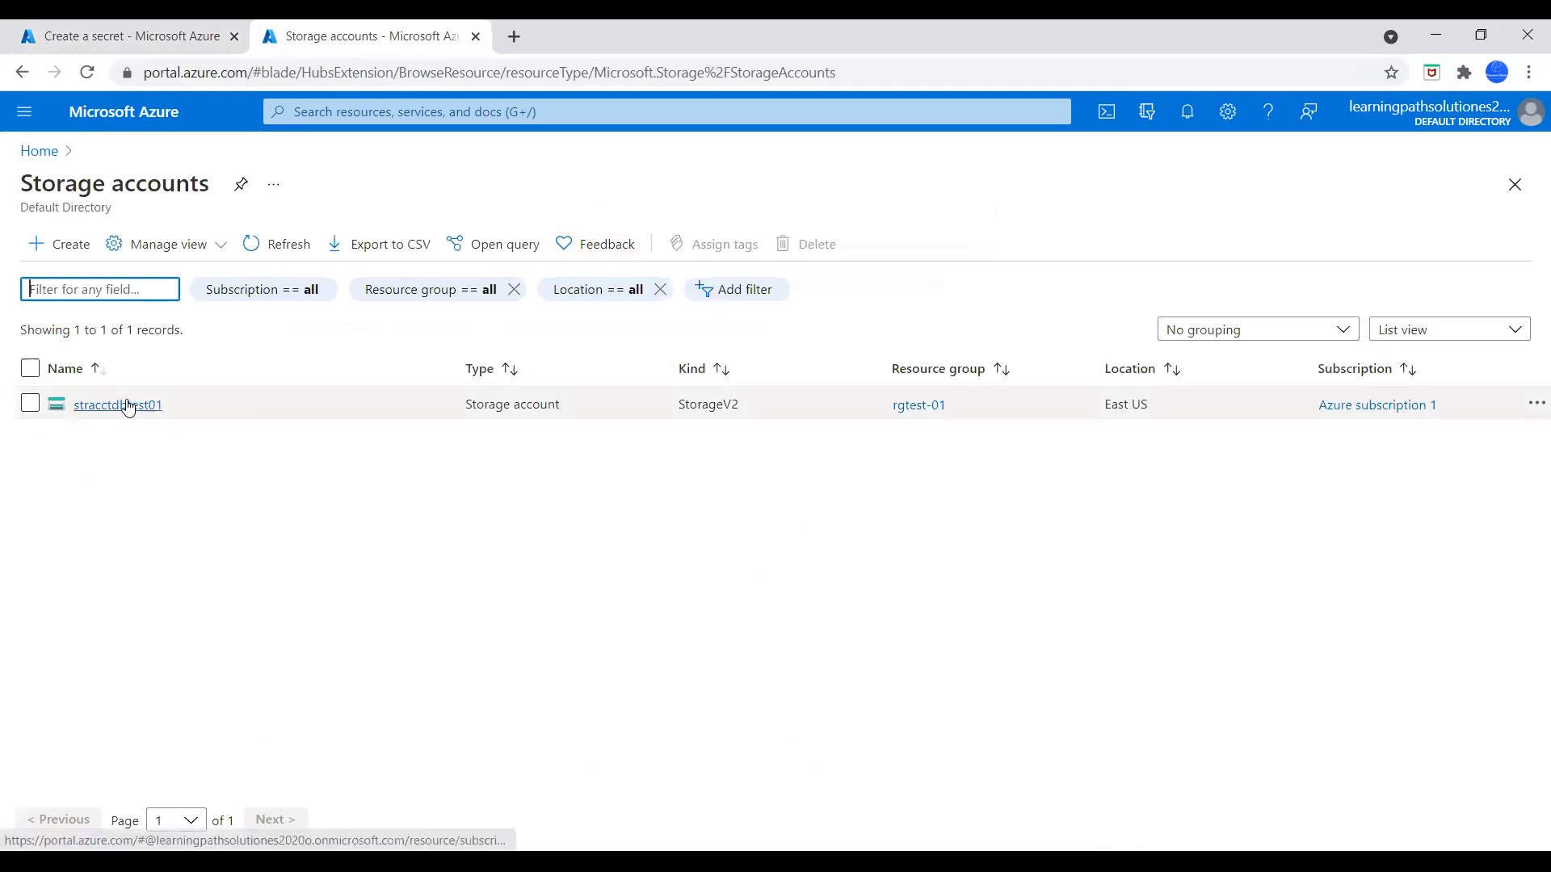
pyautogui.click(126, 405)
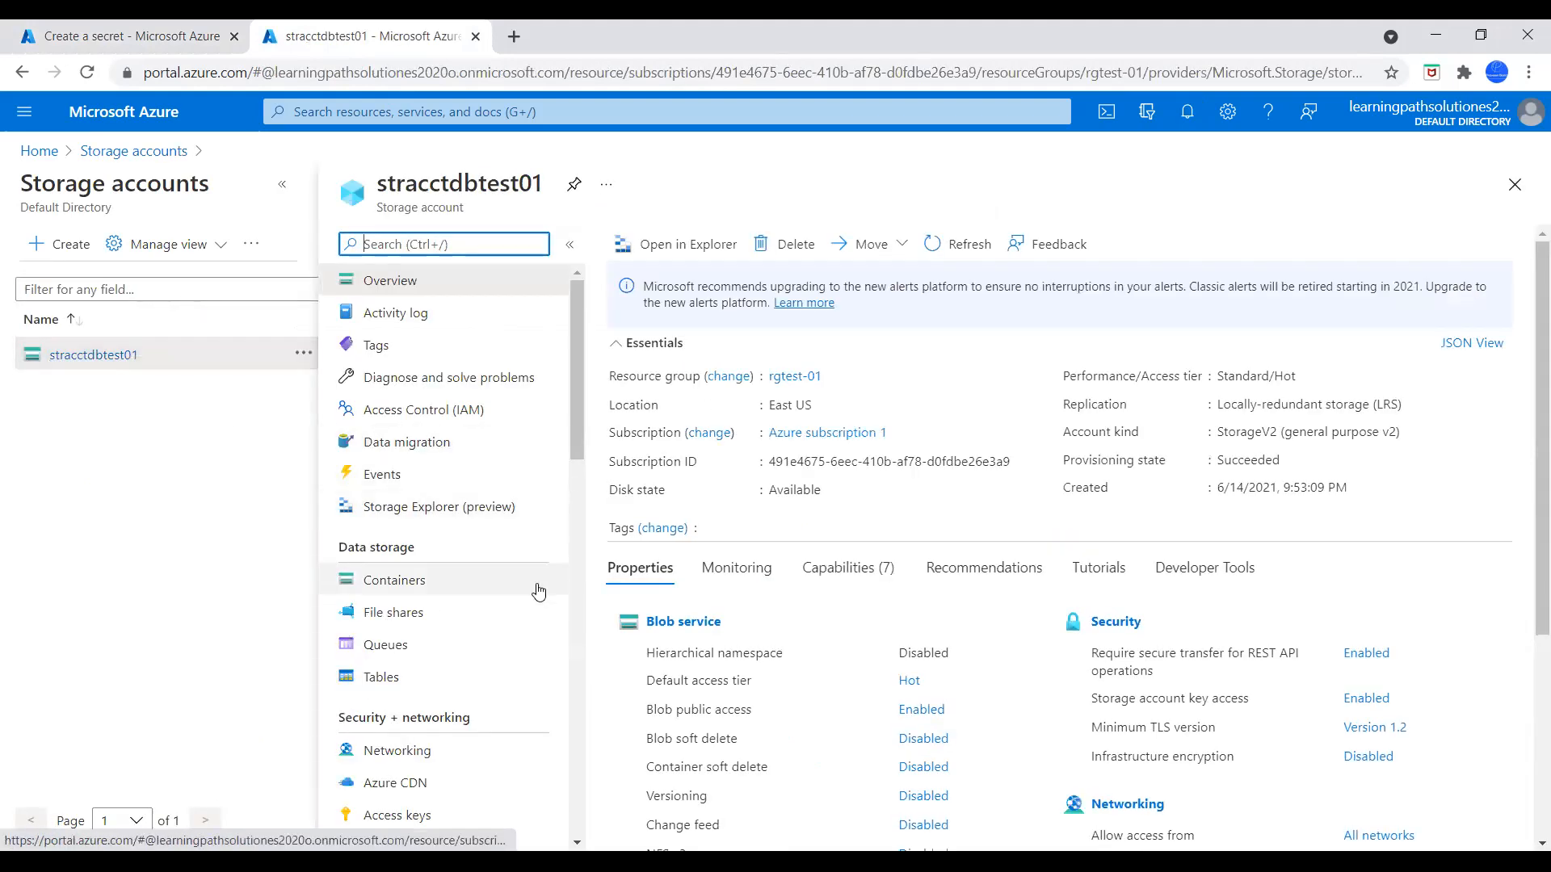
pyautogui.scroll(-9, 538, 592)
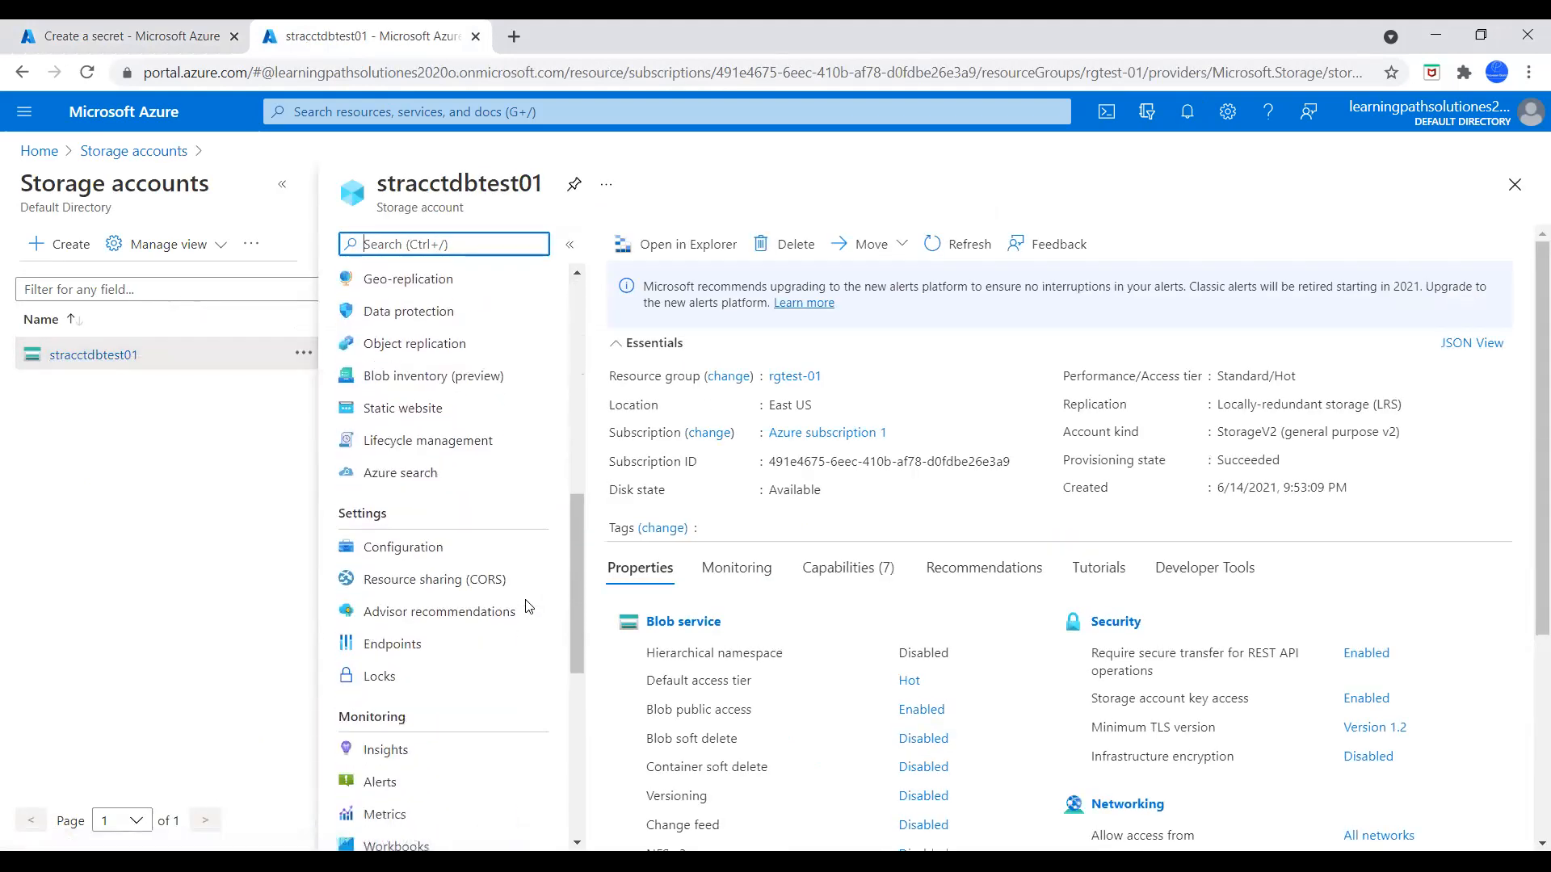
pyautogui.scroll(-4, 529, 607)
pyautogui.scroll(10, 524, 617)
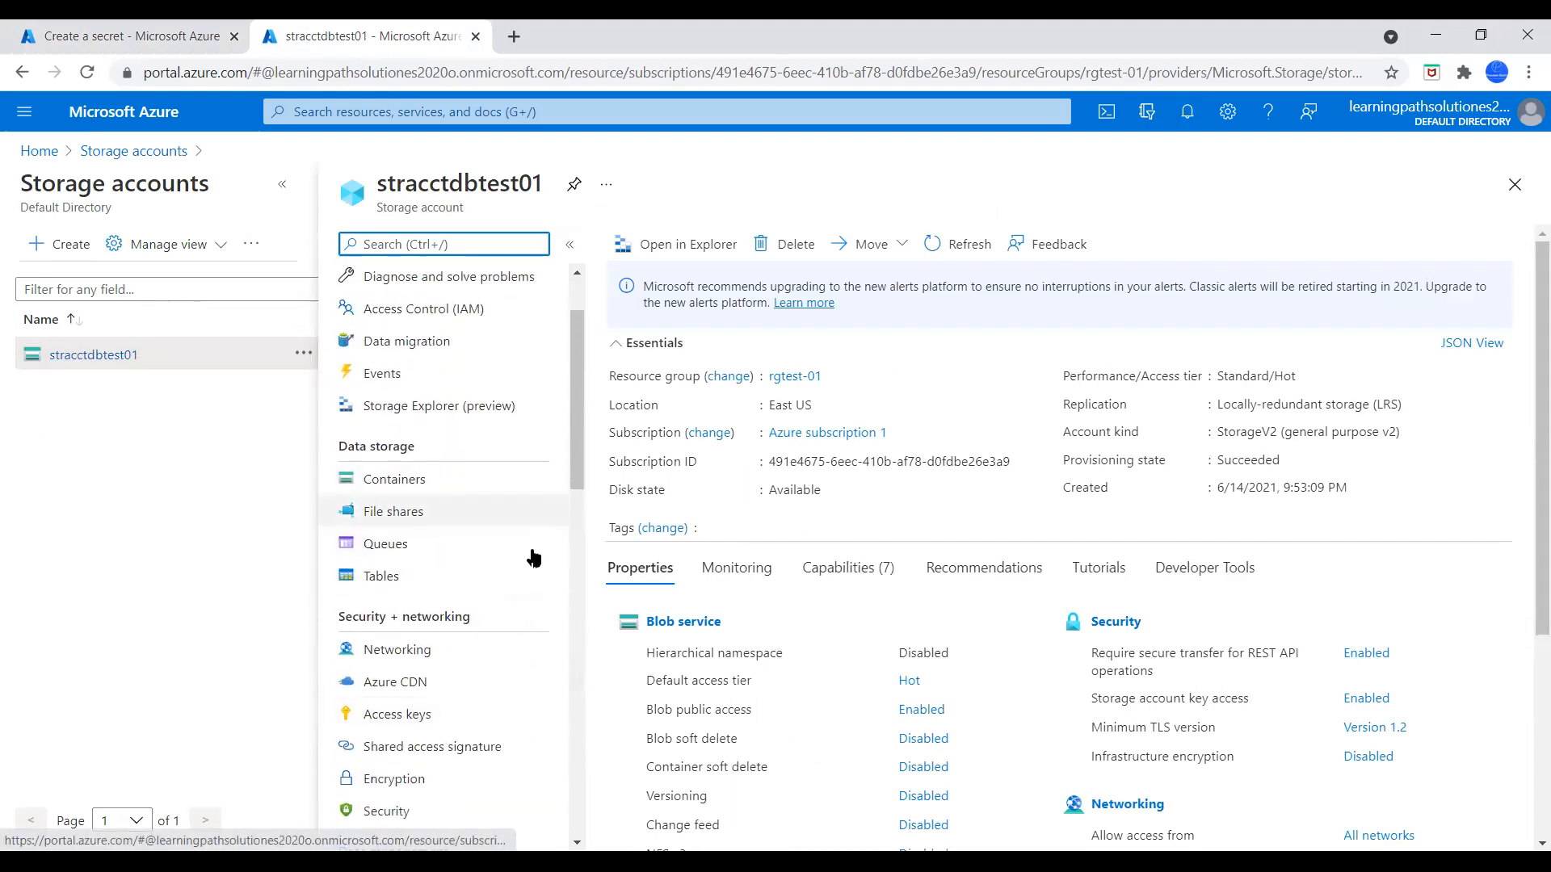
pyautogui.scroll(-5, 530, 554)
pyautogui.click(411, 517)
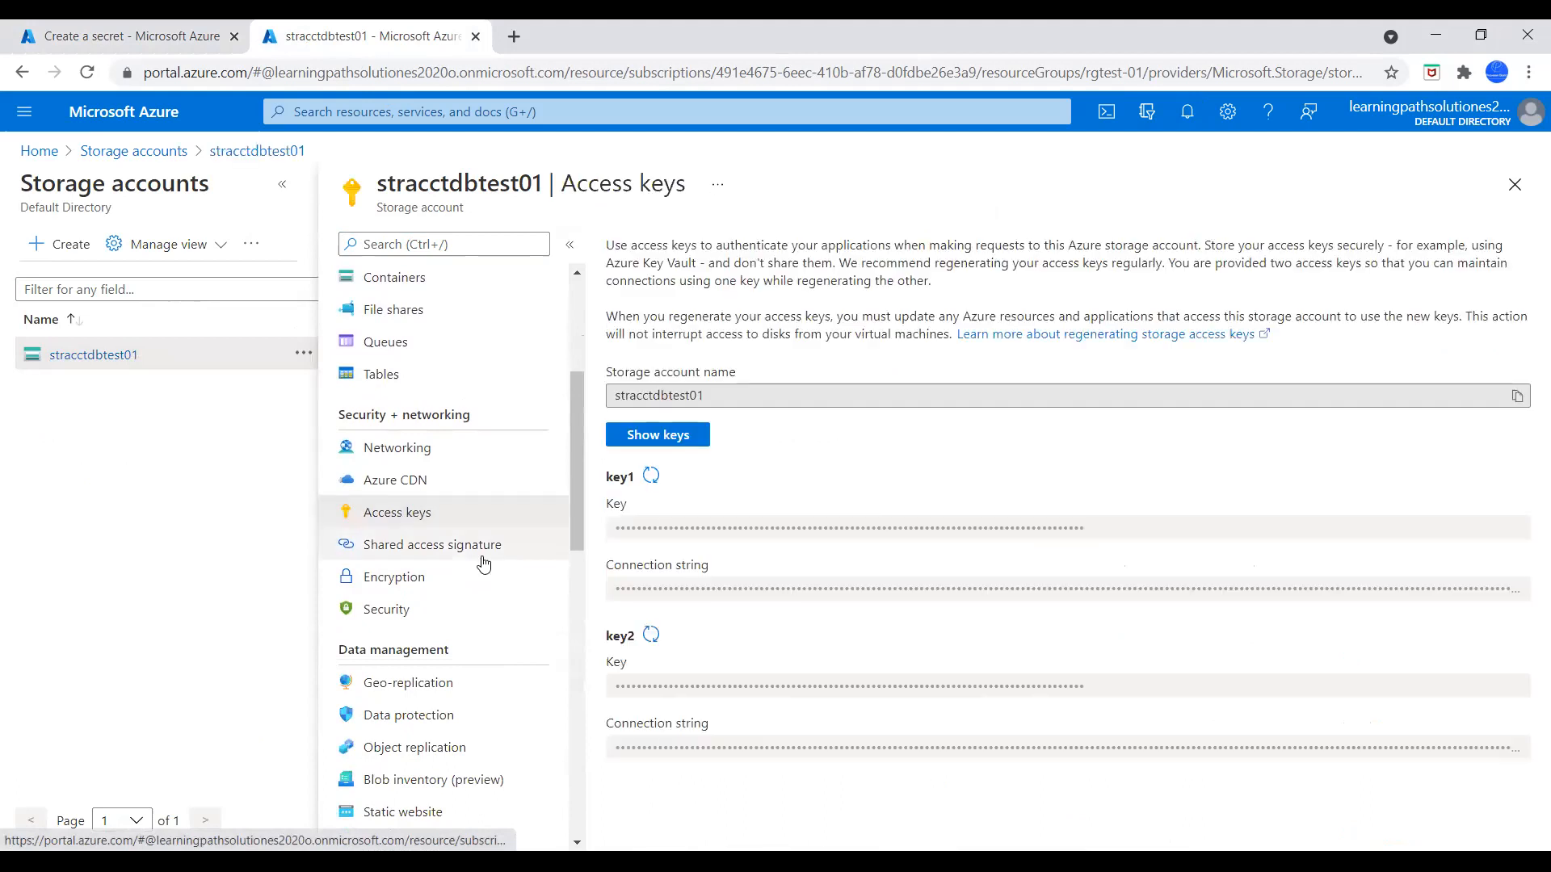
pyautogui.click(688, 440)
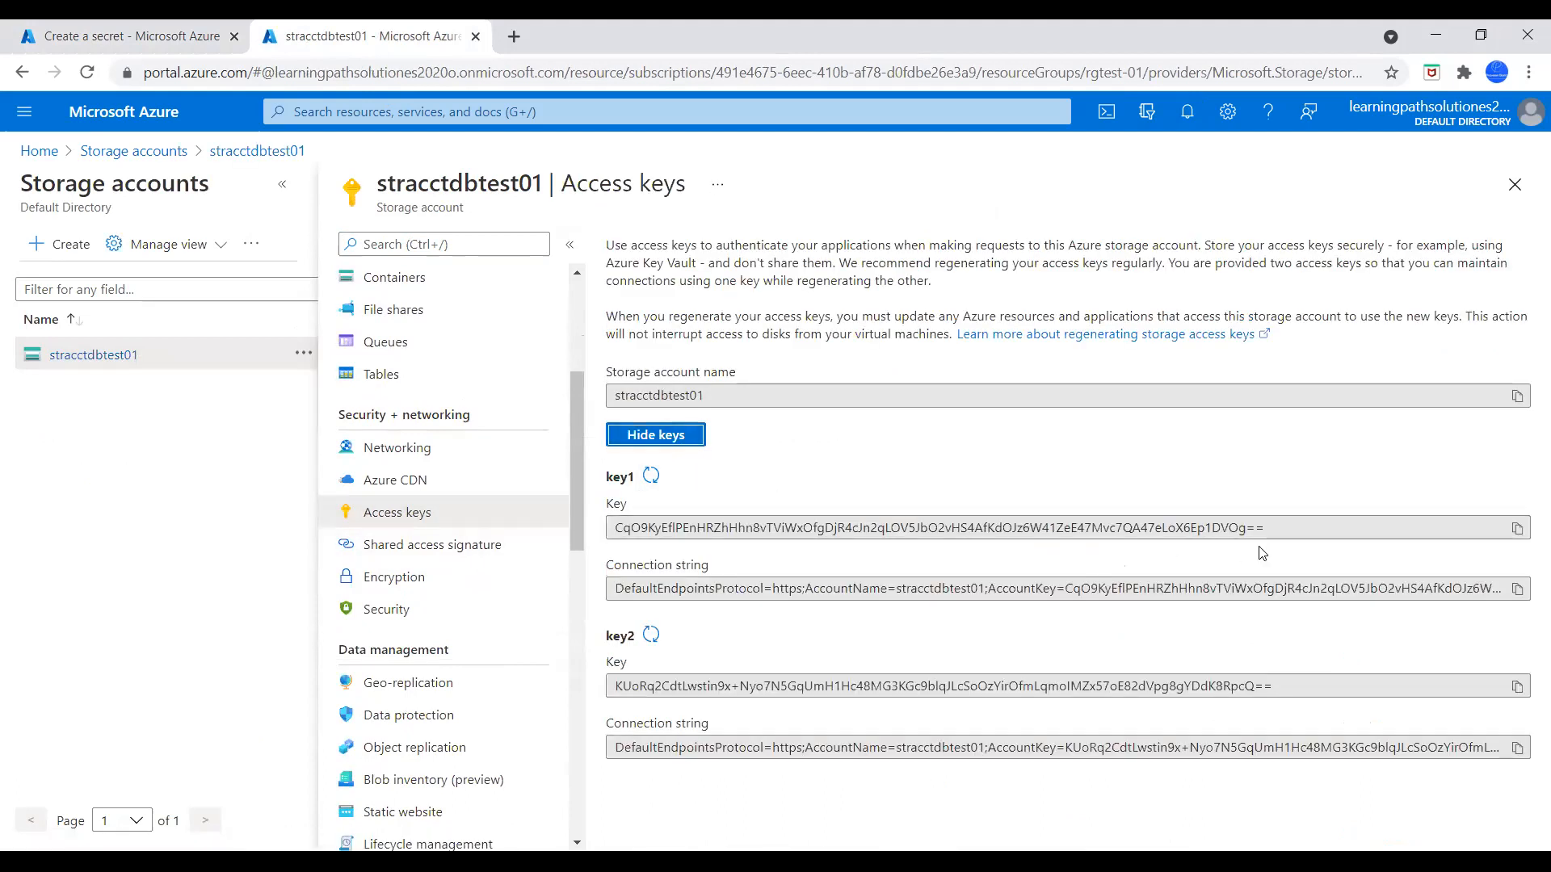
pyautogui.click(1517, 531)
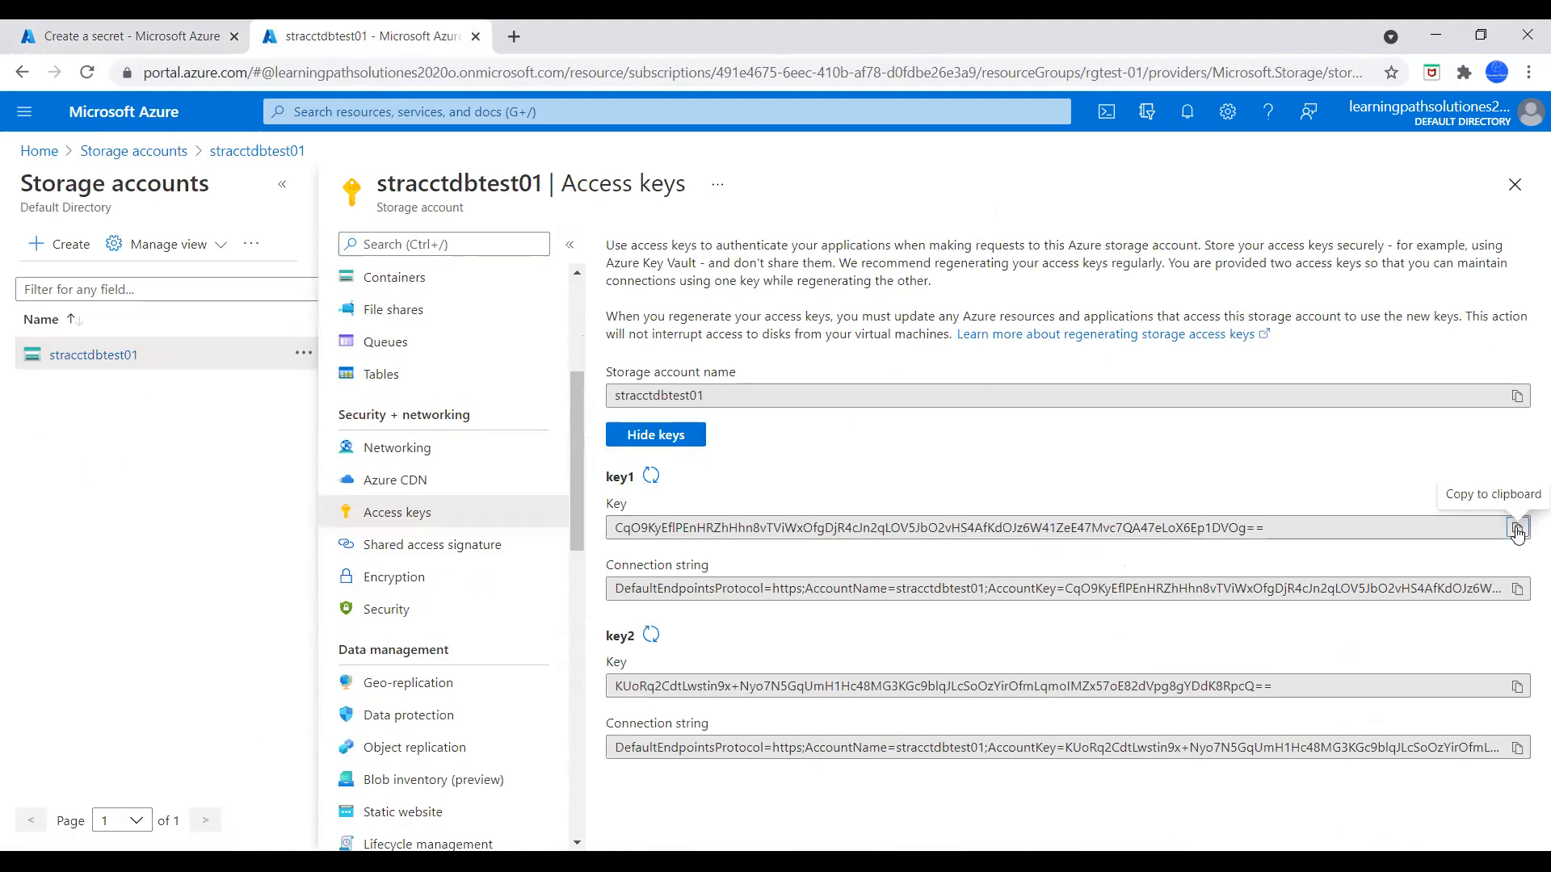
# Paste the copied storage account key as the value of the dbstorageacctkey secret and create the secret
pyautogui.click(121, 35)
pyautogui.click(314, 349)
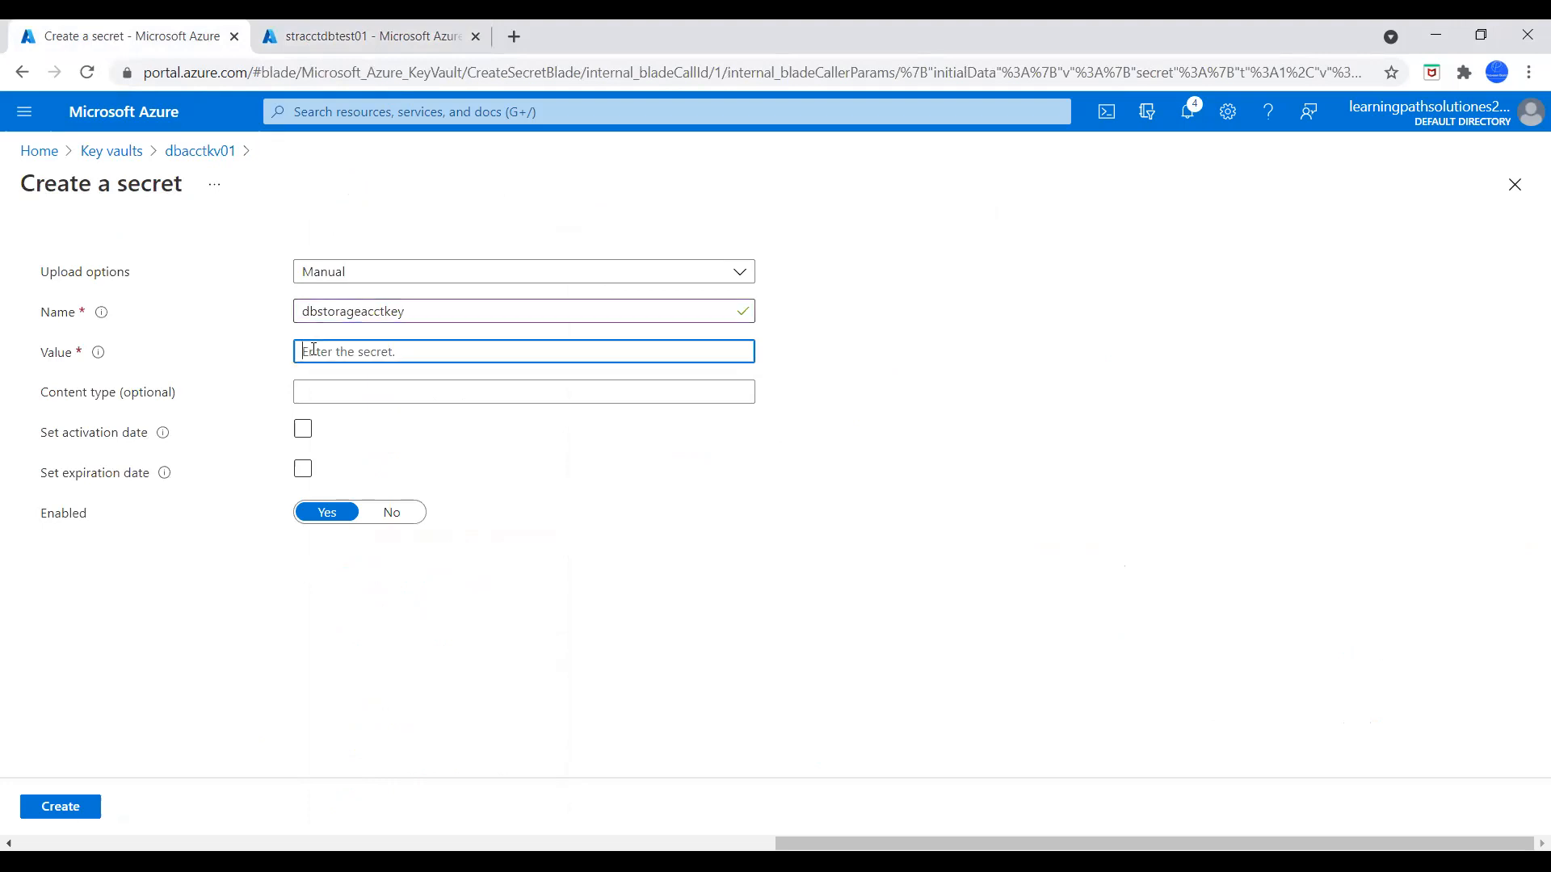
pyautogui.hotkey('ctrl', 'v')
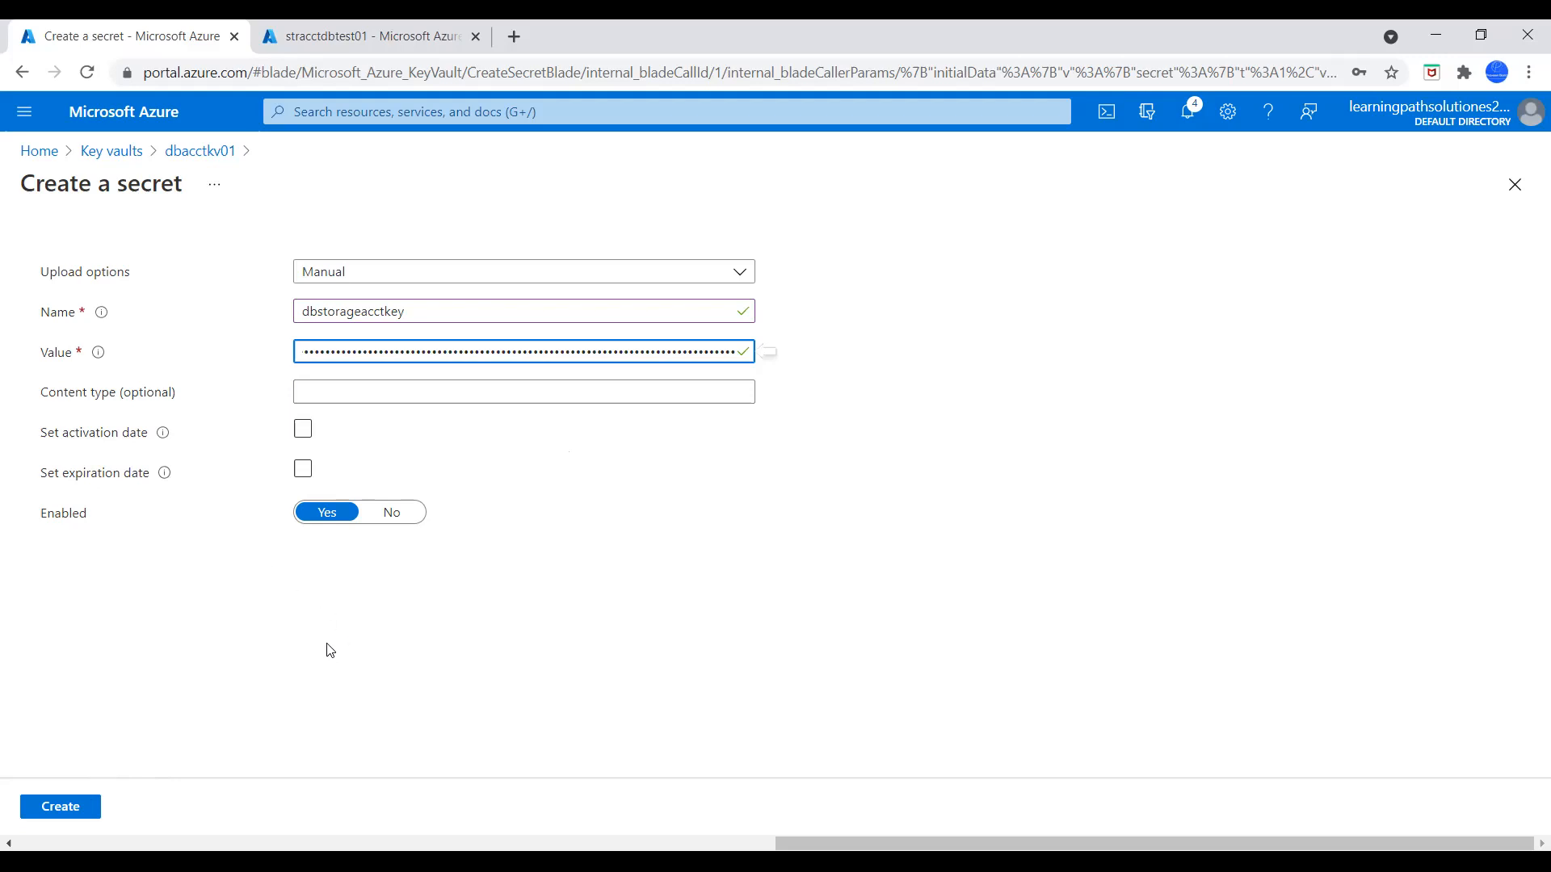
pyautogui.click(73, 815)
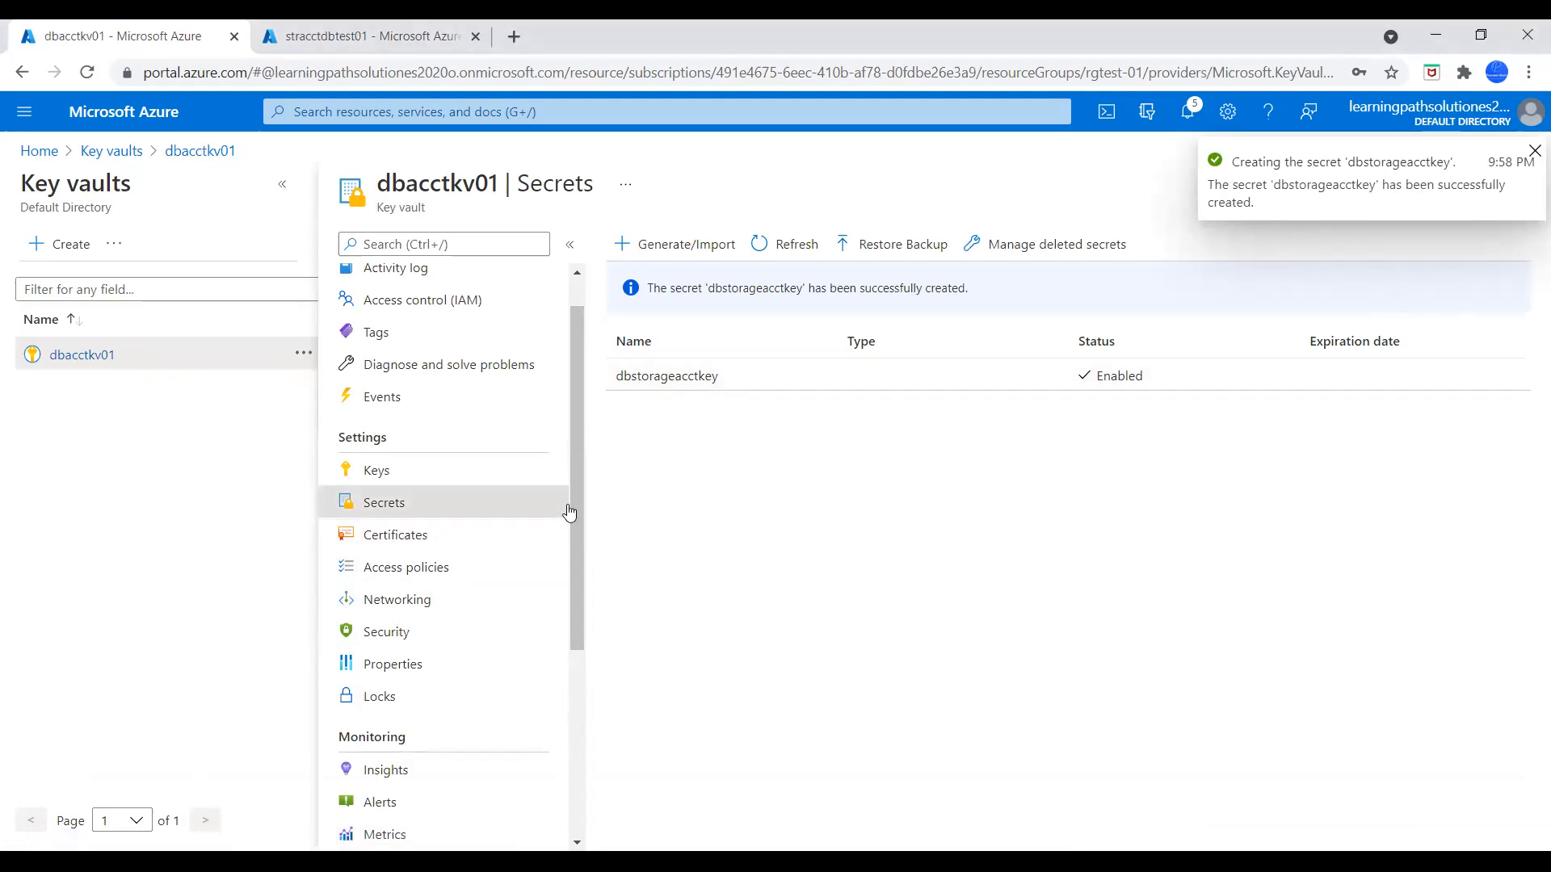
pyautogui.moveTo(574, 495); pyautogui.dragTo(574, 509)
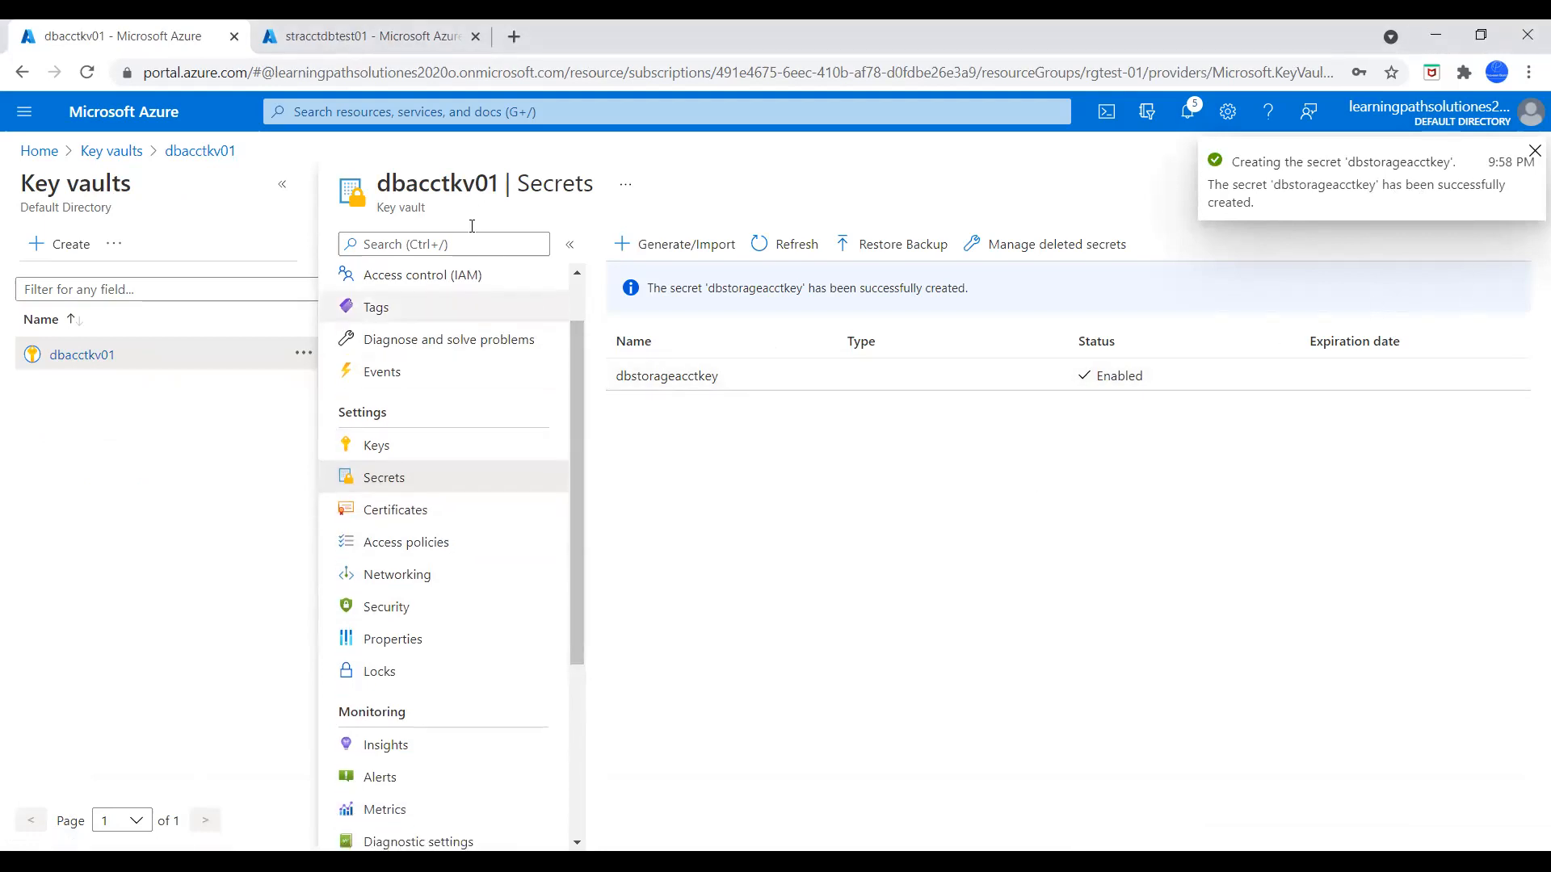
# Leave the storage account's access keys, find the Azure Databricks service and start creating a new workspace
pyautogui.click(384, 28)
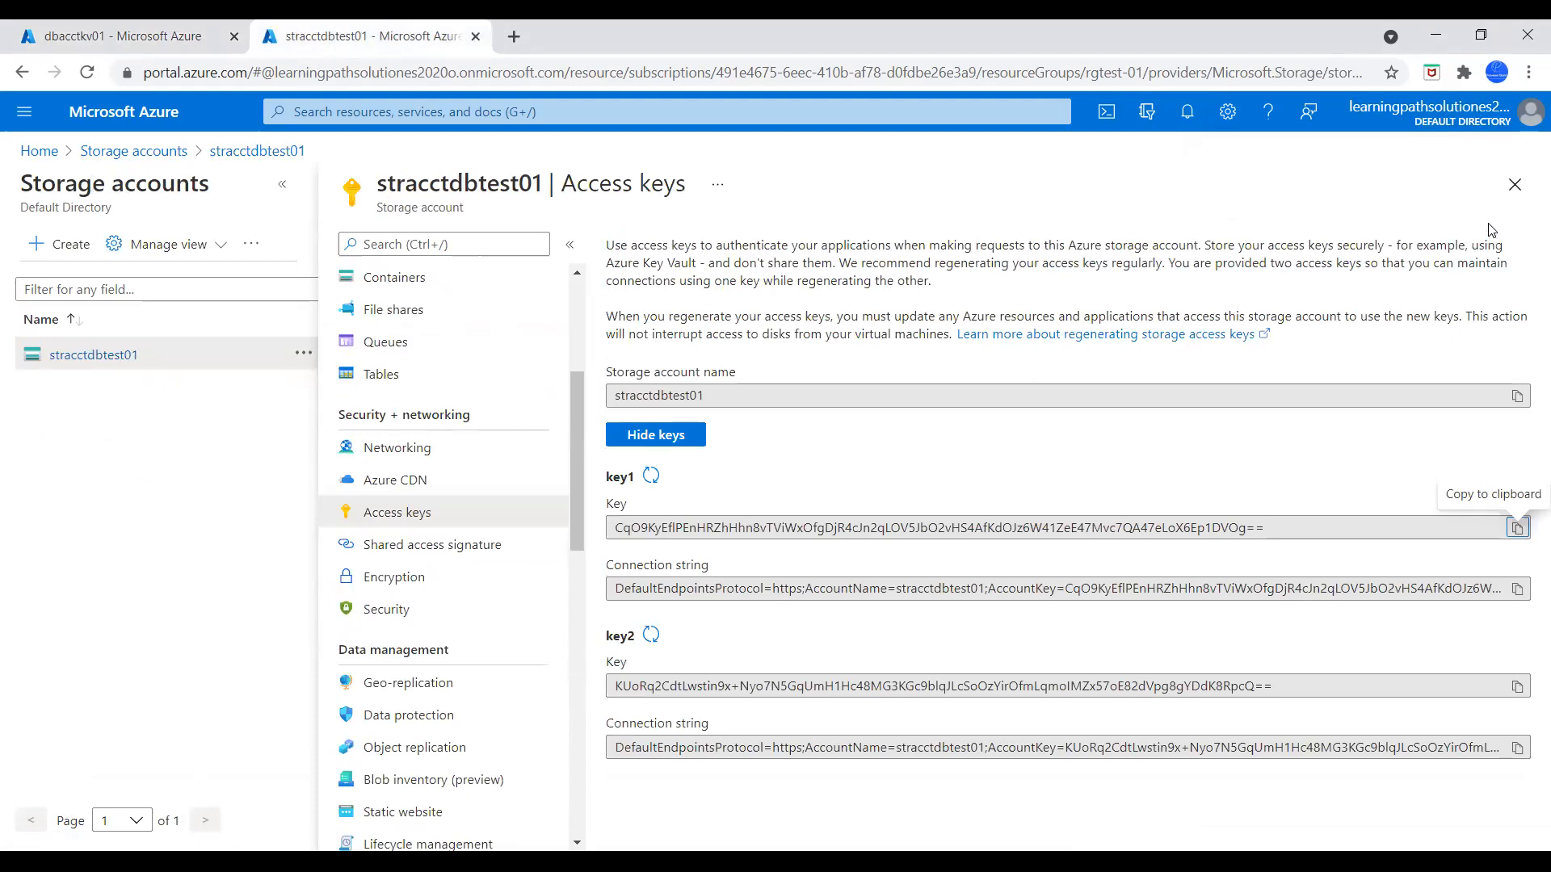
pyautogui.click(1514, 185)
pyautogui.click(34, 151)
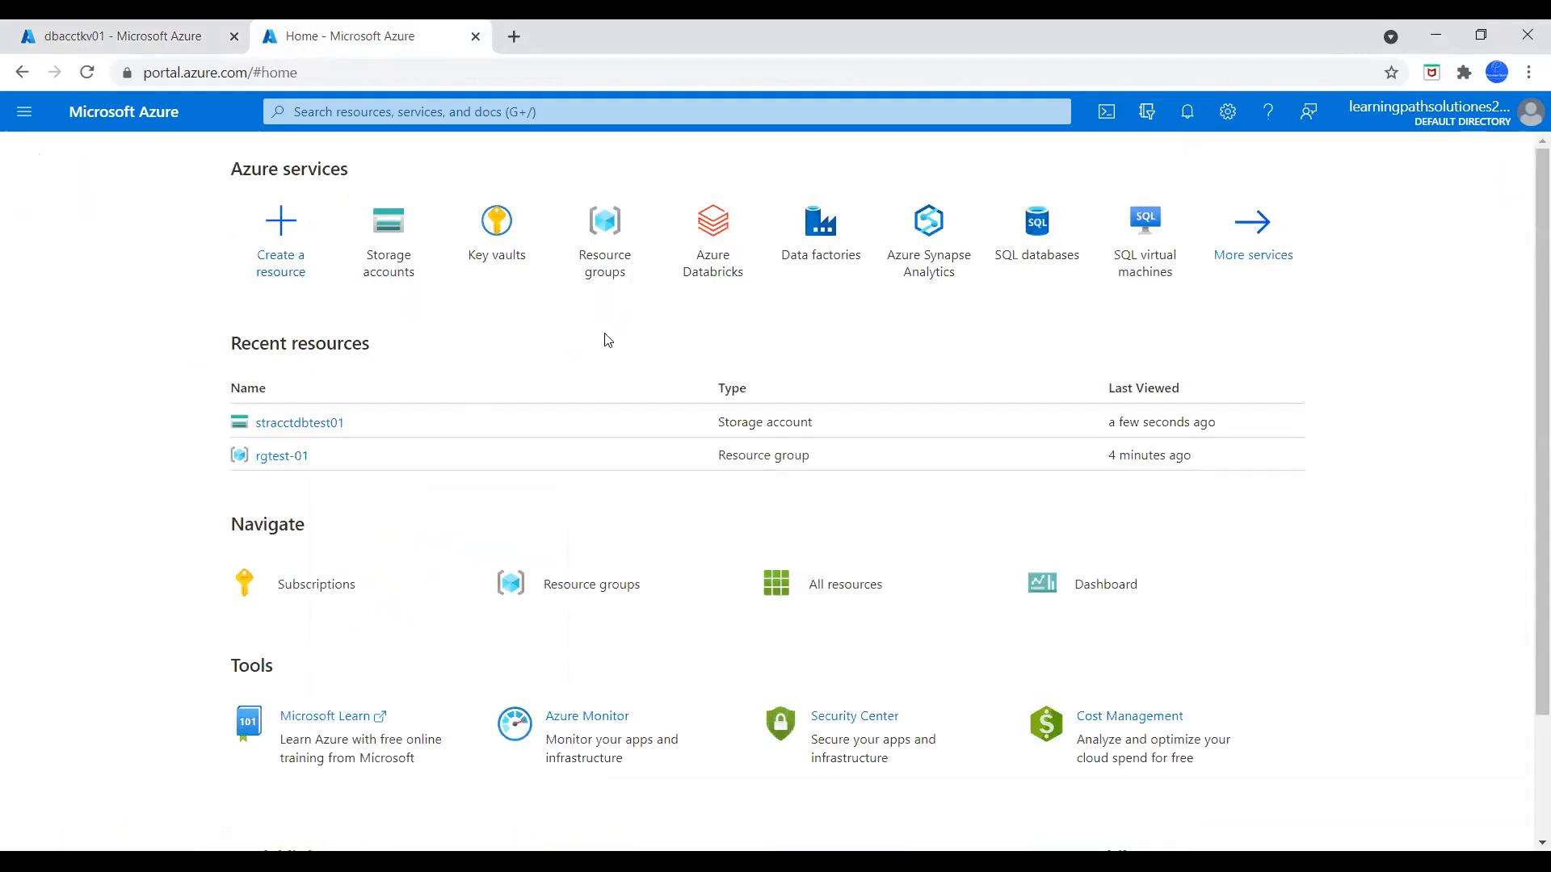
pyautogui.click(546, 115)
pyautogui.write('da')
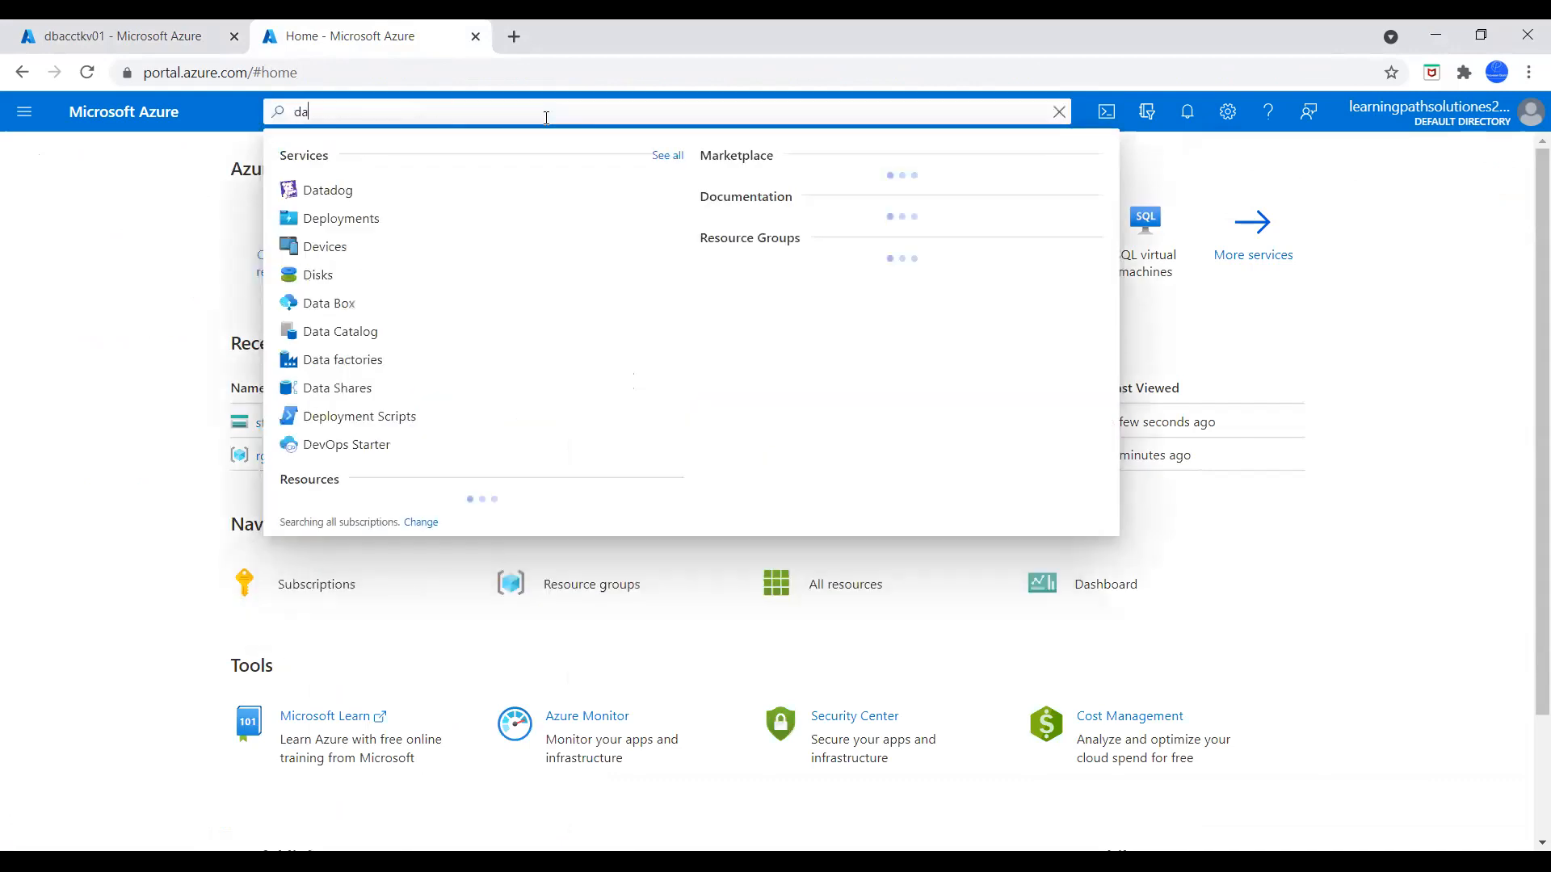
pyautogui.write('tabric')
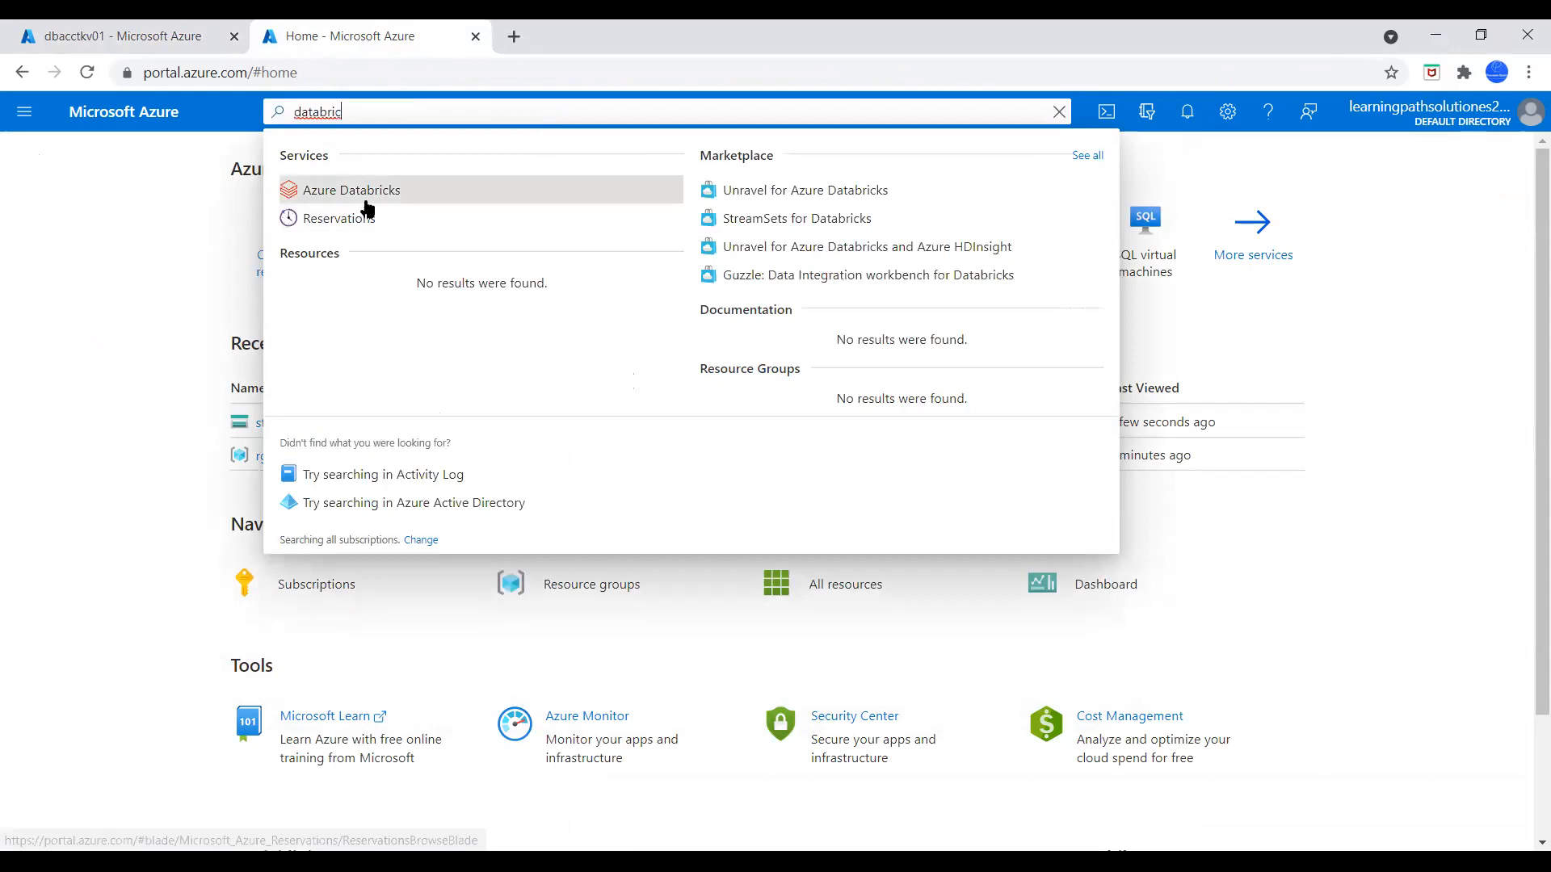
pyautogui.click(363, 194)
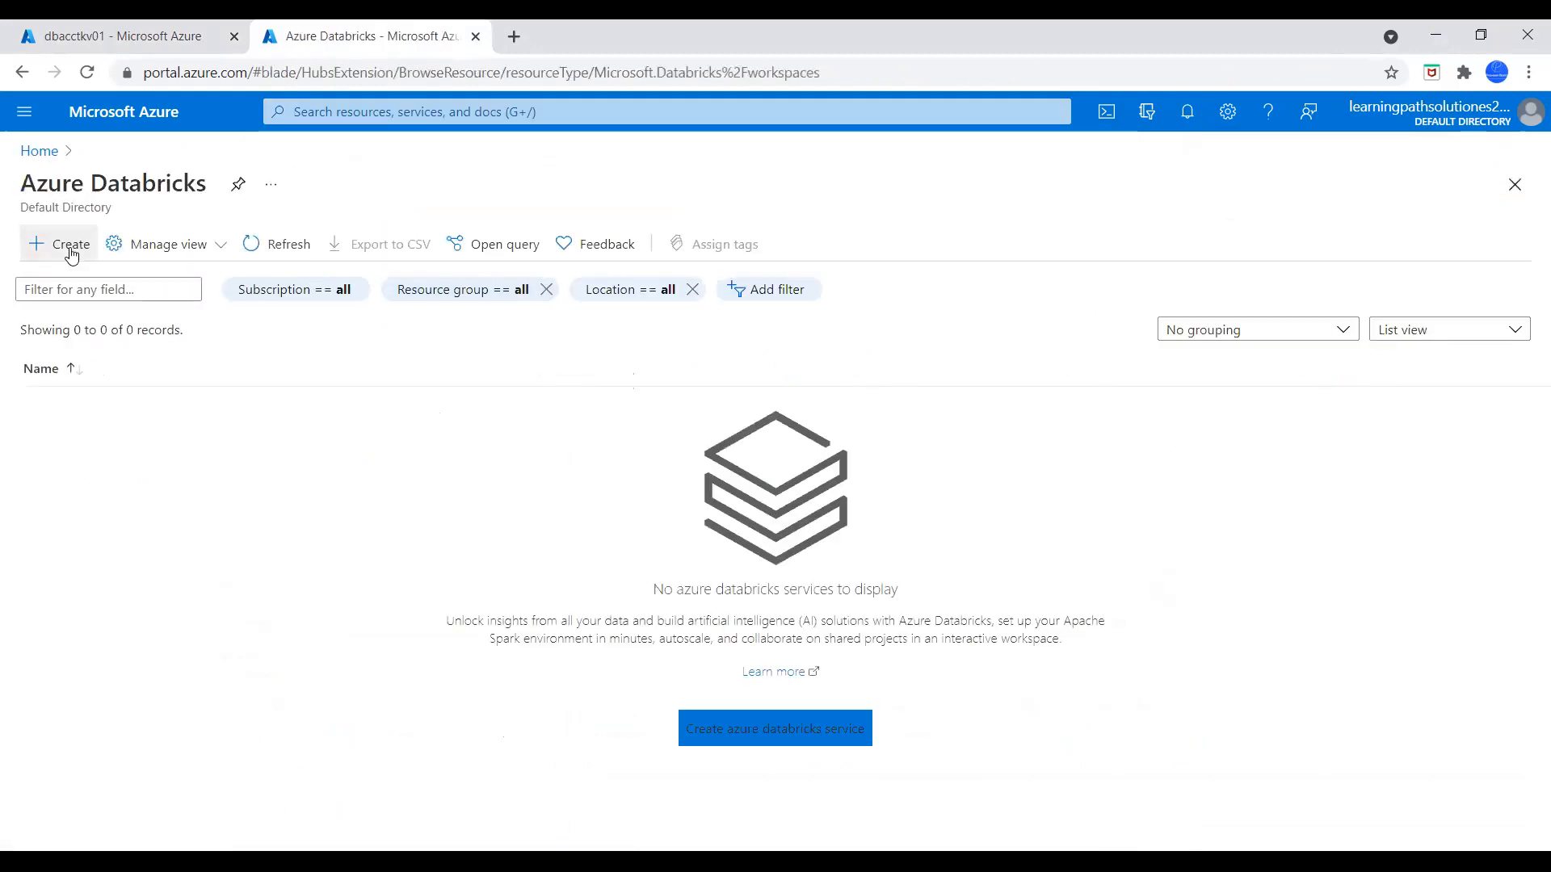
pyautogui.click(70, 252)
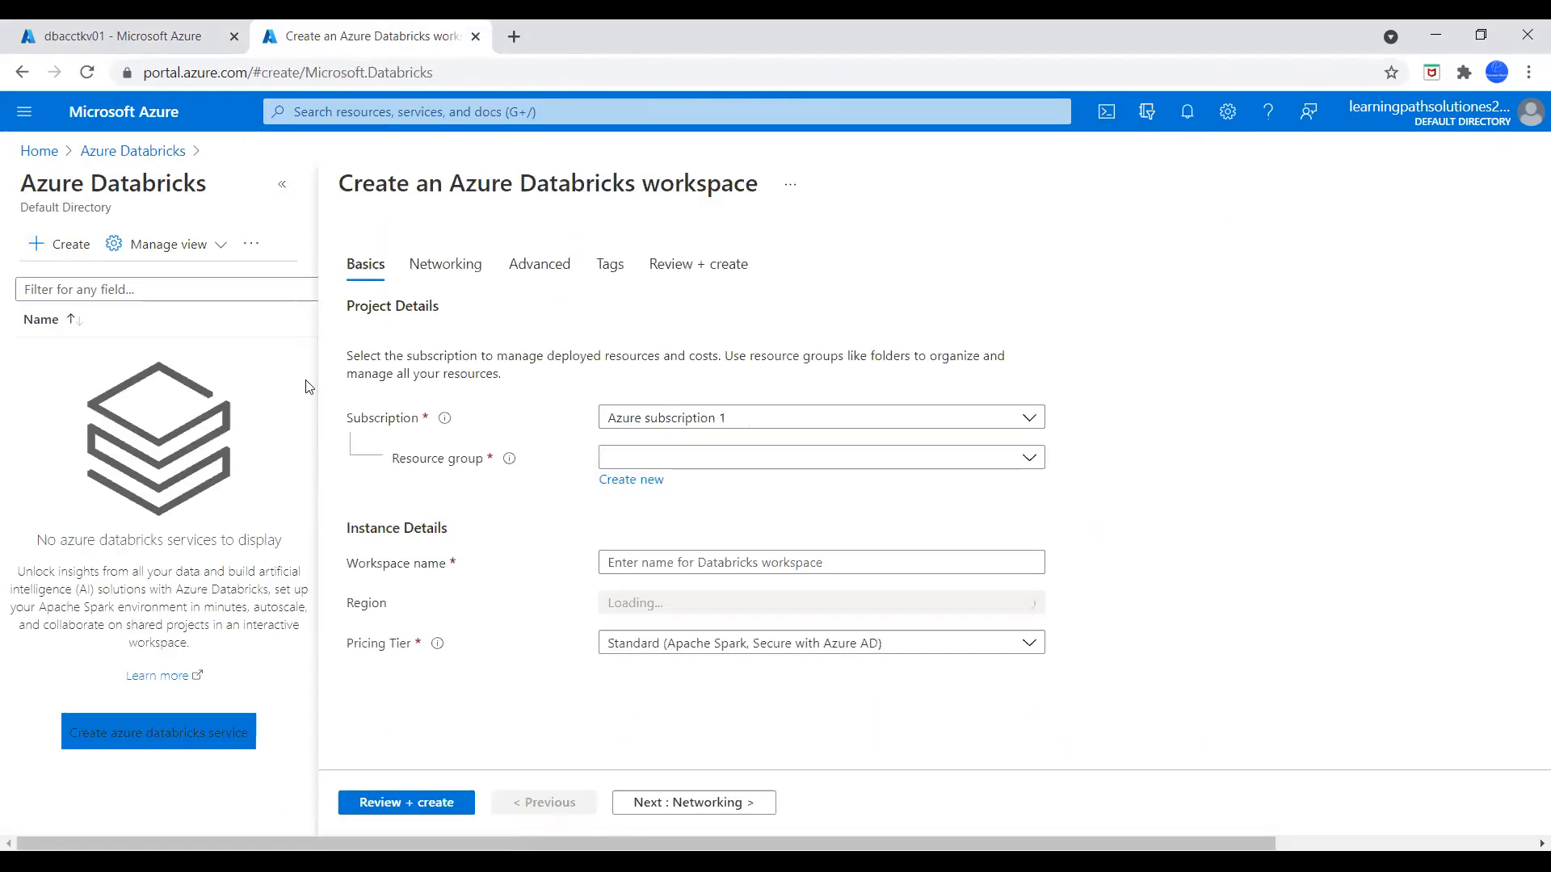
# Assign the Databricks workspace to resource group rgtest-01 and name it dbaccttest01
pyautogui.click(654, 465)
pyautogui.click(629, 525)
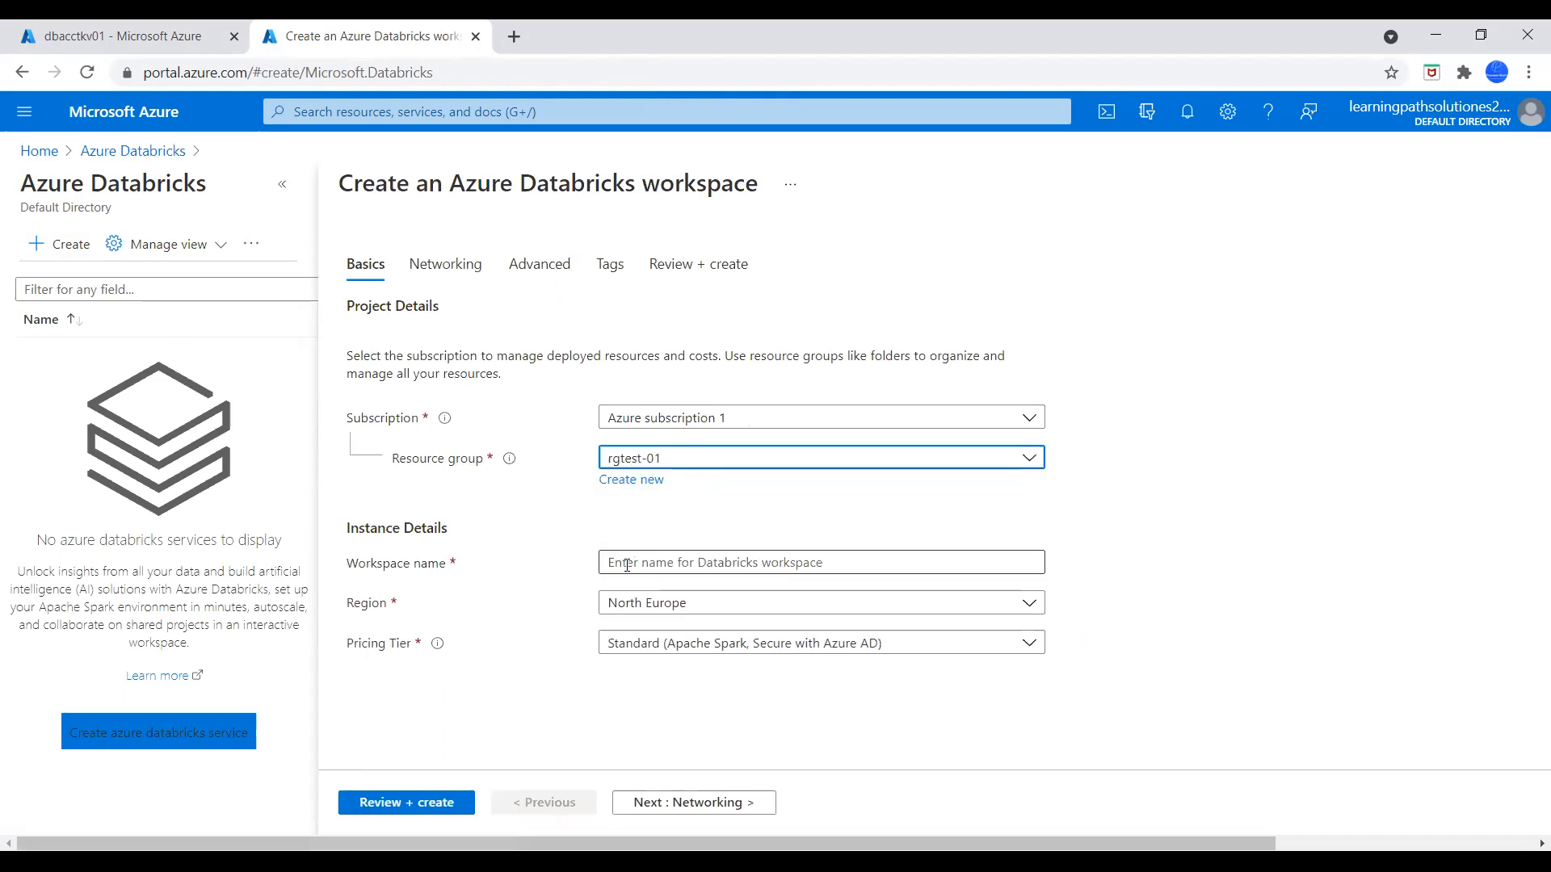
pyautogui.click(624, 557)
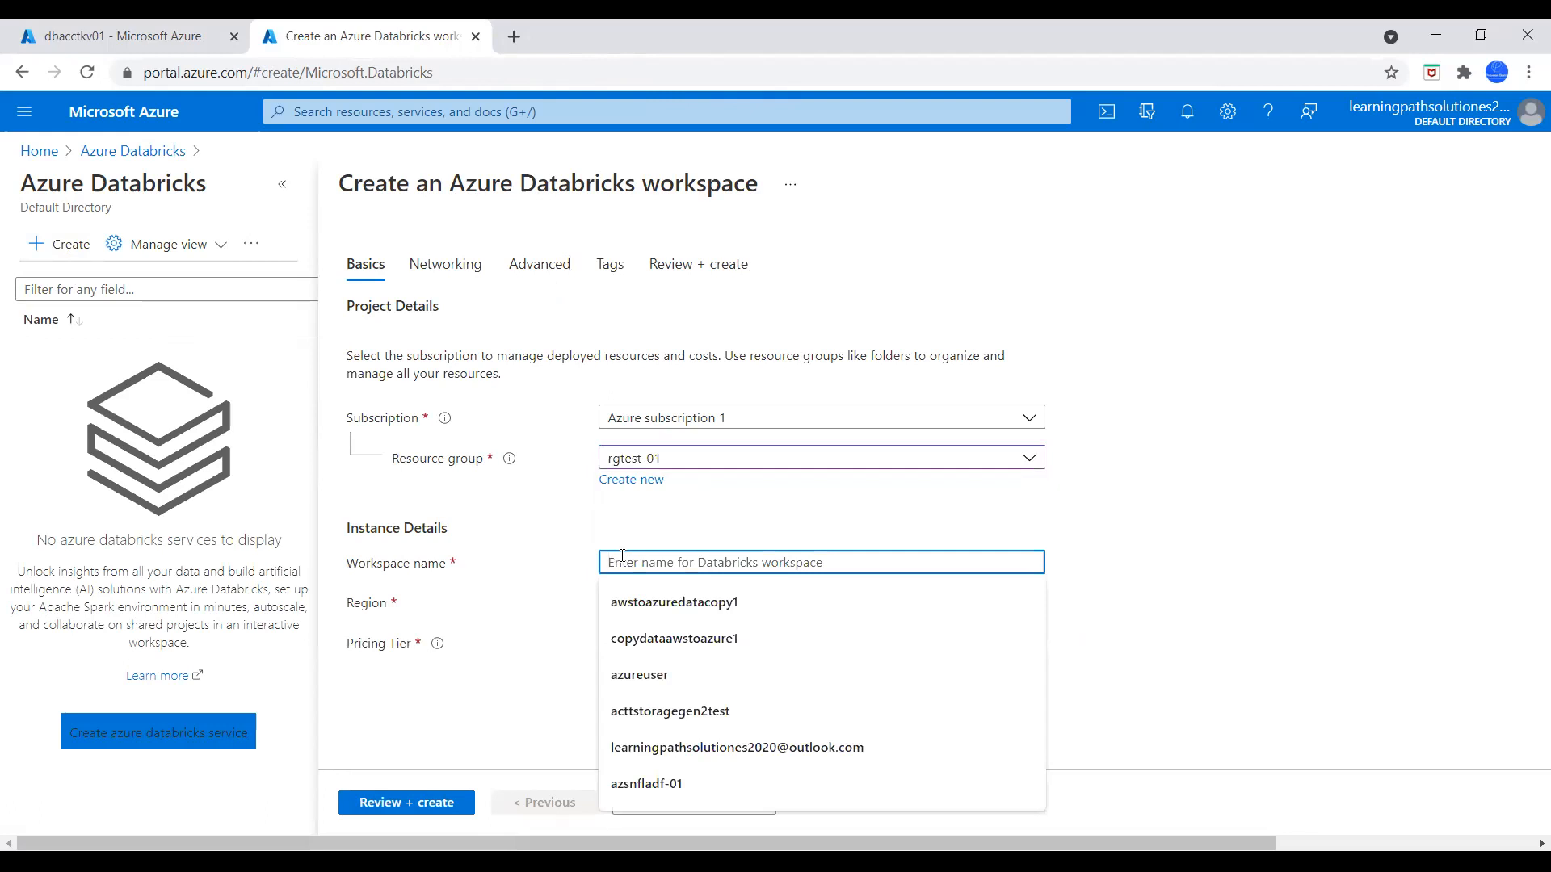
pyautogui.write('d')
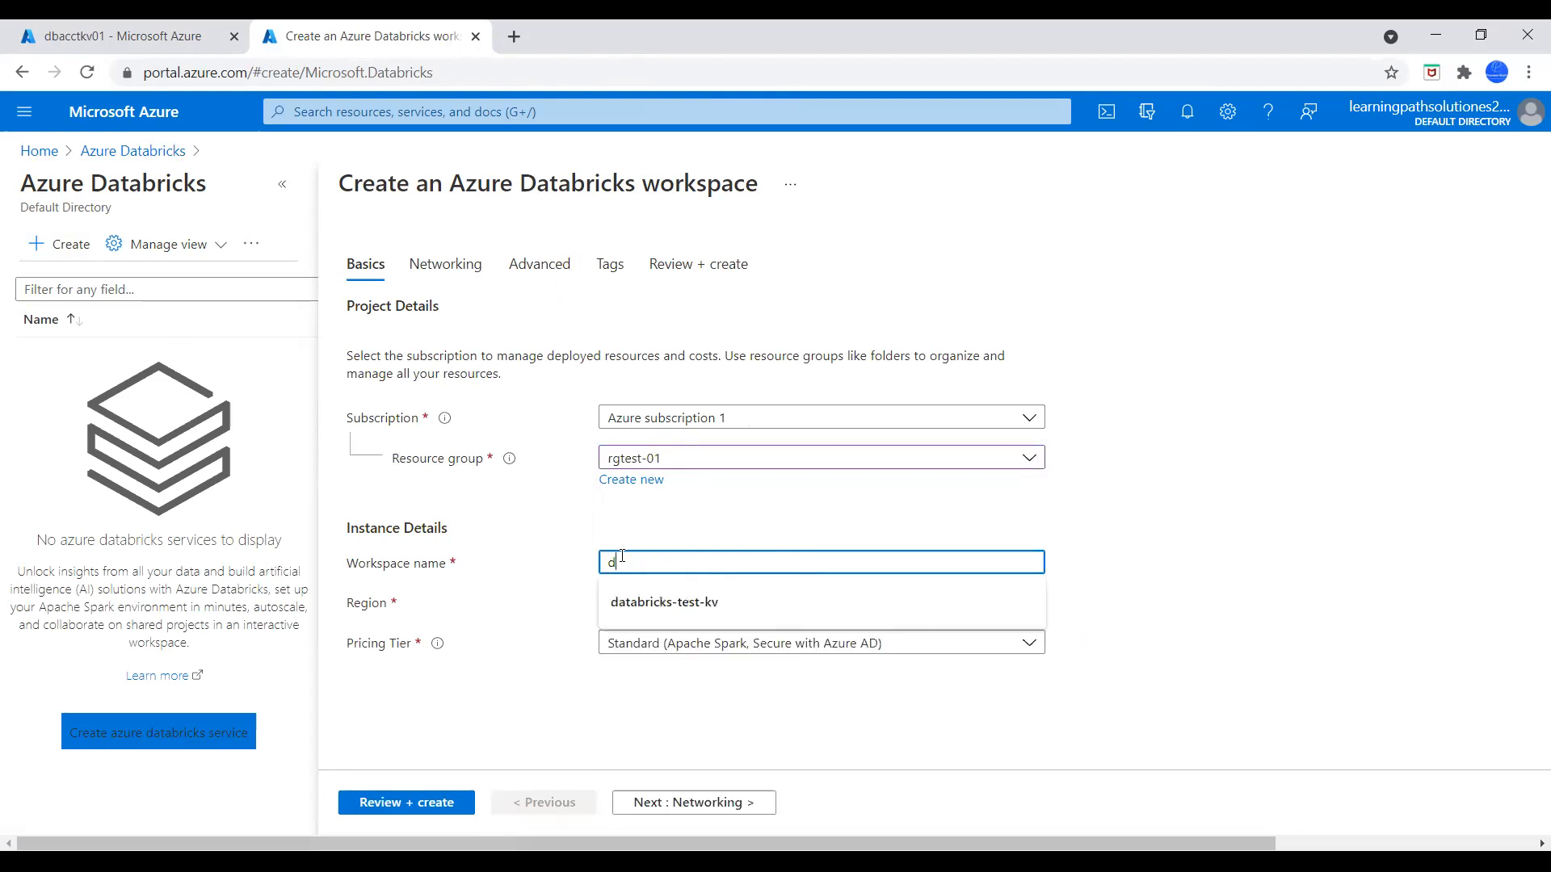
pyautogui.write('baccttest01')
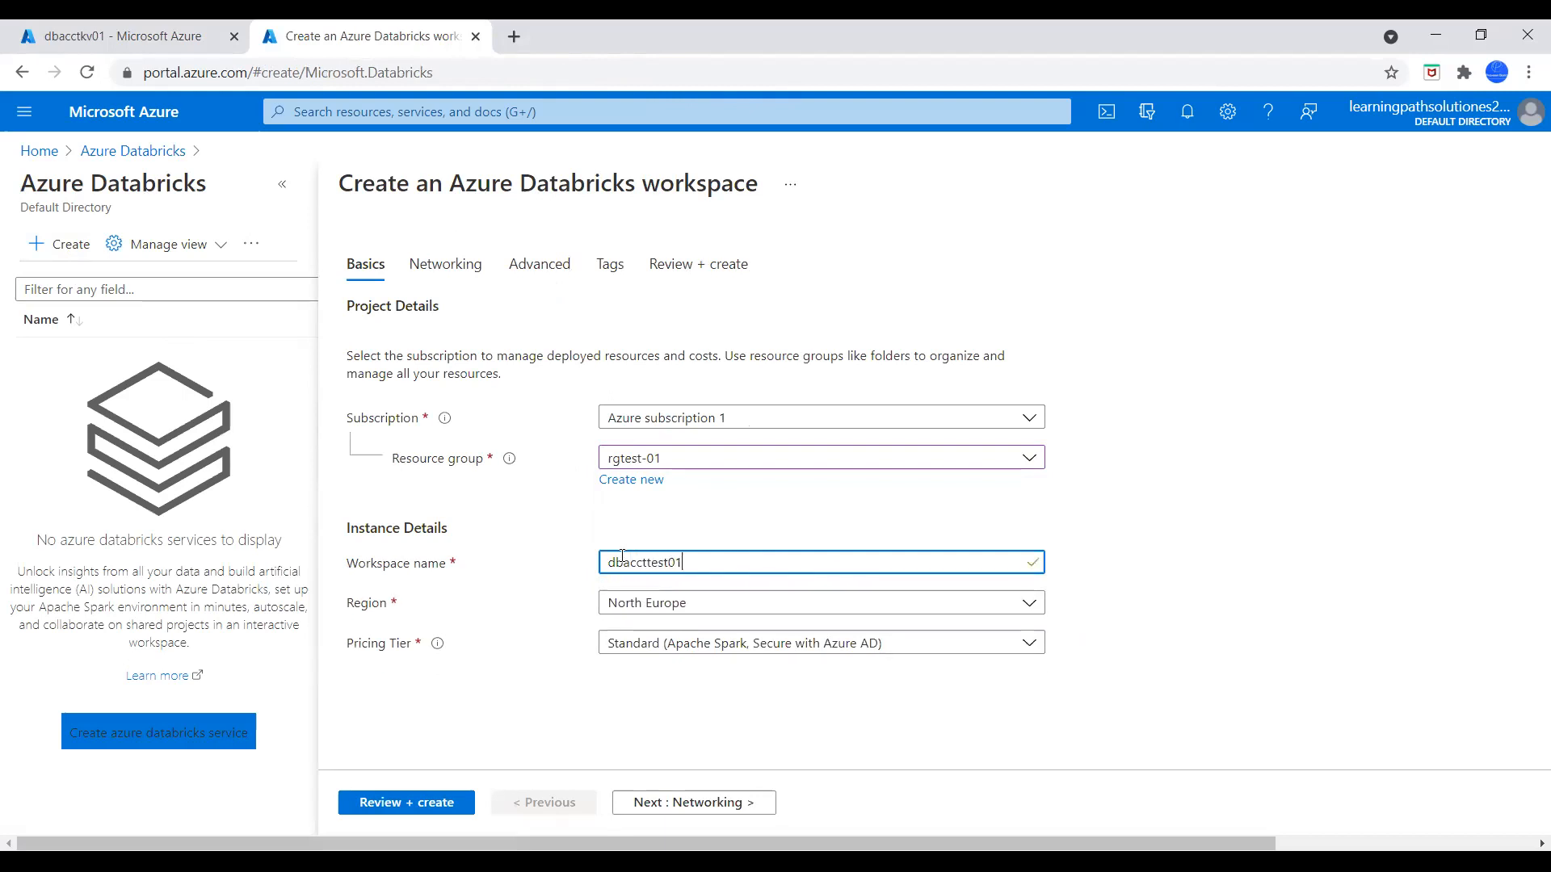
pyautogui.click(1162, 496)
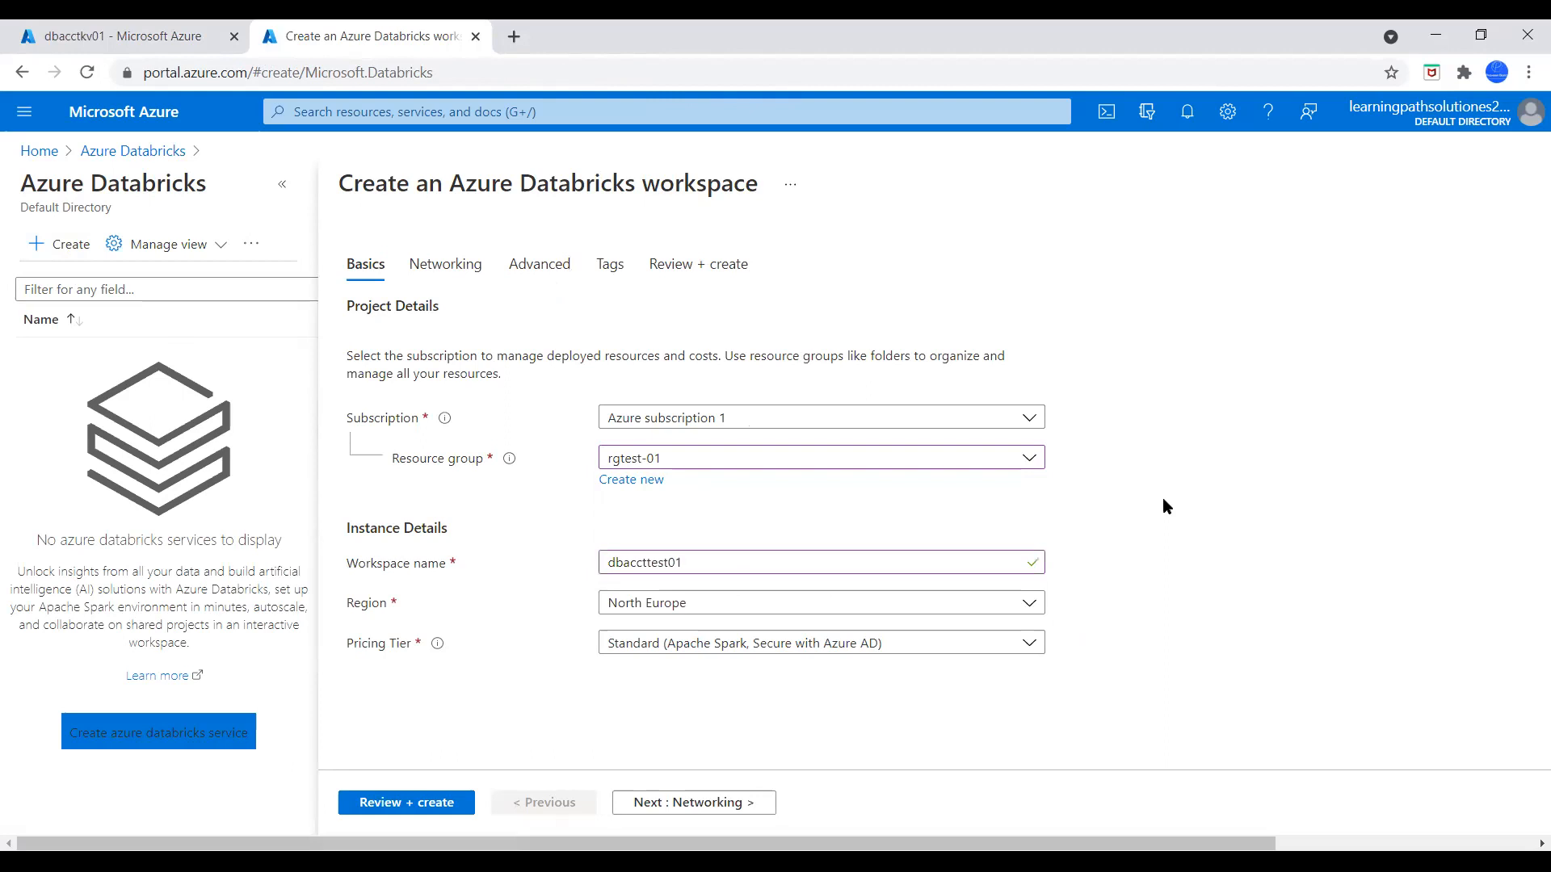
# Set the workspace region to East US, keep the Standard pricing tier and continue to the networking settings
pyautogui.click(733, 604)
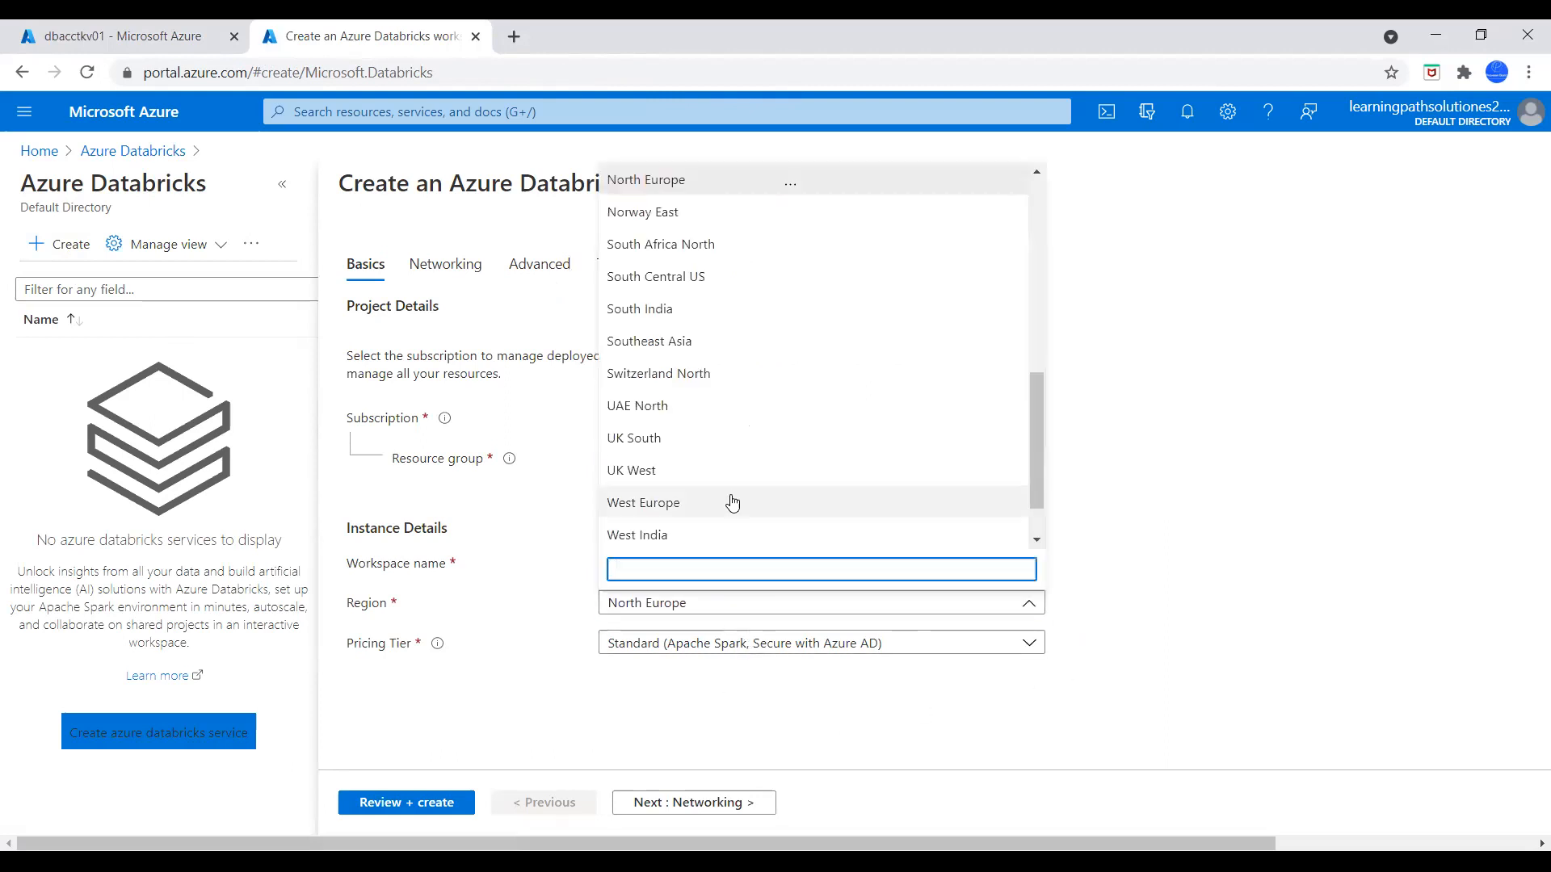
pyautogui.scroll(-1, 732, 502)
pyautogui.scroll(7, 719, 497)
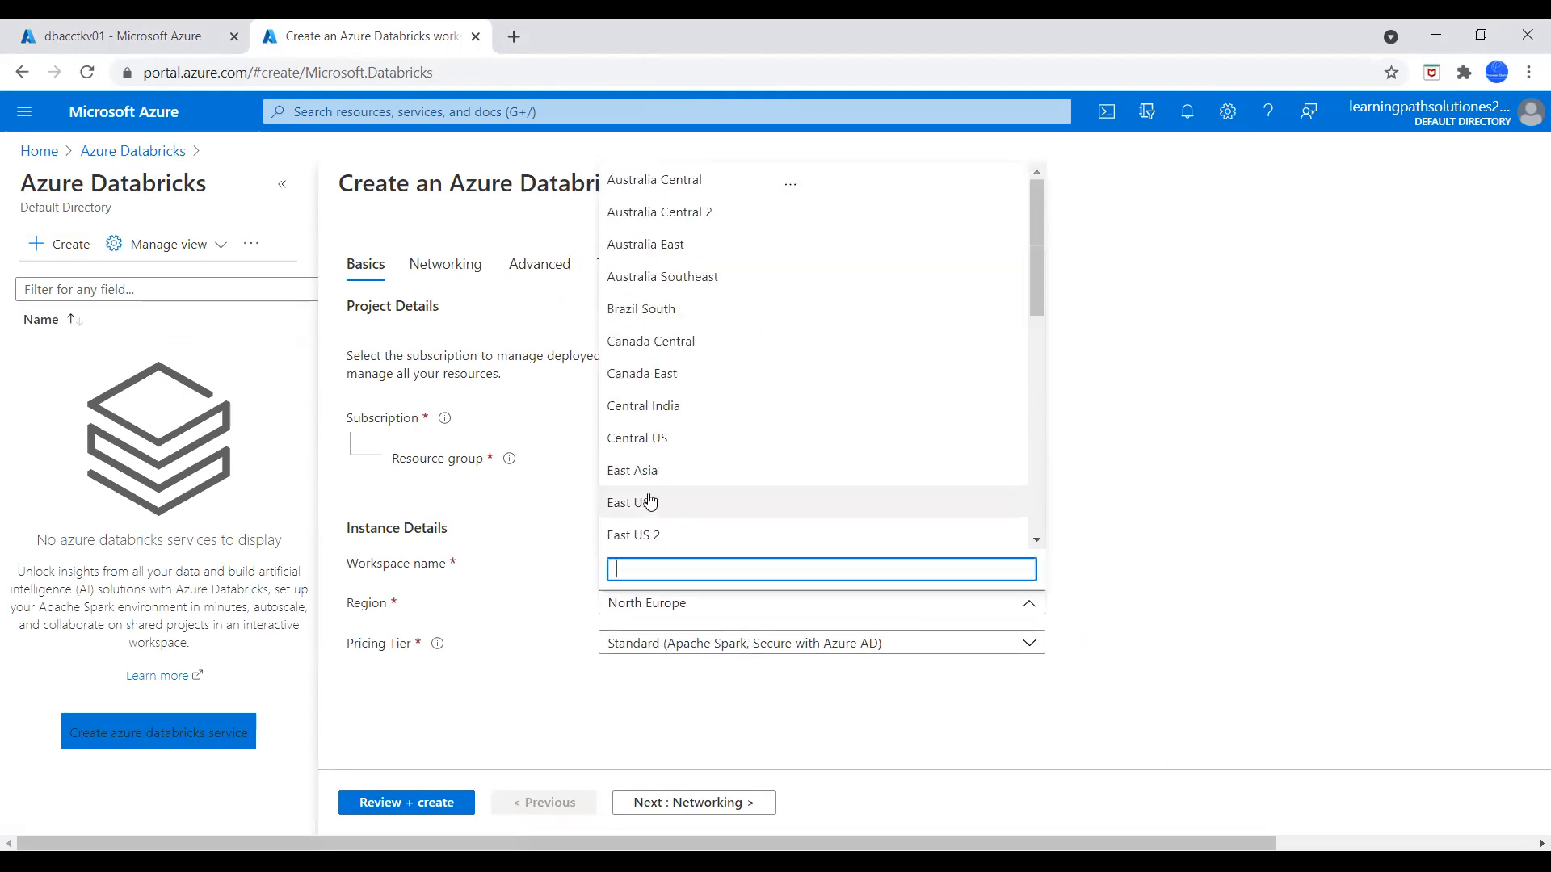
pyautogui.click(650, 502)
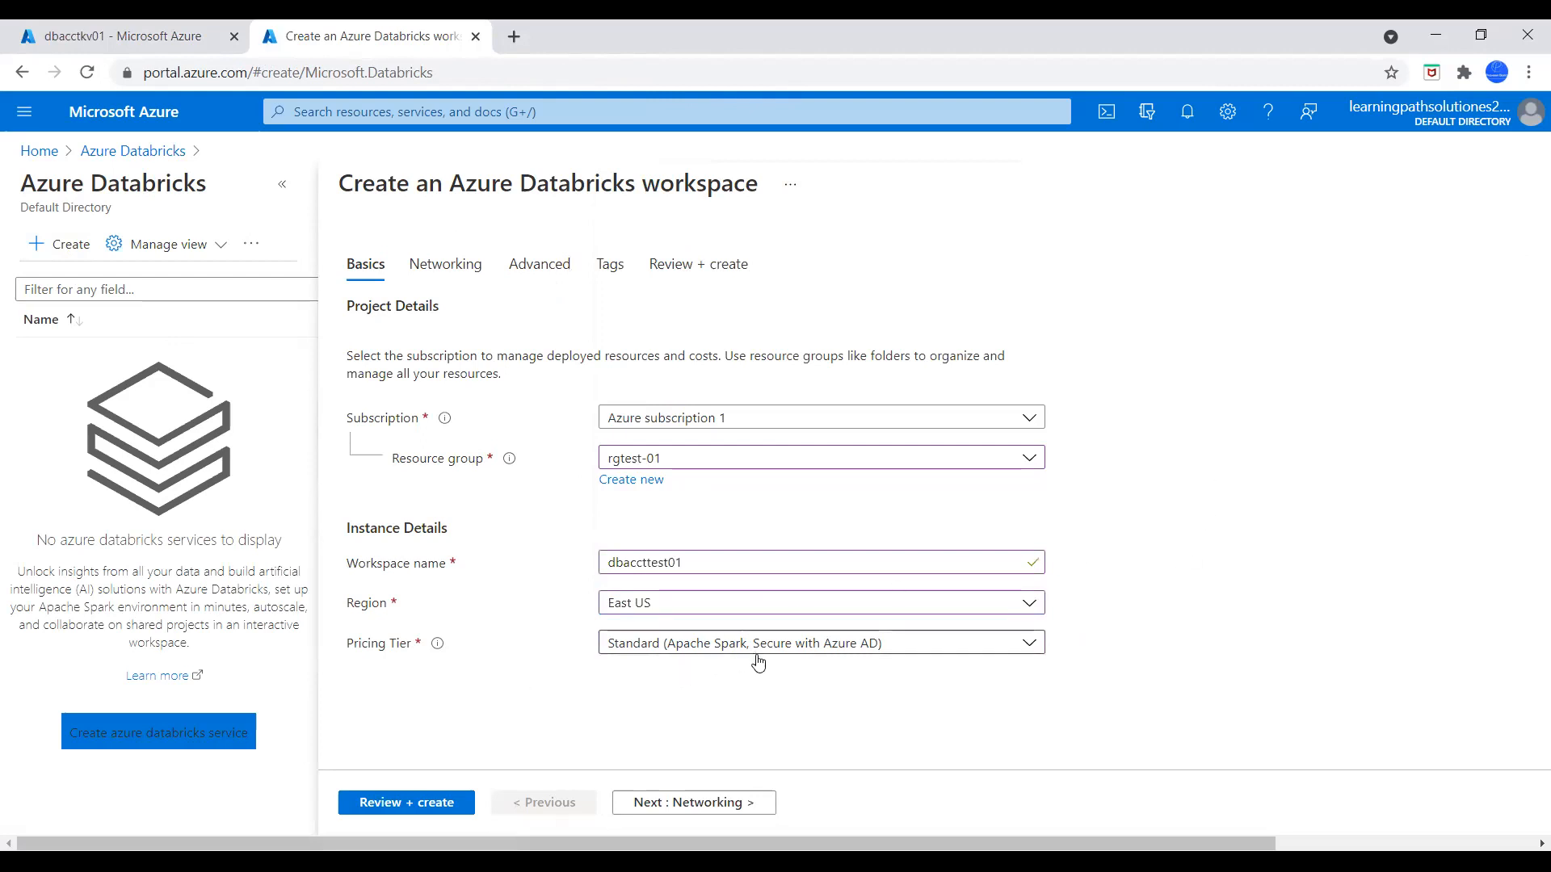
pyautogui.click(704, 805)
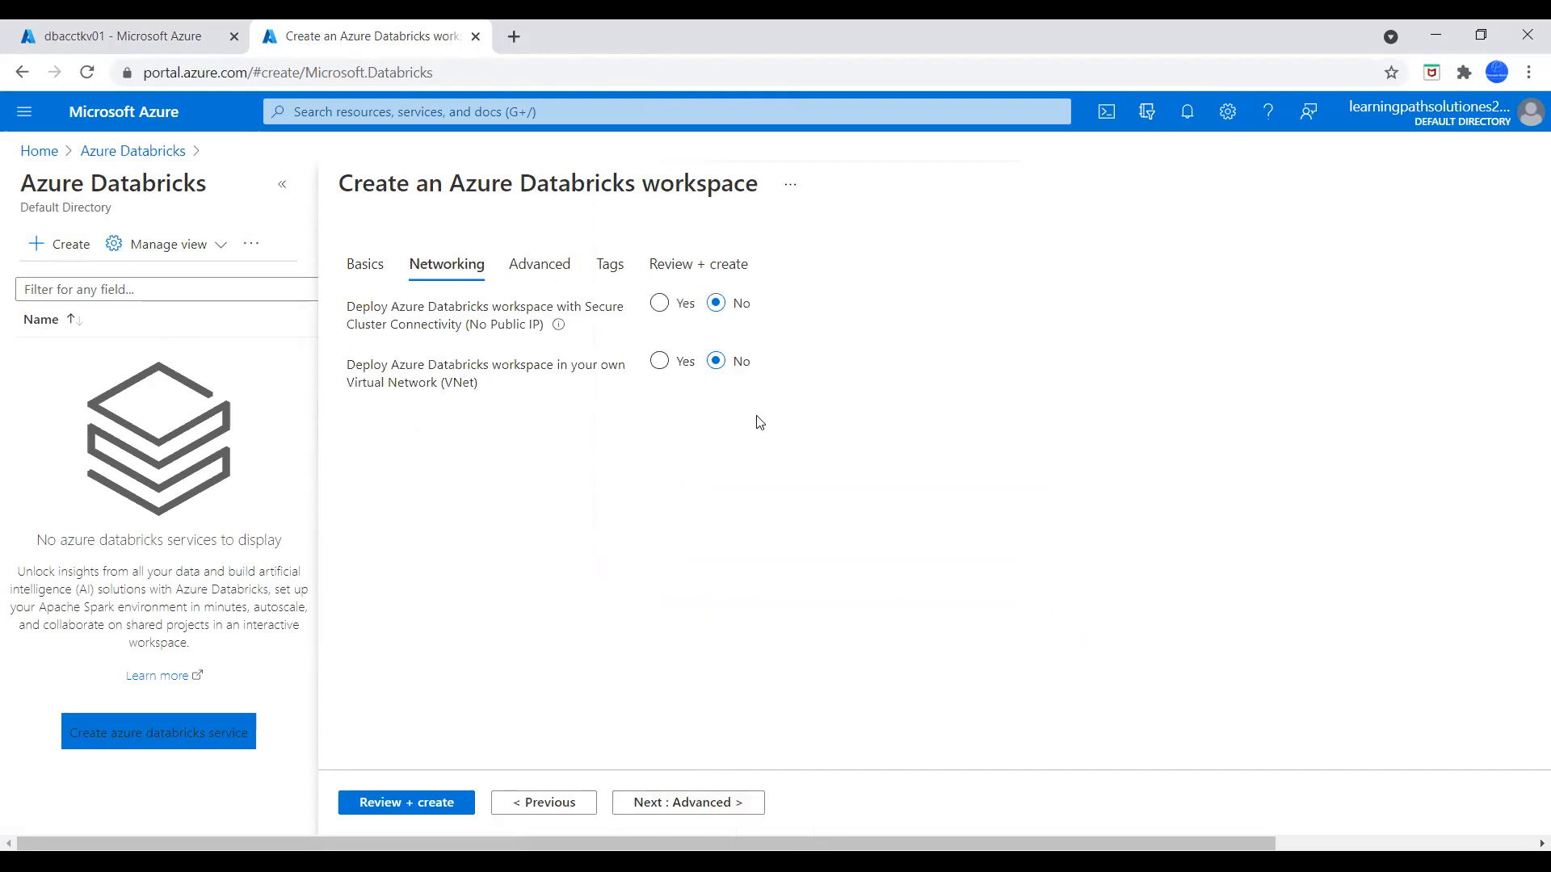
# Keep the default networking, advanced and tag settings, review the configuration and create the Databricks workspace
pyautogui.click(702, 800)
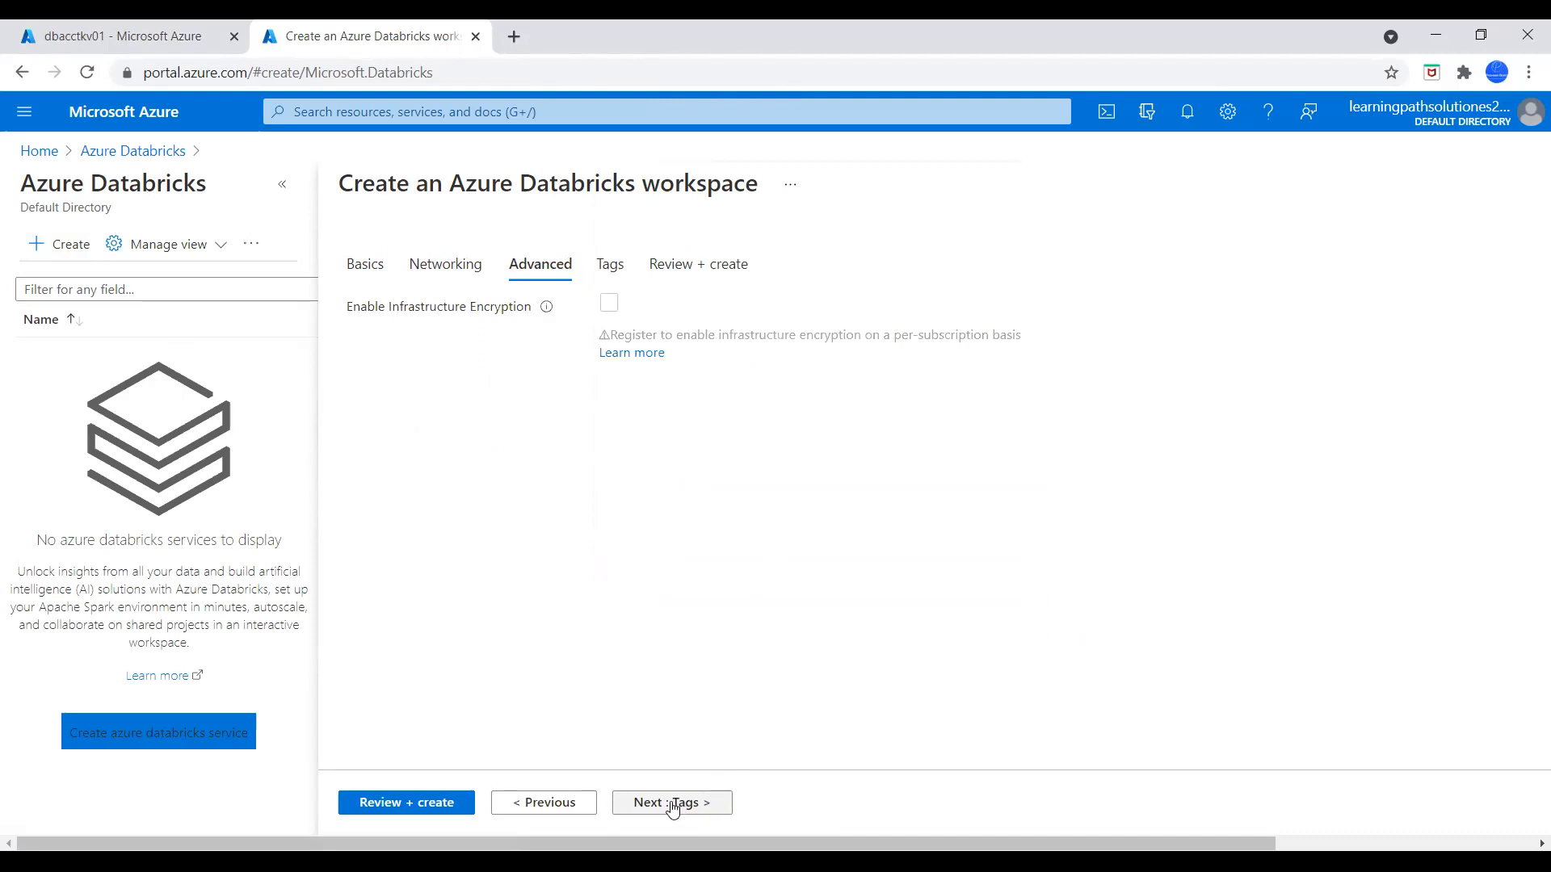
pyautogui.click(675, 802)
pyautogui.click(432, 804)
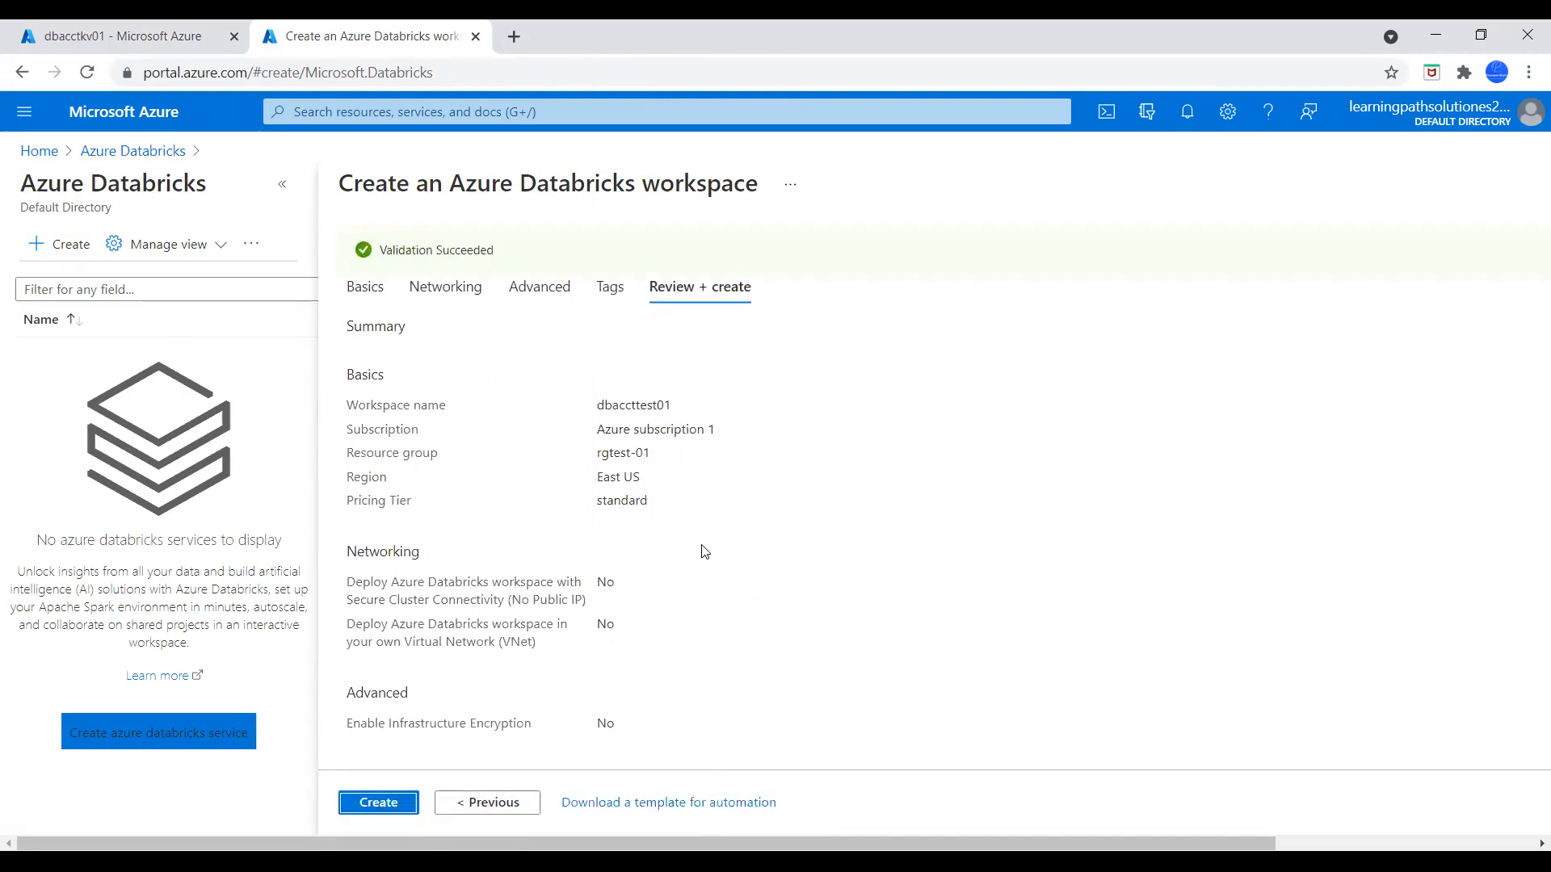
pyautogui.click(389, 808)
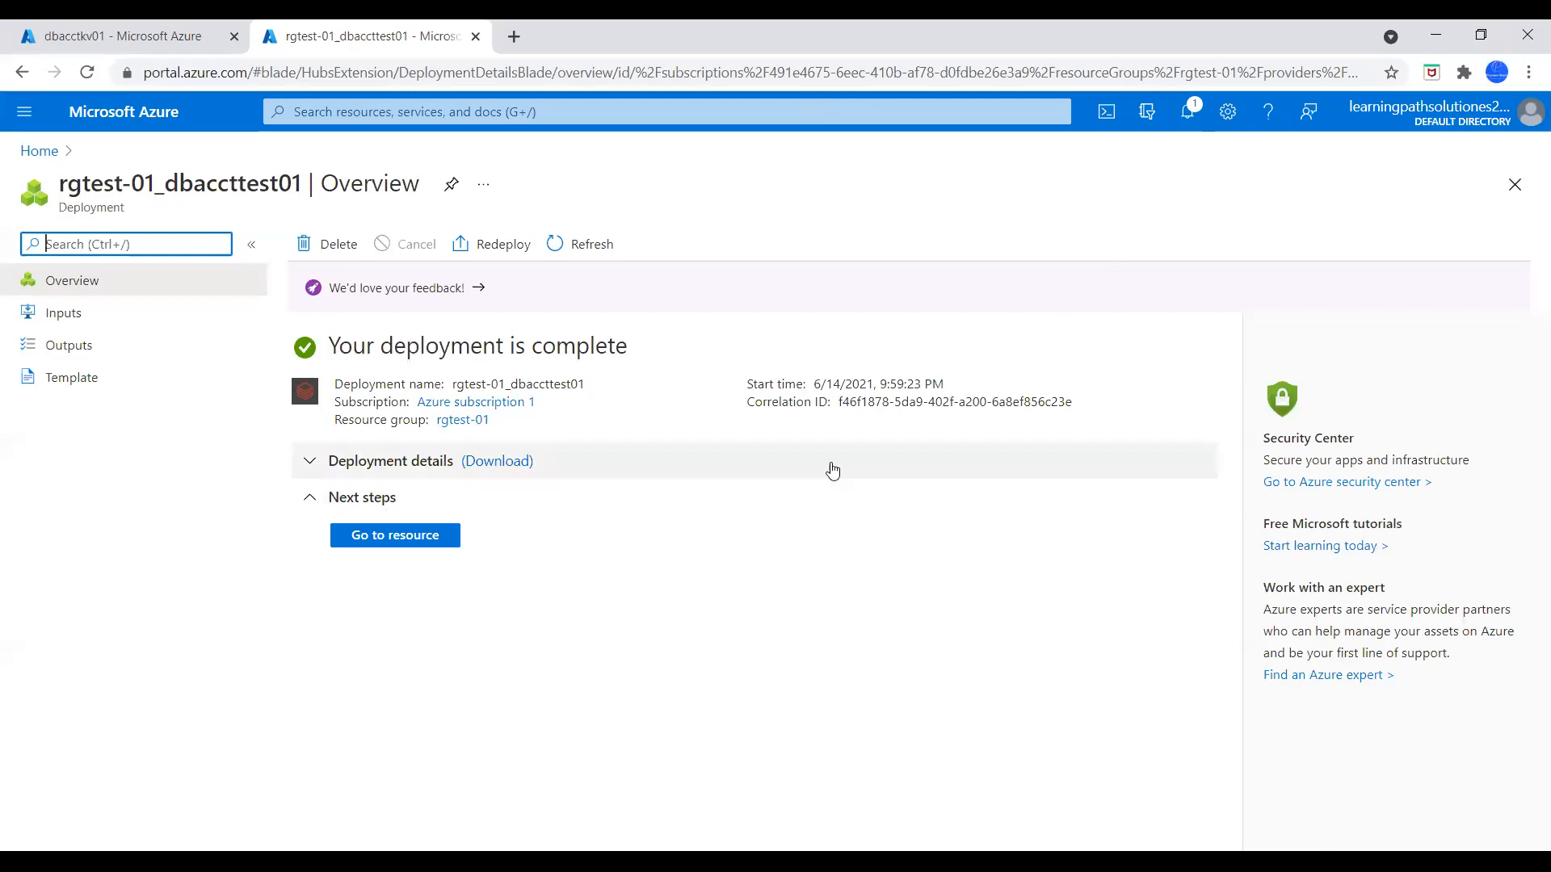
# Open the dbaccttest01 resource from the Azure Databricks service list and launch its workspace
pyautogui.click(41, 151)
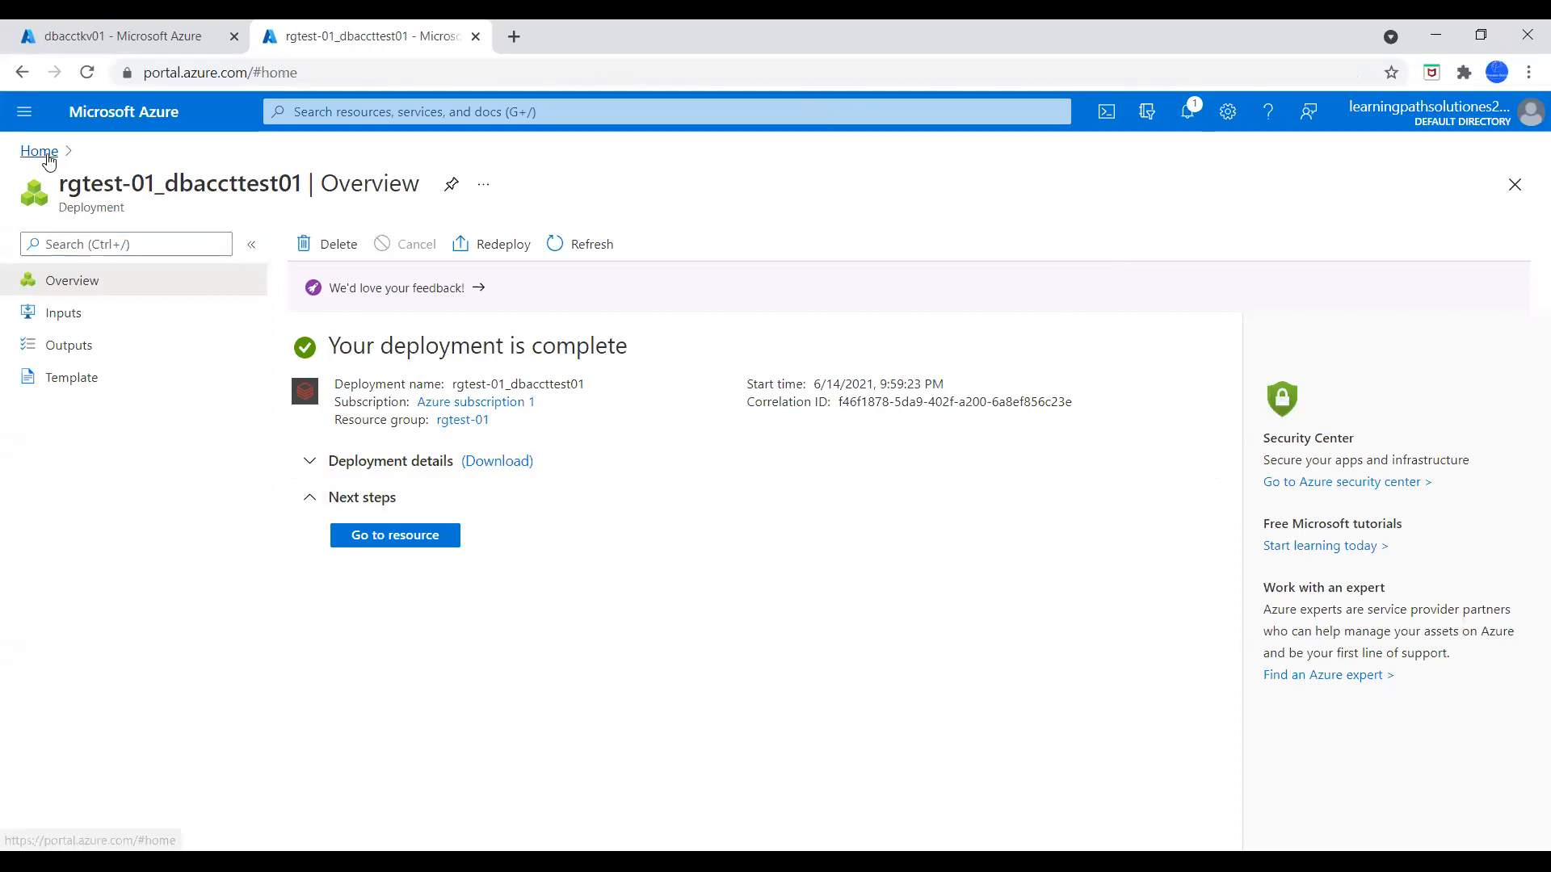
pyautogui.click(387, 246)
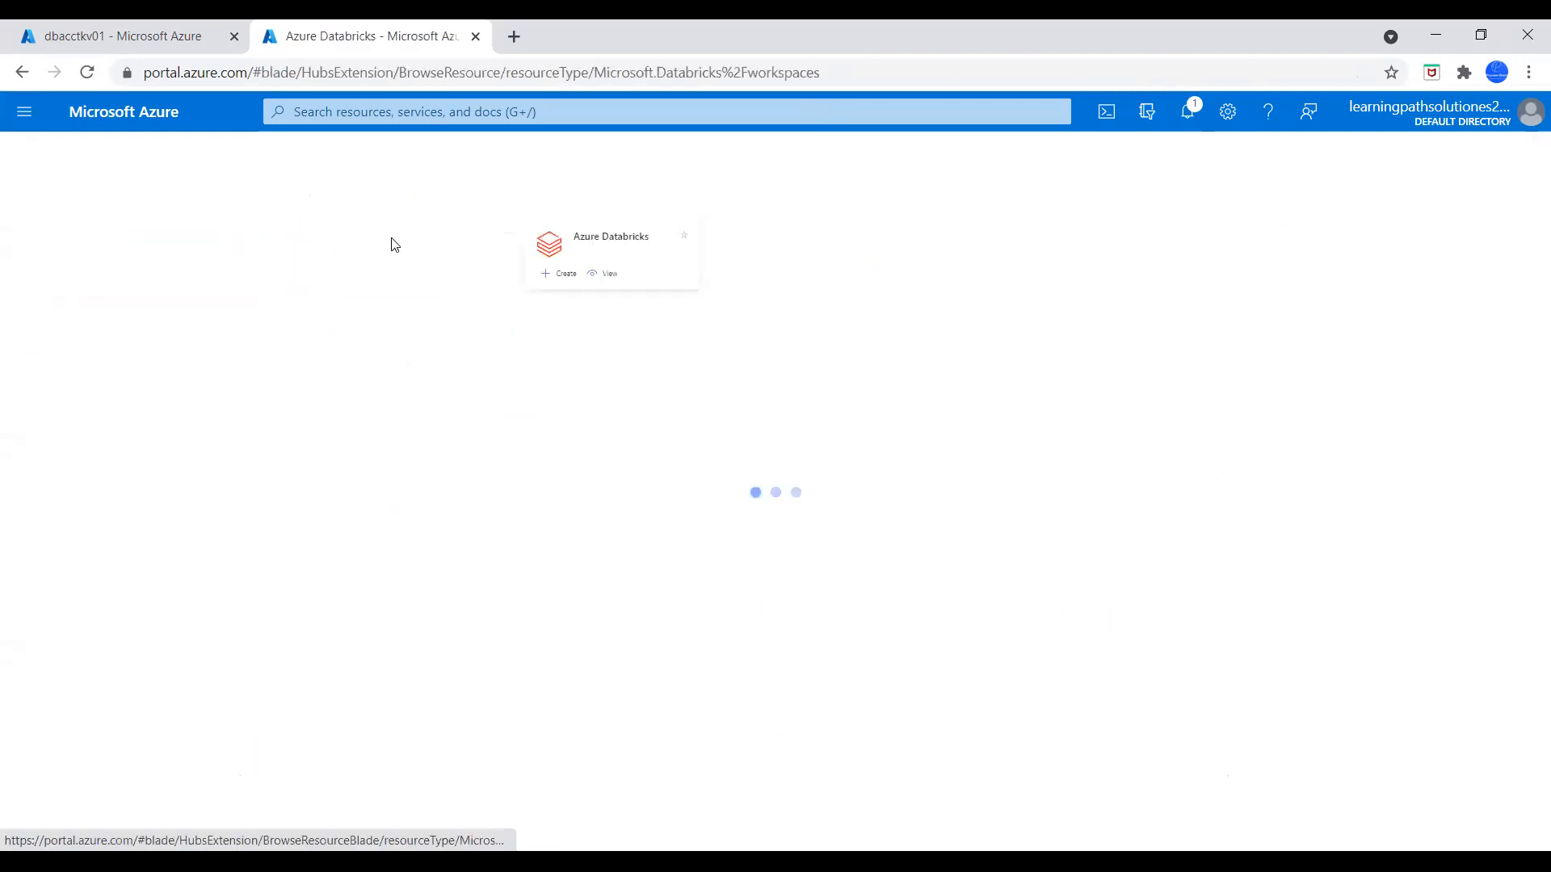
pyautogui.click(123, 406)
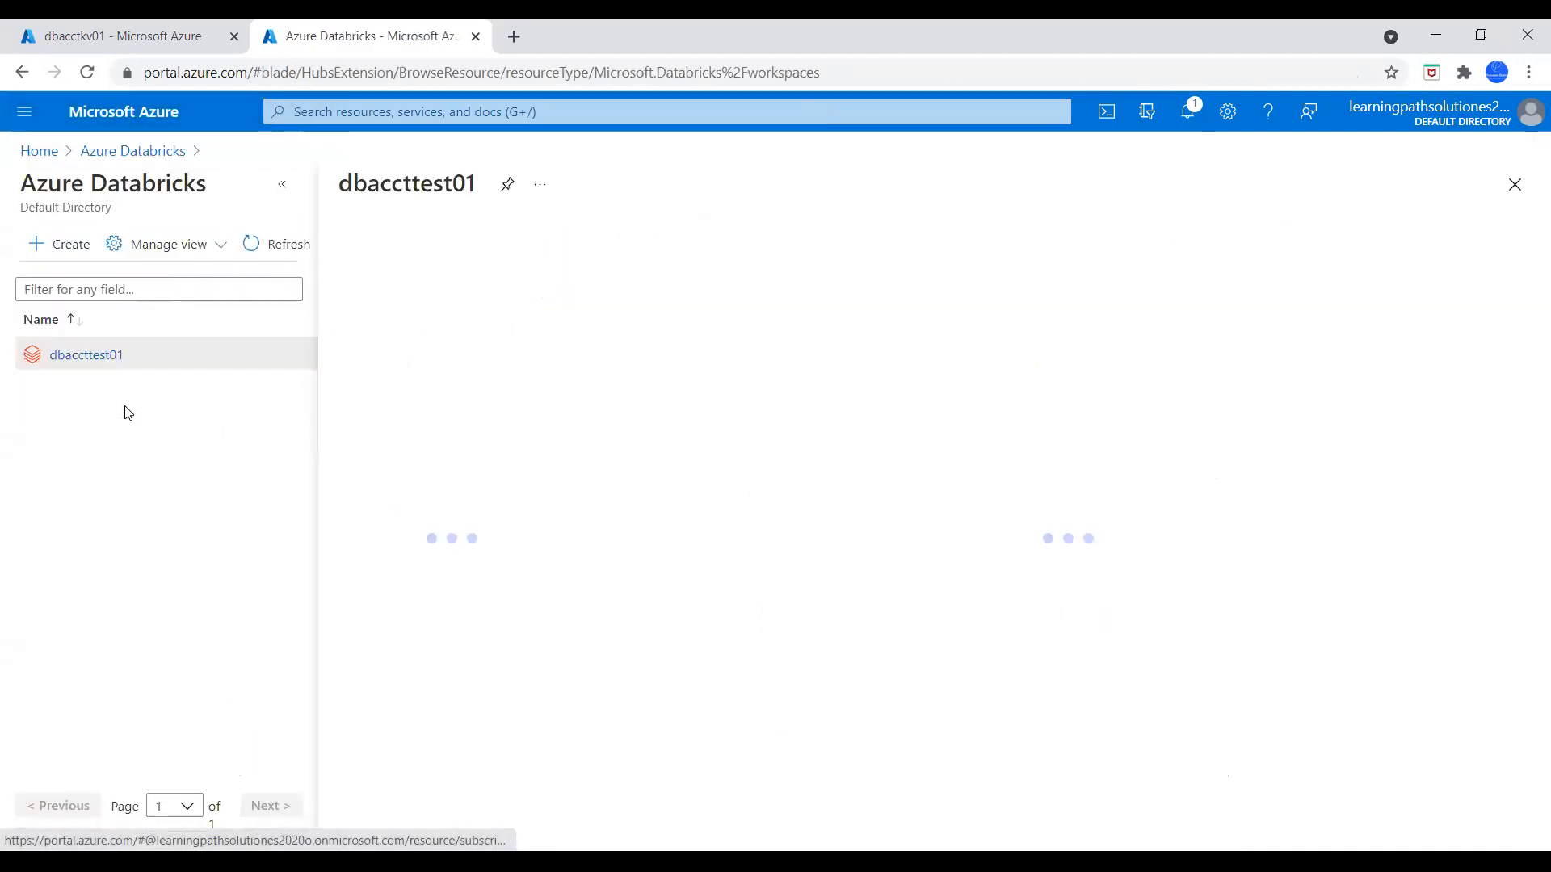
pyautogui.scroll(-2, 794, 683)
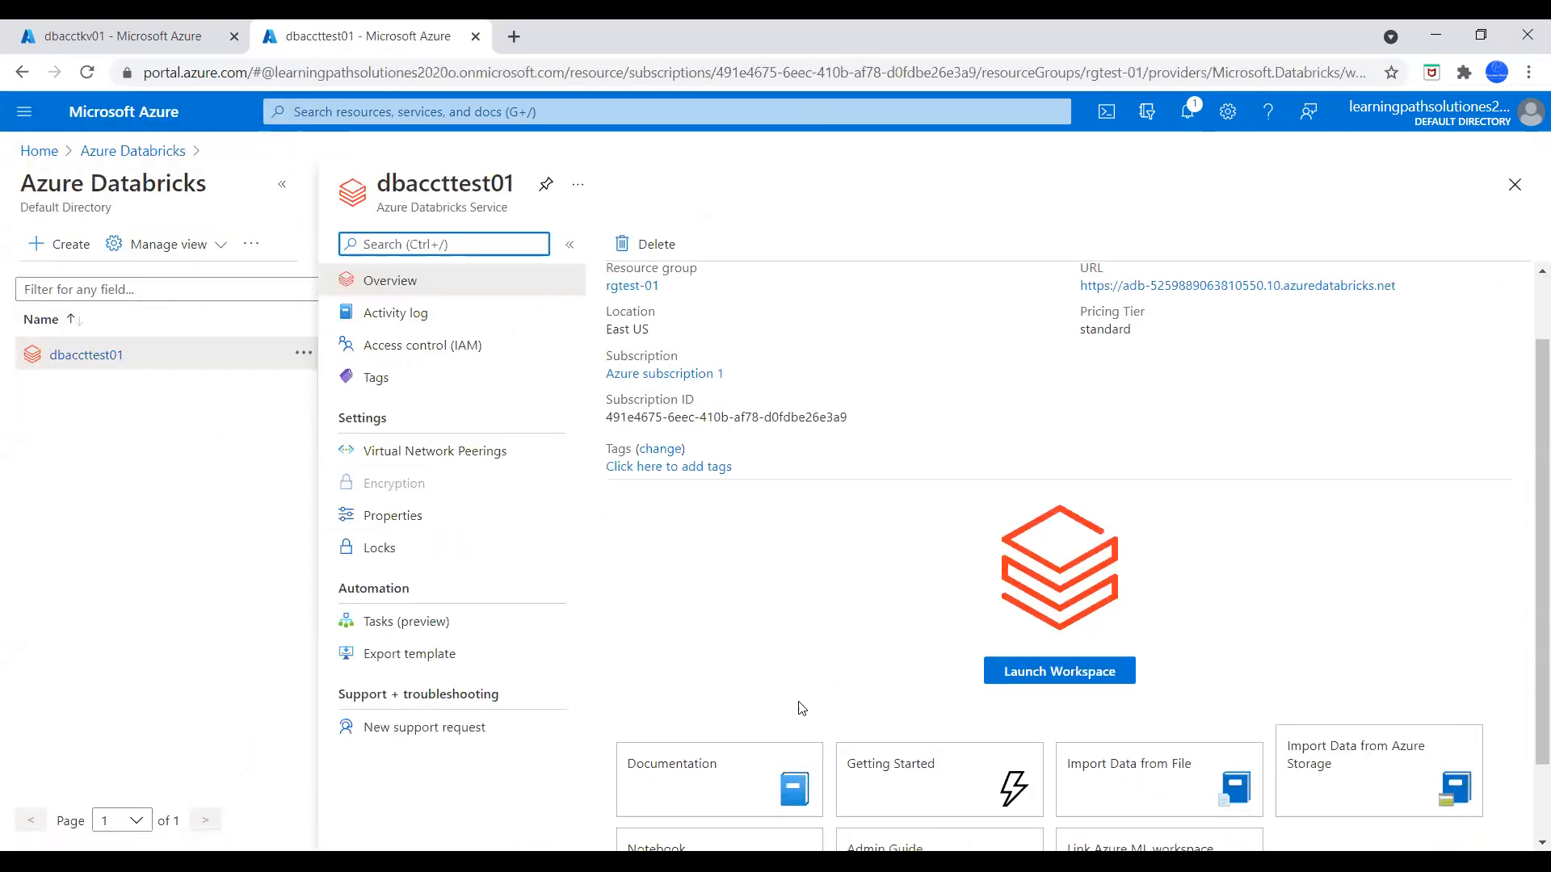
pyautogui.click(1015, 658)
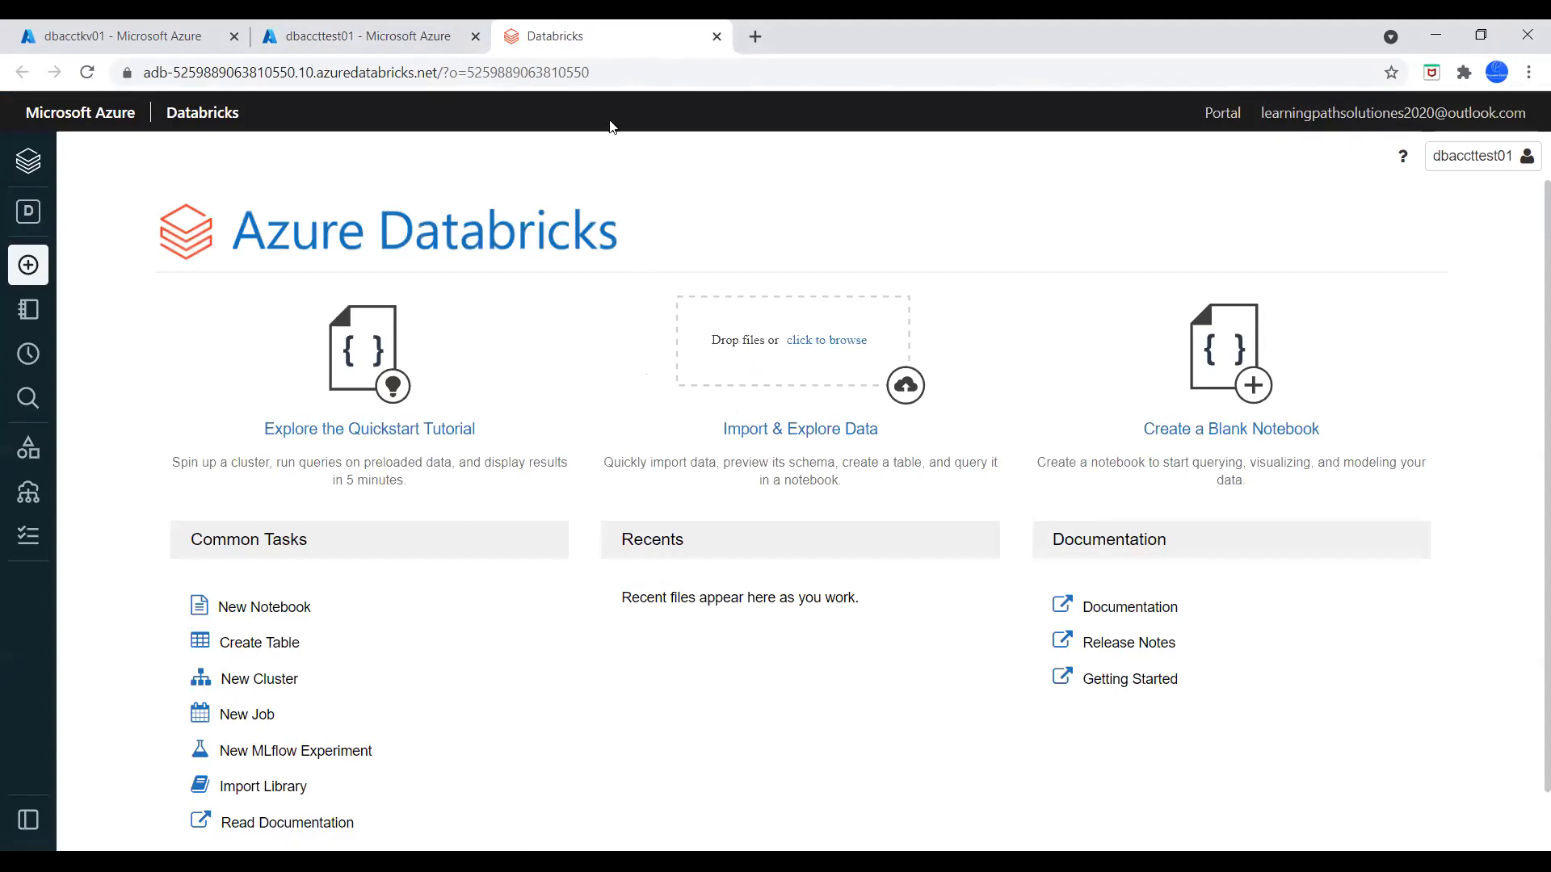
# Open the secret scope creation page by appending #secrets/createScope to the Databricks workspace URL
pyautogui.hotkey('ctrl', 'l')
pyautogui.press('End')
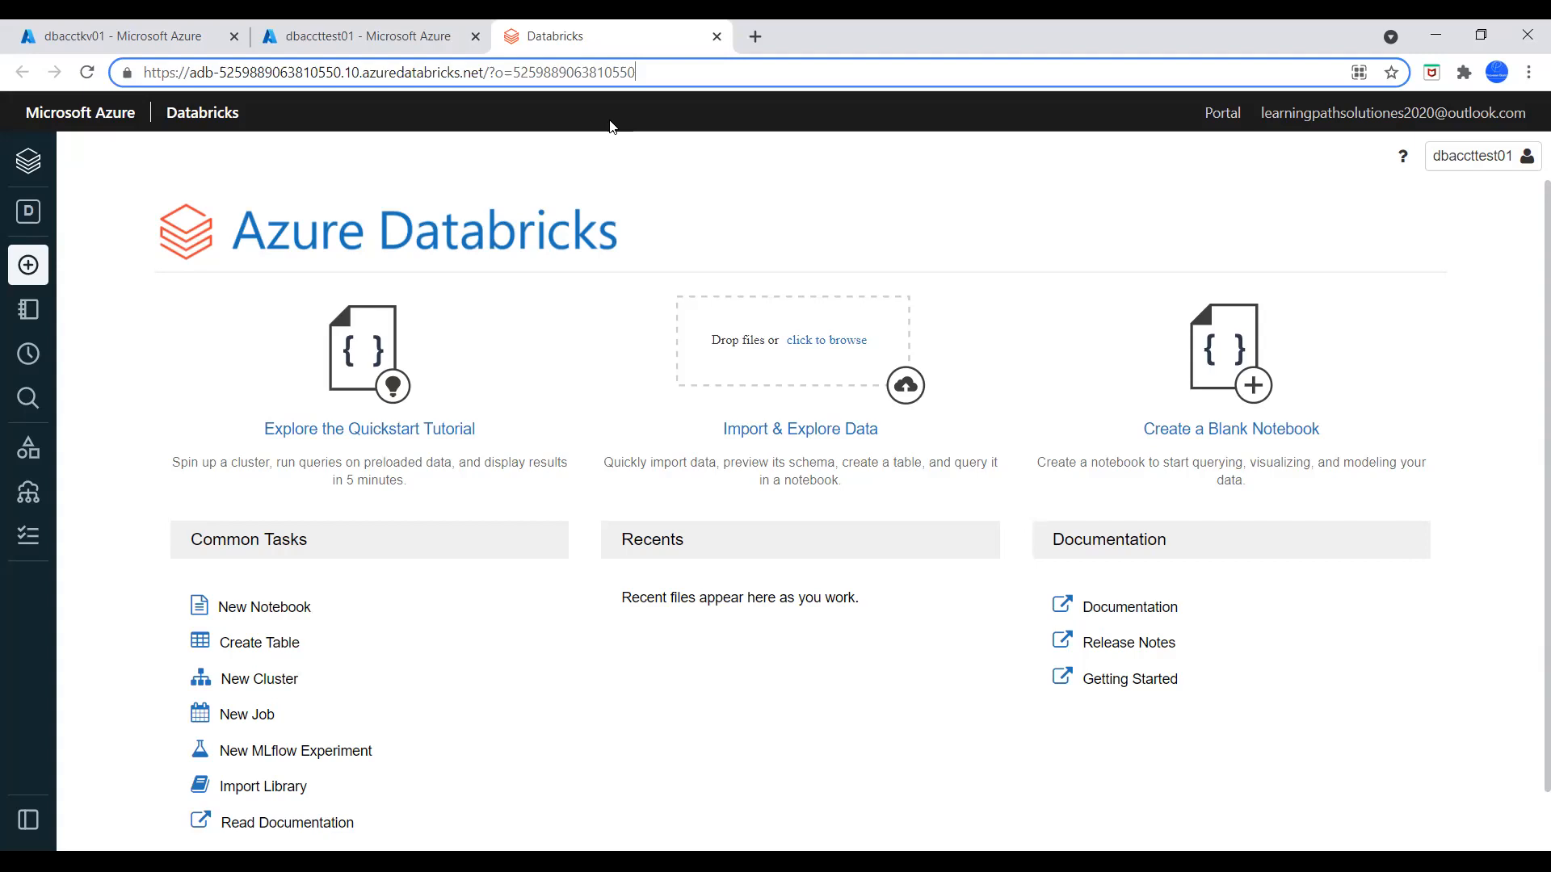
pyautogui.write('#secrets/createScope')
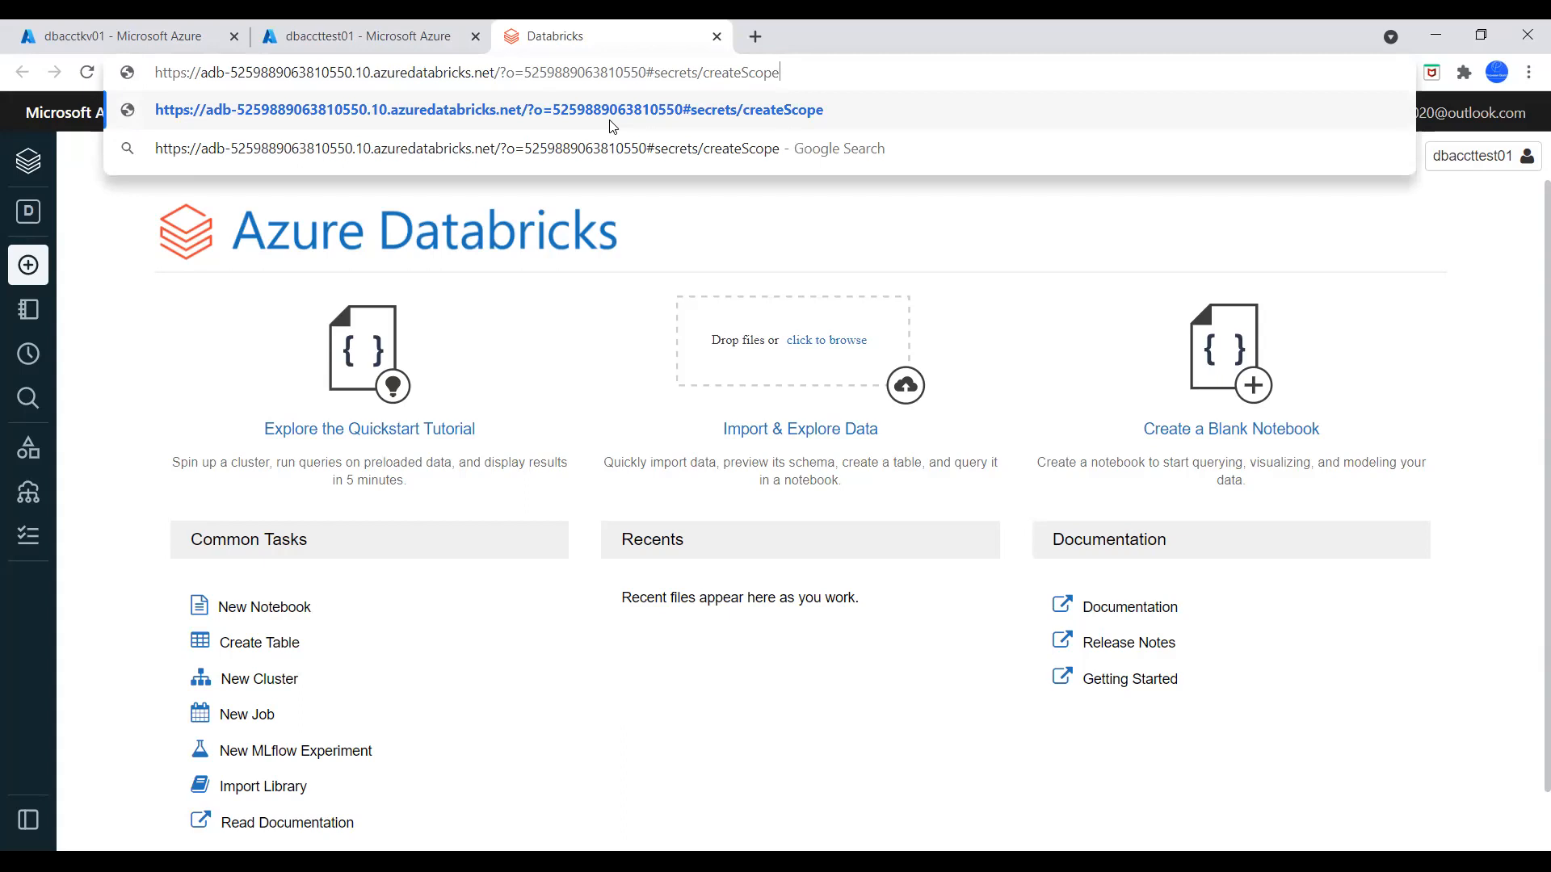
pyautogui.press('Return')
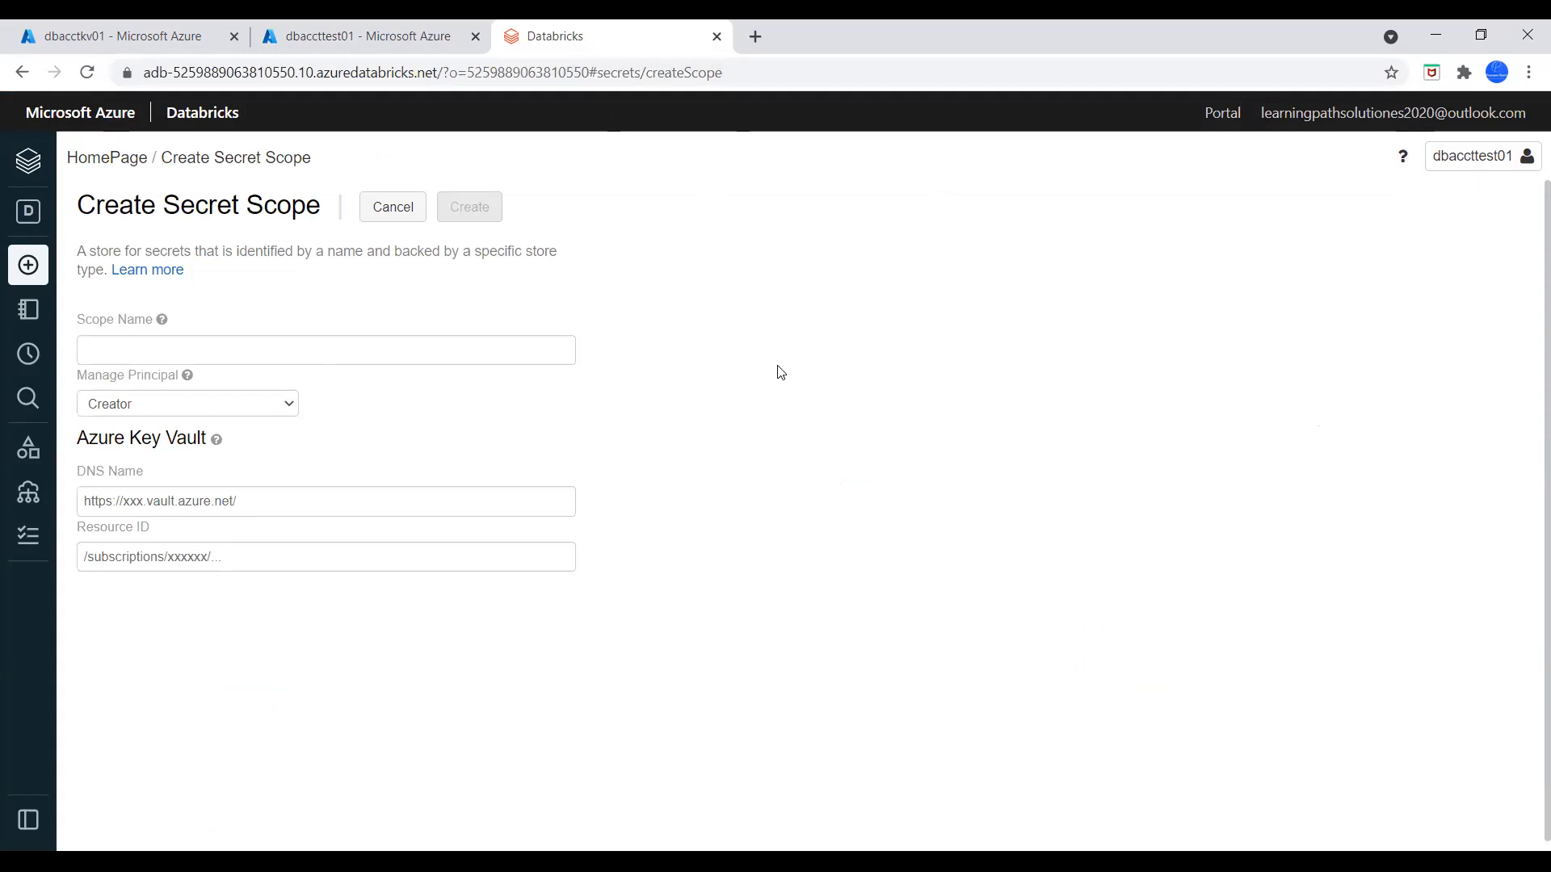
# Enter databrcciks-secret-scope as the scope name and set the manage principal to All Users
pyautogui.click(456, 351)
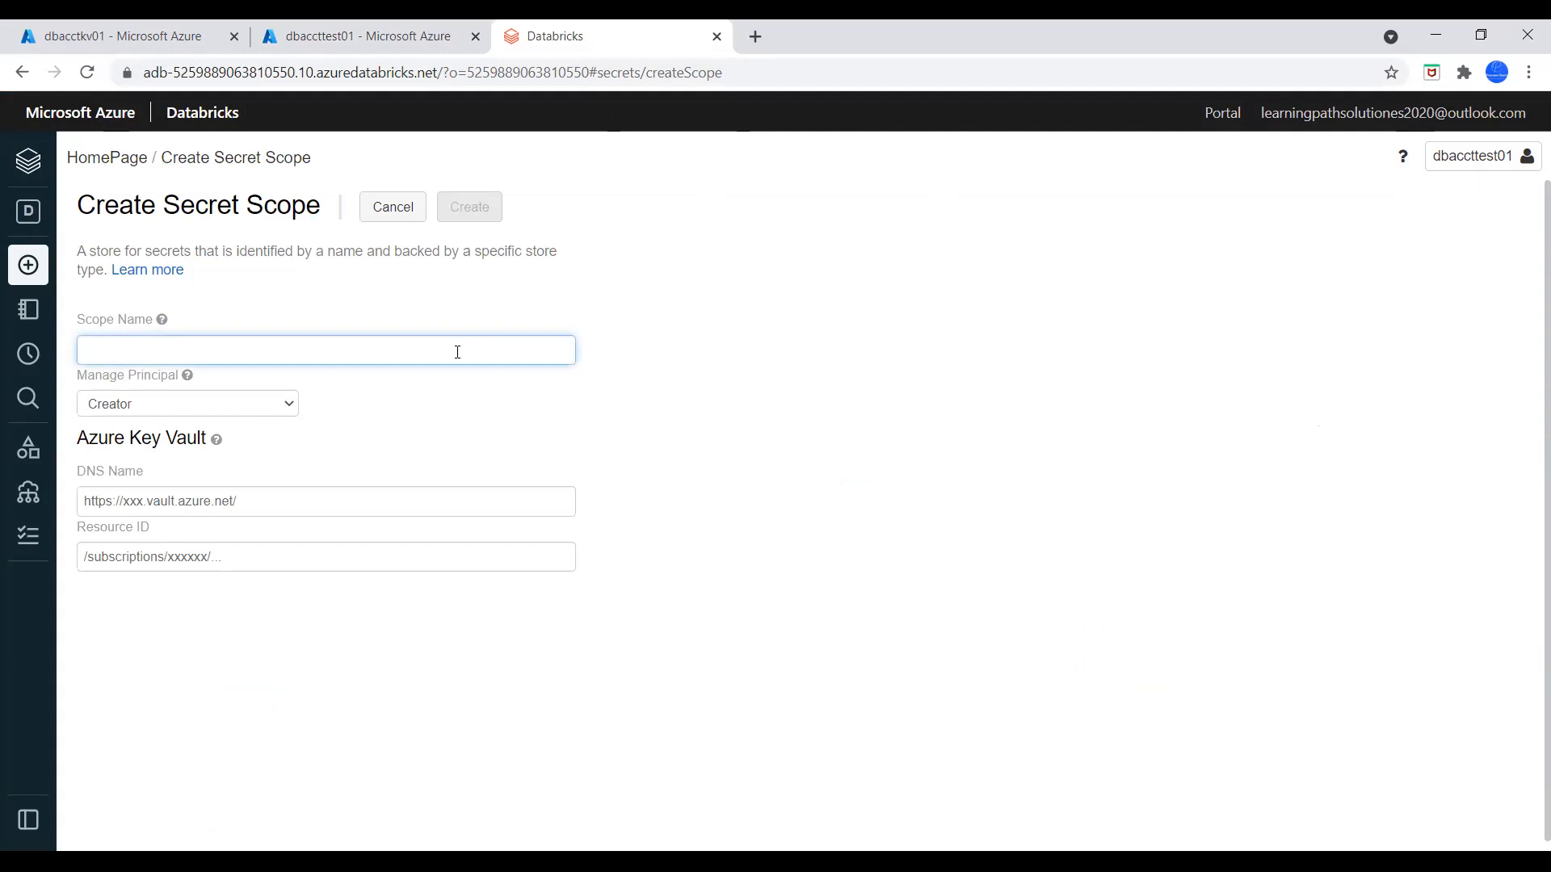
pyautogui.write('databrcciks')
pyautogui.write('ecret-scope')
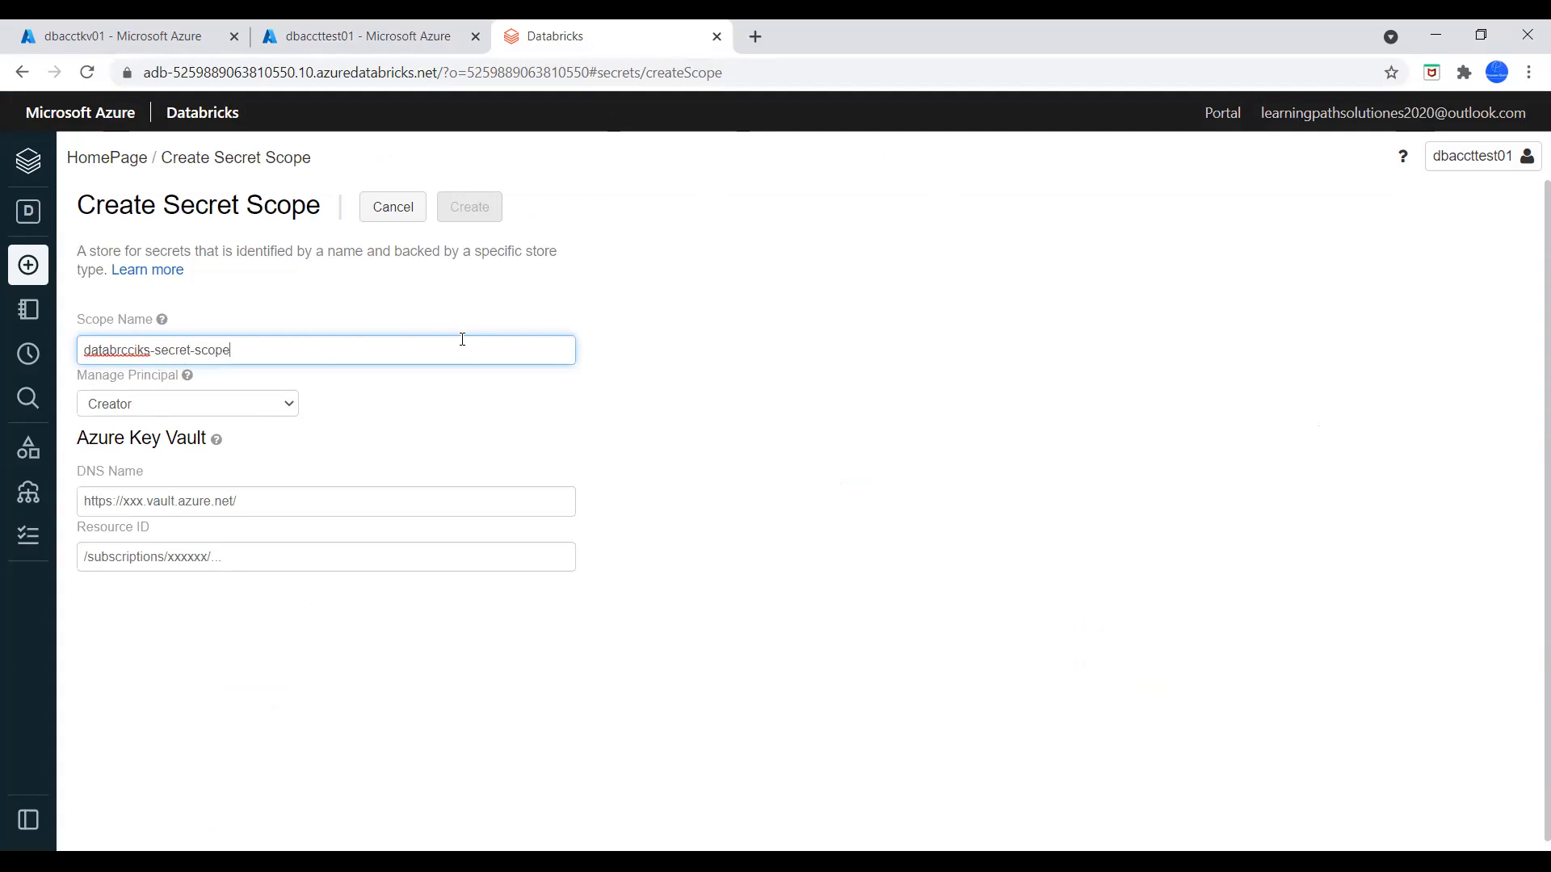
pyautogui.click(285, 405)
pyautogui.click(176, 469)
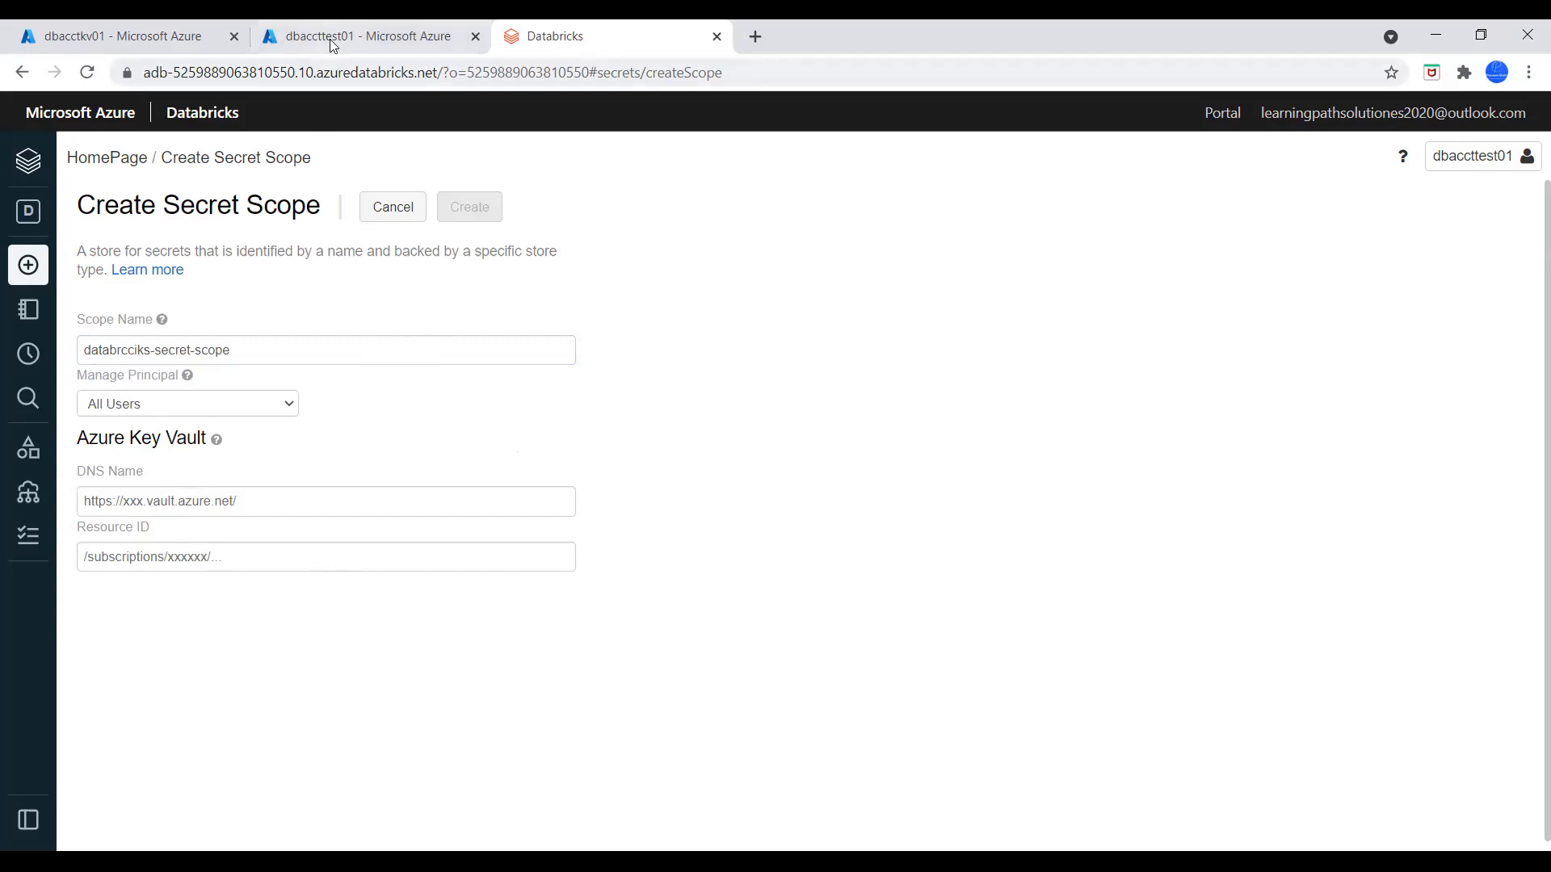
# Copy the Vault URI from the properties of key vault dbacctkv01 and paste it as the secret scope's DNS name
pyautogui.click(154, 34)
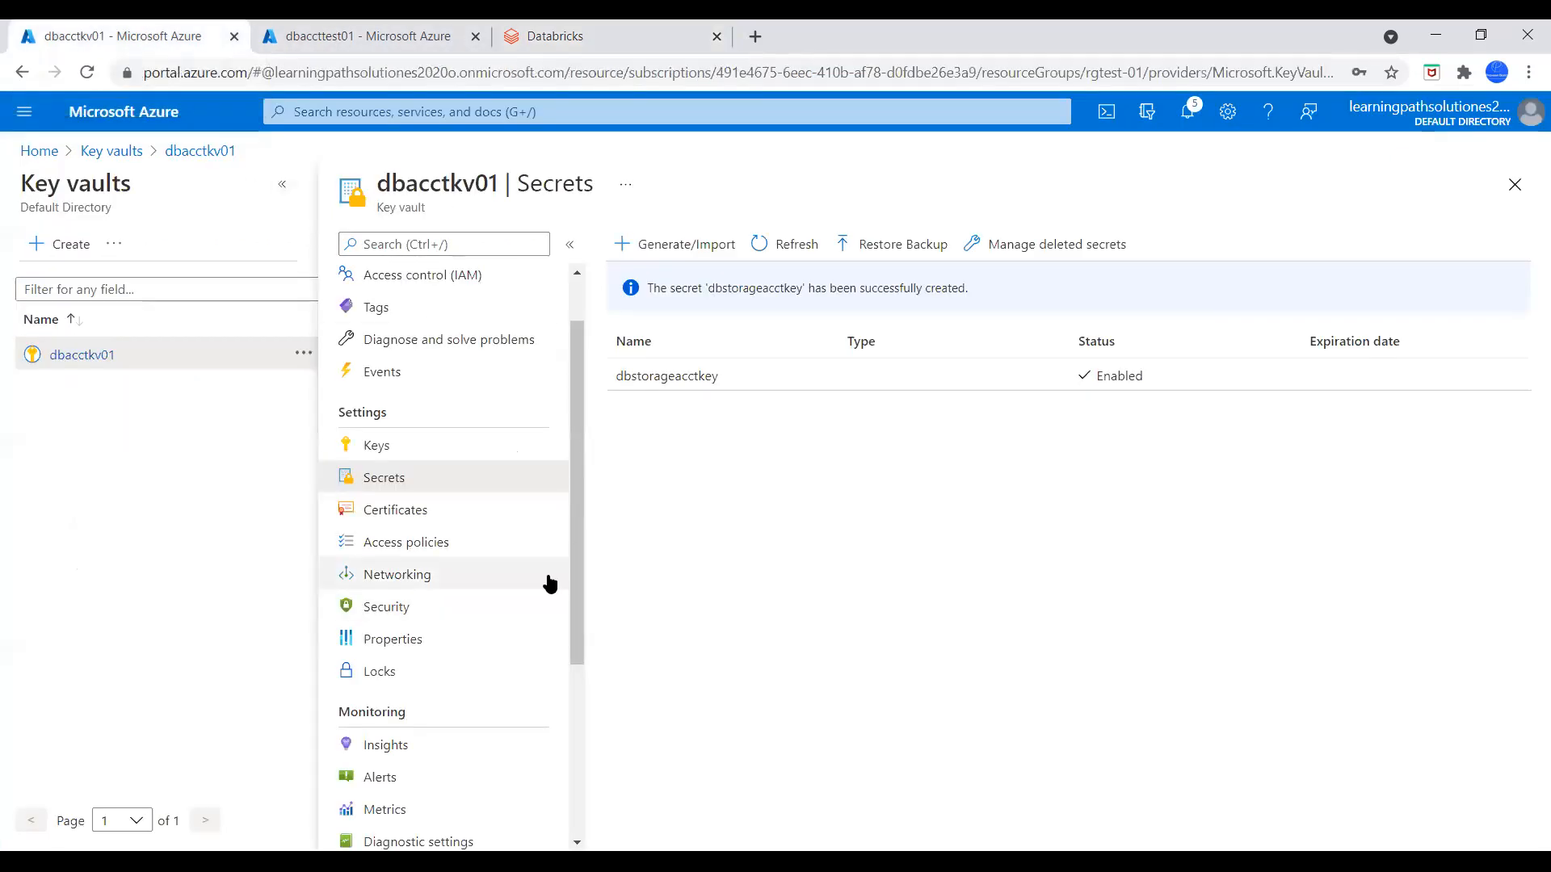
pyautogui.scroll(-2, 577, 526)
pyautogui.moveTo(577, 551); pyautogui.dragTo(585, 592)
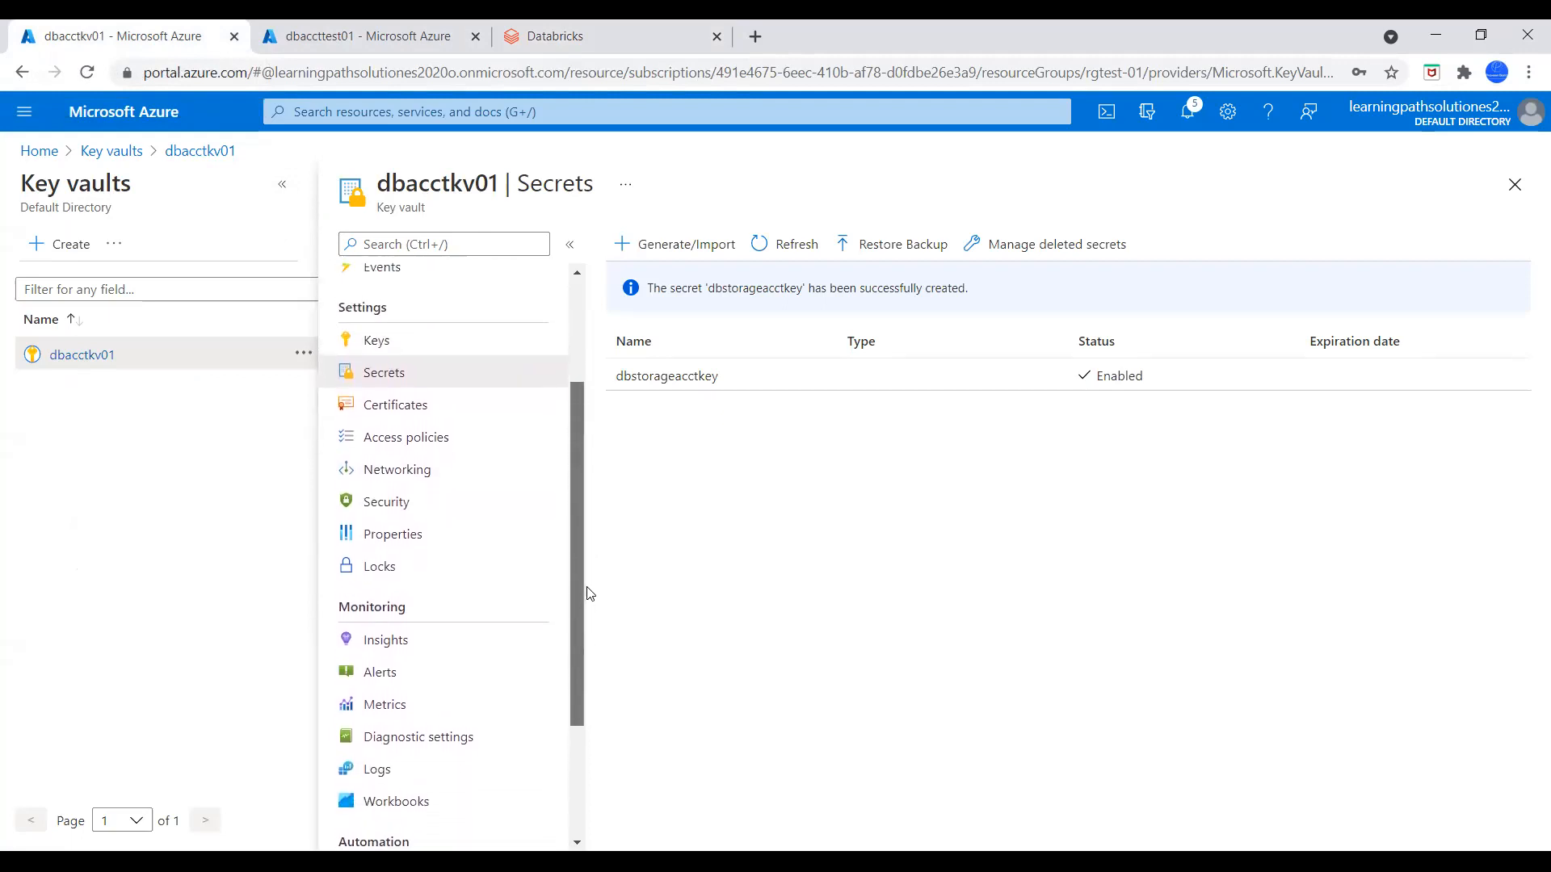
pyautogui.click(406, 545)
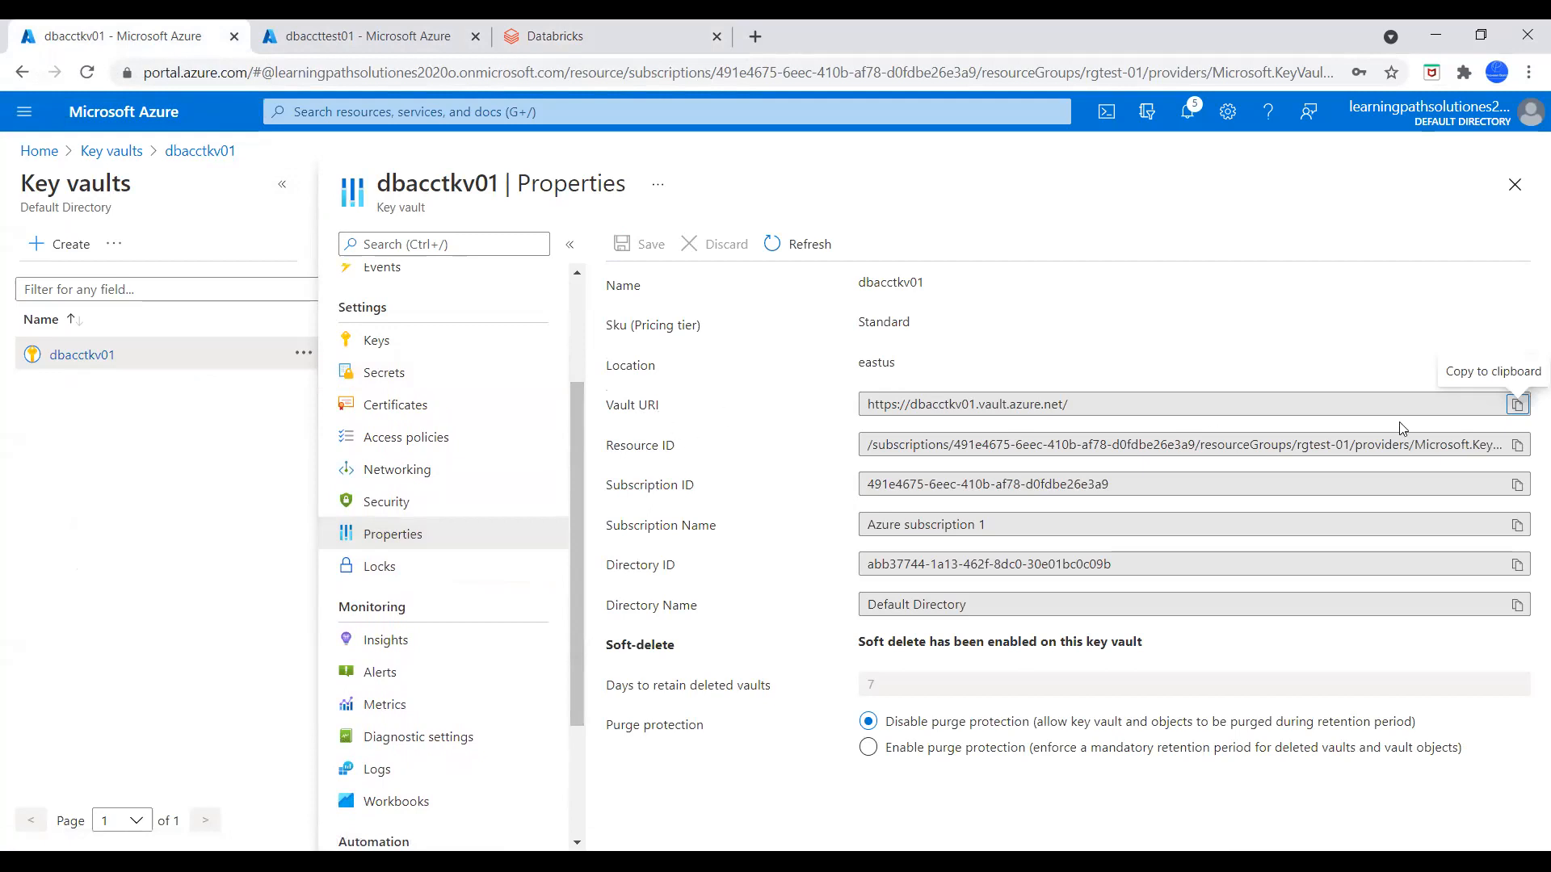
pyautogui.click(1516, 406)
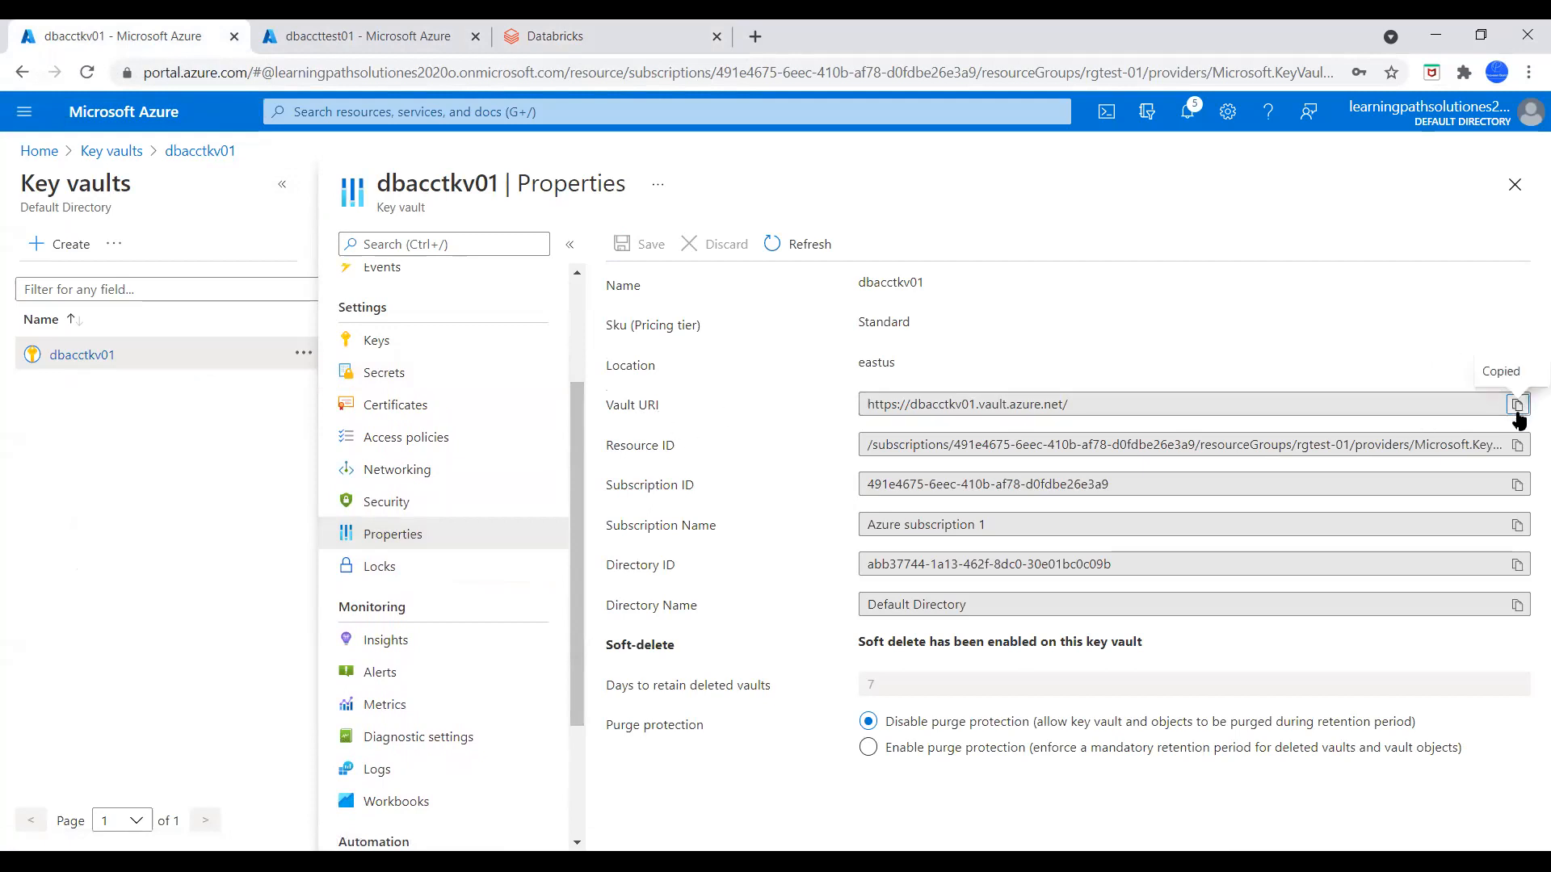
pyautogui.click(610, 37)
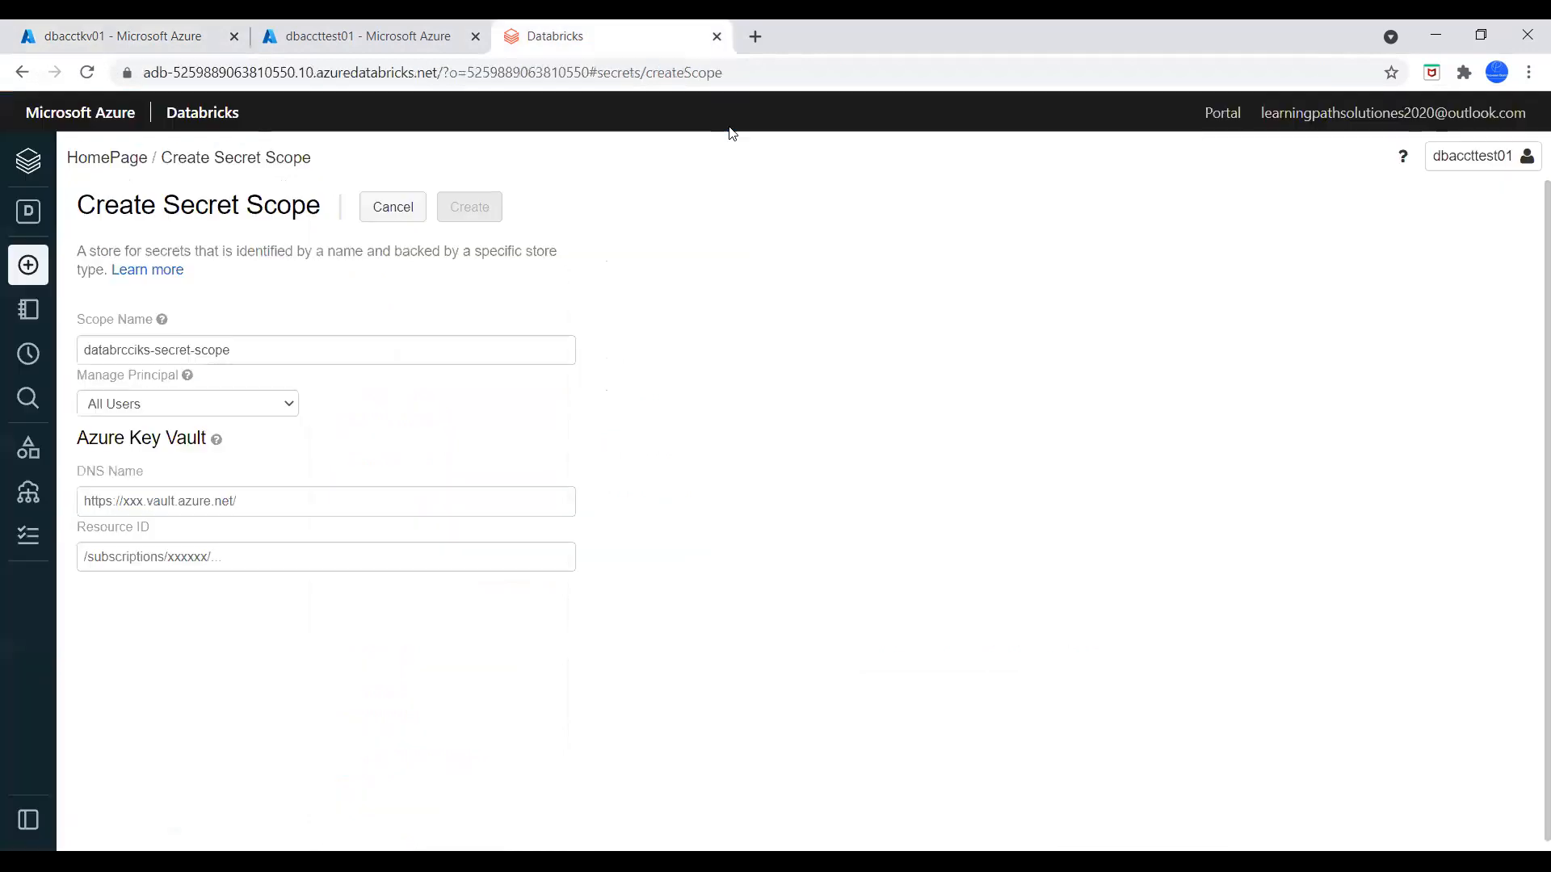
pyautogui.click(212, 501)
pyautogui.hotkey('ctrl', 'v')
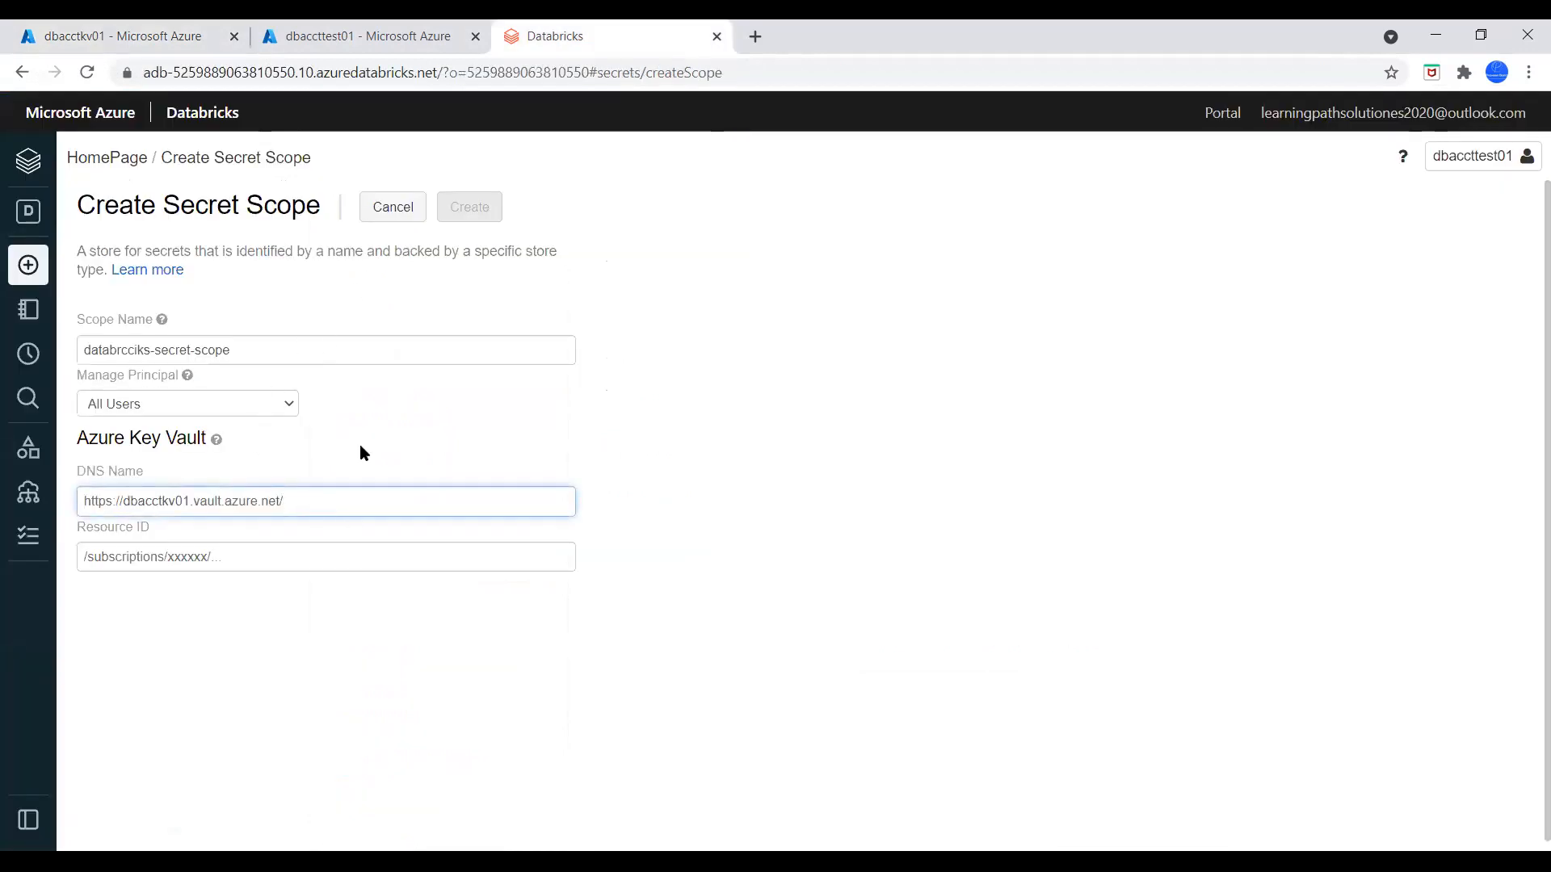
# Copy the Resource ID of key vault dbacctkv01 and paste it as the secret scope's resource ID
pyautogui.click(148, 30)
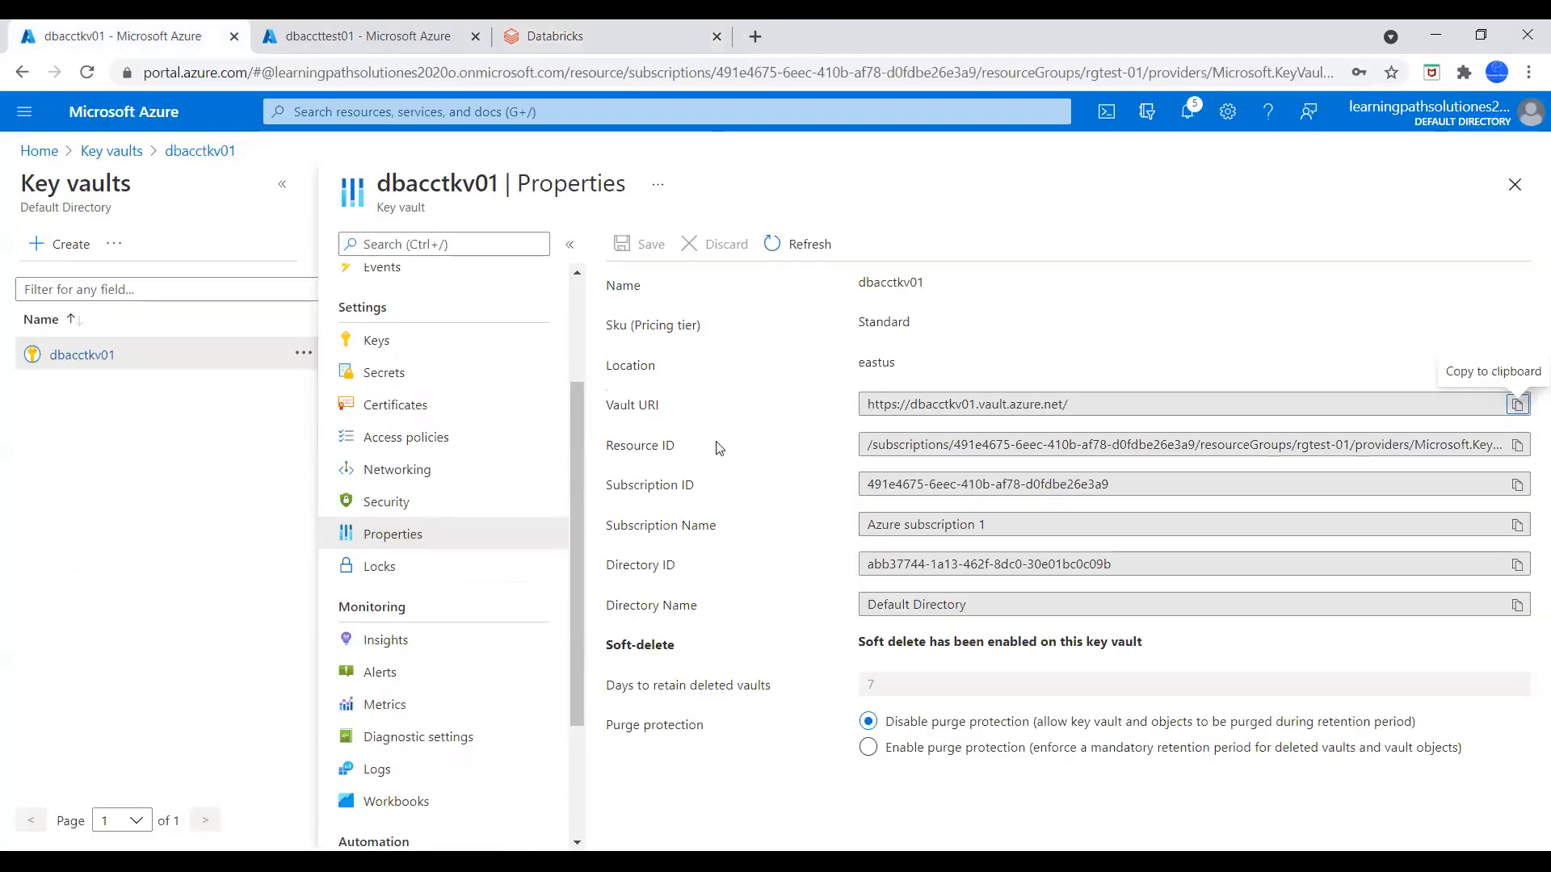
pyautogui.click(1518, 449)
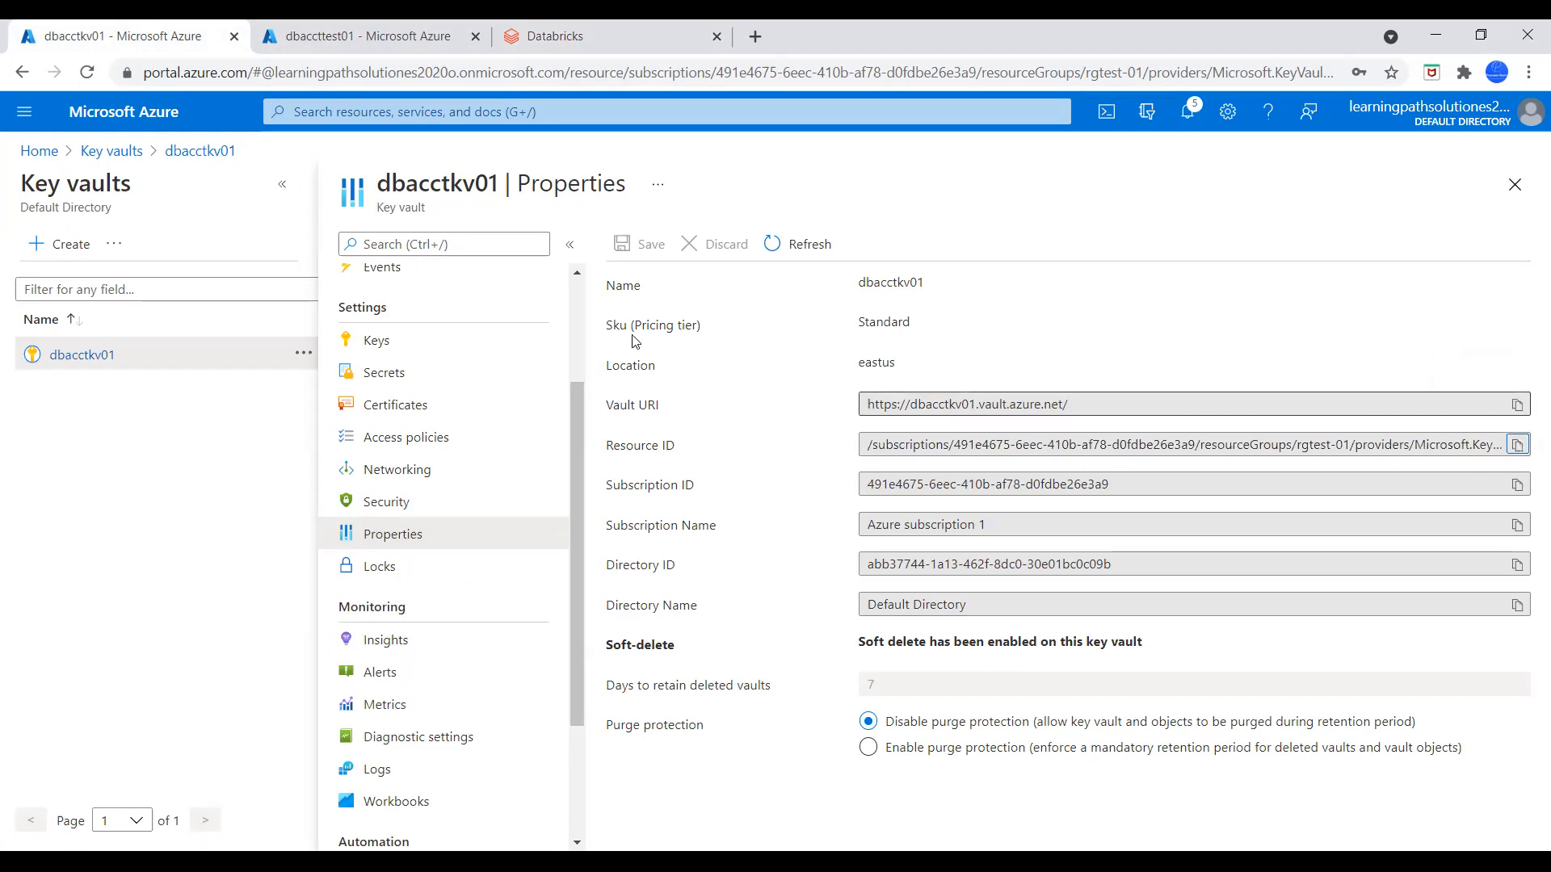
pyautogui.click(554, 36)
pyautogui.click(172, 563)
pyautogui.hotkey('ctrl', 'v')
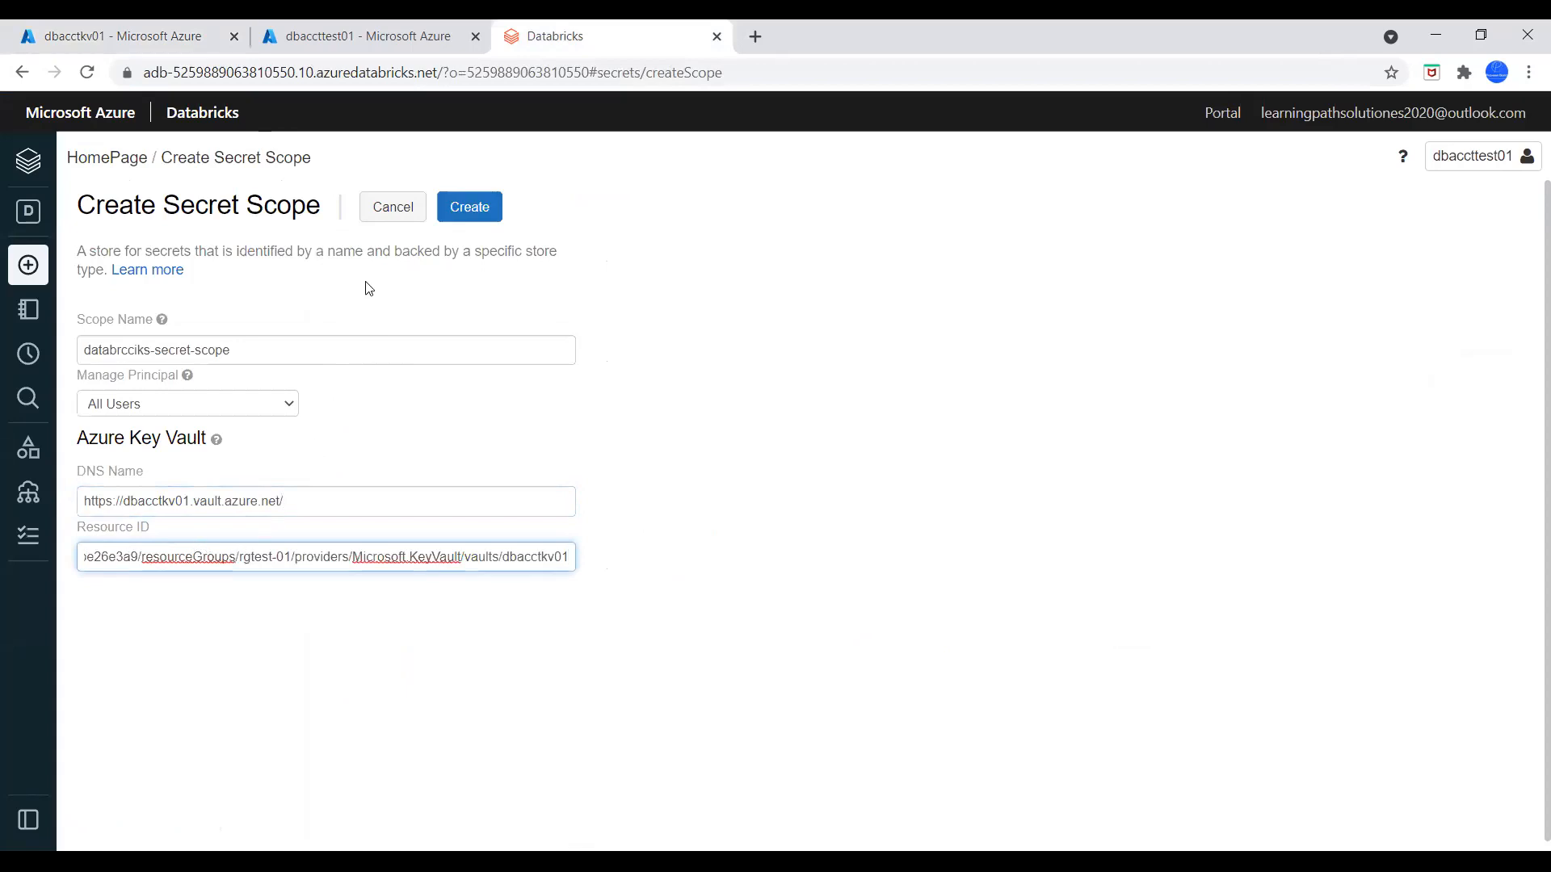
# Correct the misspelled scope name to databricks-secret-scope
pyautogui.moveTo(236, 349); pyautogui.dragTo(79, 348)
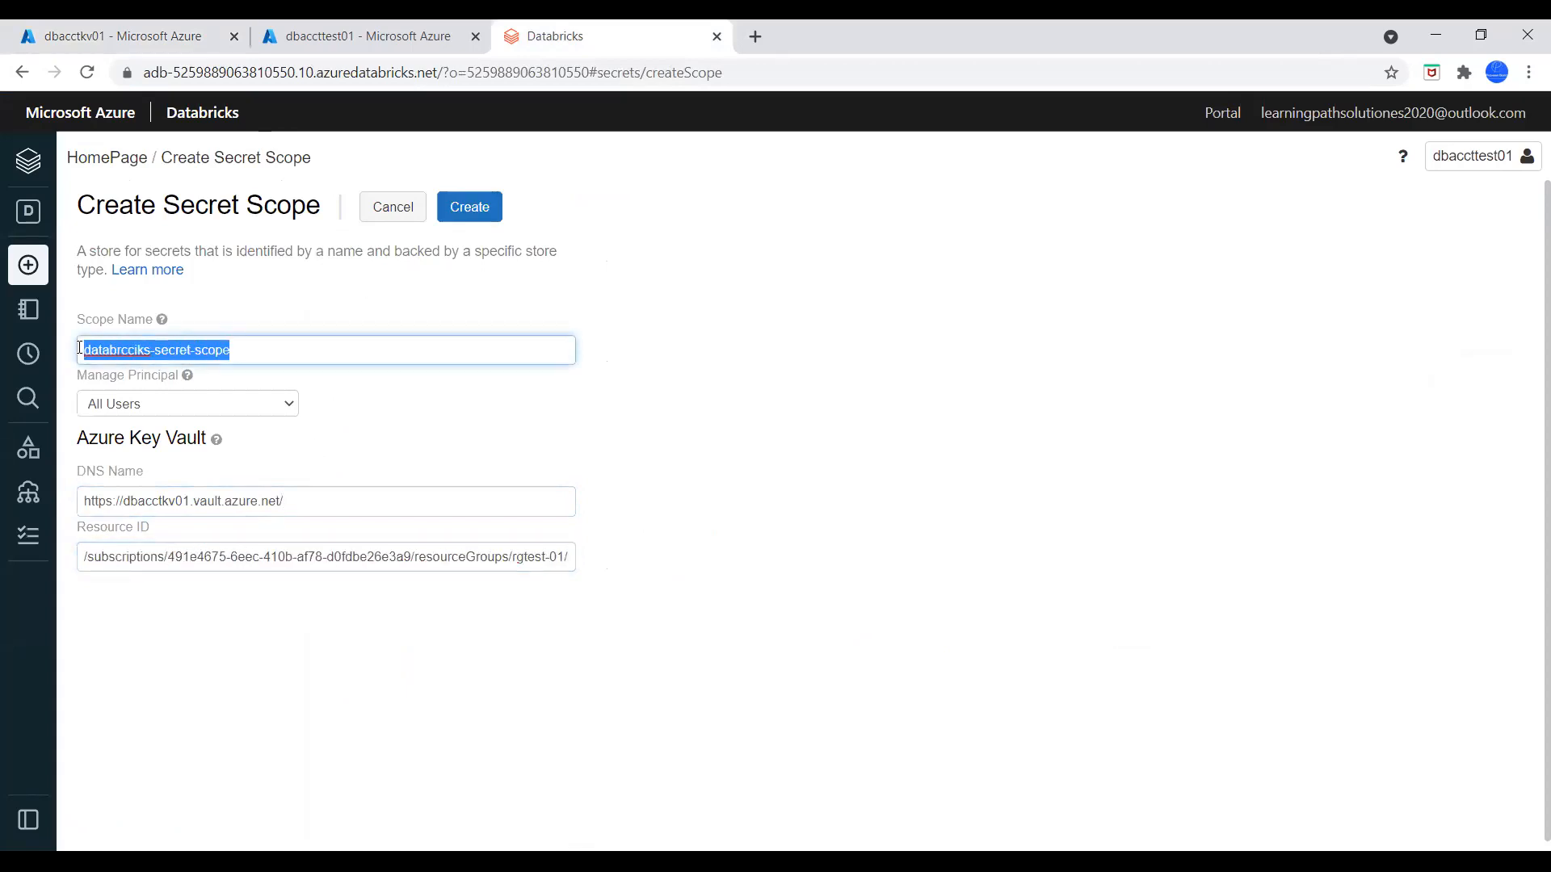
pyautogui.click(824, 861)
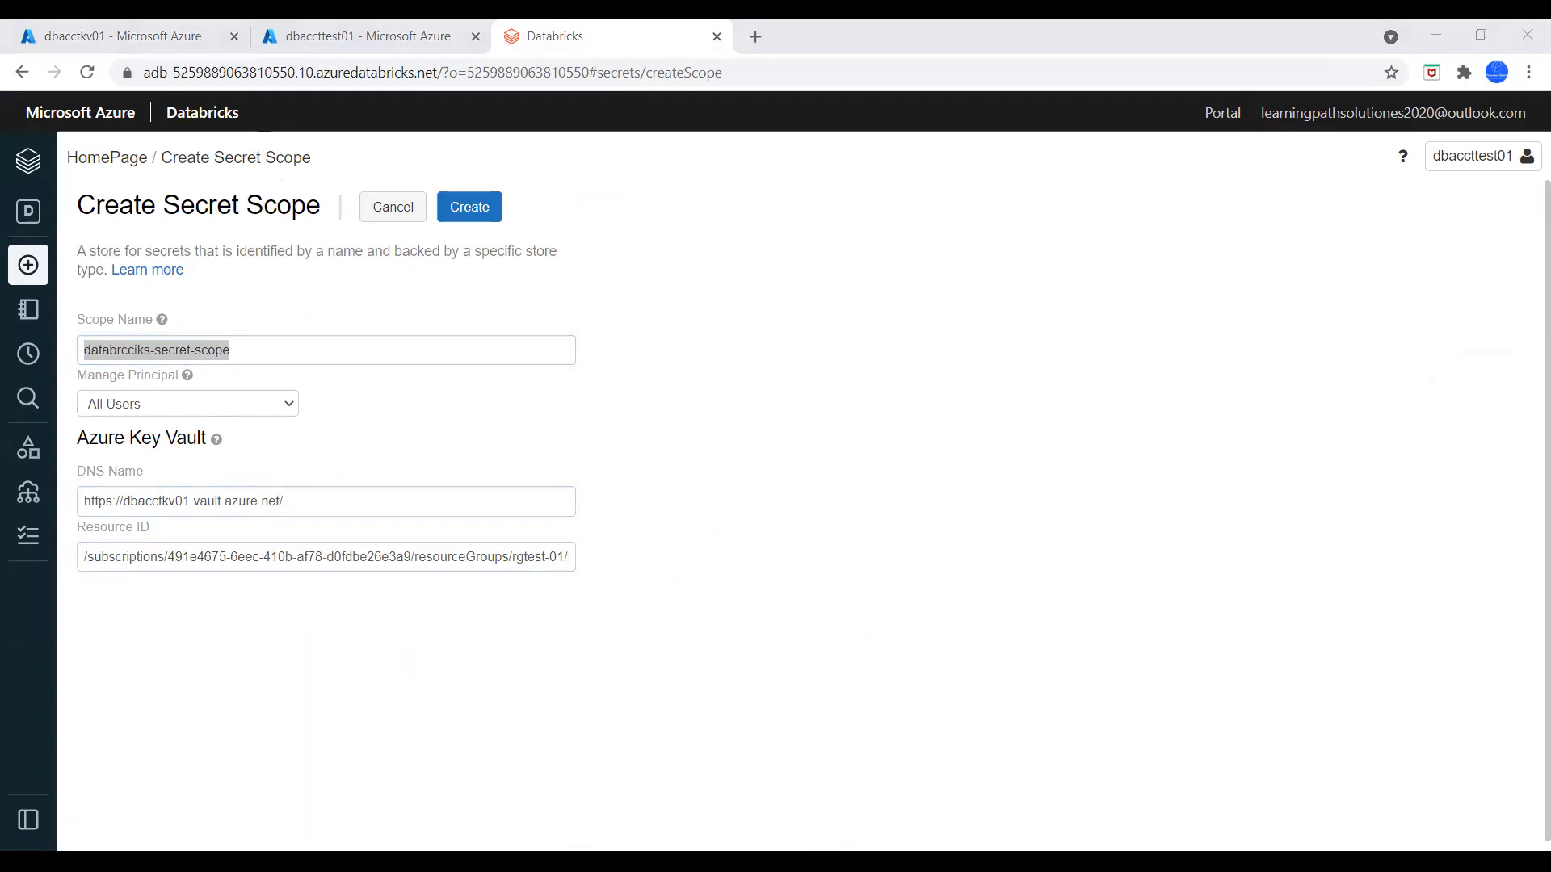
pyautogui.click(421, 350)
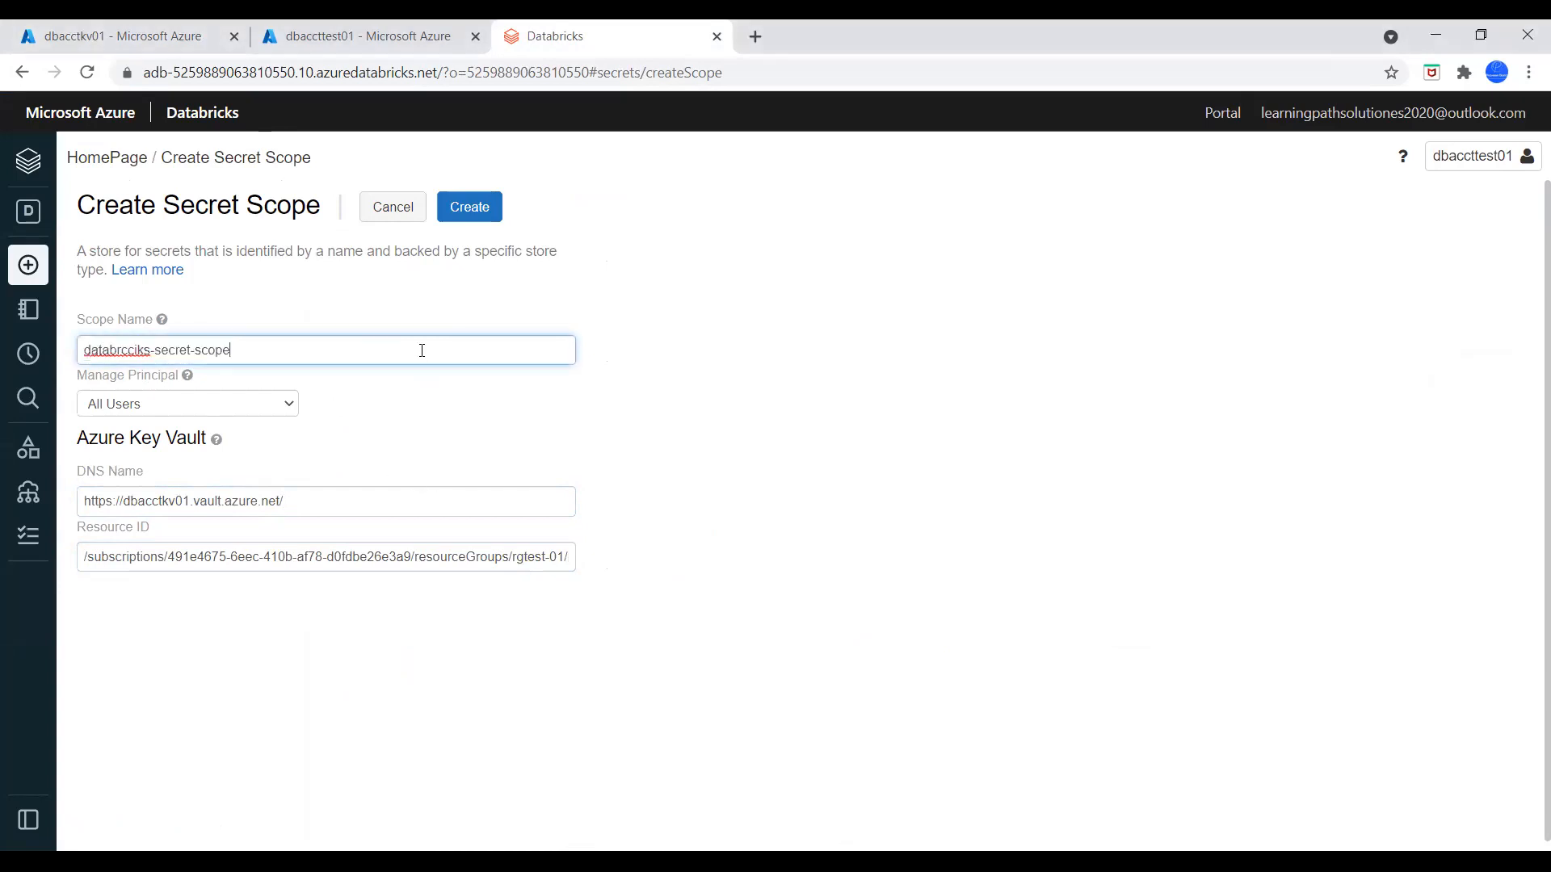
pyautogui.click(136, 349)
pyautogui.press('BackSpace')
pyautogui.press('BackSpace')
pyautogui.write('c')
# Select the corrected scope name, create the Key Vault-backed secret scope and dismiss the confirmation
pyautogui.moveTo(232, 350); pyautogui.dragTo(55, 369)
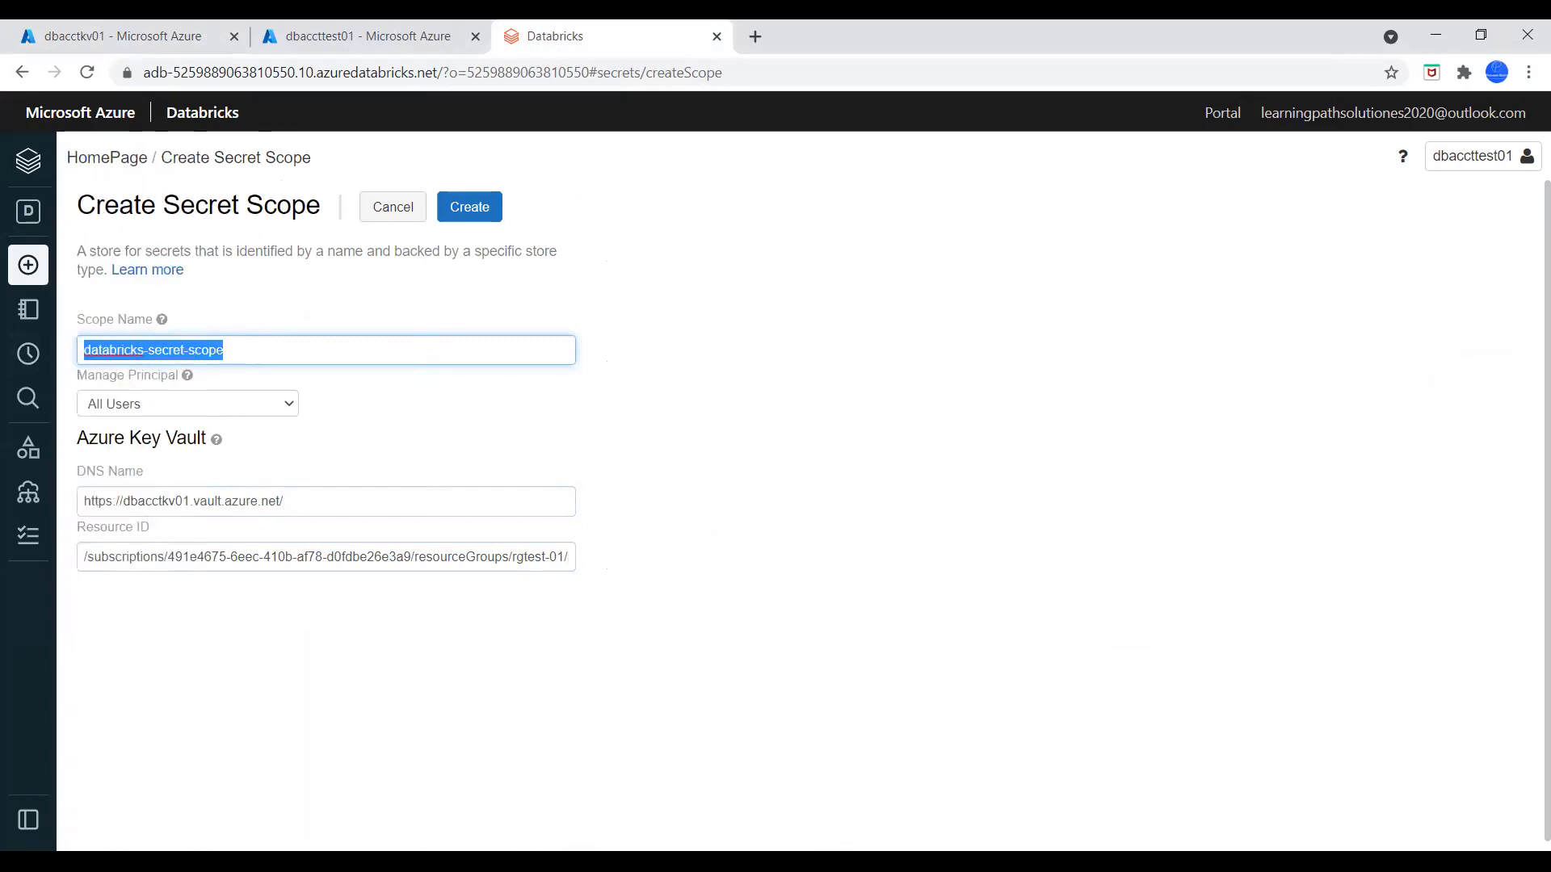
pyautogui.click(404, 861)
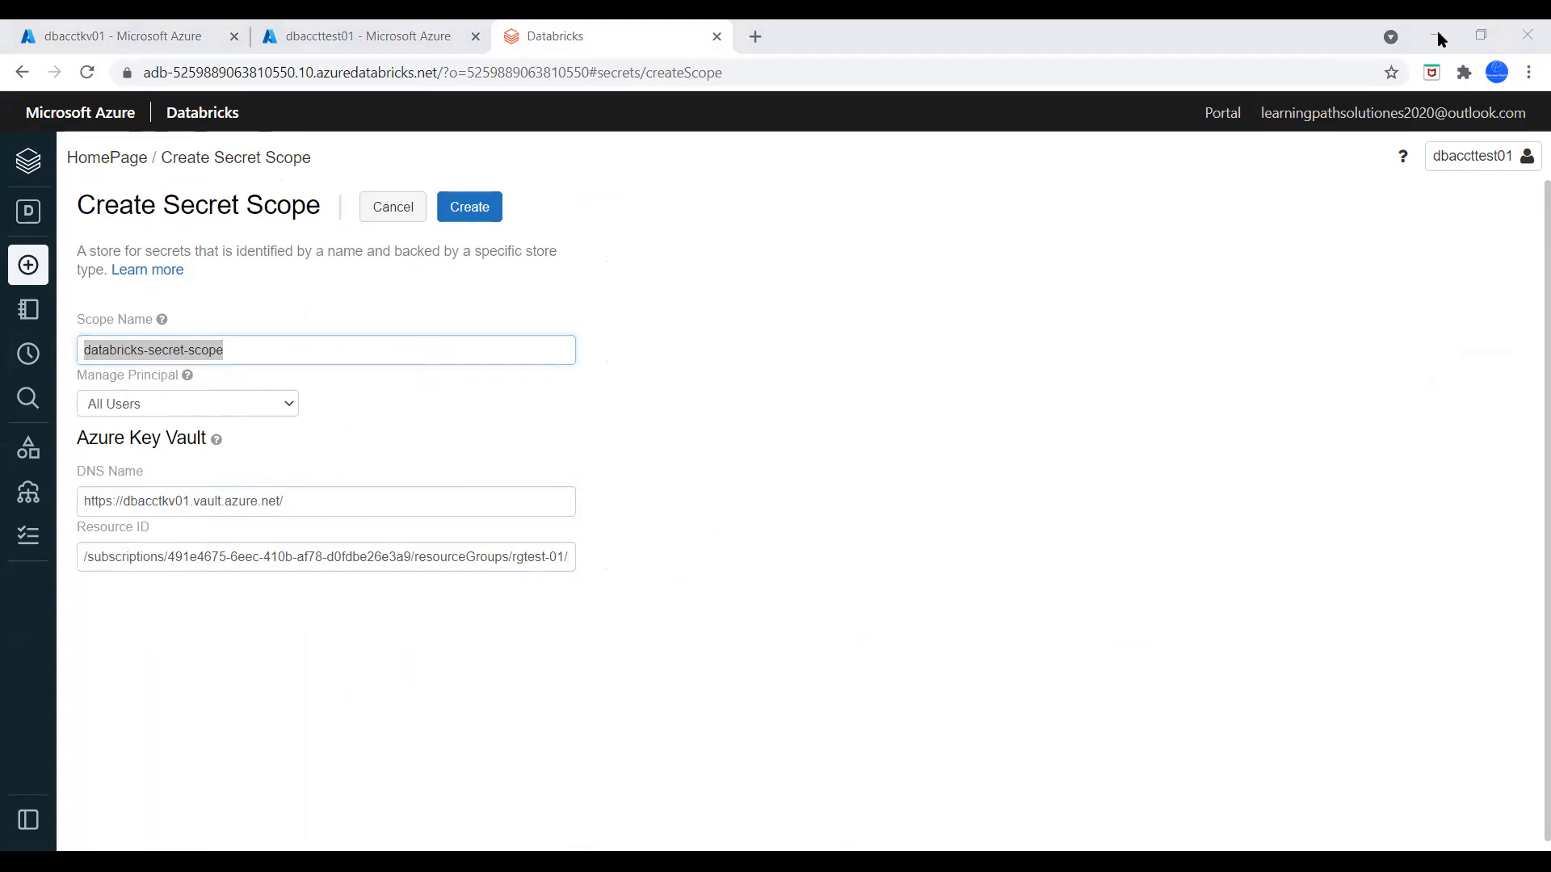
pyautogui.click(718, 372)
pyautogui.click(477, 207)
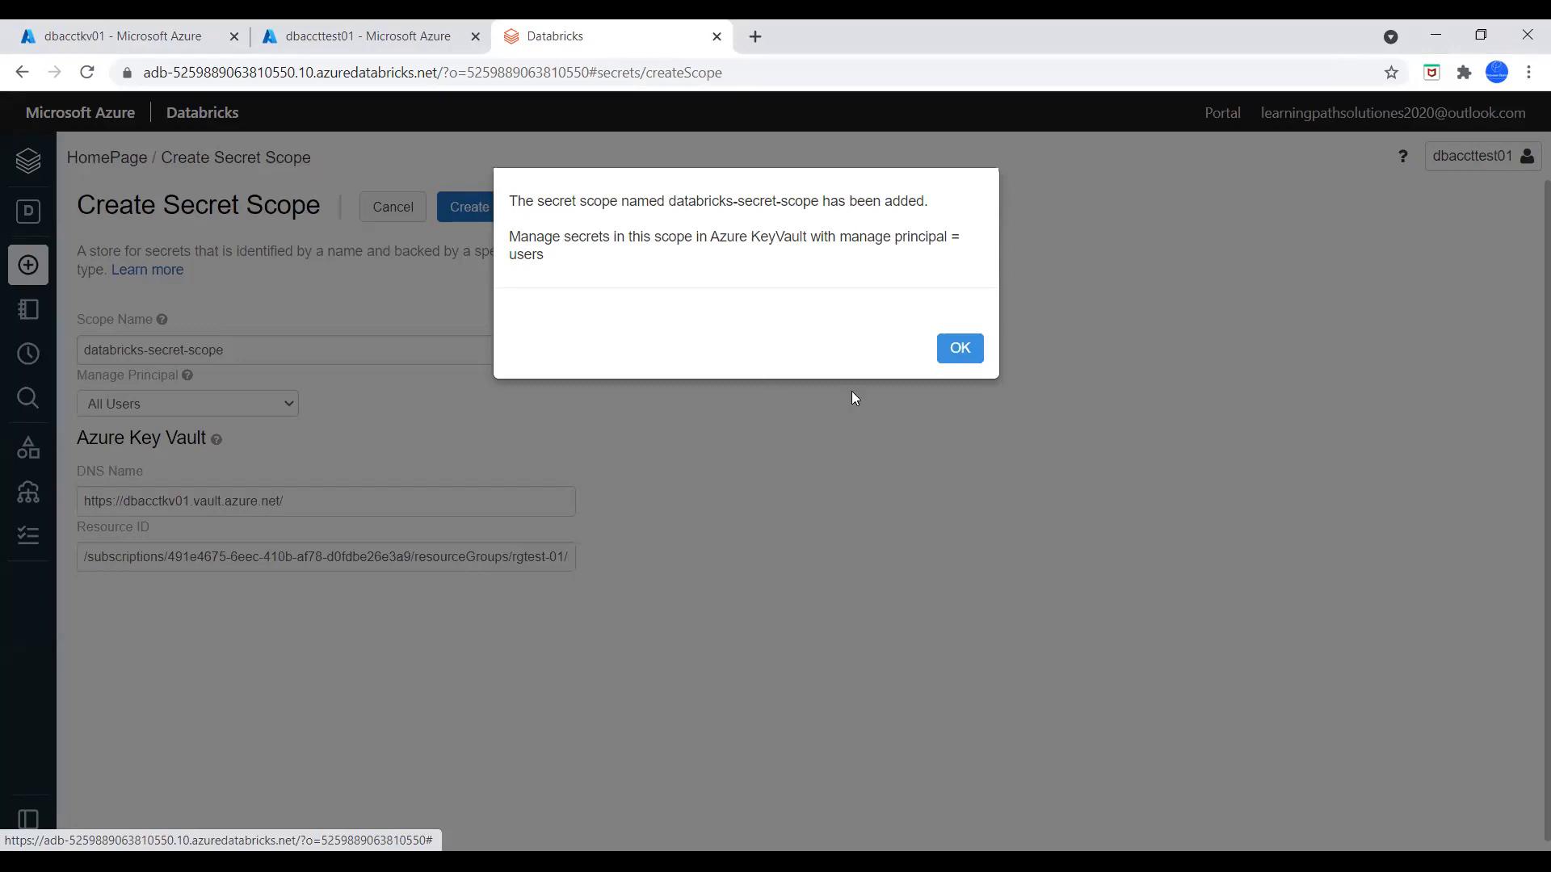
pyautogui.click(955, 355)
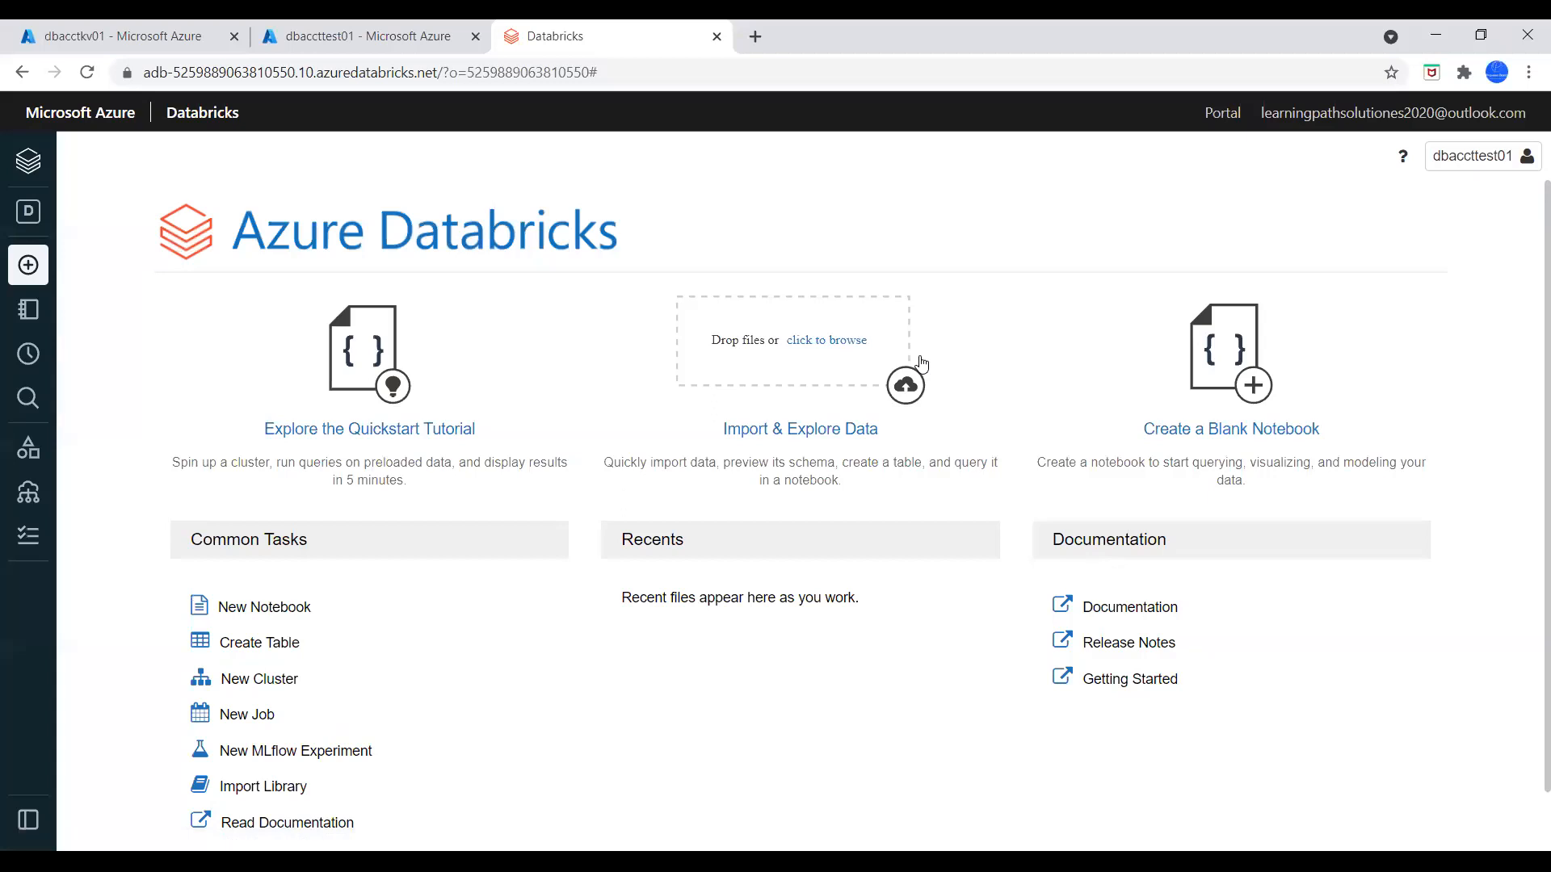
# Start creating a new cluster from the workspace's common tasks and name it cluster-01
pyautogui.moveTo(39, 443)
pyautogui.scroll(-1, 577, 762)
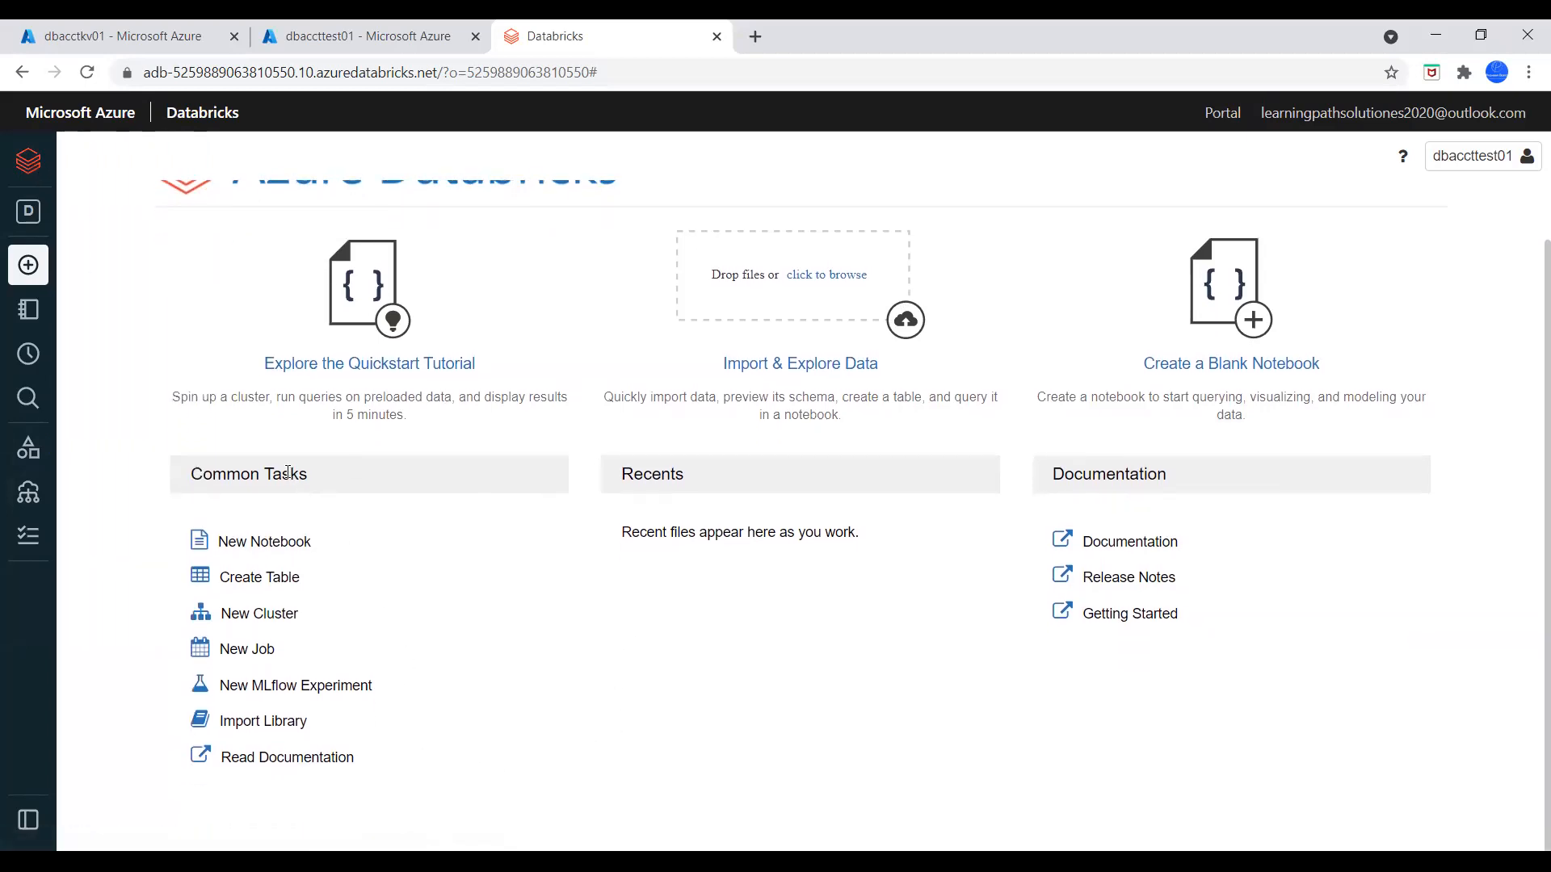
pyautogui.click(280, 620)
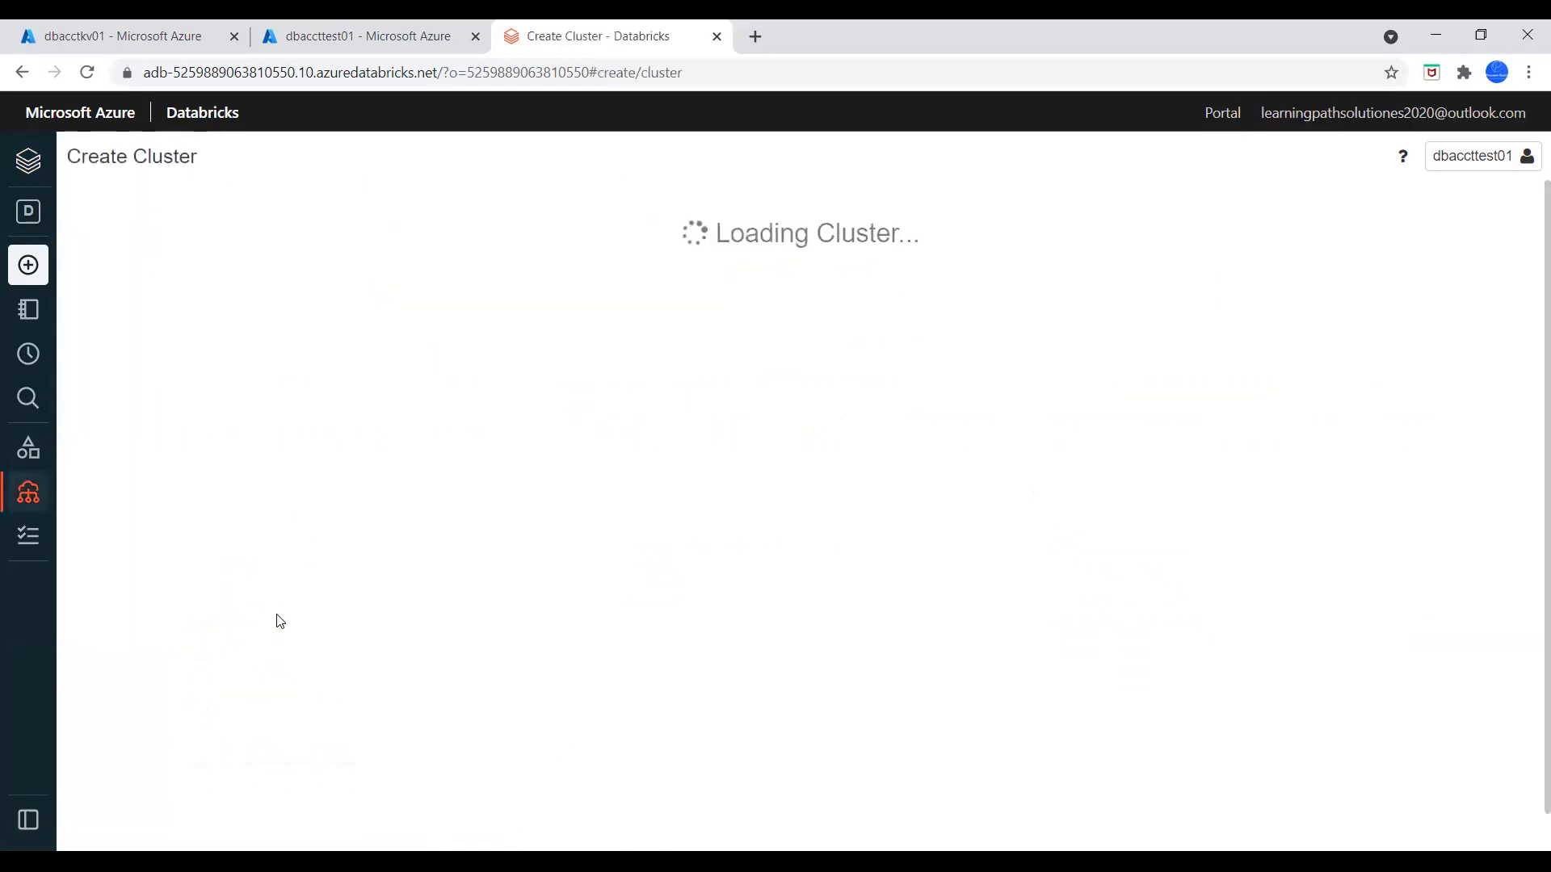
pyautogui.click(179, 283)
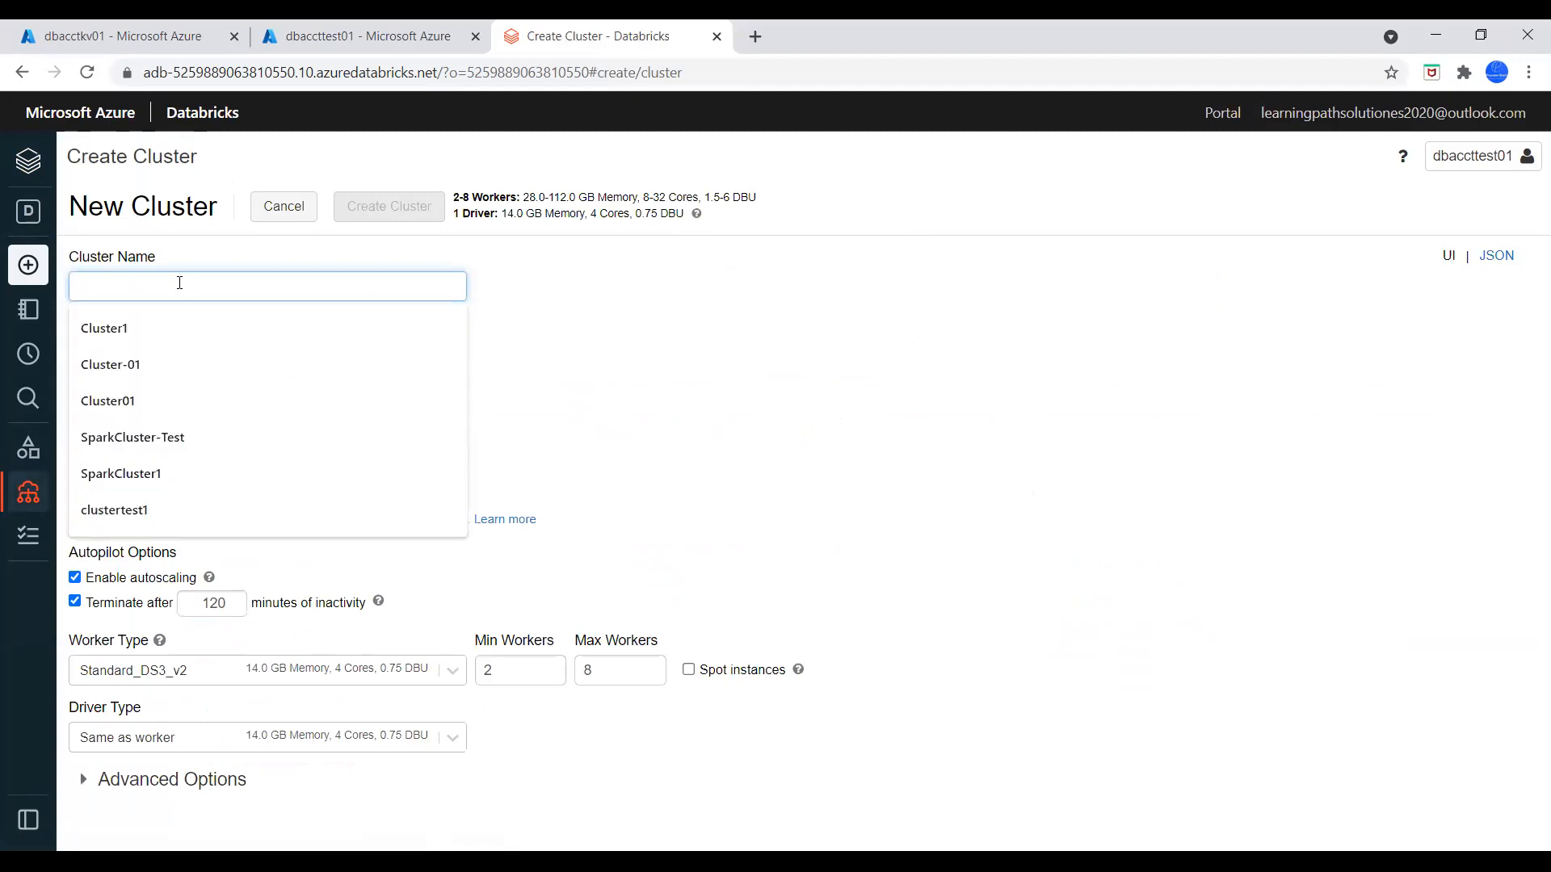
pyautogui.write('cluster')
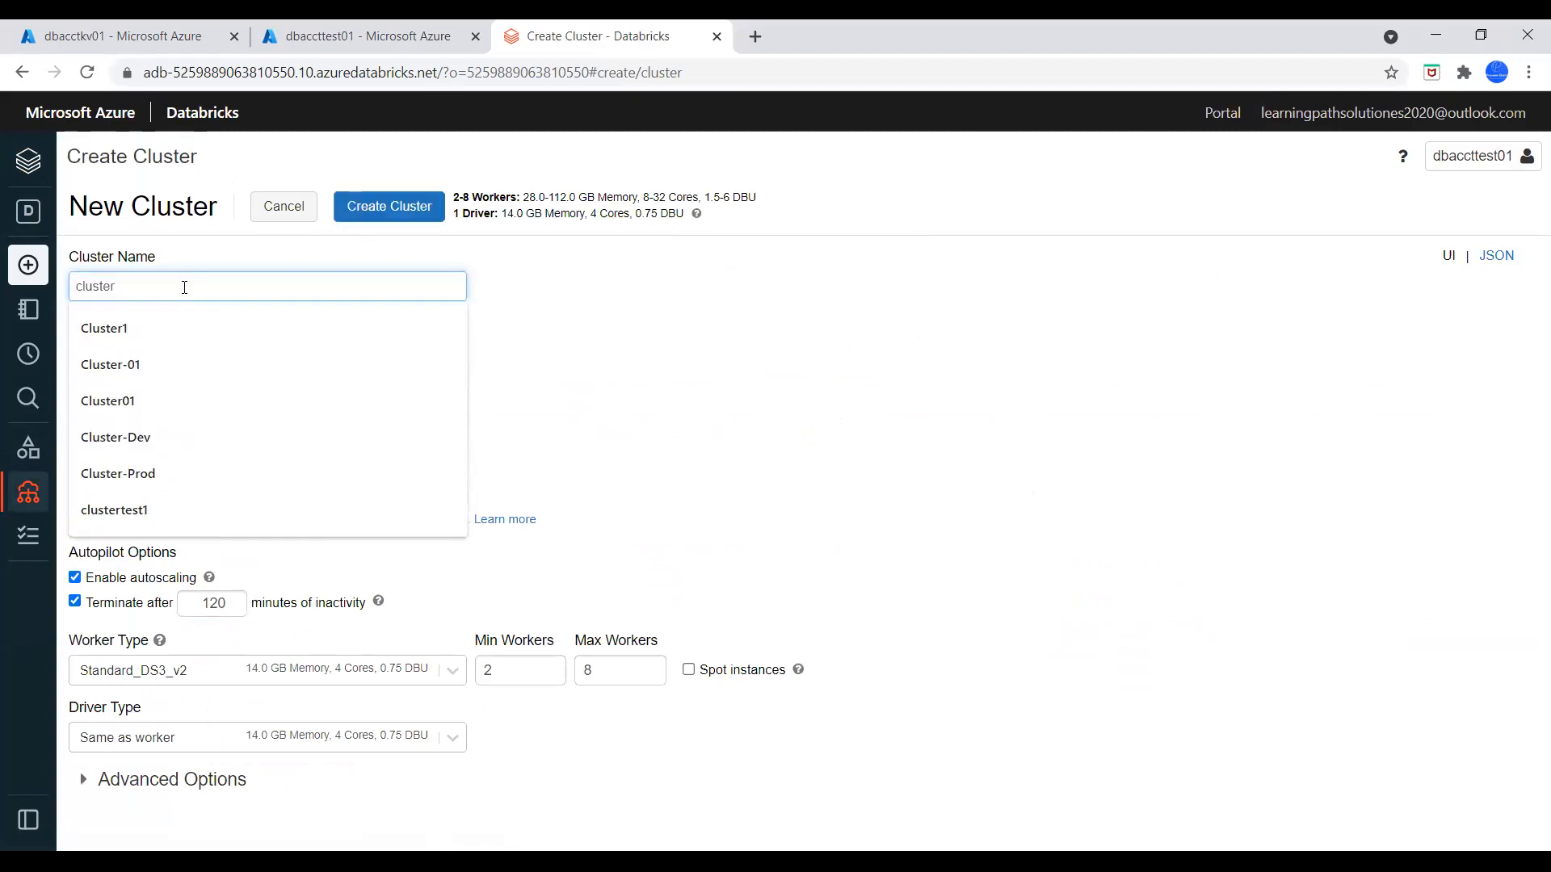
pyautogui.write('-01')
pyautogui.click(658, 277)
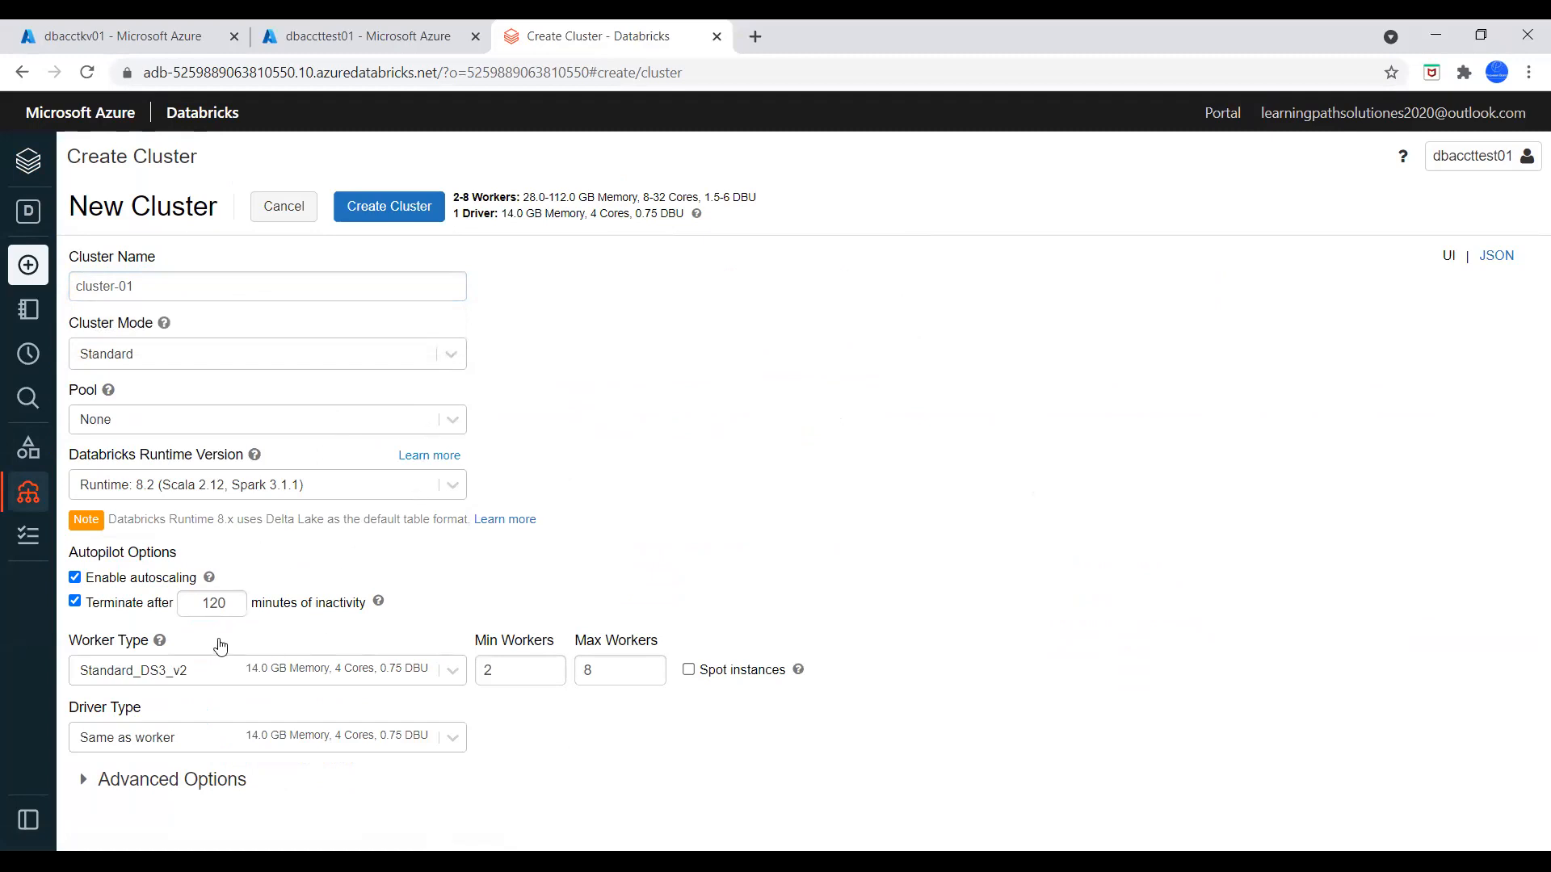
# Set the cluster to terminate after 30 minutes of inactivity and create it
pyautogui.click(233, 607)
pyautogui.click(233, 607)
pyautogui.moveTo(226, 602); pyautogui.dragTo(181, 596)
pyautogui.write('30')
pyautogui.click(875, 549)
pyautogui.click(395, 208)
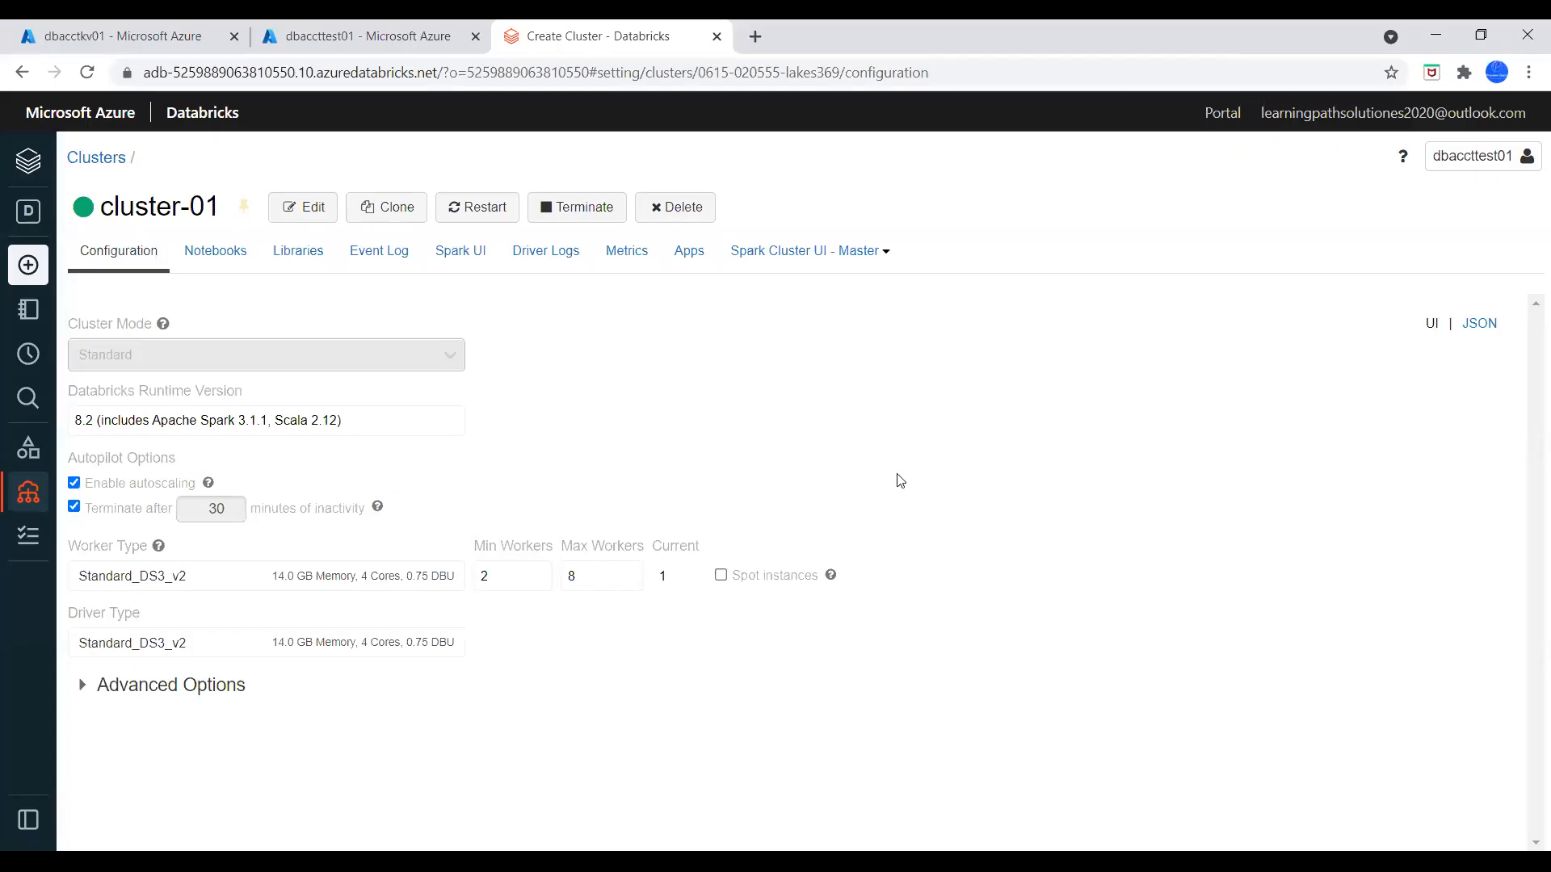
# Create a new Python notebook named notebook01 attached to cluster-01 from the workspace's common tasks
pyautogui.click(35, 169)
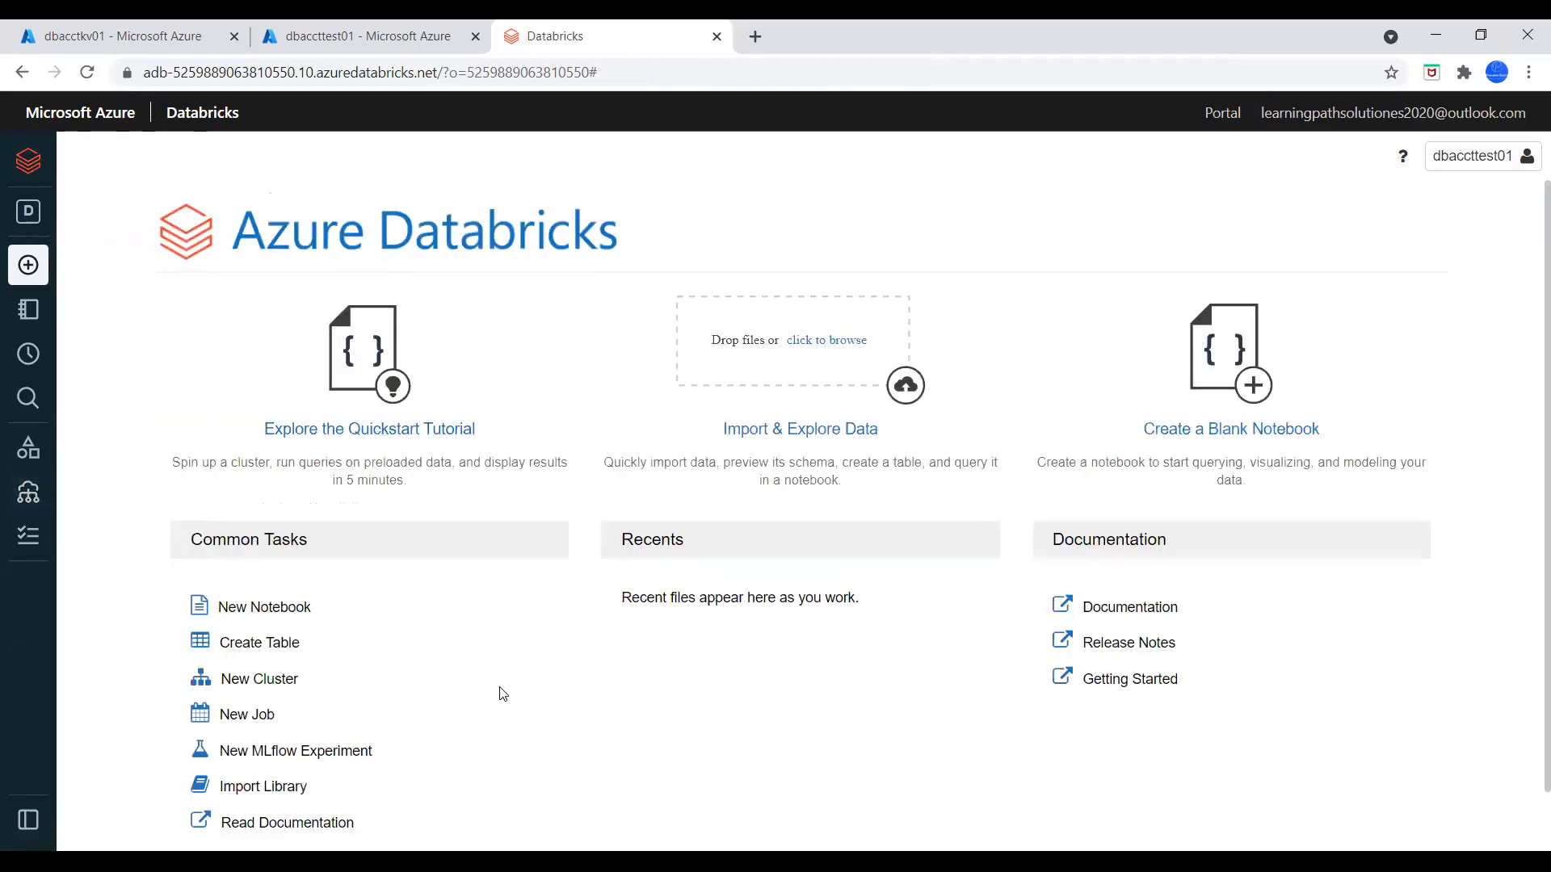
pyautogui.scroll(-1, 420, 662)
pyautogui.click(273, 546)
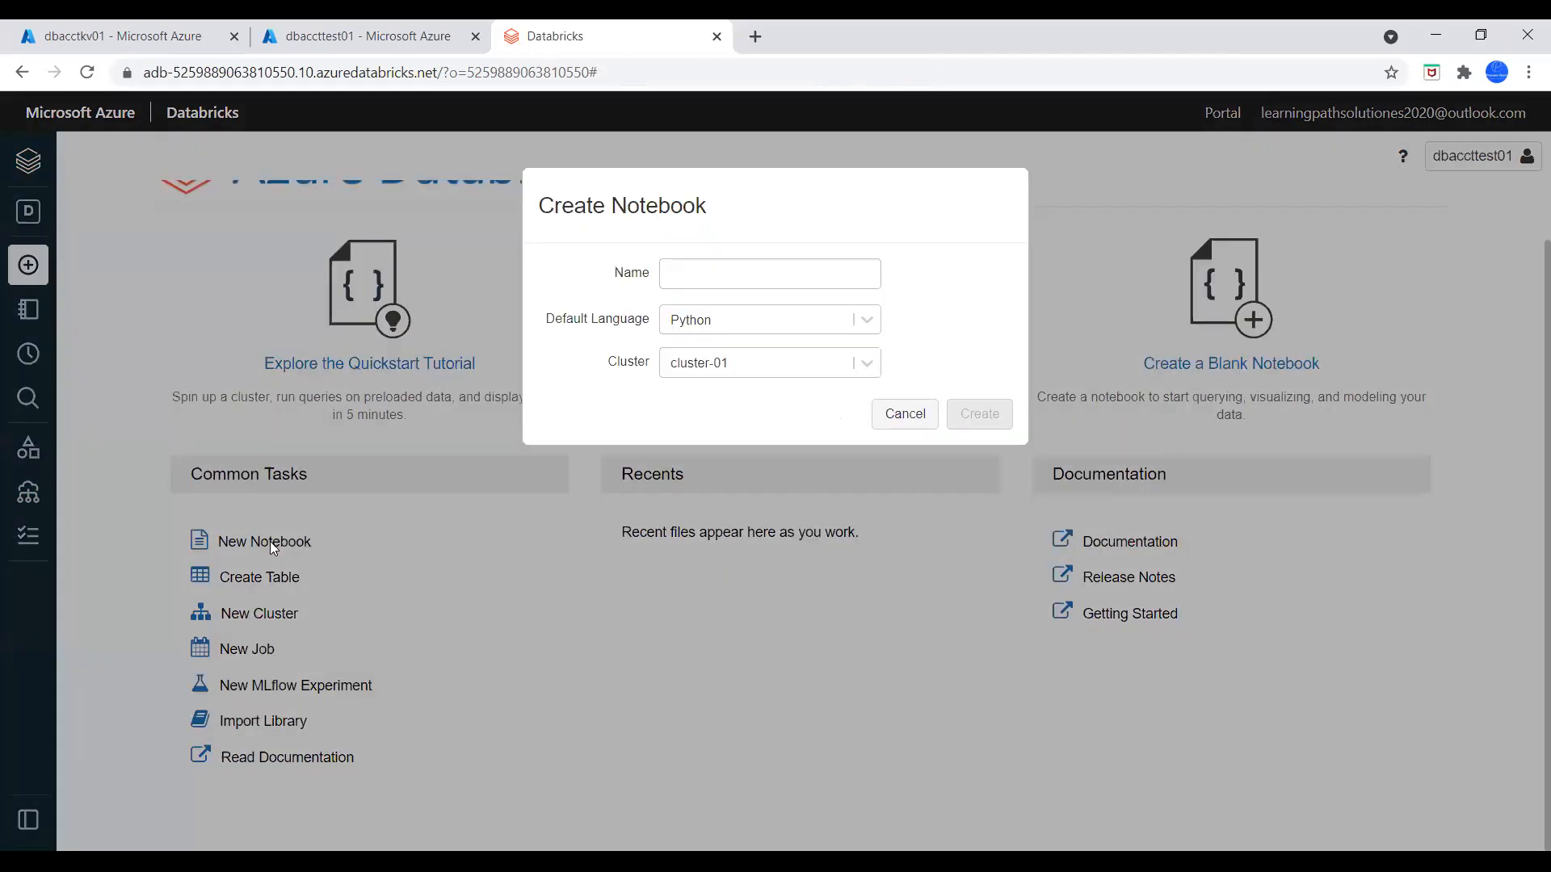
pyautogui.click(722, 272)
pyautogui.write('notebook01')
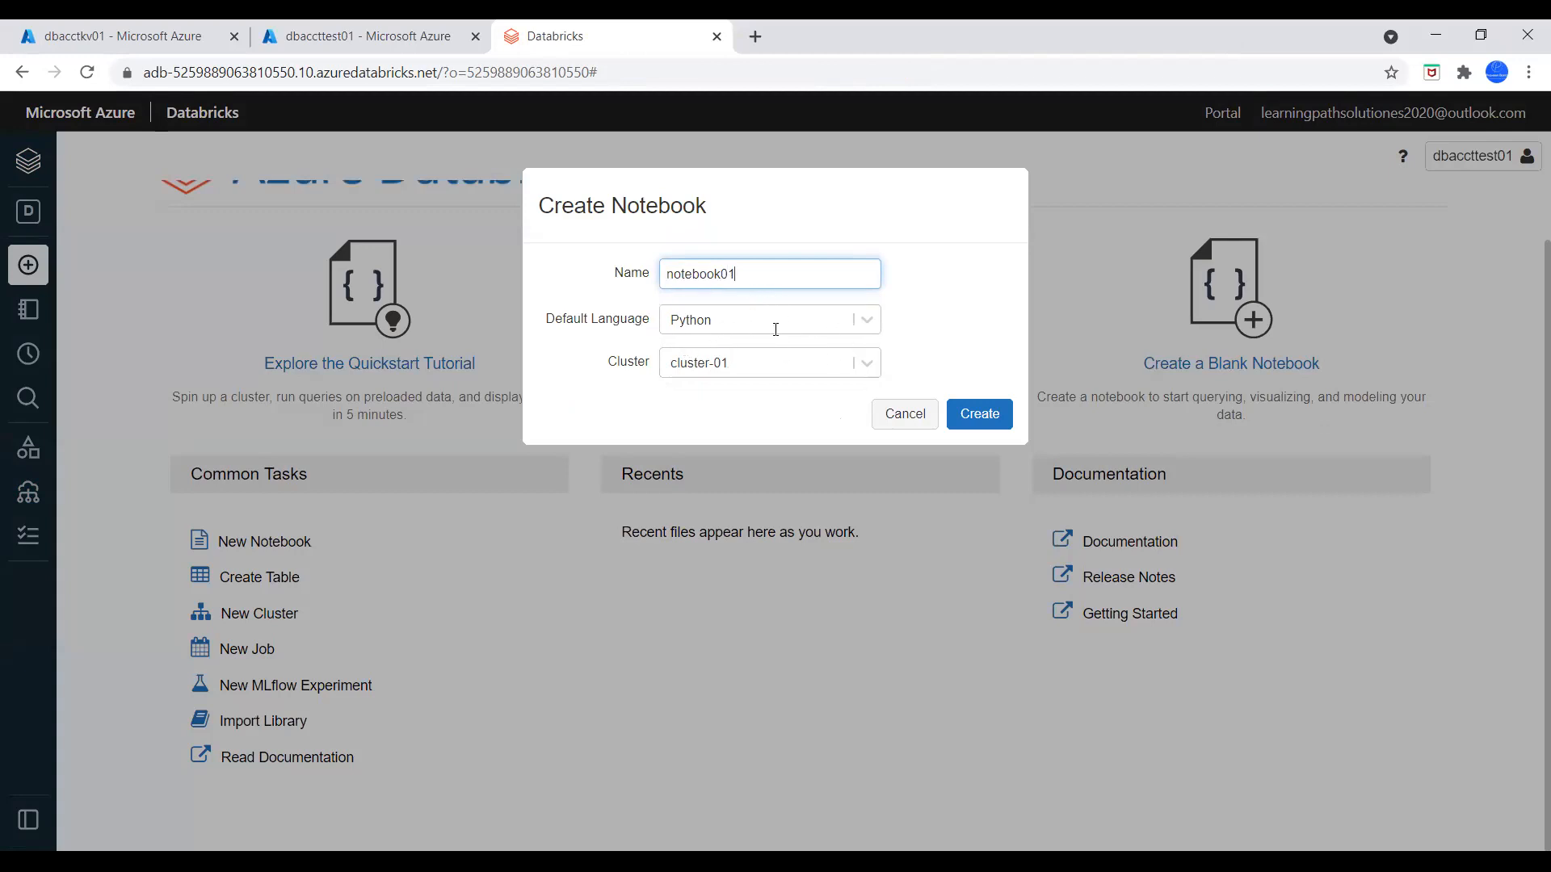
pyautogui.click(865, 368)
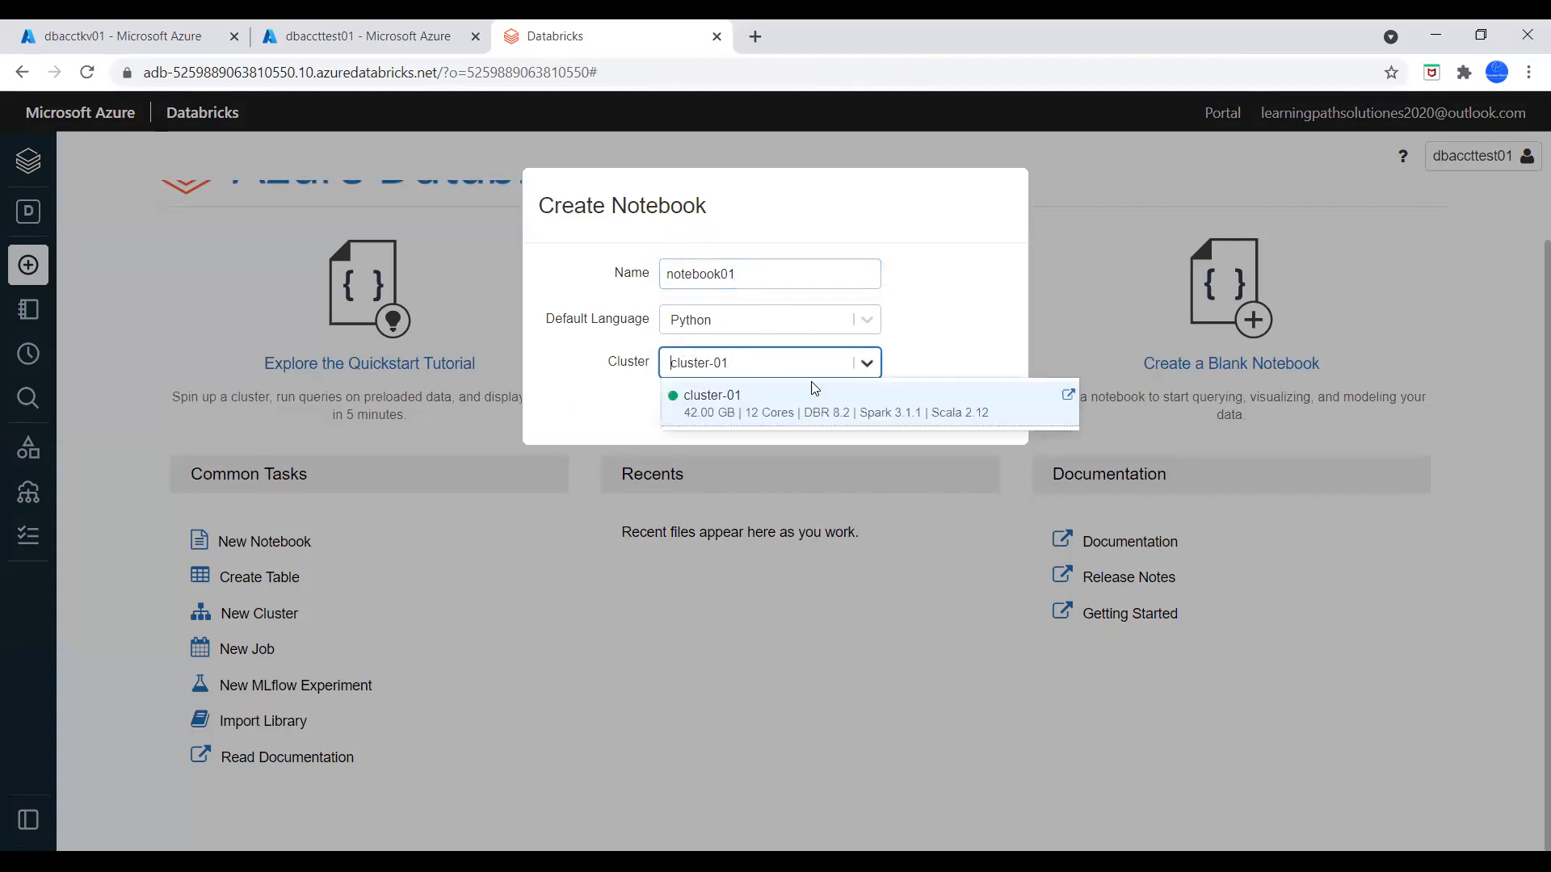
pyautogui.click(757, 411)
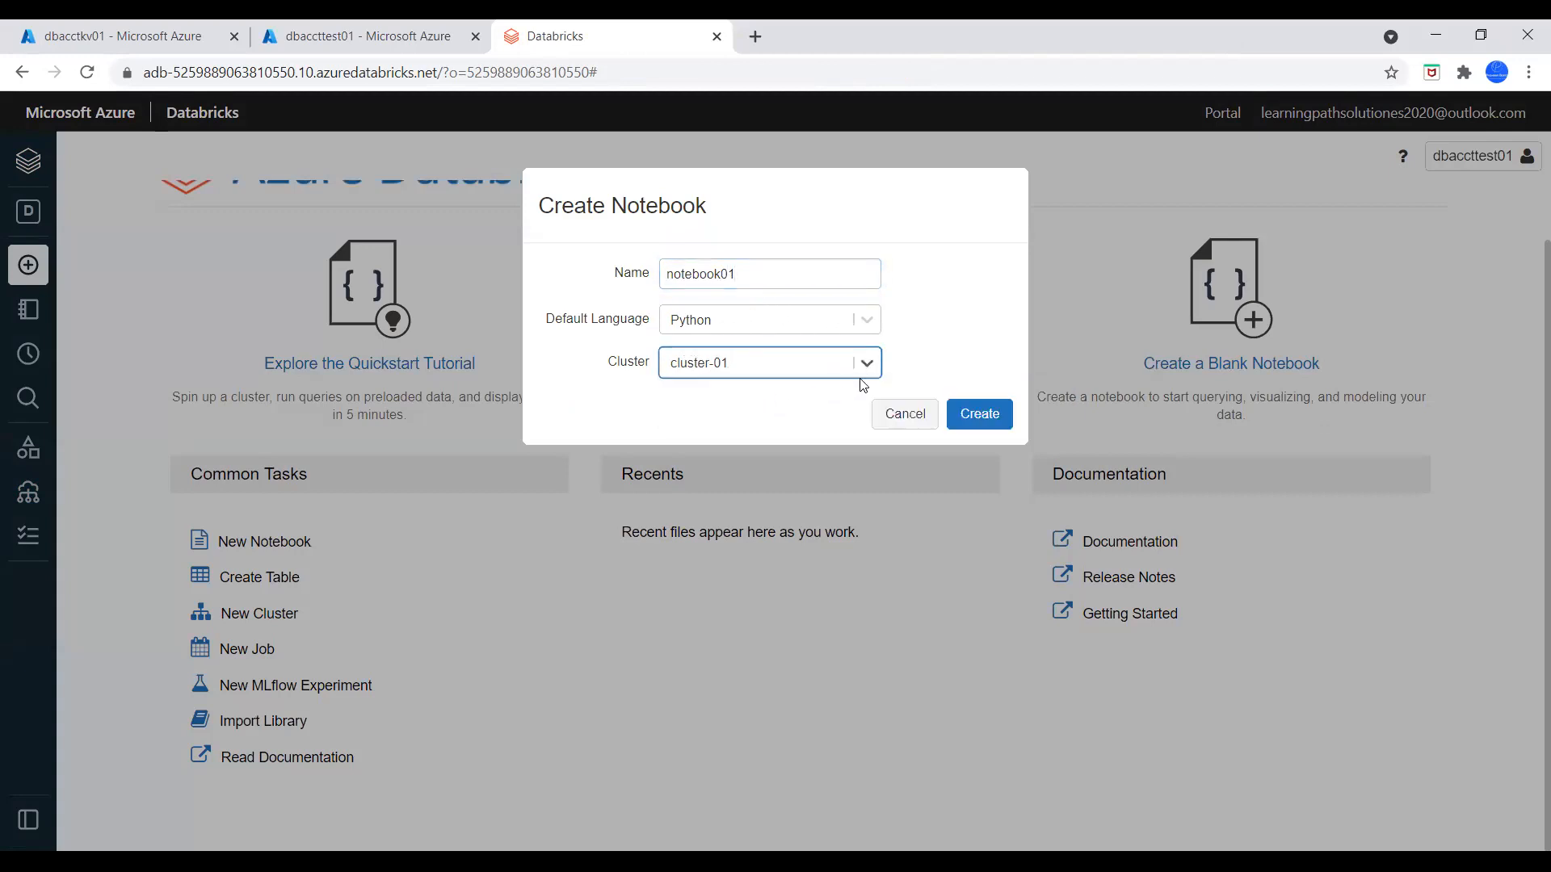
pyautogui.click(979, 415)
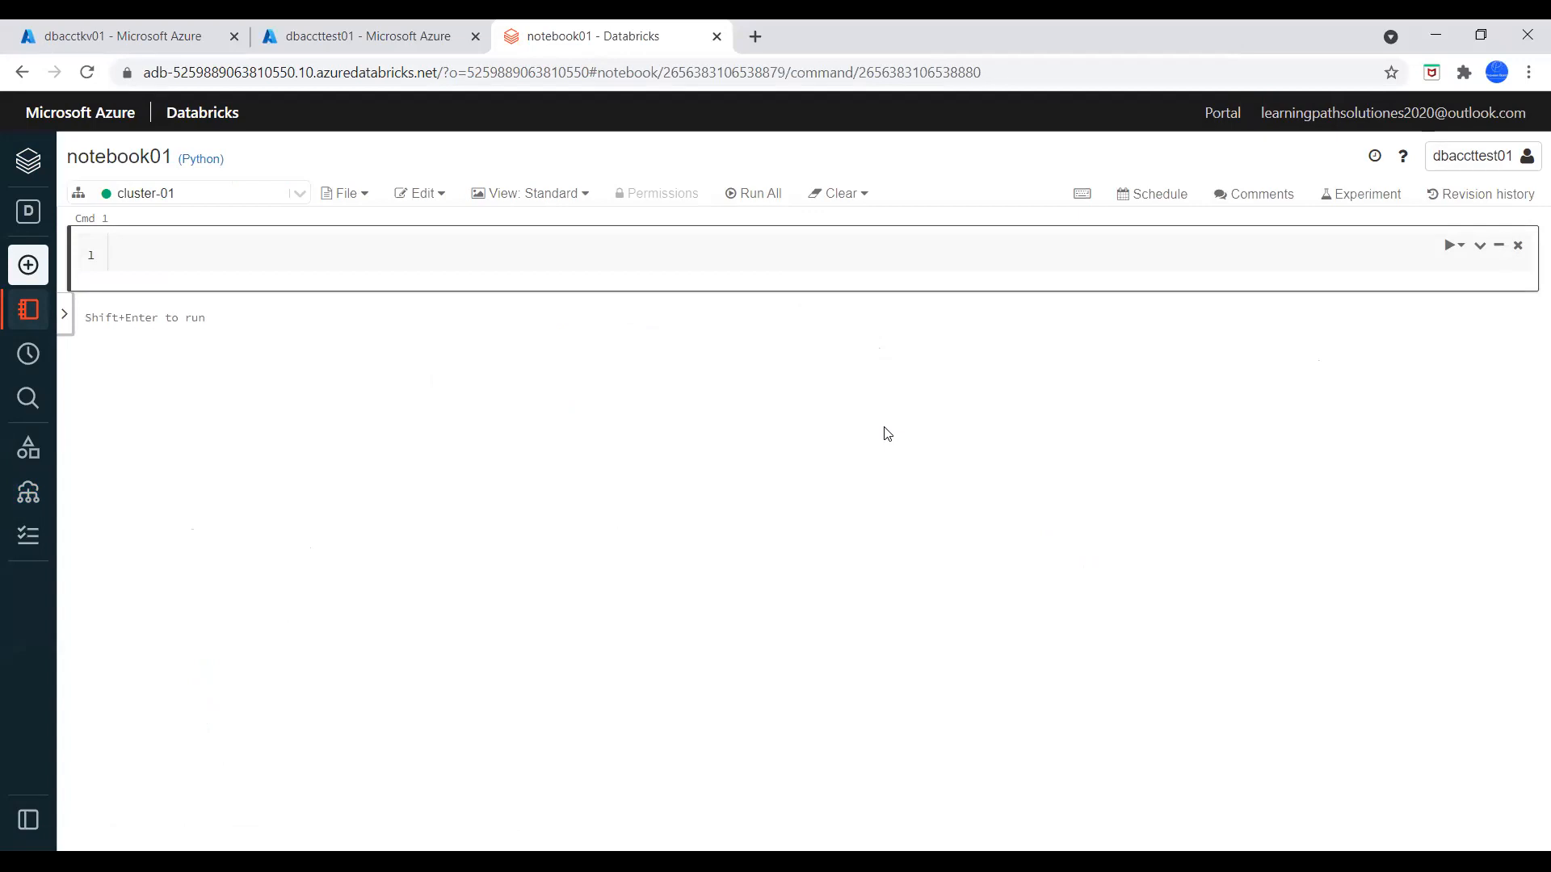
# Copy the prepared dbutils.fs.mount template with source, mount_point and extra_configs placeholders into the notebook's first cell
pyautogui.click(888, 861)
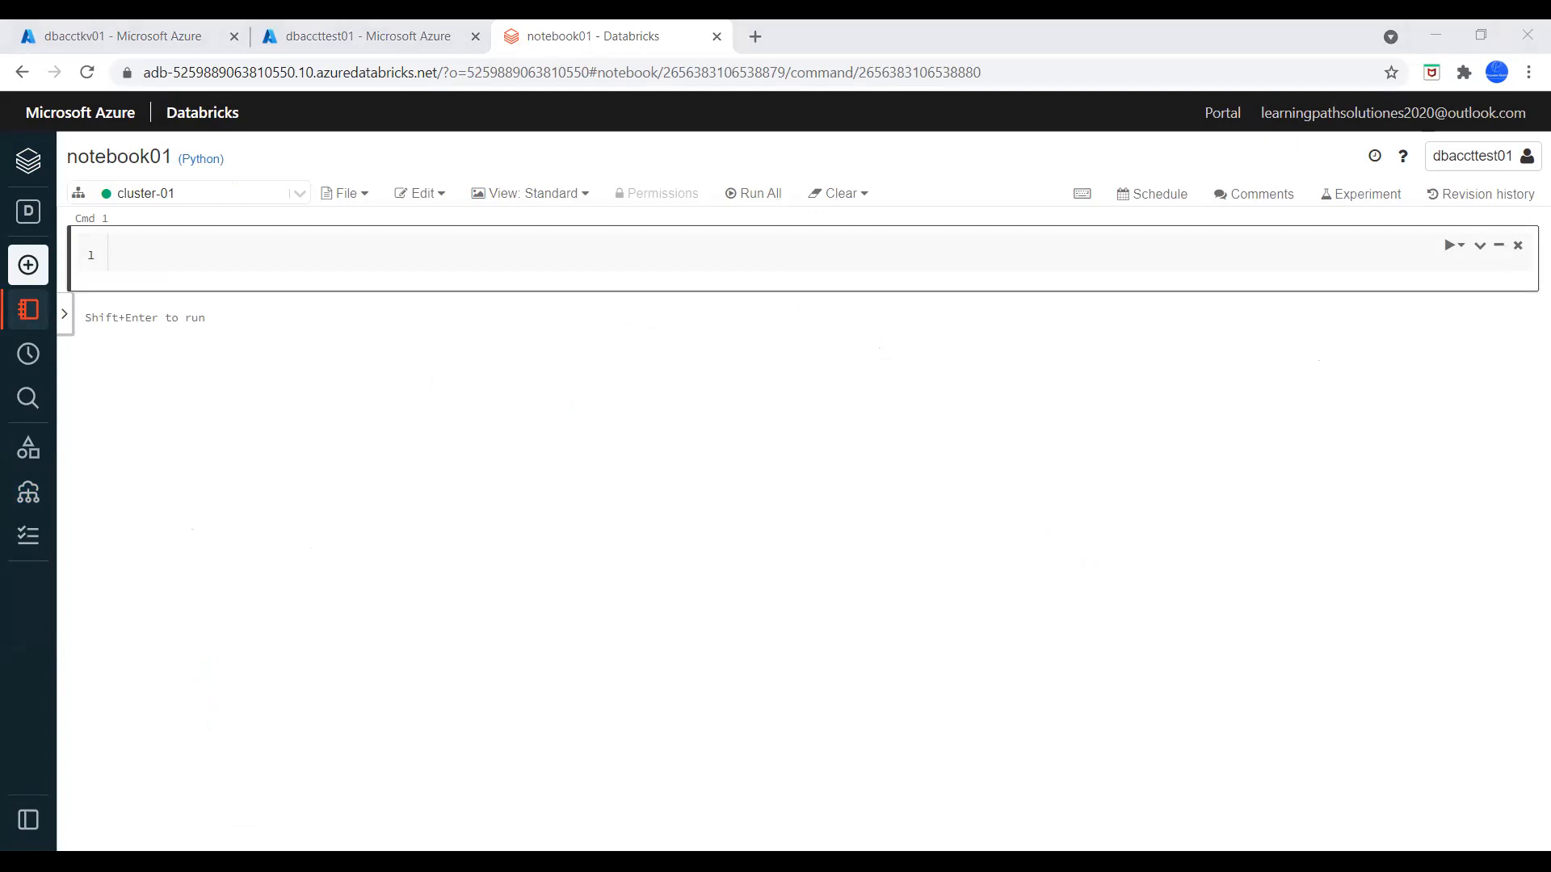
pyautogui.click(479, 238)
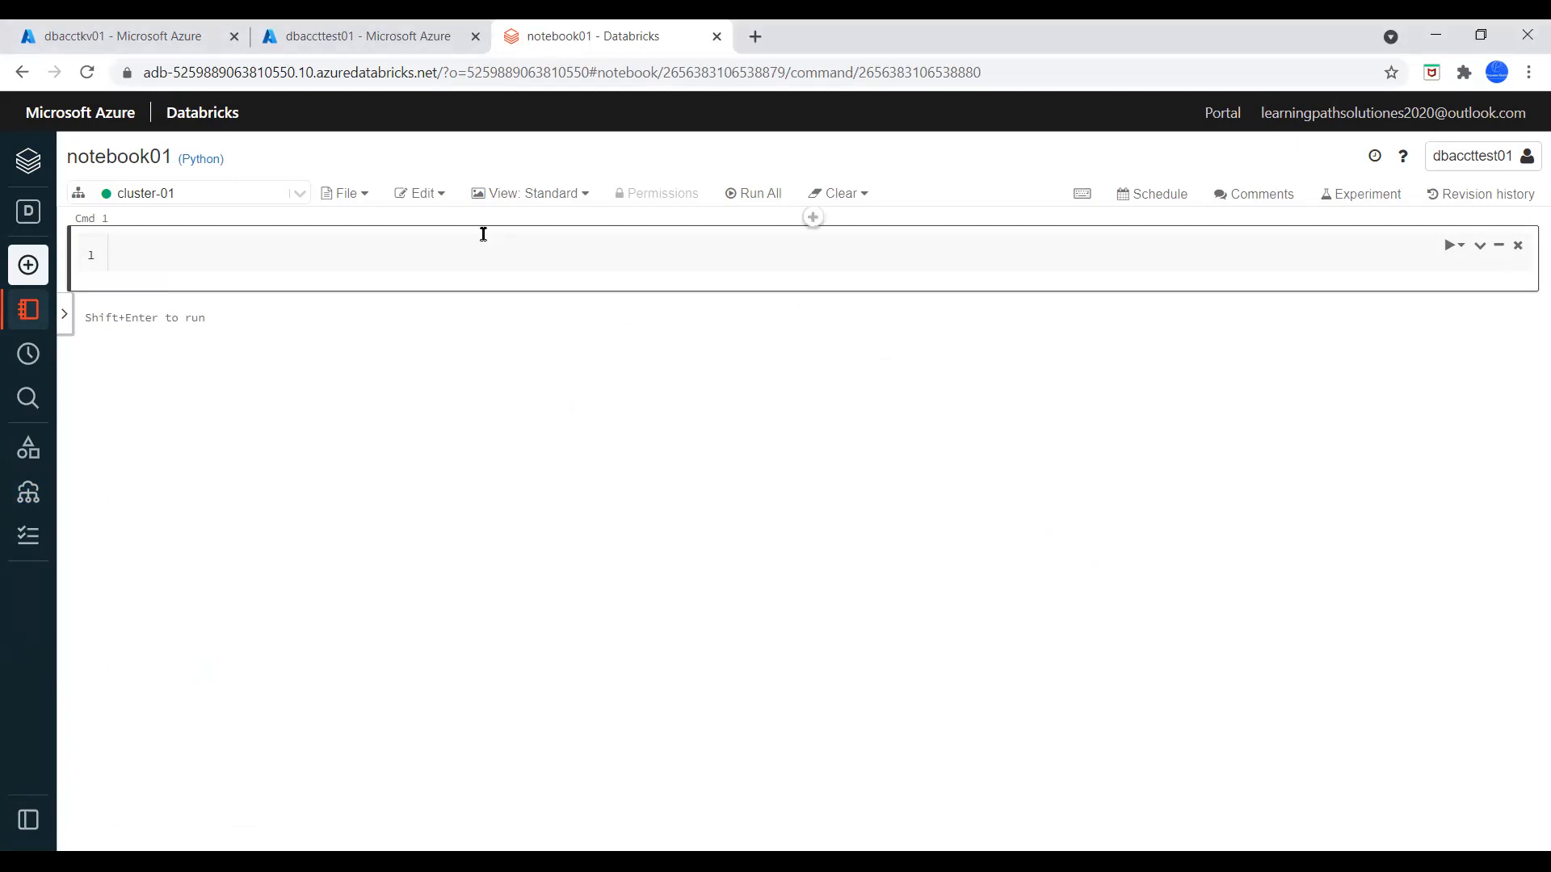
pyautogui.write('dbutils.fs.mount( source = "wasbs://<your-container-name>@<your-storage-account-name>.blob.core.windows.net", mount_point = "/mnt/<mount-name>", extra_configs = {"<conf-key>":dbutils.secrets.get(scope = "<scope-name>", key = "<key-name>")})')
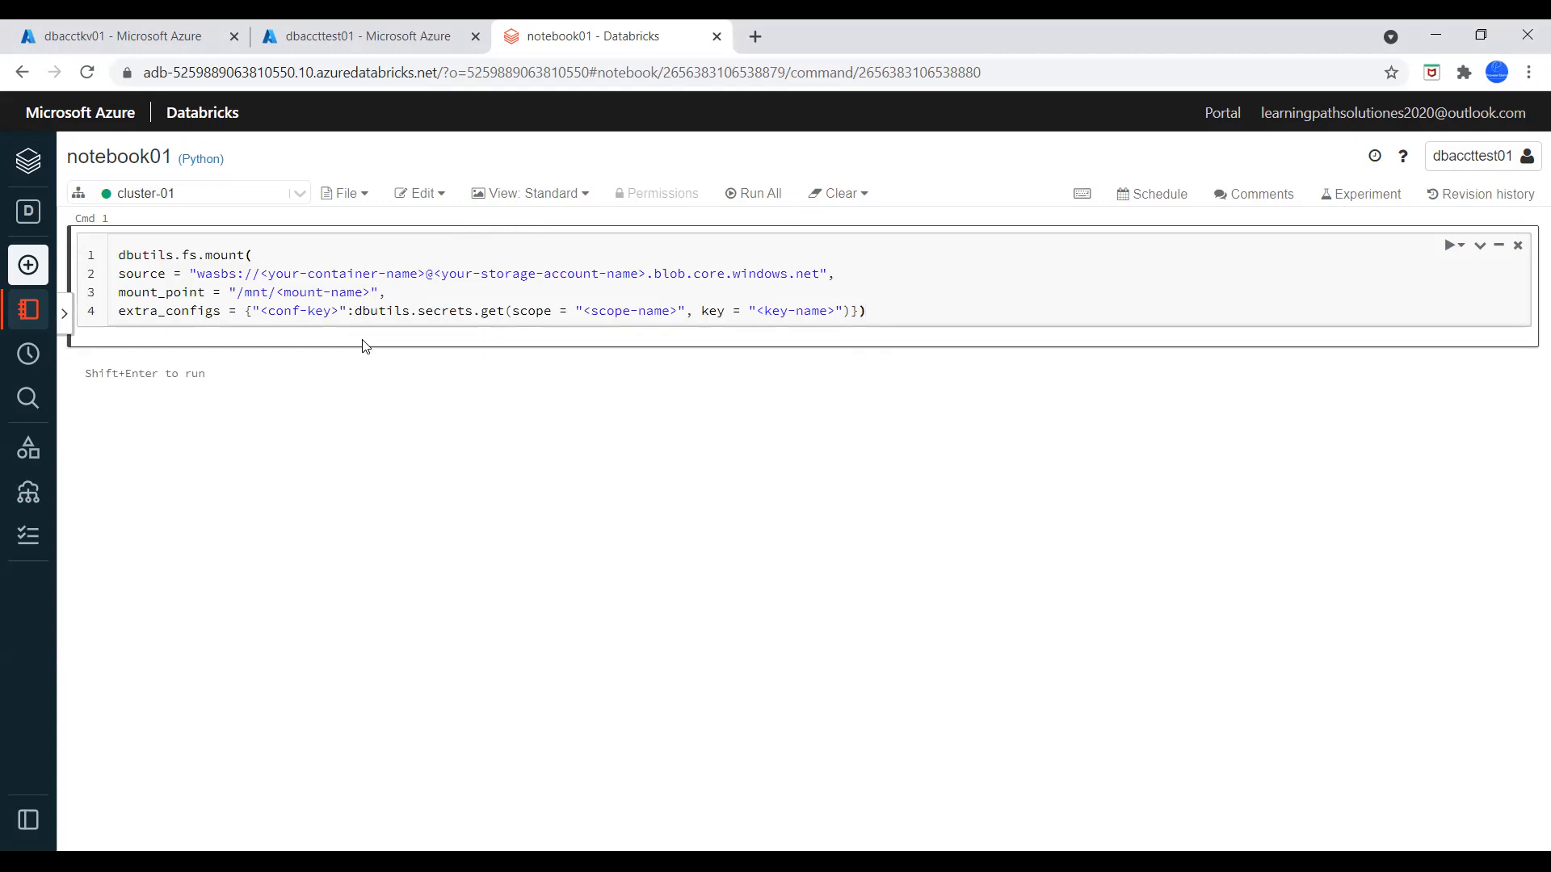
# Copy the storage account name stracctdbtest01 from the Azure portal and replace the storage account placeholder in the mount source with it
pyautogui.moveTo(262, 273); pyautogui.dragTo(417, 273)
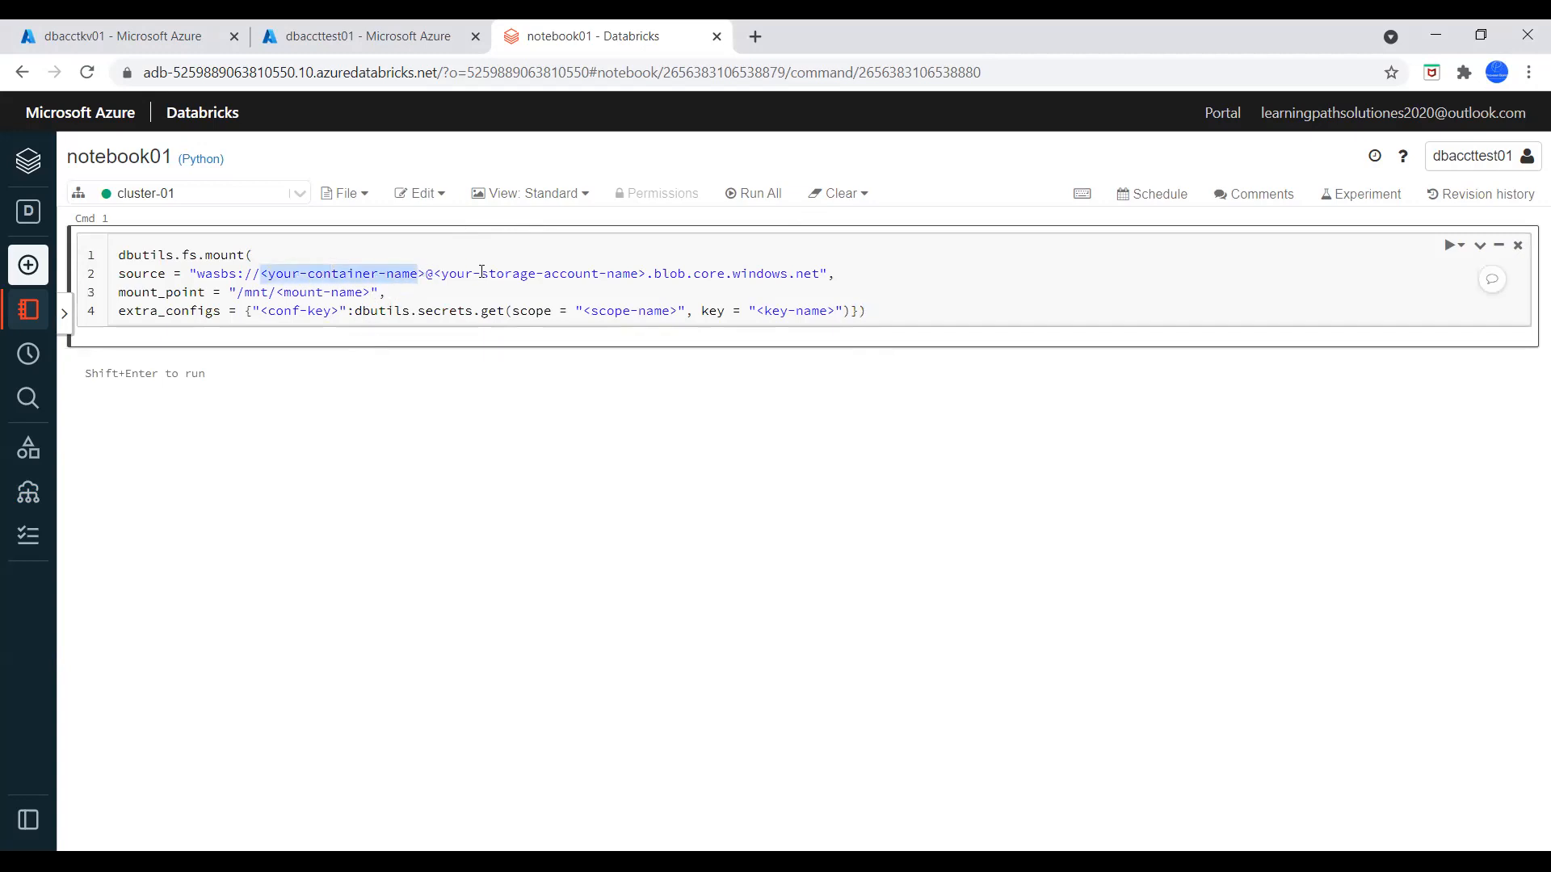
pyautogui.moveTo(649, 273); pyautogui.dragTo(438, 271)
pyautogui.click(380, 36)
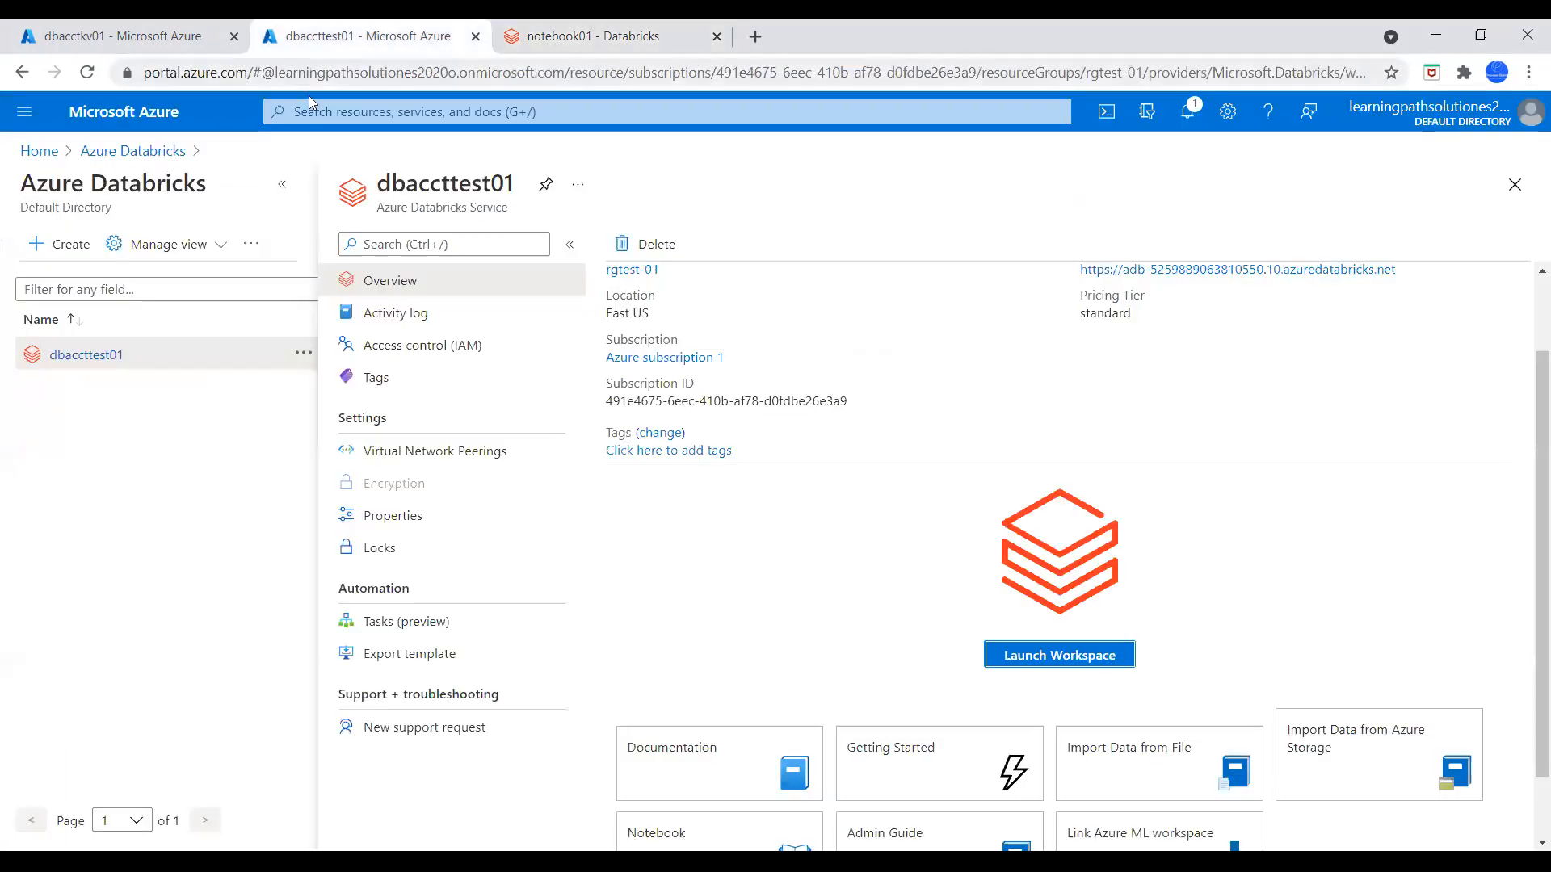
pyautogui.click(38, 151)
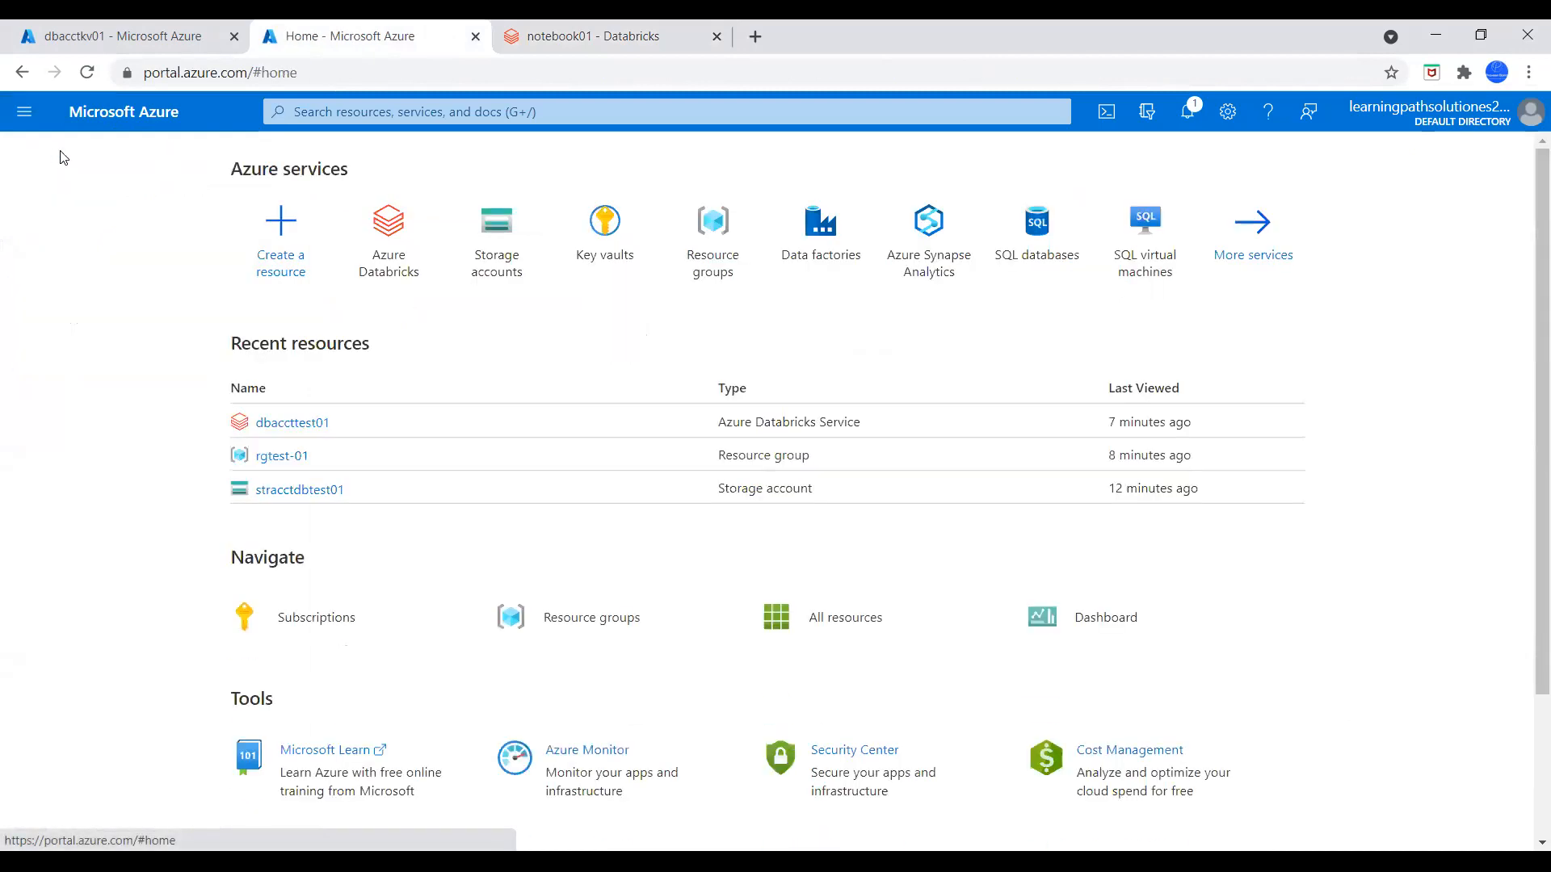
pyautogui.click(497, 244)
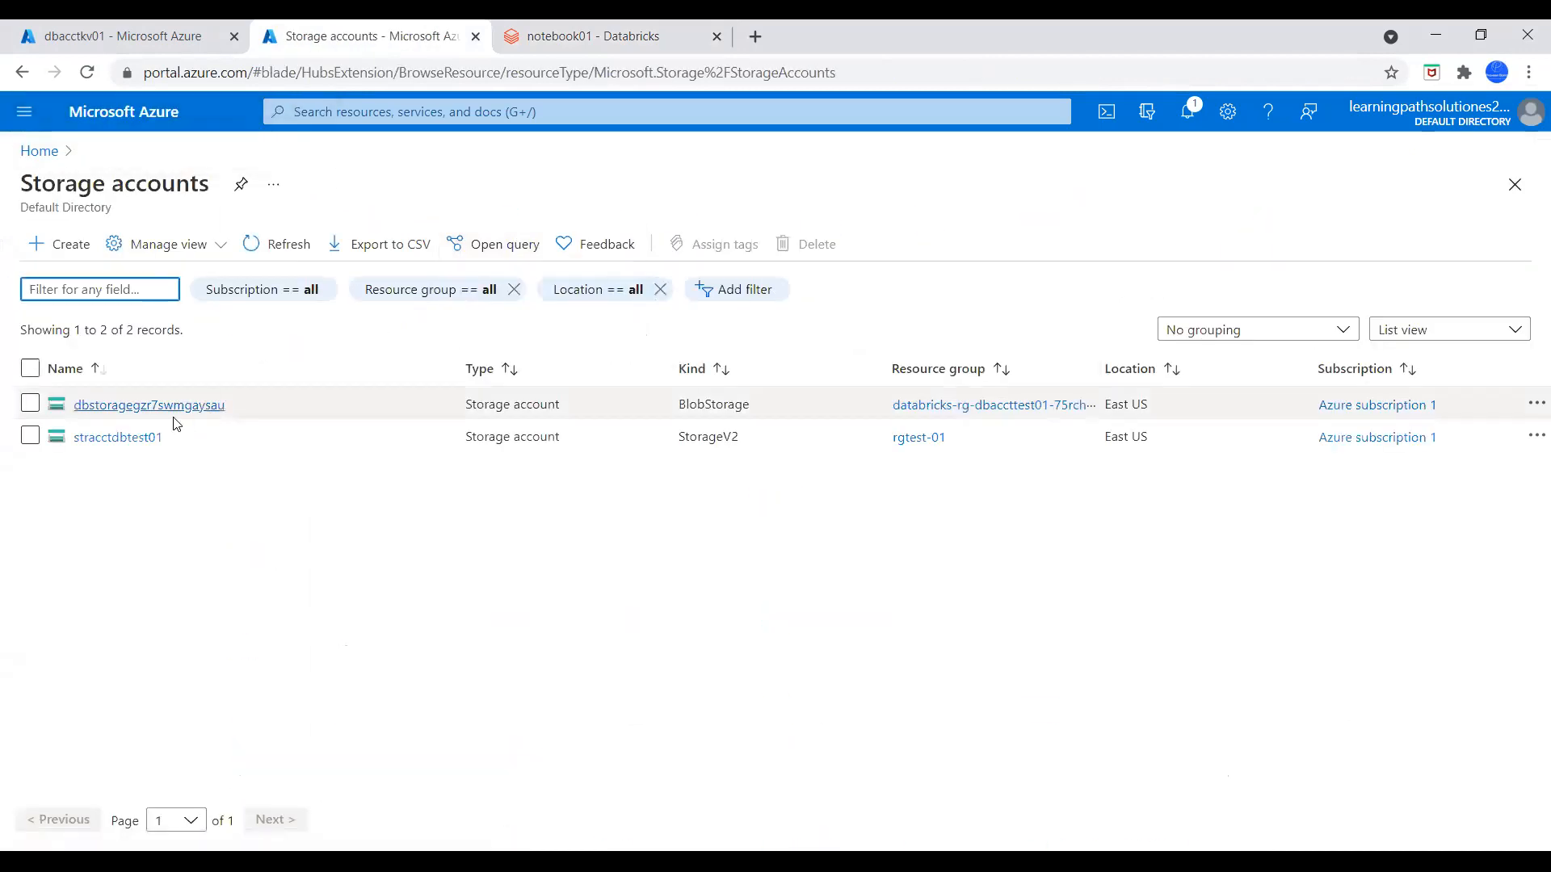
pyautogui.click(121, 438)
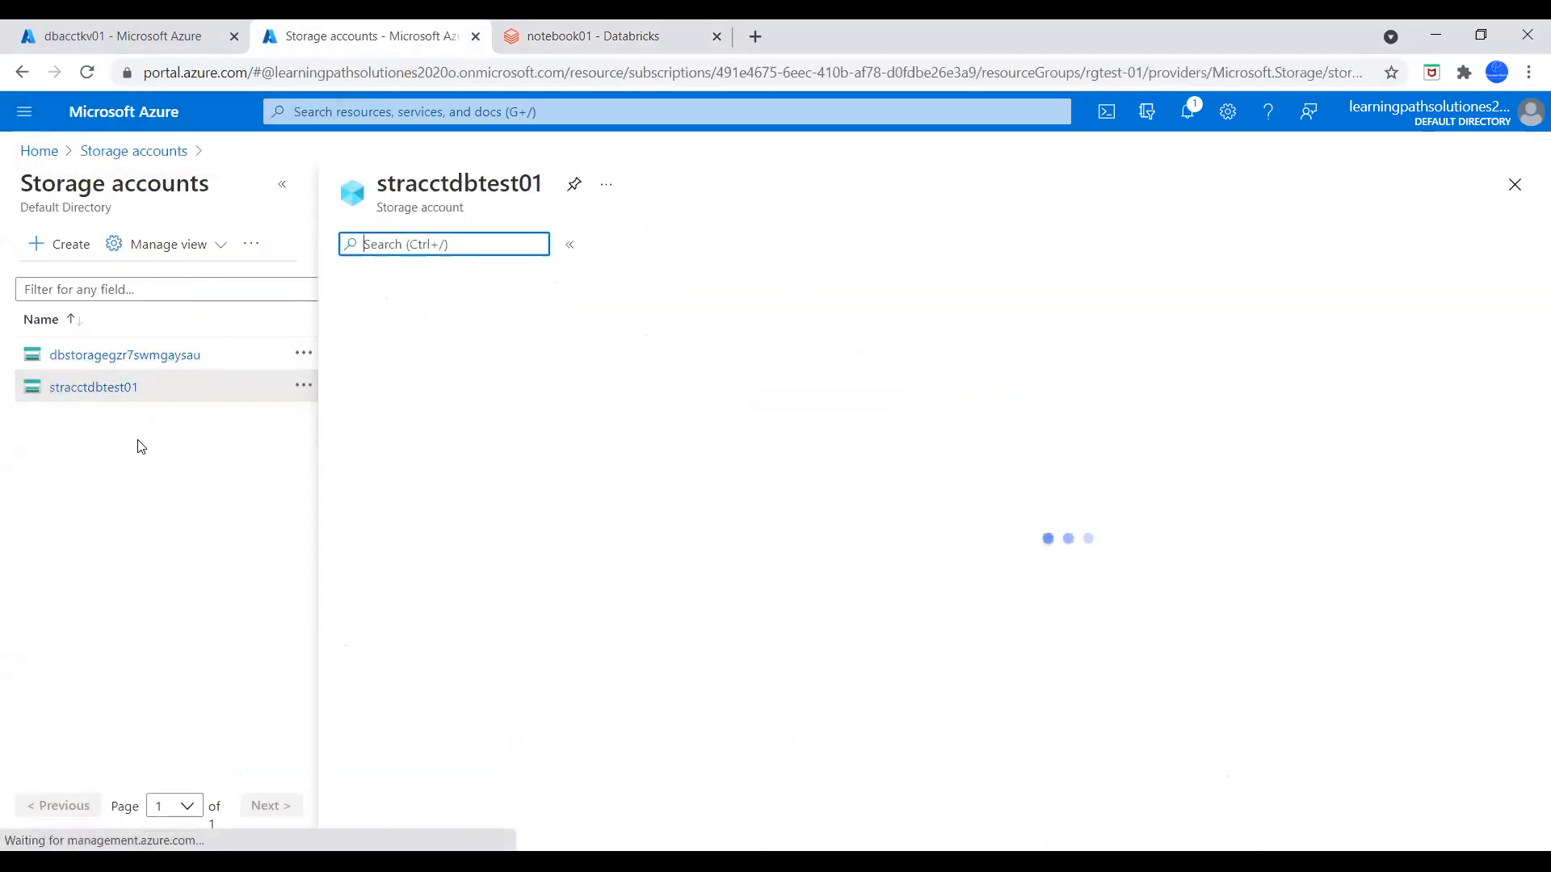
pyautogui.doubleClick(480, 175)
pyautogui.hotkey('ctrl', 'c')
pyautogui.click(565, 36)
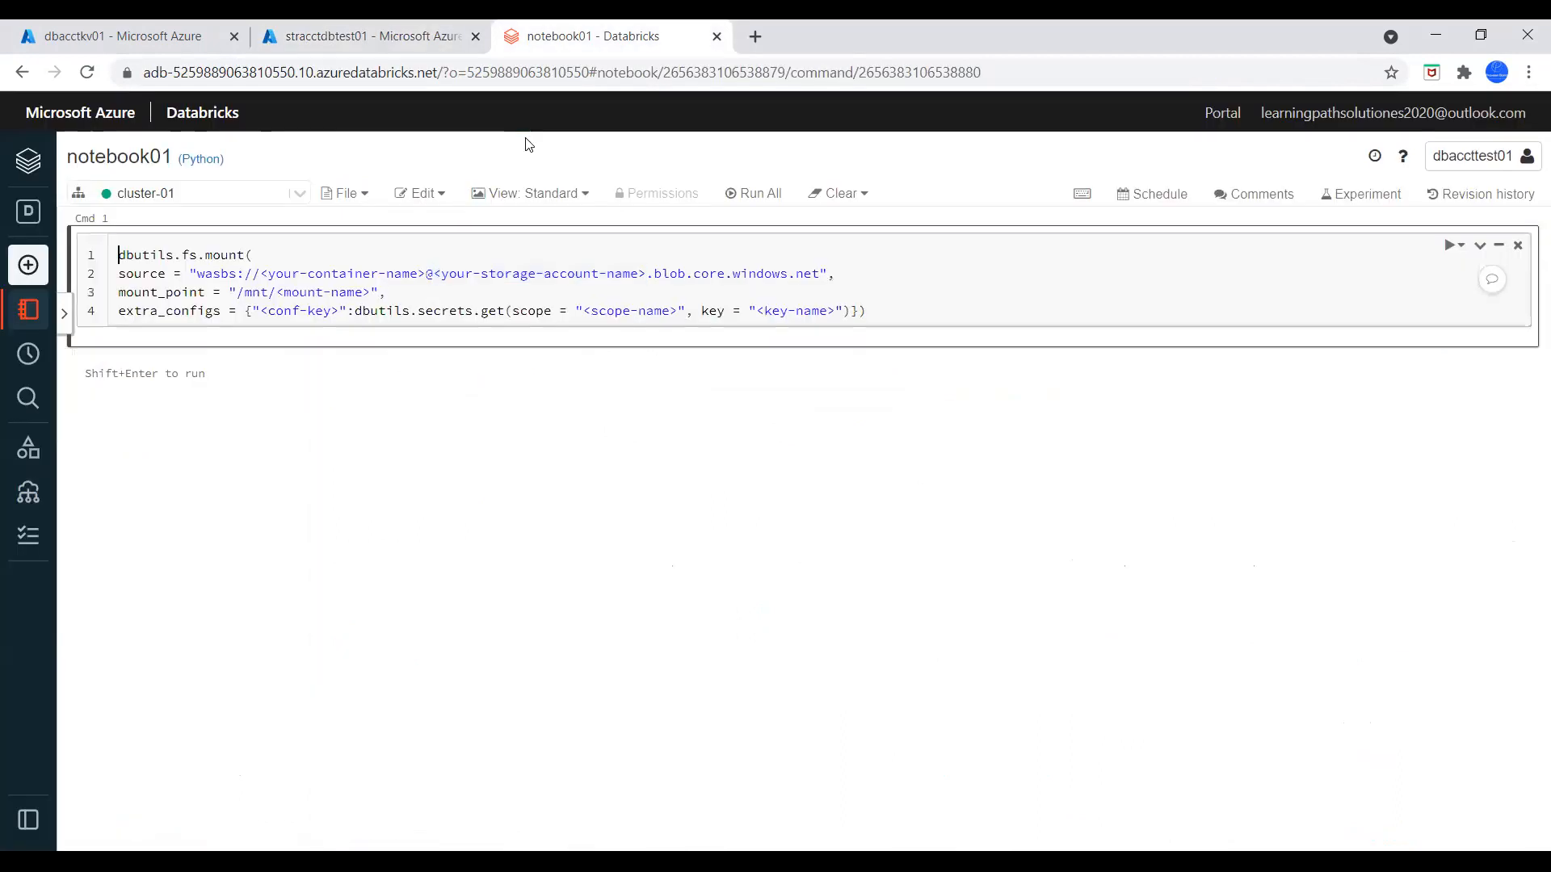
pyautogui.moveTo(646, 273); pyautogui.dragTo(434, 273)
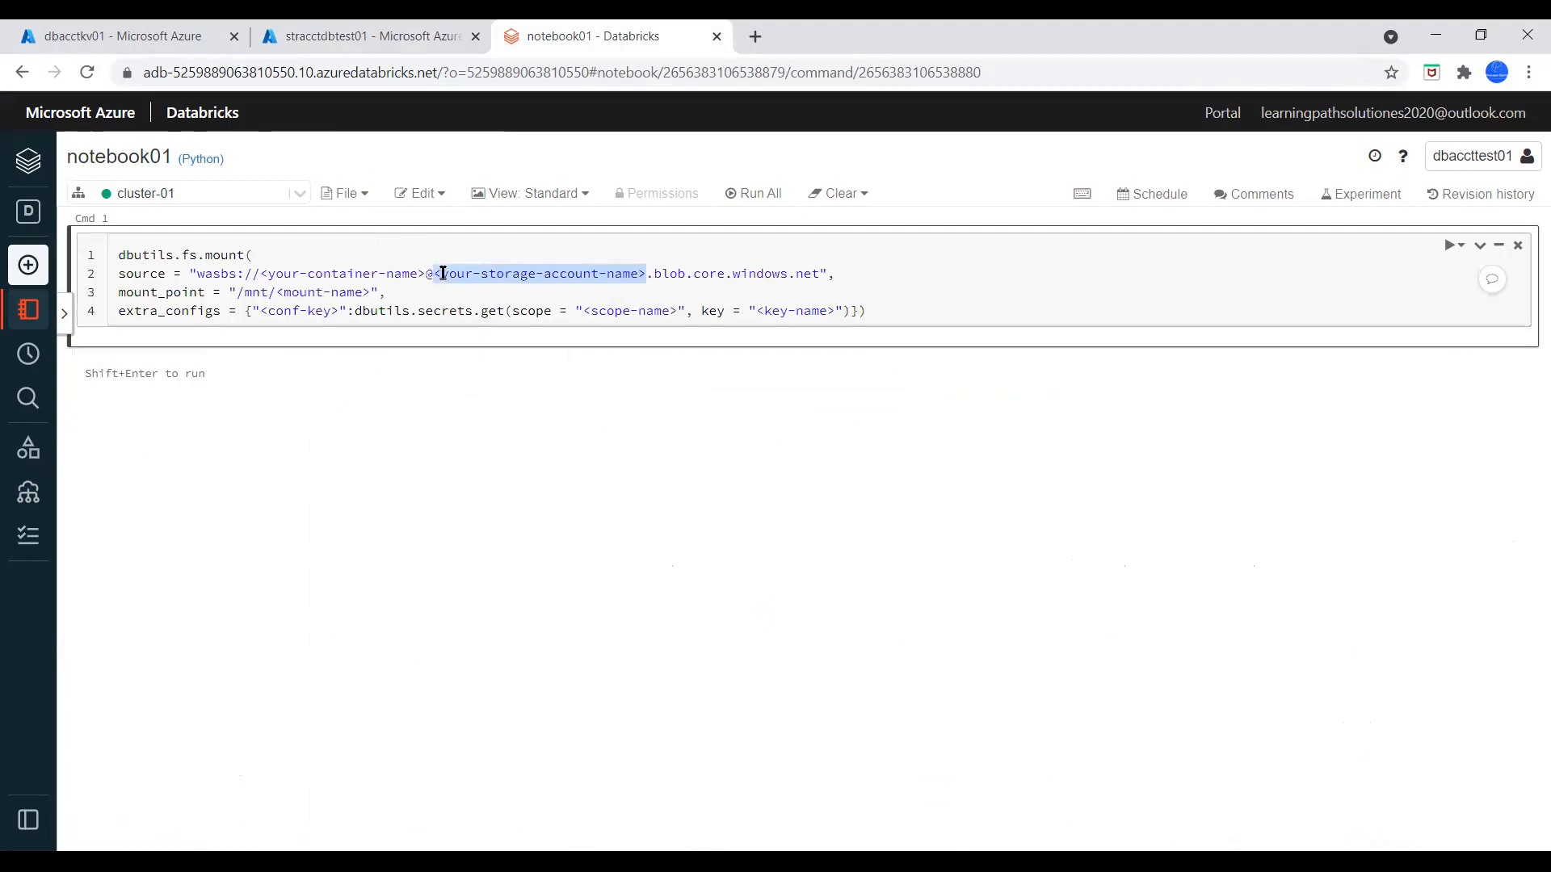
pyautogui.hotkey('ctrl', 'v')
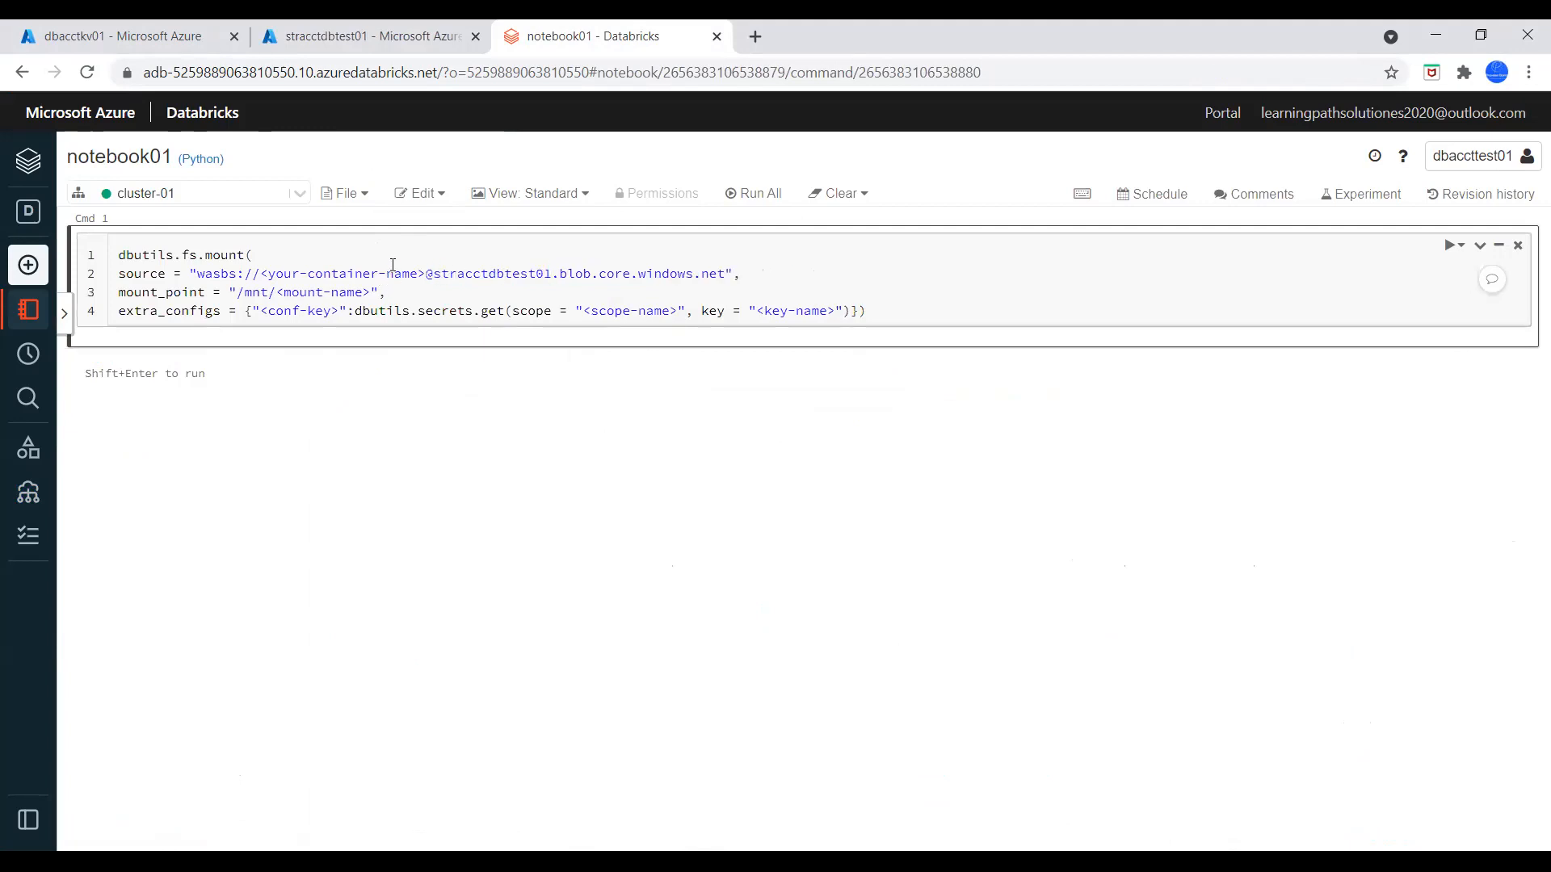
# Copy the container name containertest01 from the storage account's containers and replace the container placeholder in the mount source with it
pyautogui.click(355, 36)
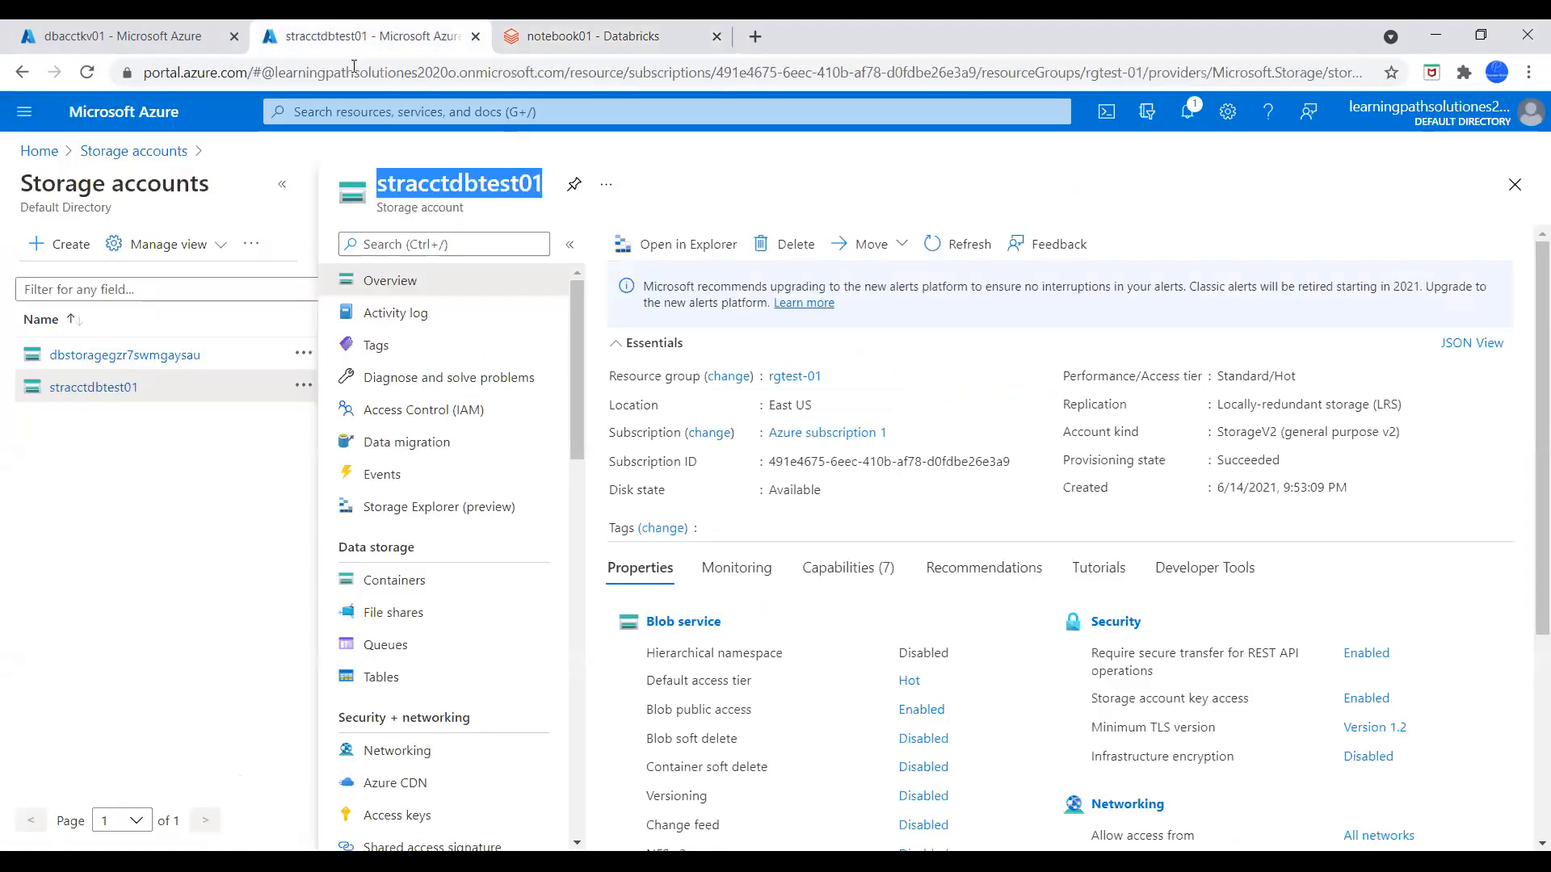
pyautogui.click(404, 580)
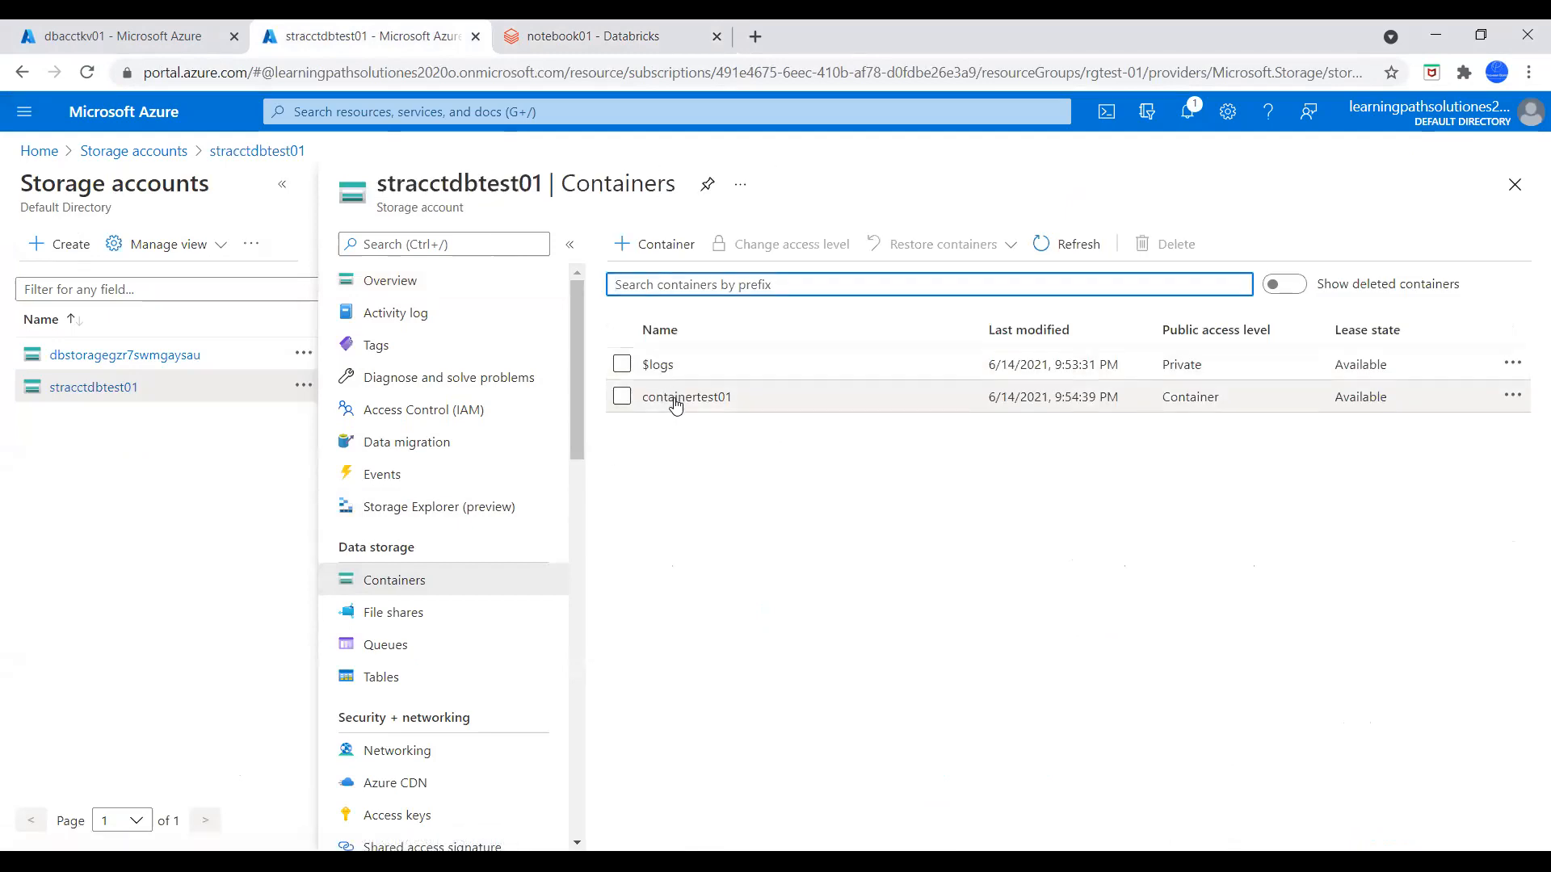
pyautogui.click(675, 398)
pyautogui.doubleClick(172, 183)
pyautogui.hotkey('ctrl', 'c')
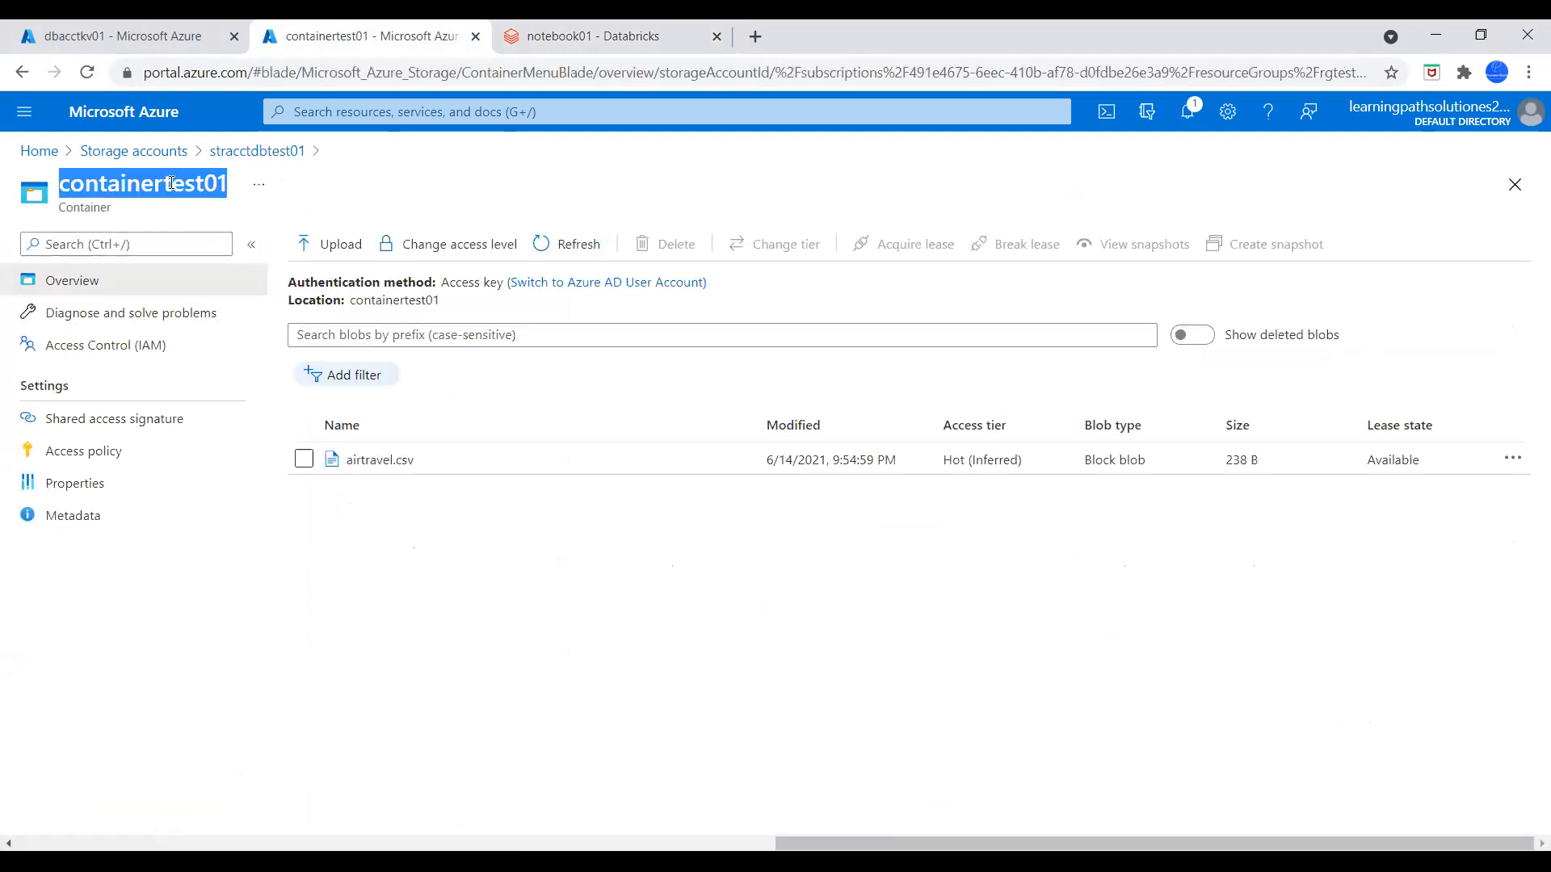
pyautogui.click(598, 36)
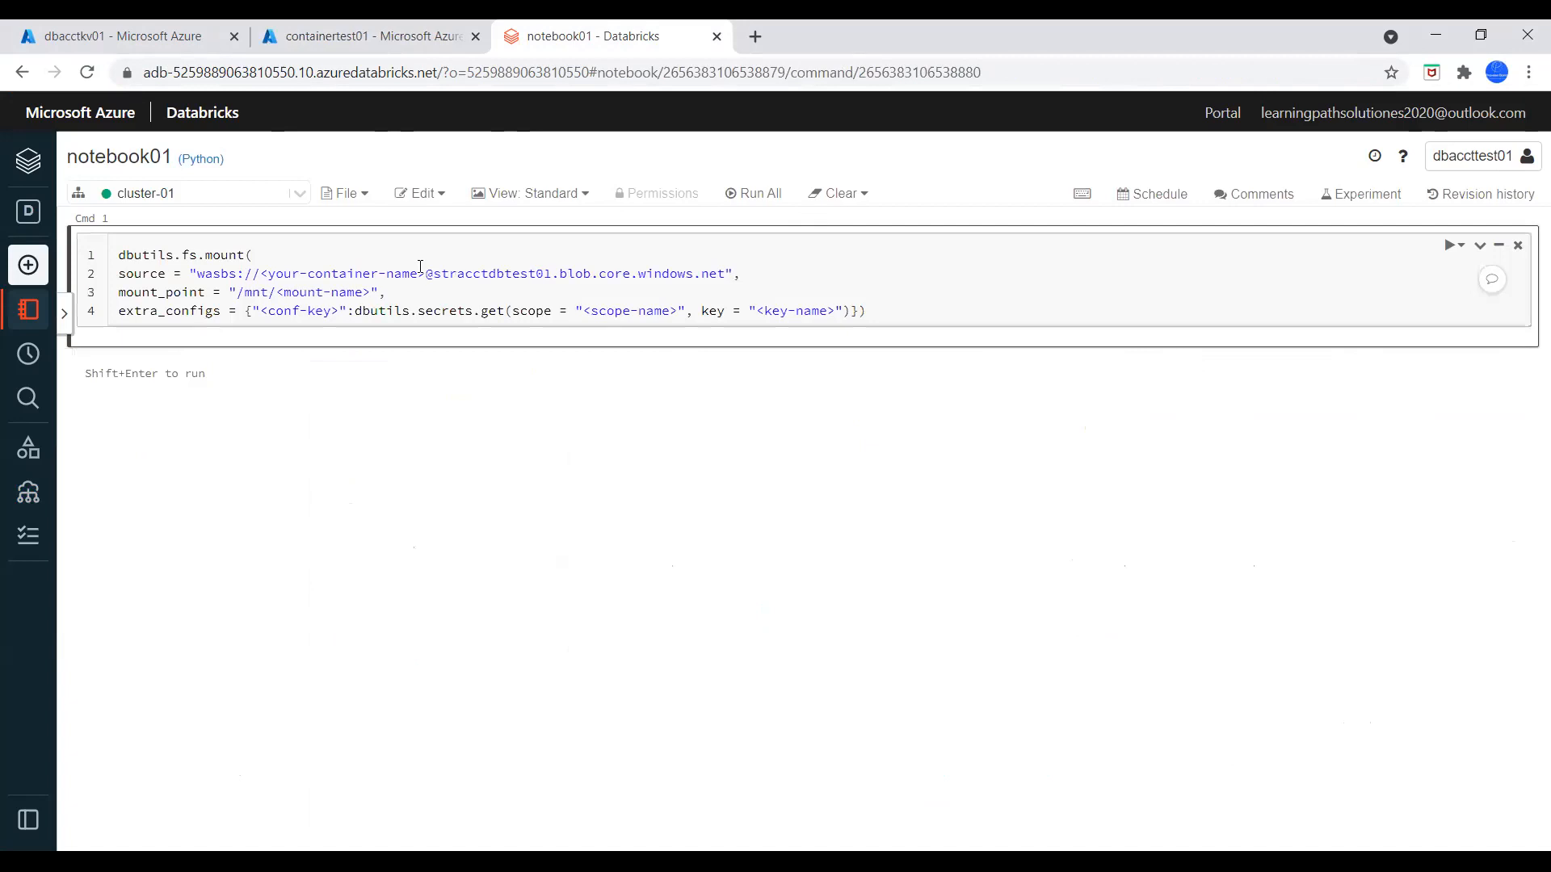
pyautogui.moveTo(427, 277); pyautogui.dragTo(266, 276)
pyautogui.hotkey('ctrl', 'v')
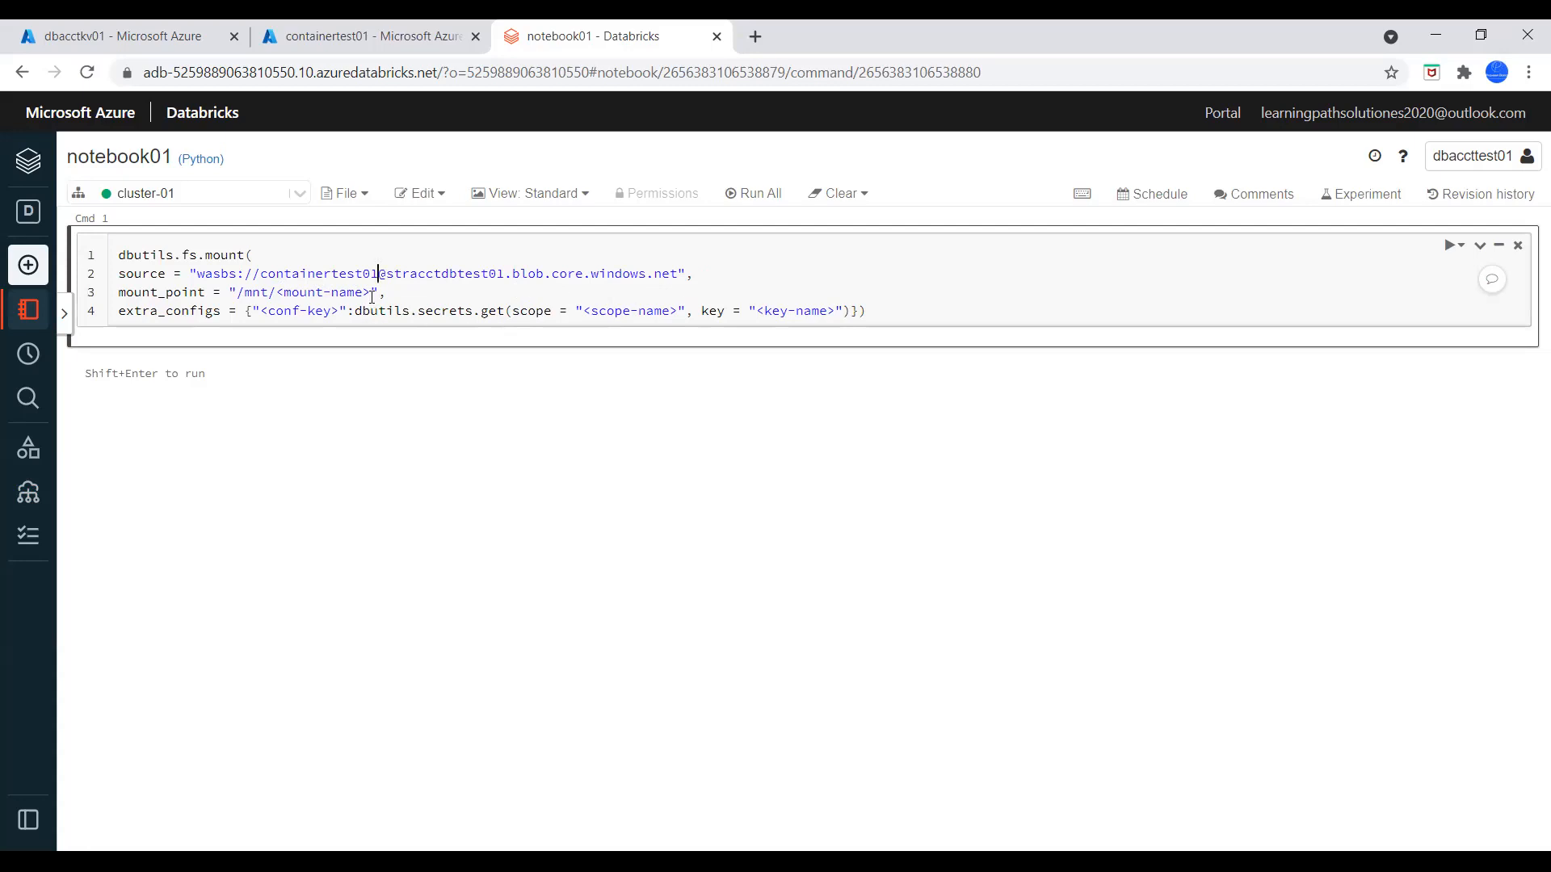
# Replace the mount-name placeholder with containertest01 so the mount point reads /mnt/containertest01
pyautogui.moveTo(370, 292); pyautogui.dragTo(278, 294)
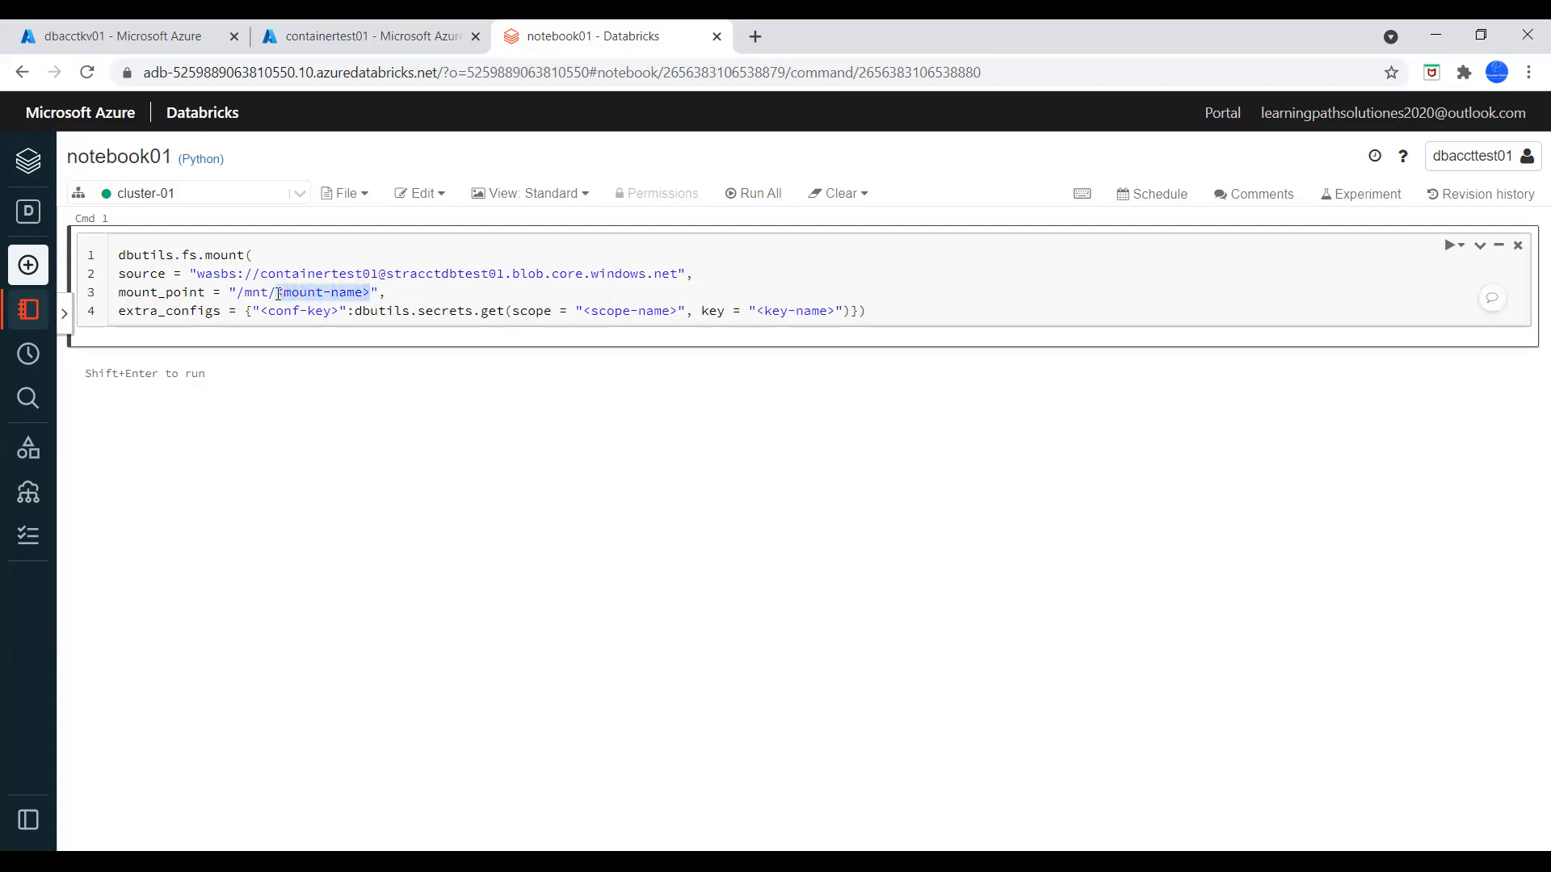
pyautogui.press('BackSpace')
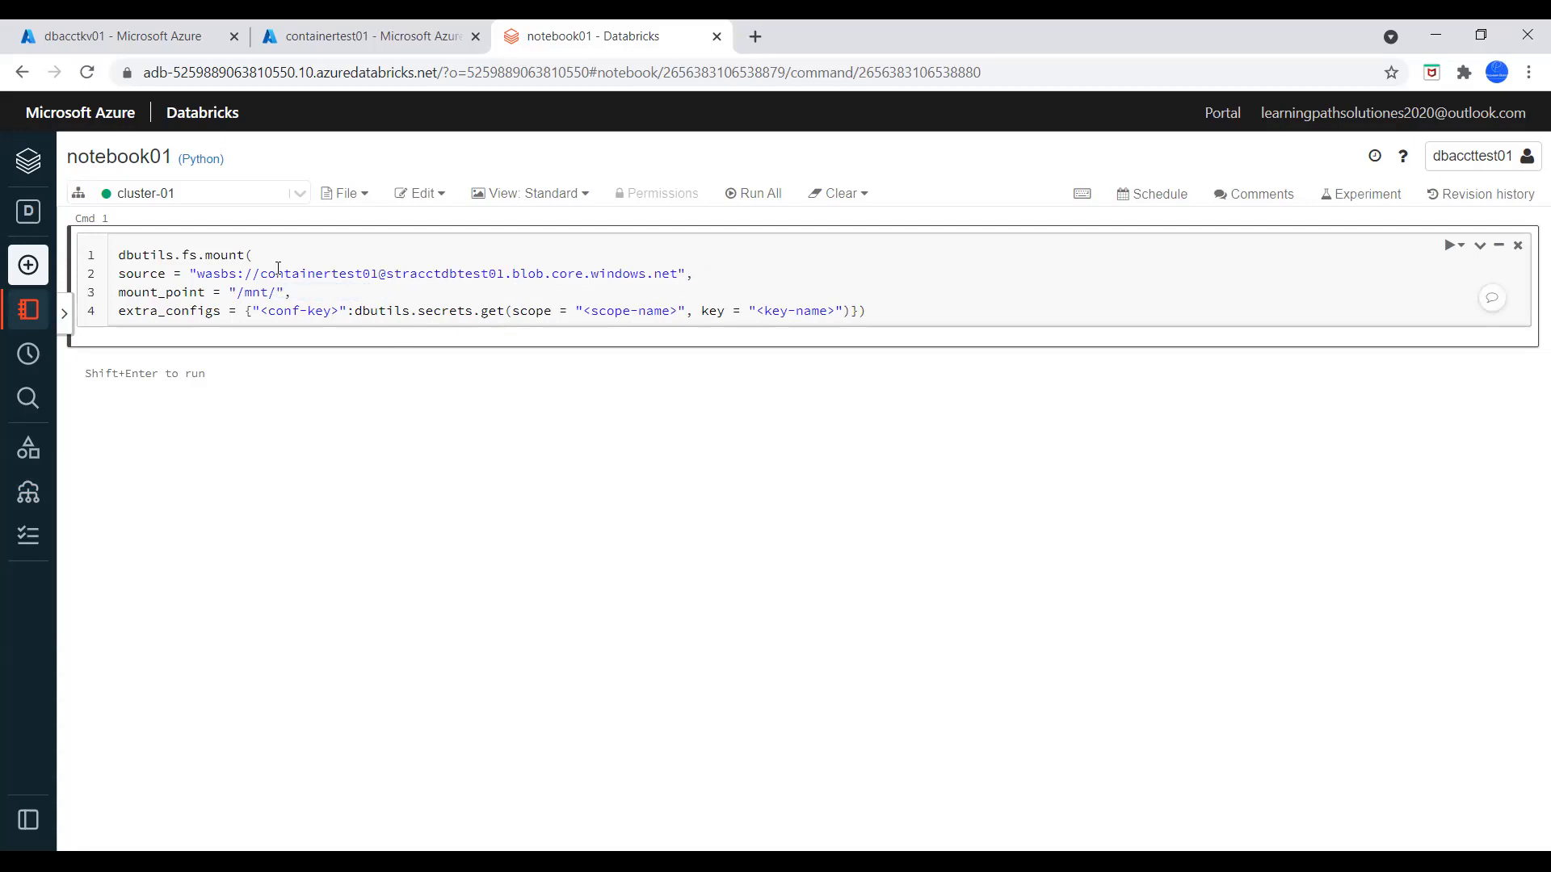
pyautogui.hotkey('ctrl', 'v')
# Replace the conf-key placeholder with fs.azure.account.key.stracctdbtest01.blob.core.windows.net, reusing the storage account name from the mount source
pyautogui.moveTo(338, 310); pyautogui.dragTo(264, 313)
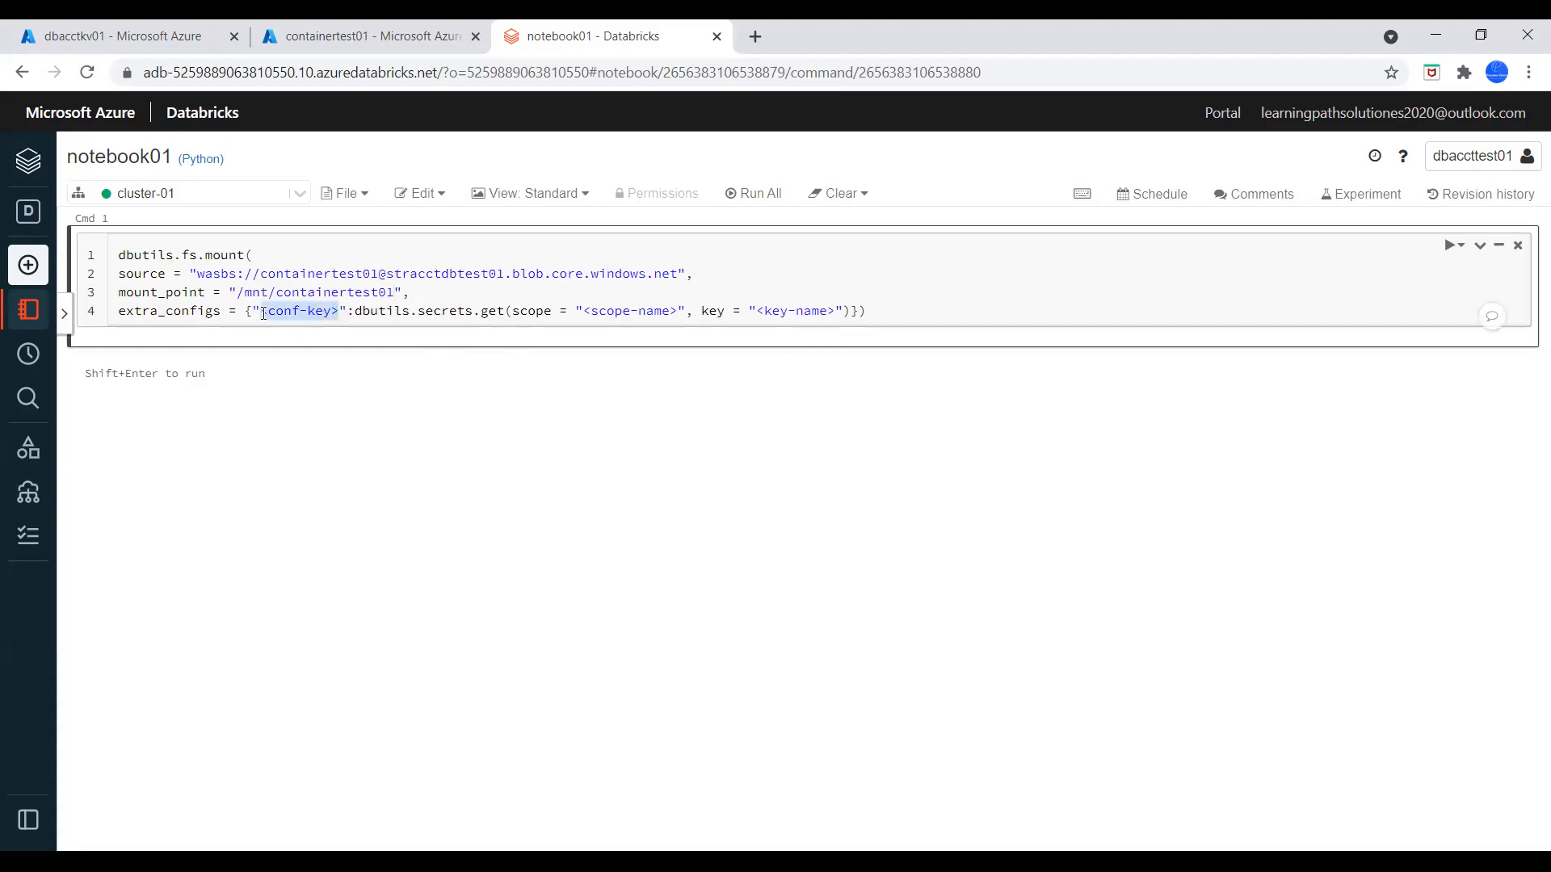
pyautogui.write('fs.azure.account.key.strdbaccttest01.blob.core.windows.net')
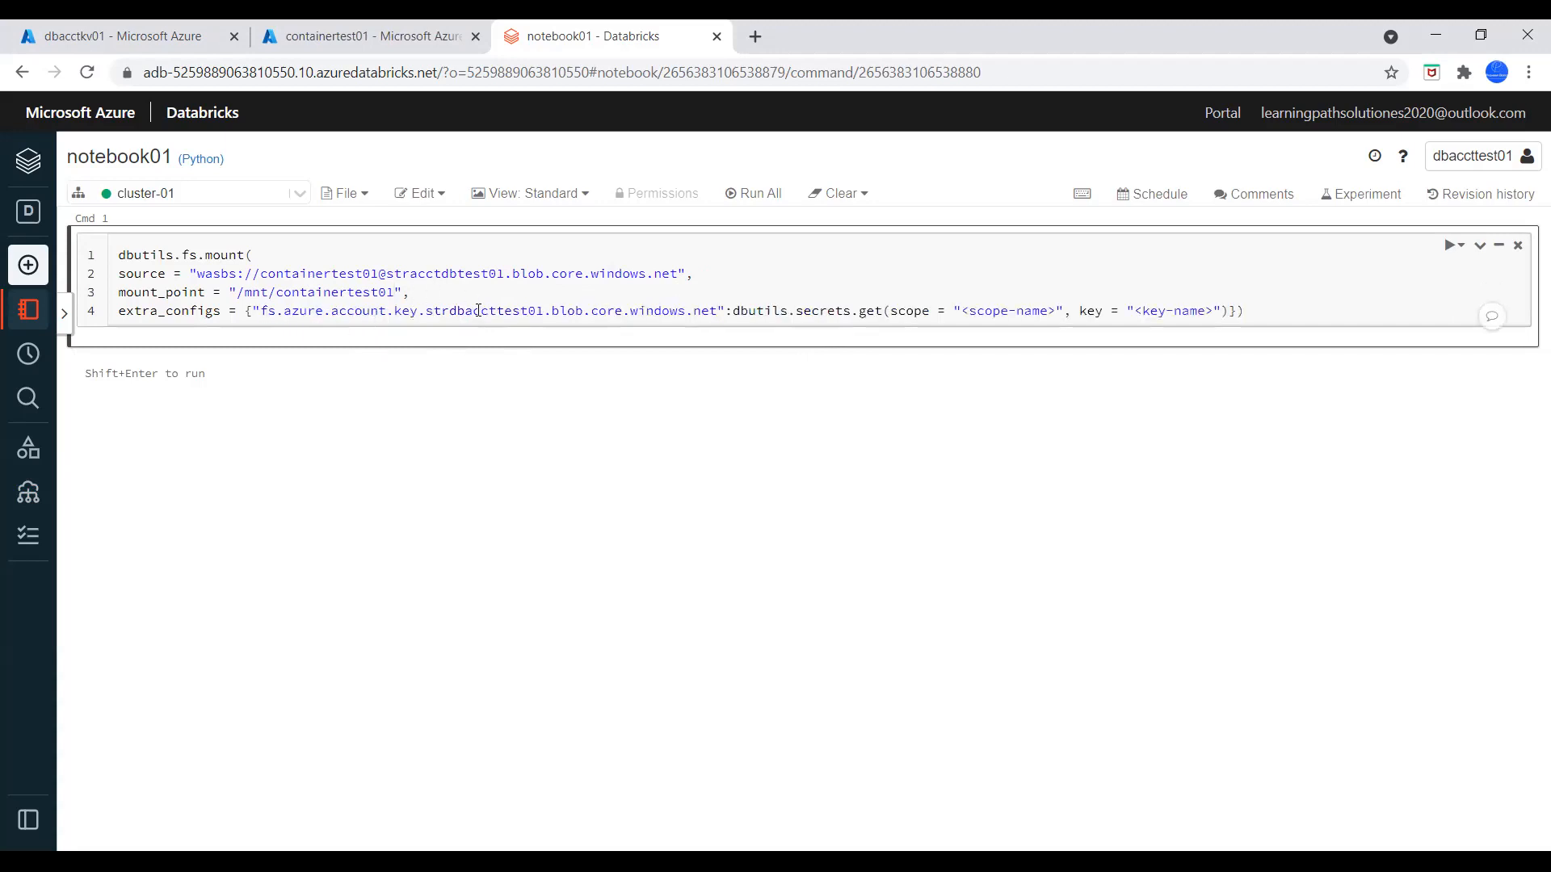
pyautogui.doubleClick(478, 310)
pyautogui.doubleClick(464, 273)
pyautogui.hotkey('ctrl', 'c')
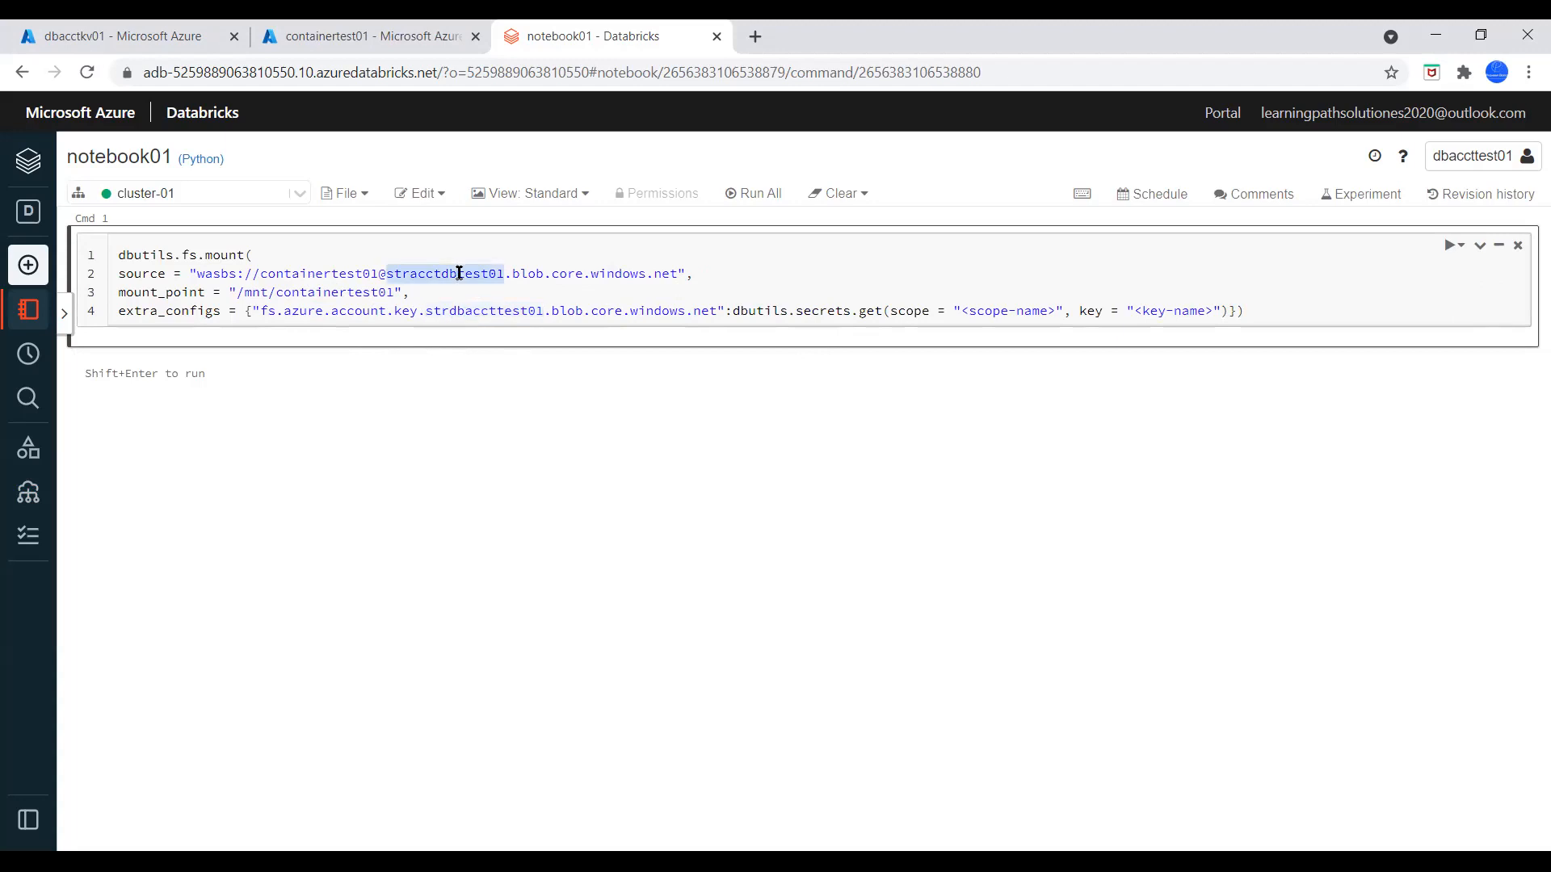
pyautogui.click(483, 310)
pyautogui.doubleClick(483, 310)
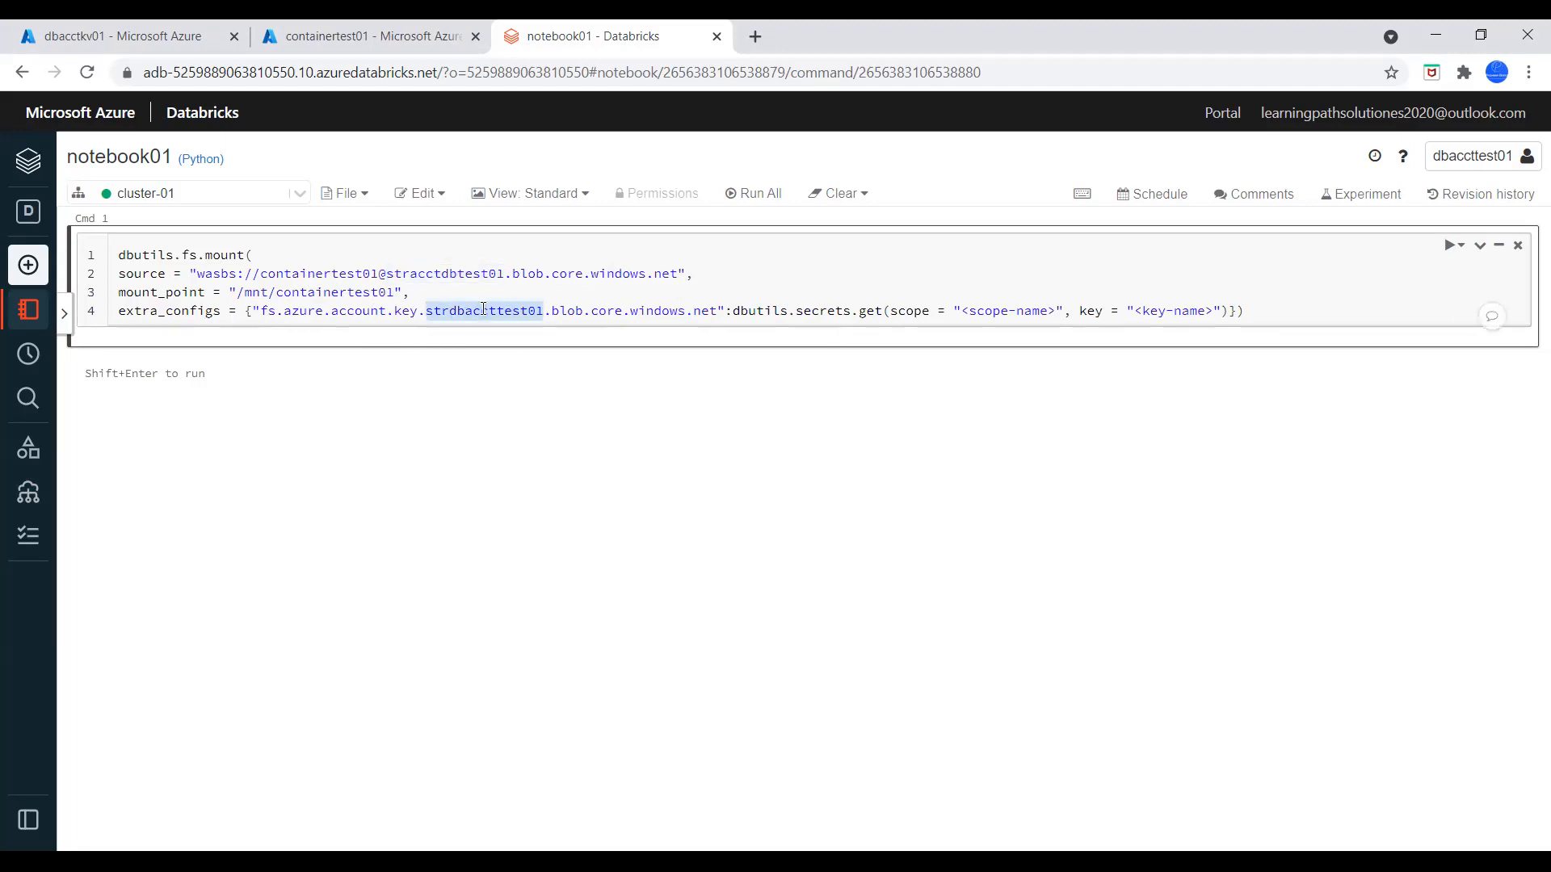
pyautogui.hotkey('ctrl', 'v')
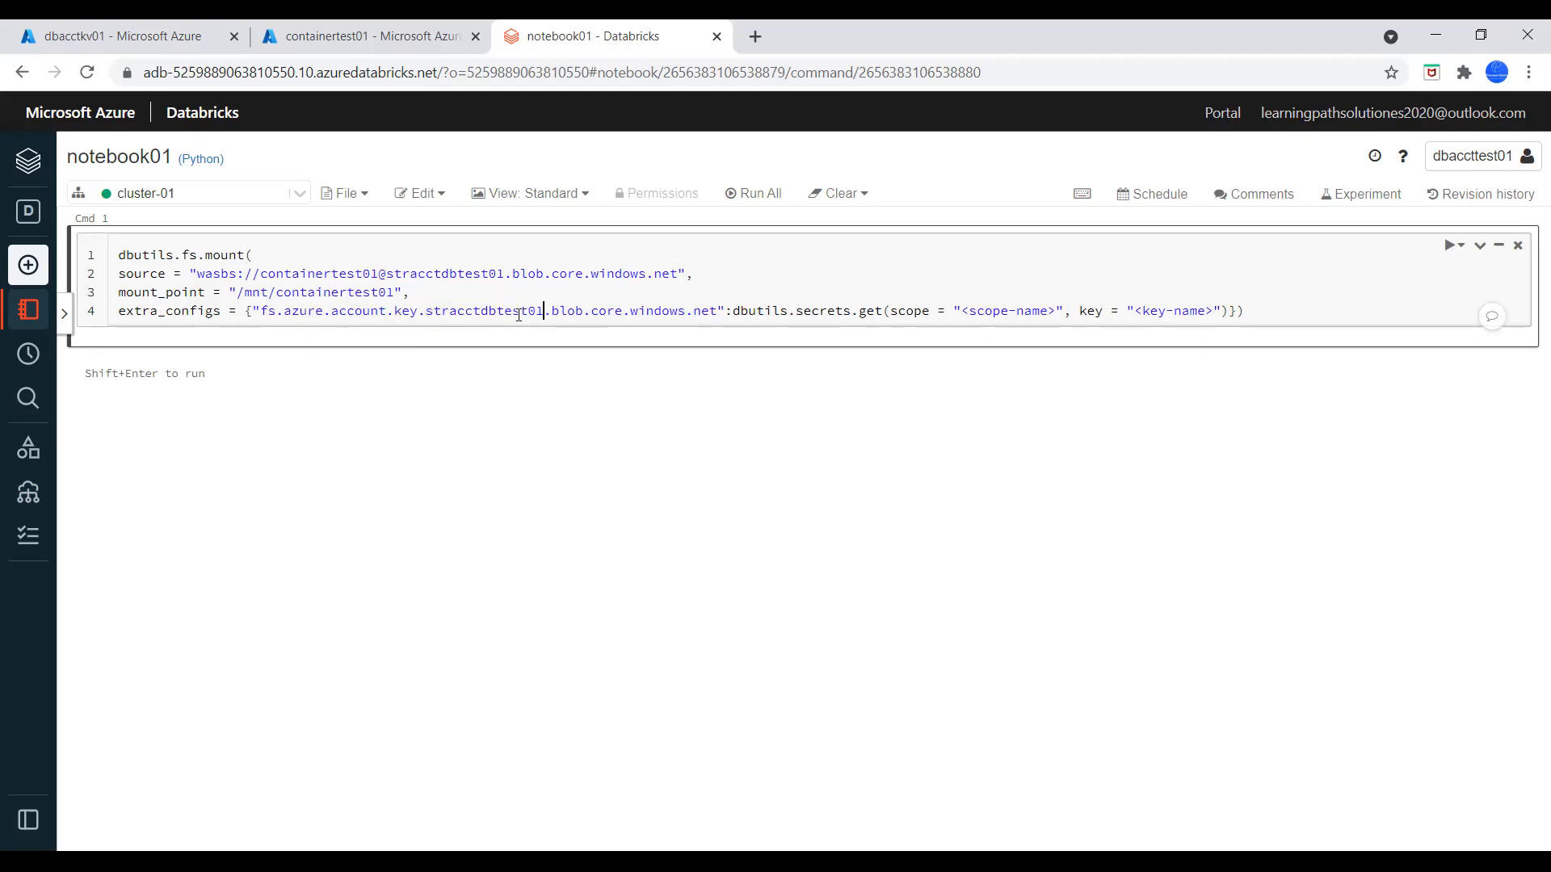
pyautogui.moveTo(544, 312); pyautogui.dragTo(427, 313)
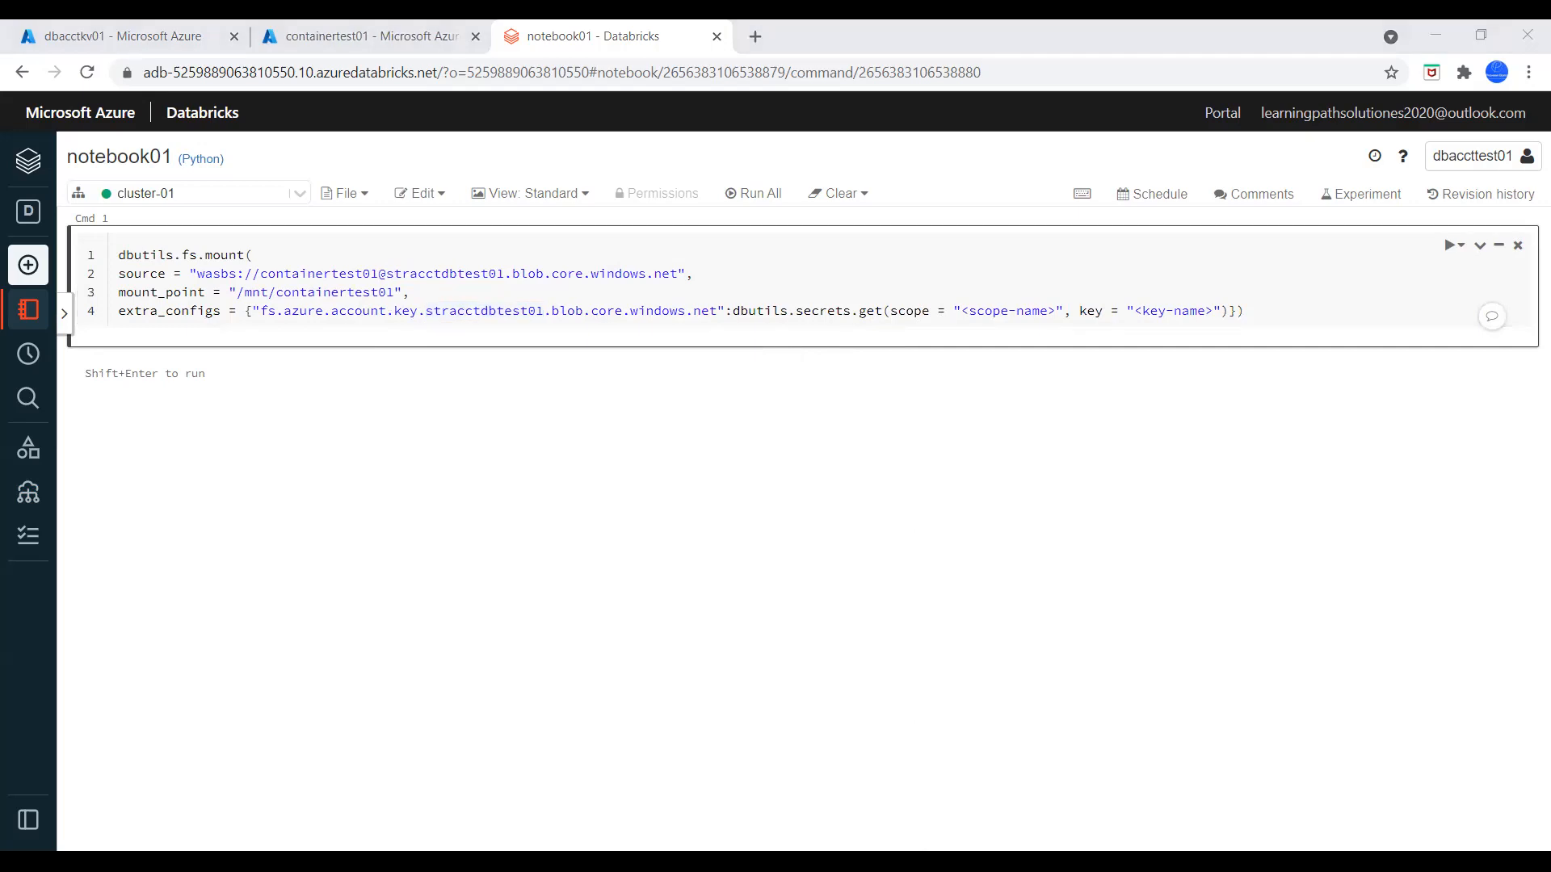
# Replace the scope-name placeholder in the secrets call with databricks-secret-scope
pyautogui.click(1066, 311)
pyautogui.moveTo(1057, 310); pyautogui.dragTo(959, 312)
pyautogui.hotkey('ctrl', 'v')
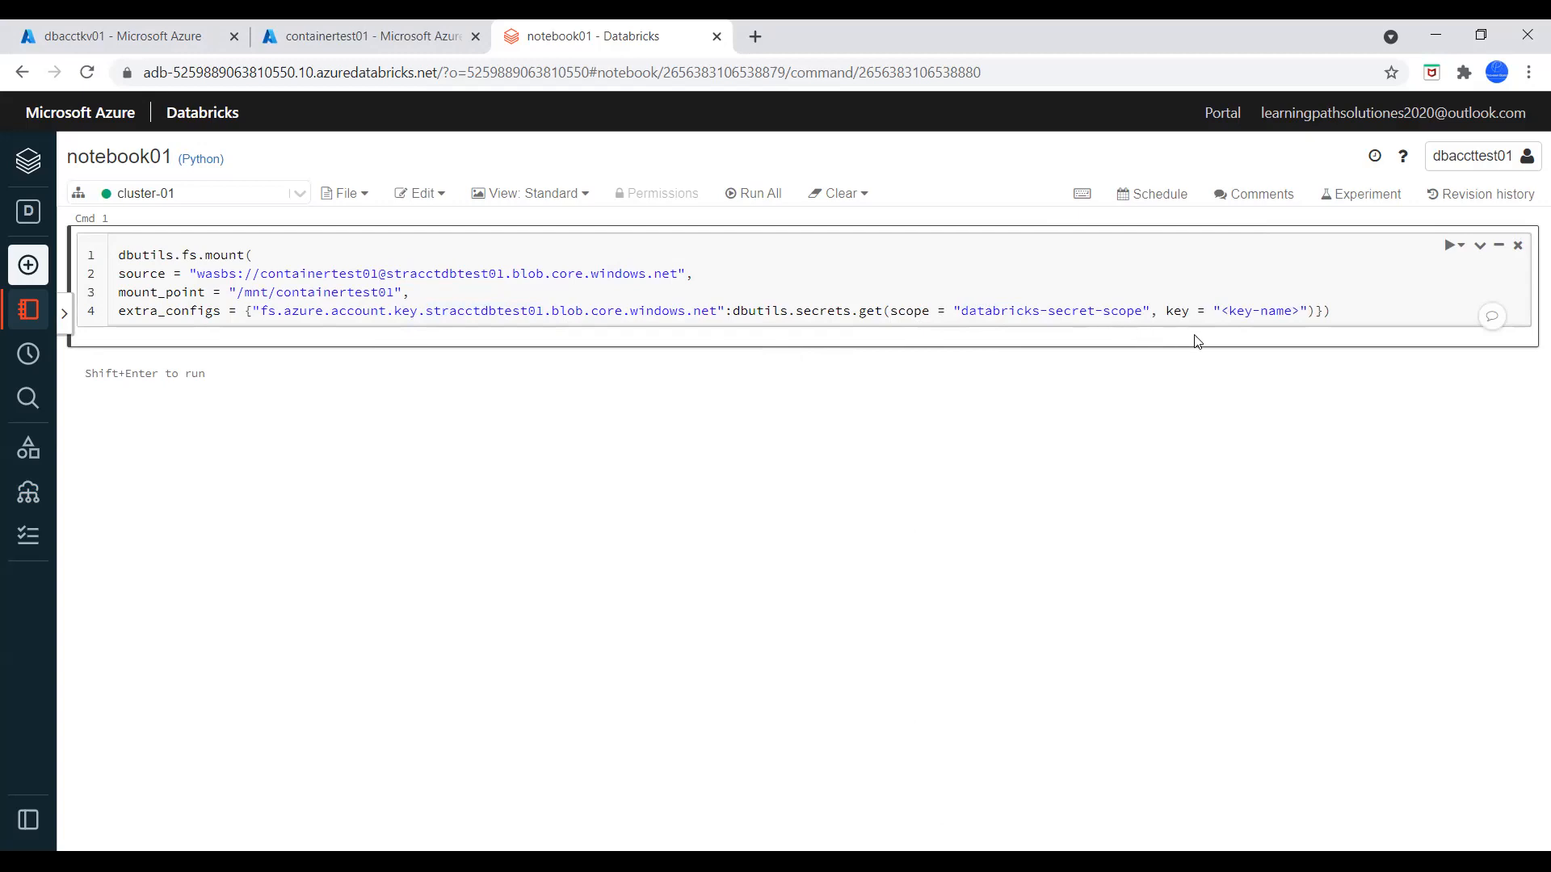
# Open the secrets of the dbacctkv01 key vault and copy the name of the dbstorageacctkey secret
pyautogui.click(161, 37)
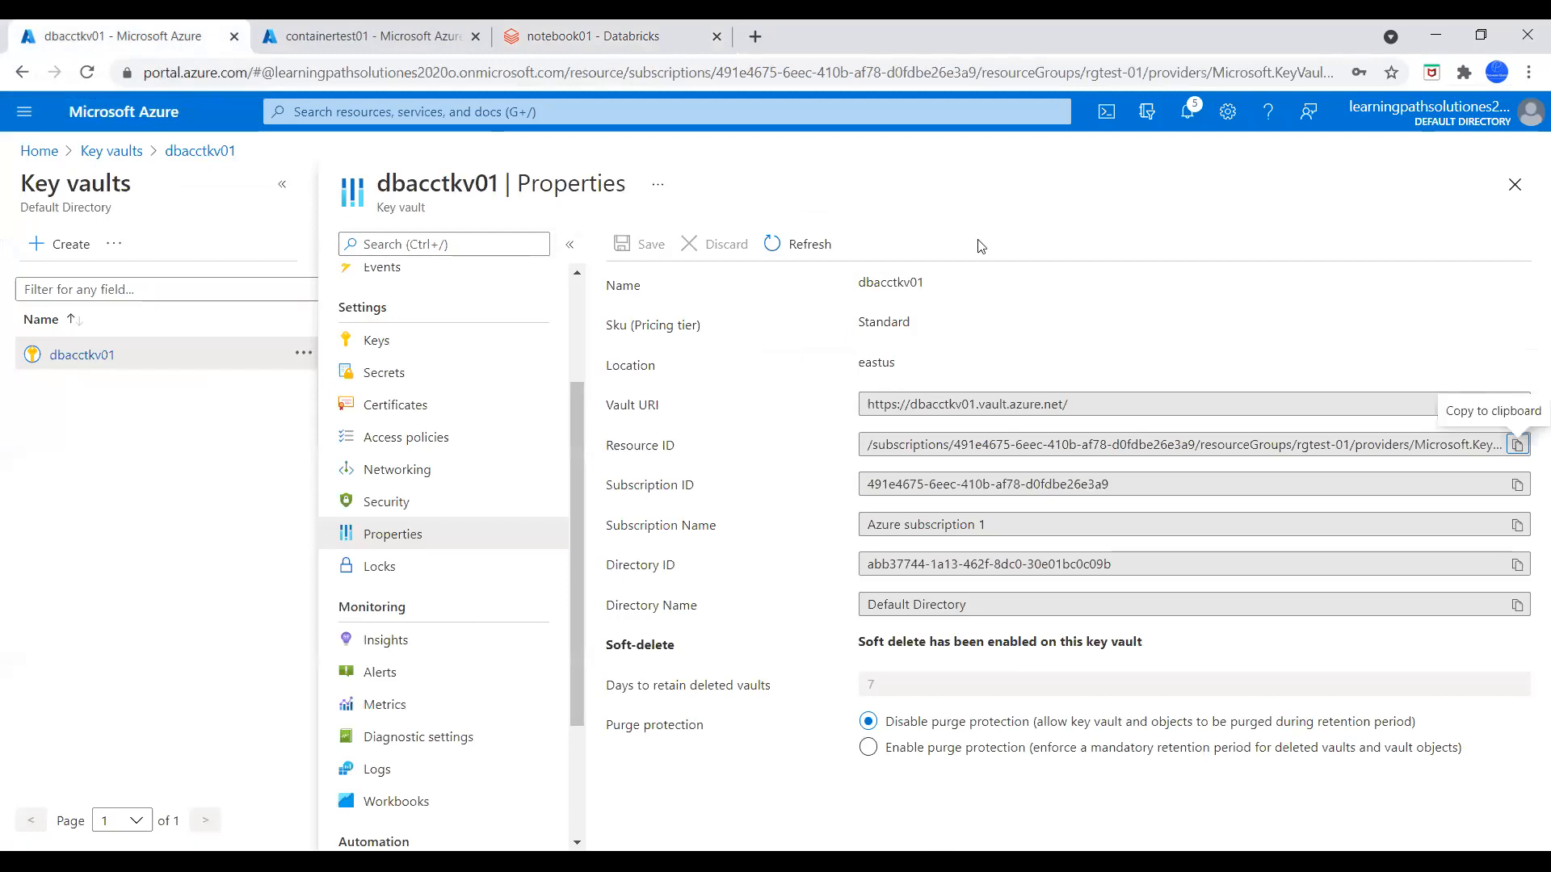
pyautogui.click(1508, 191)
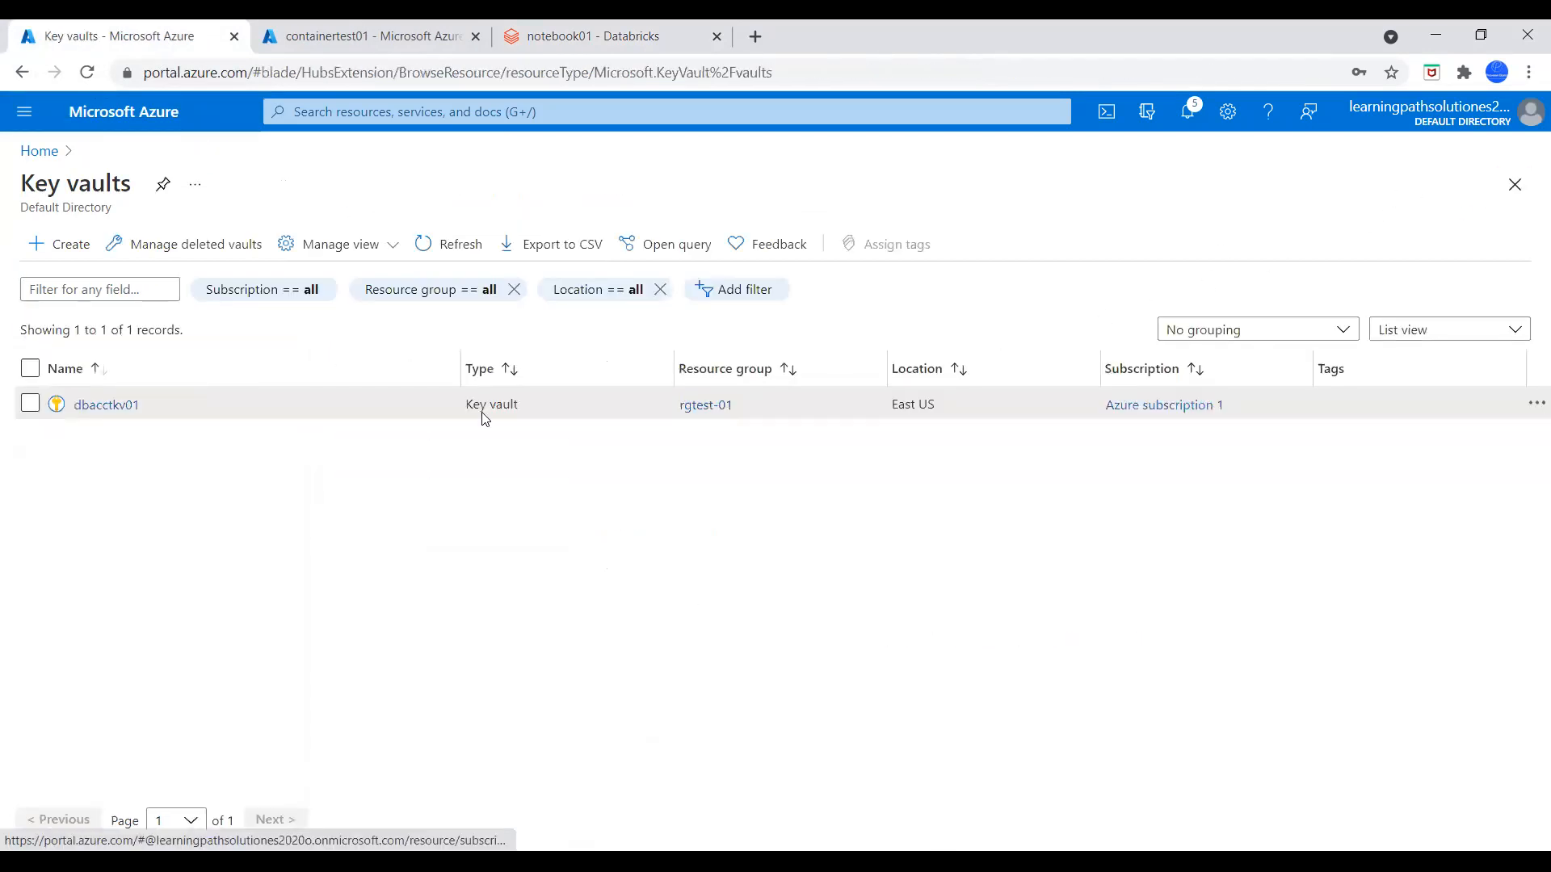
pyautogui.click(89, 408)
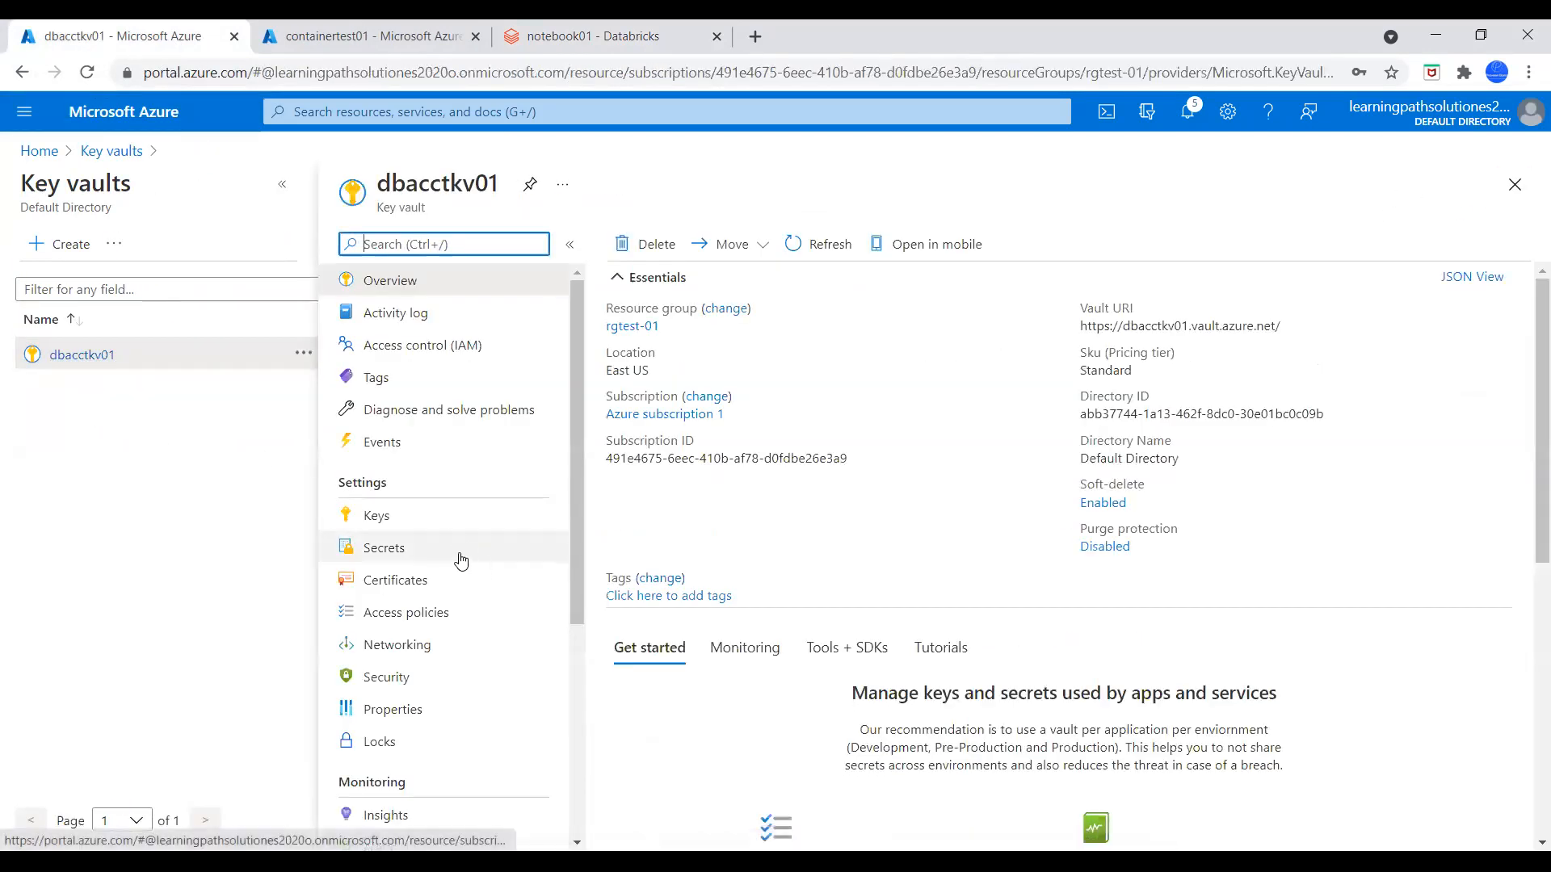
pyautogui.click(407, 551)
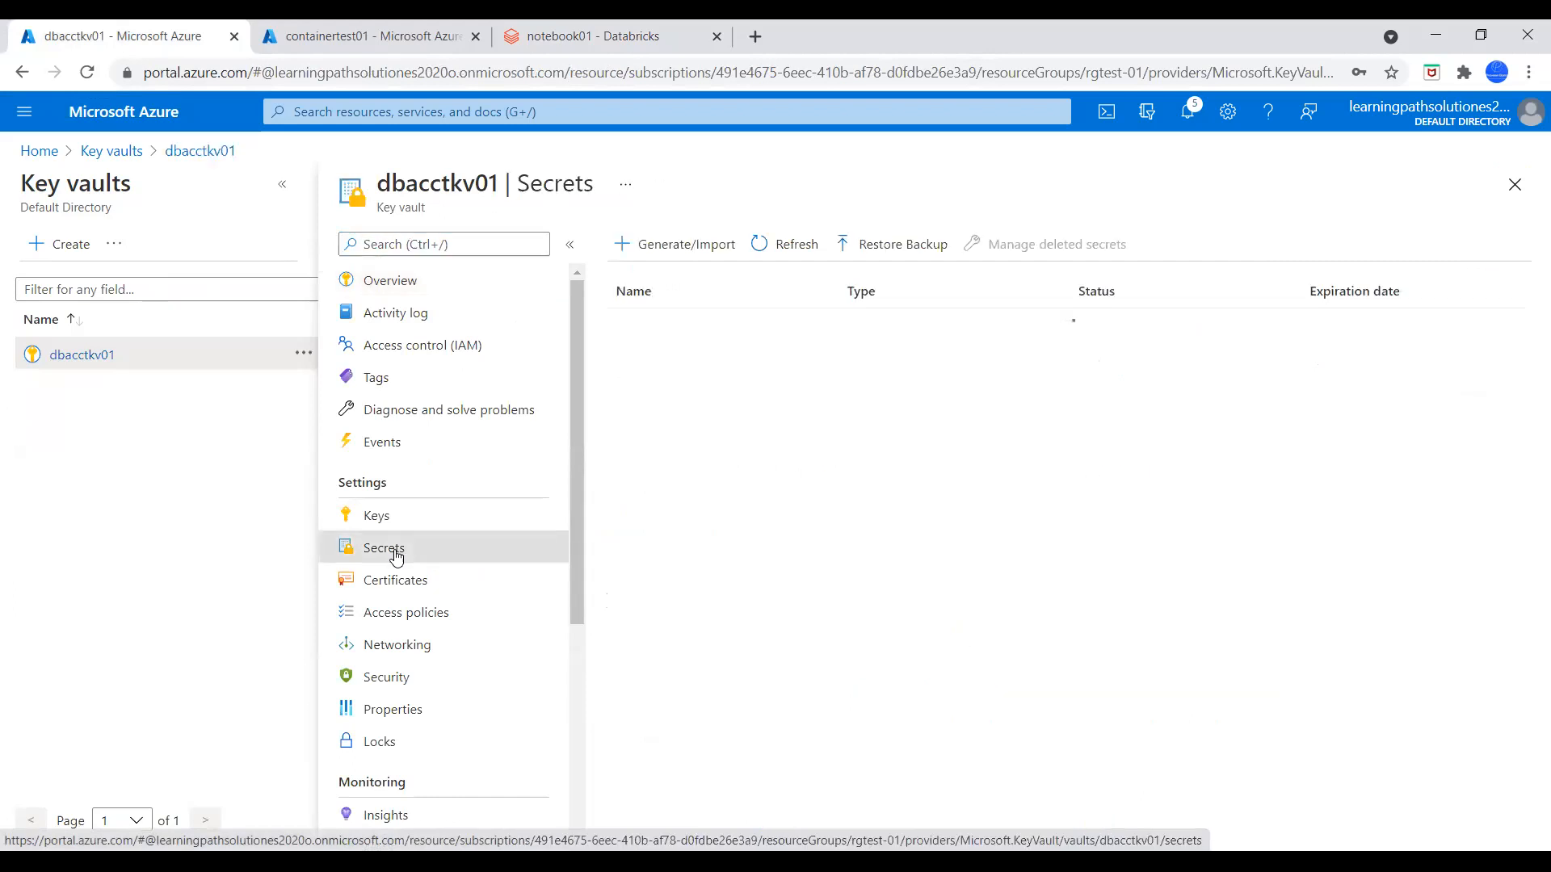
pyautogui.click(679, 326)
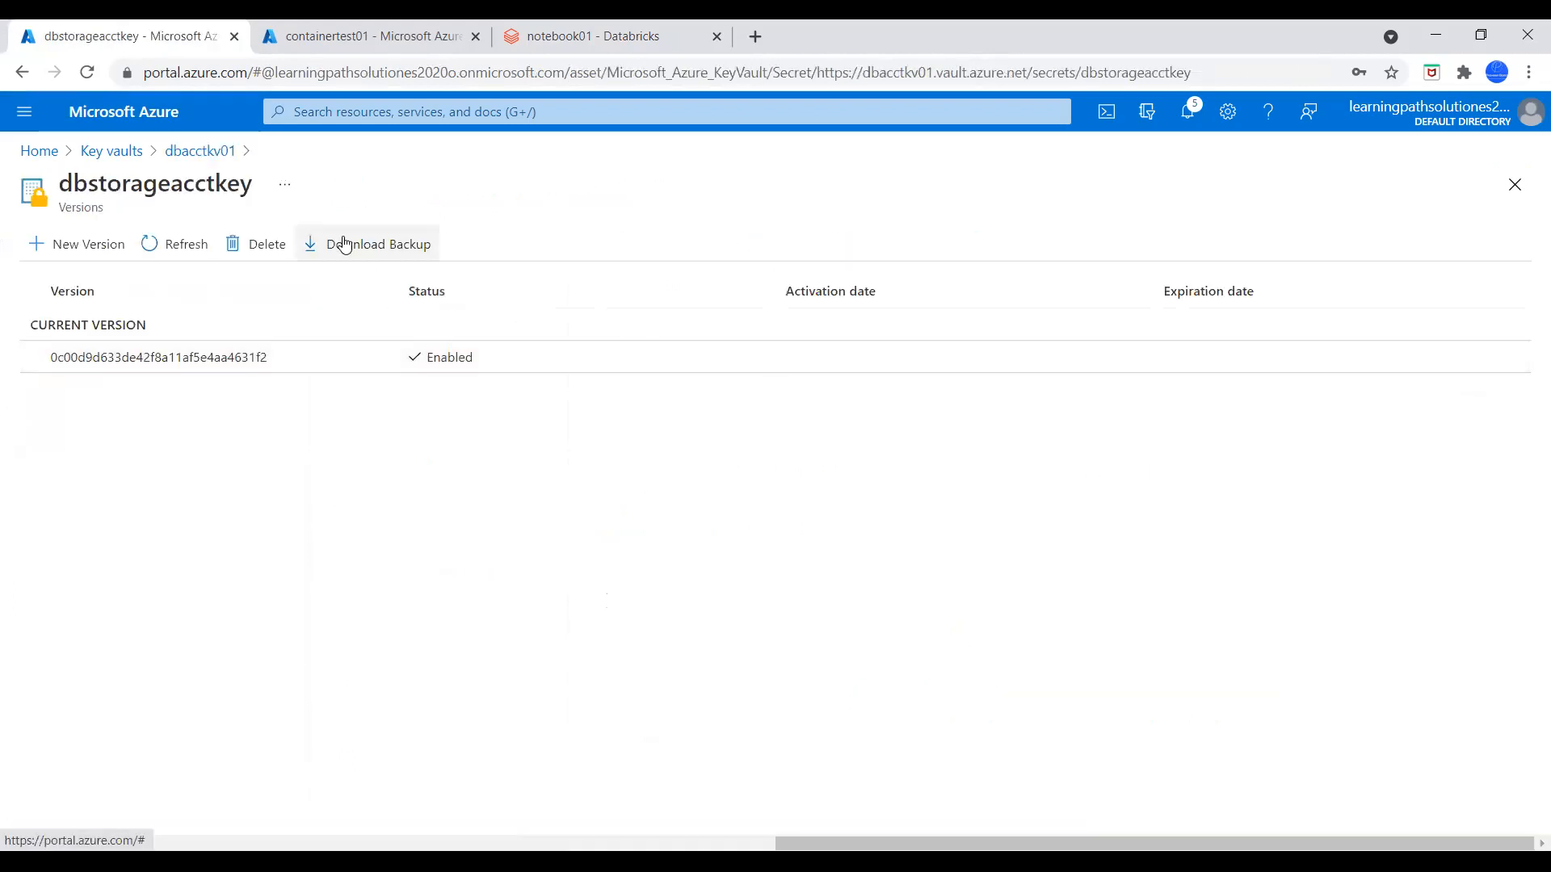
pyautogui.doubleClick(208, 184)
pyautogui.hotkey('ctrl', 'c')
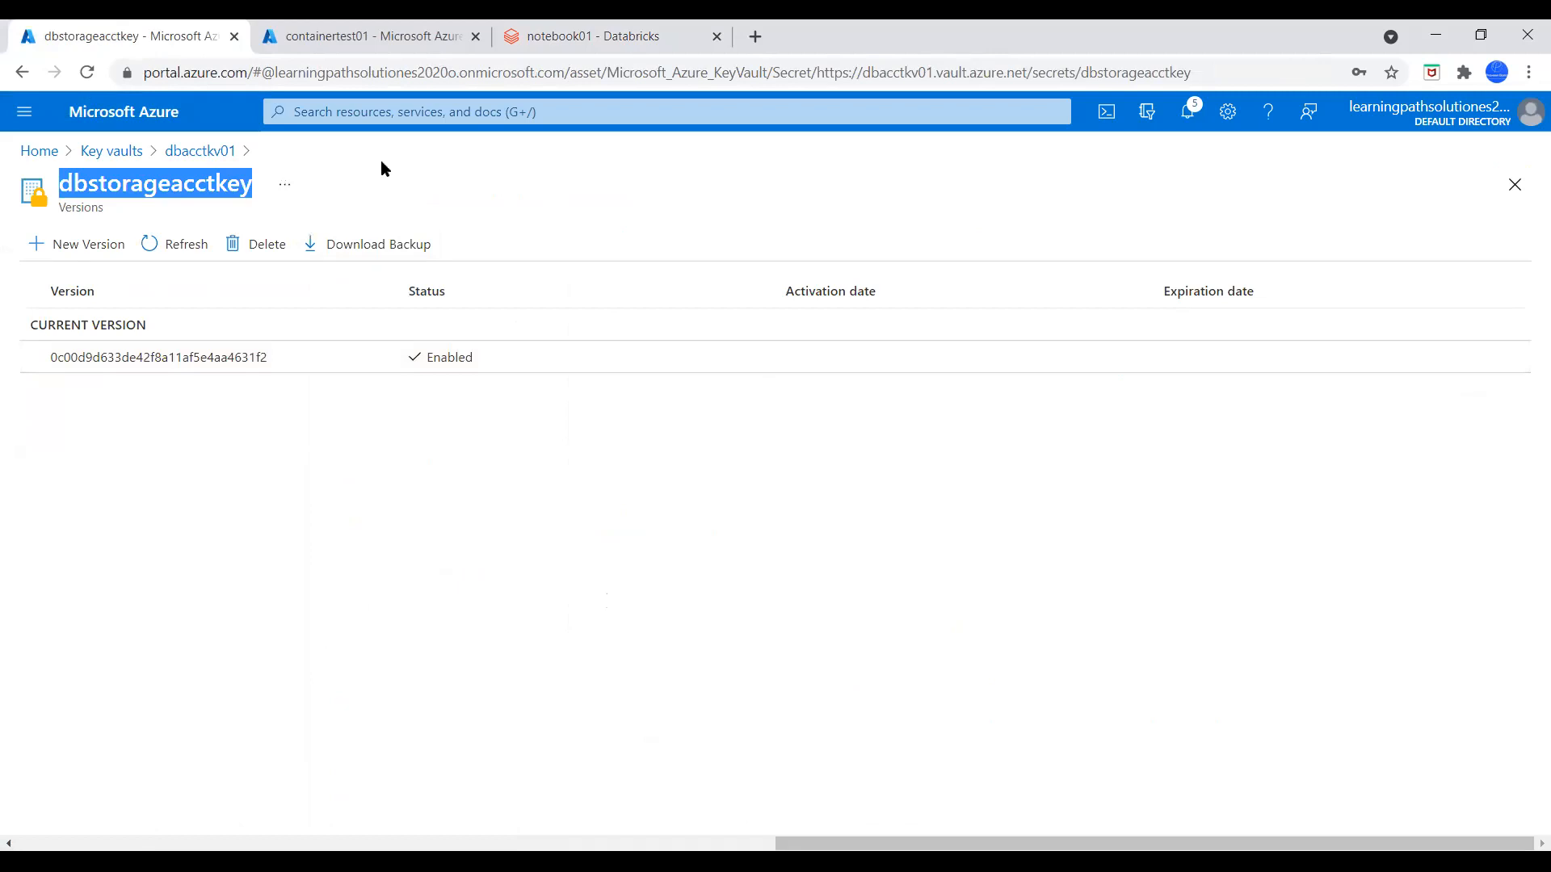
# Replace the key-name placeholder in the notebook's secrets call with dbstorageacctkey and run the mount cell
pyautogui.hotkey('ctrl', '3')
pyautogui.moveTo(1301, 311); pyautogui.dragTo(1216, 311)
pyautogui.hotkey('ctrl', 'v')
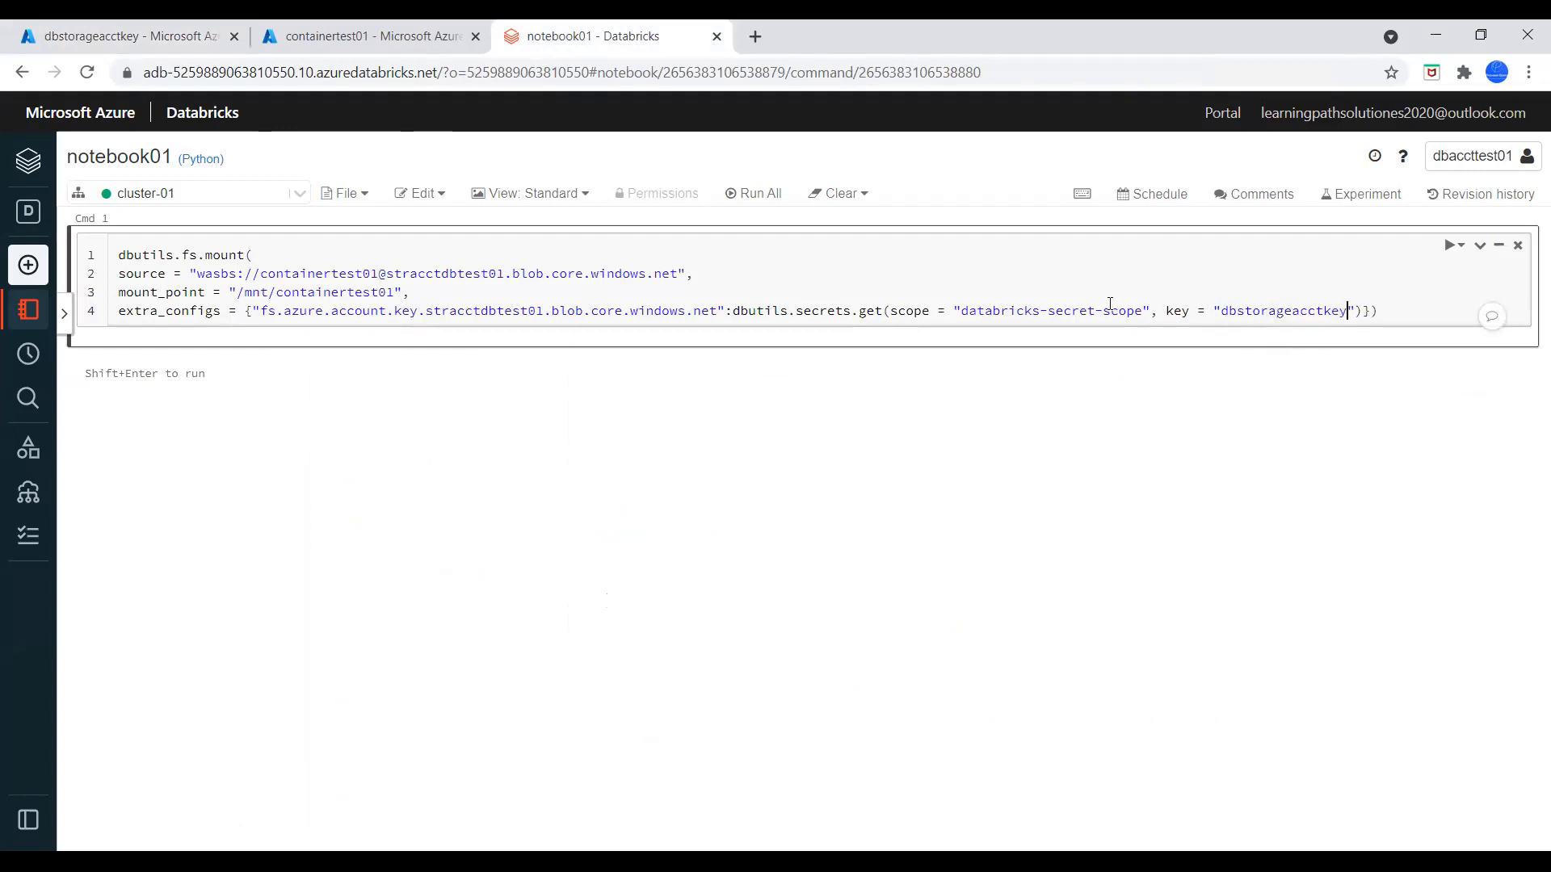
pyautogui.click(1461, 246)
pyautogui.click(1461, 278)
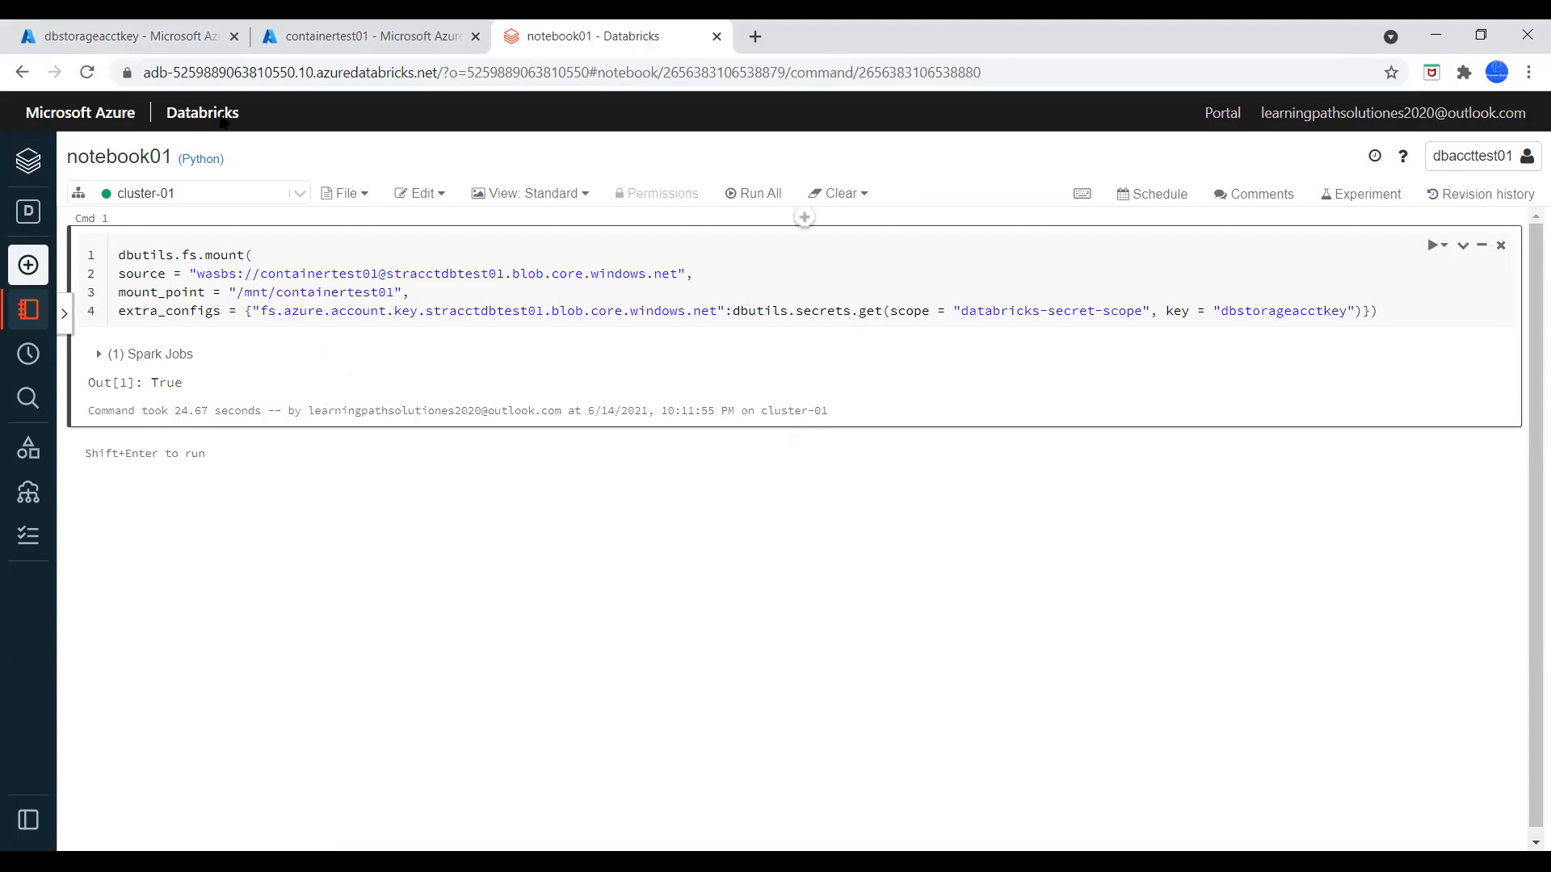
# Open airtravel.csv in the containertest01 container and examine its header row and monthly data
pyautogui.click(172, 28)
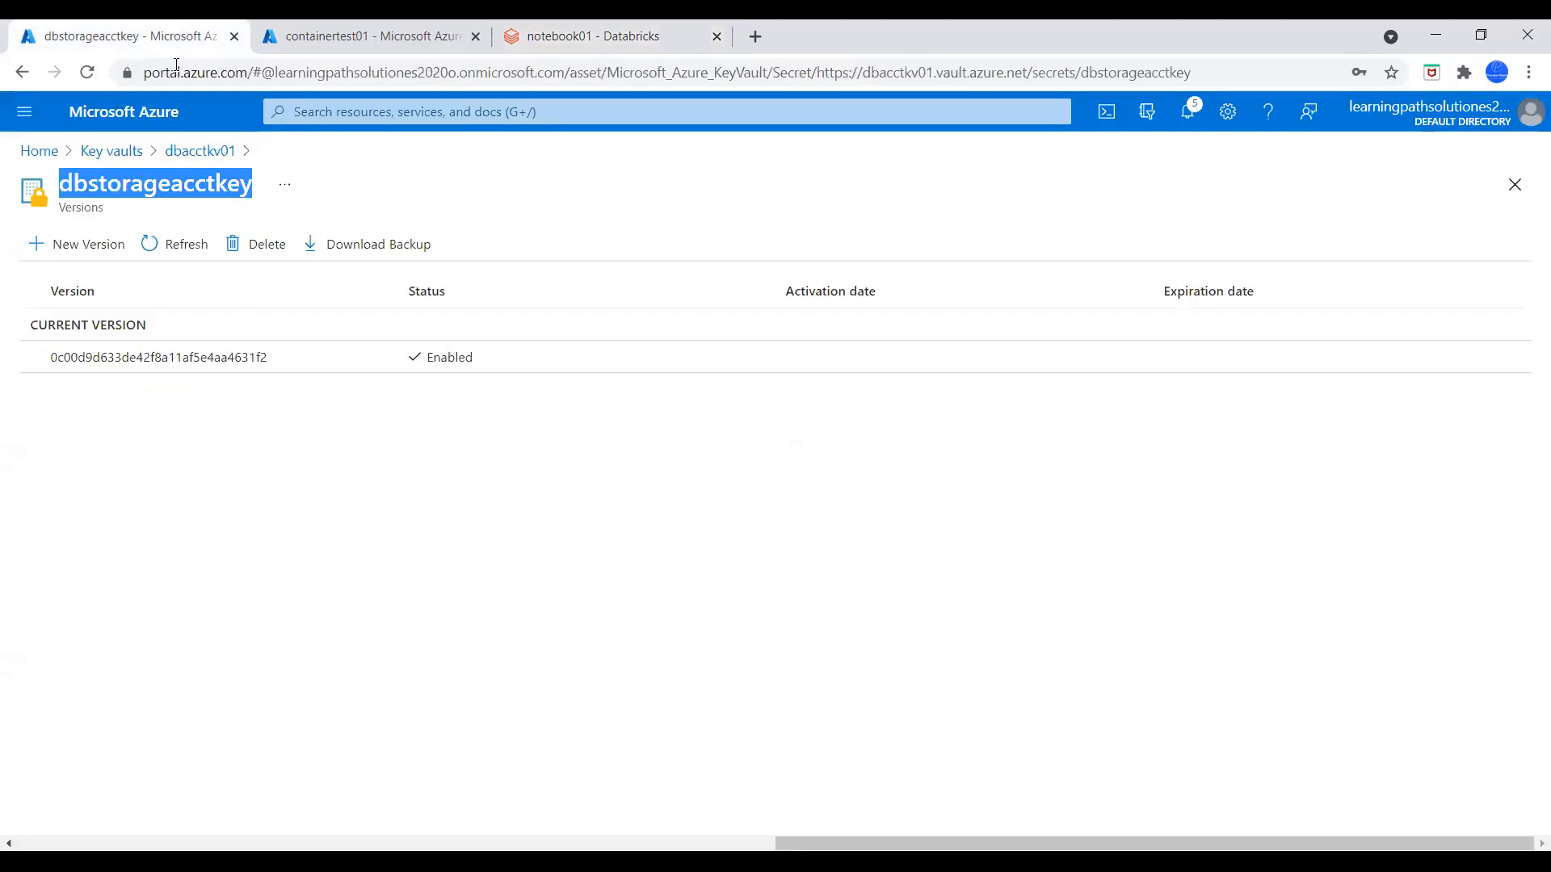
pyautogui.click(321, 31)
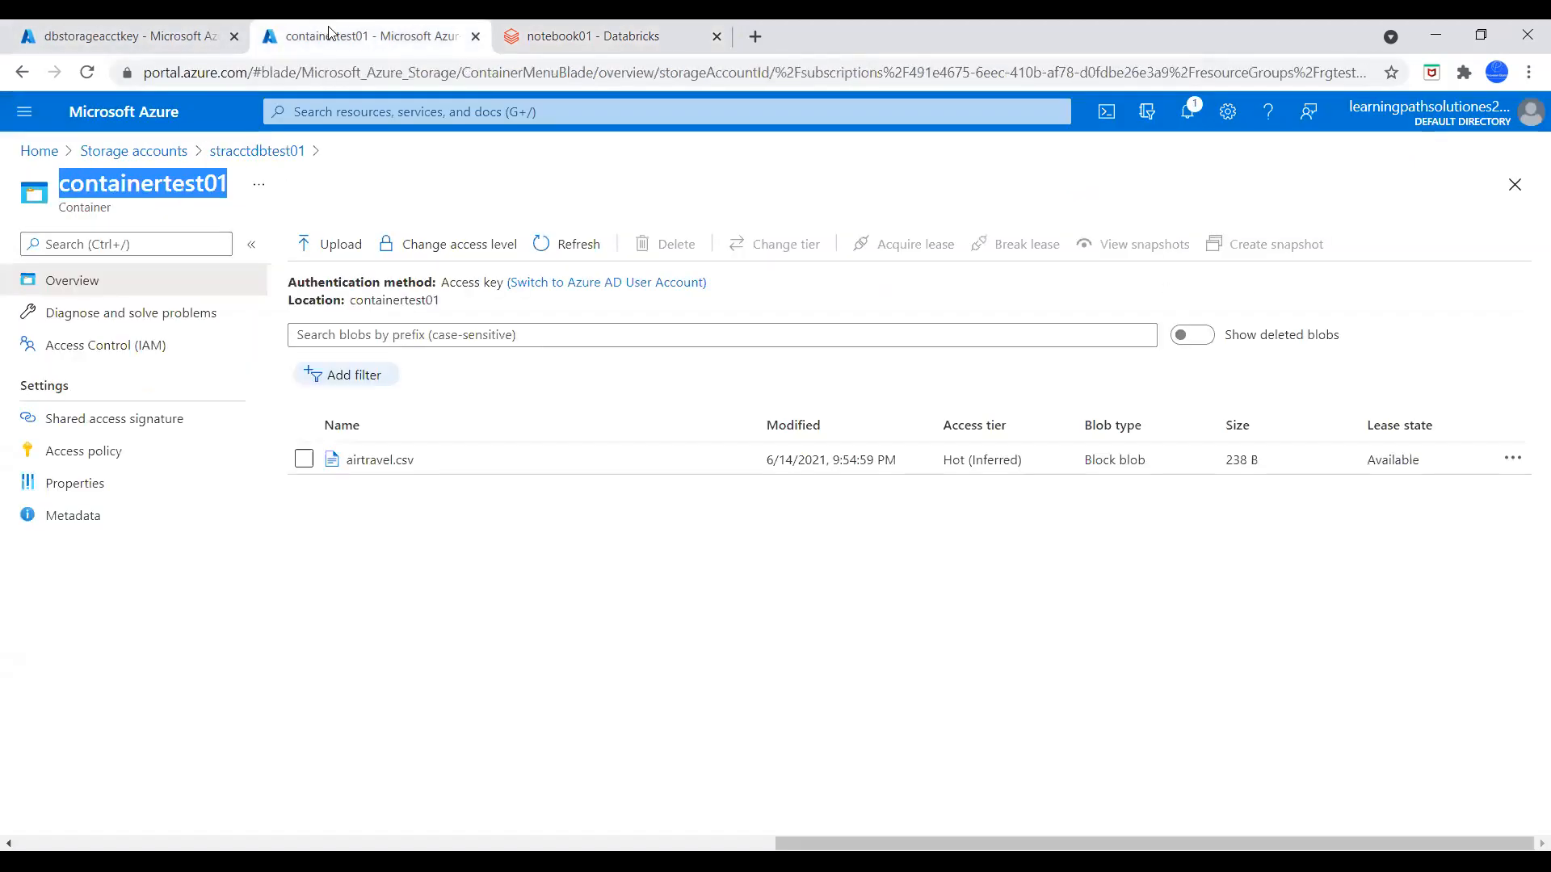
pyautogui.click(379, 461)
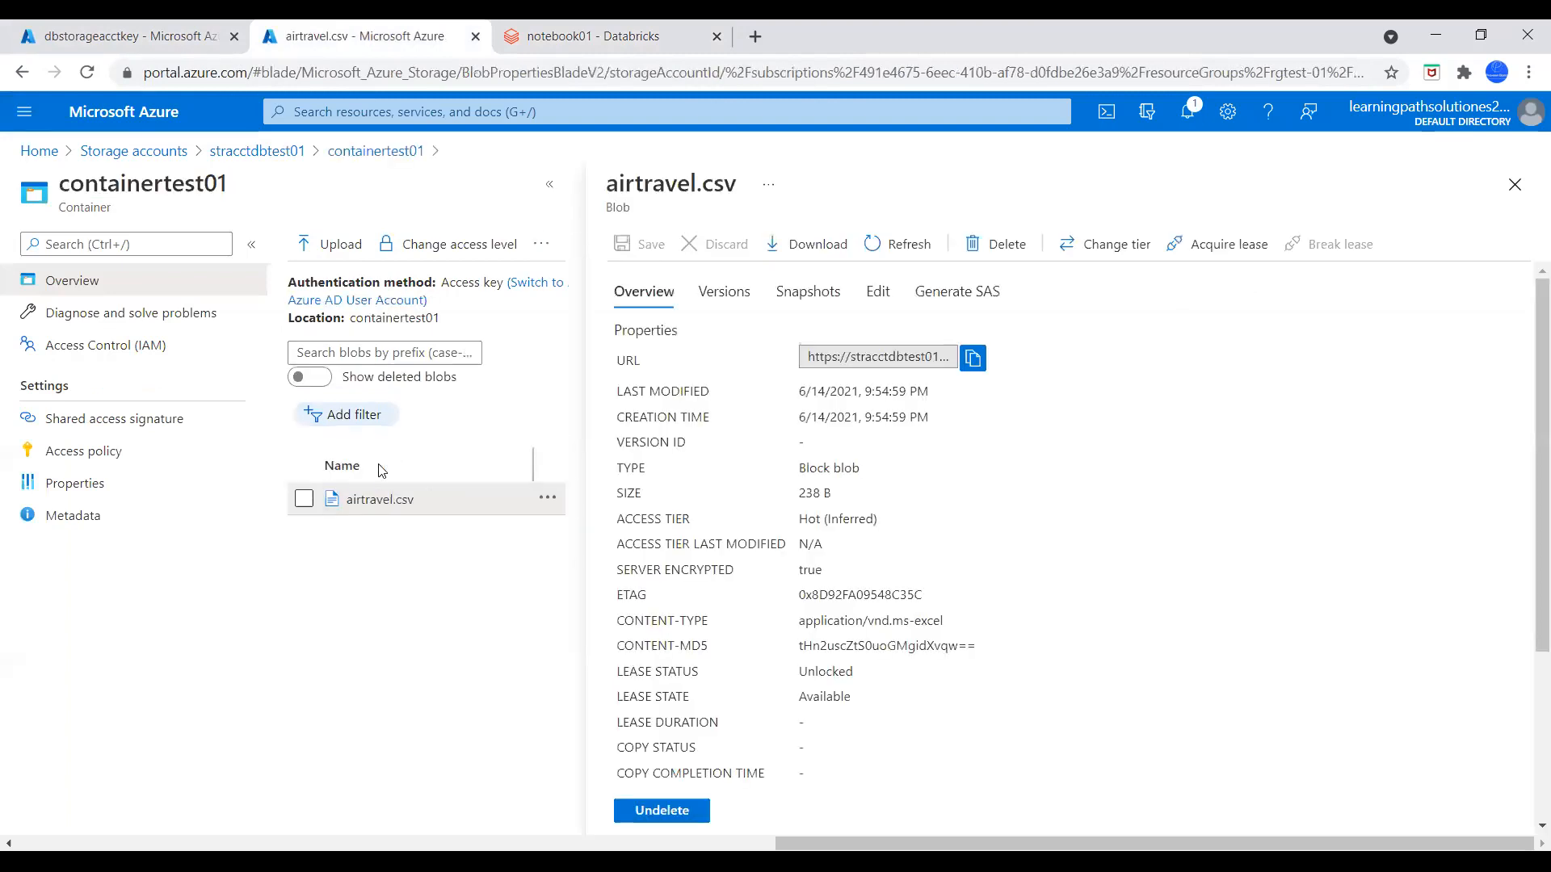
pyautogui.click(883, 295)
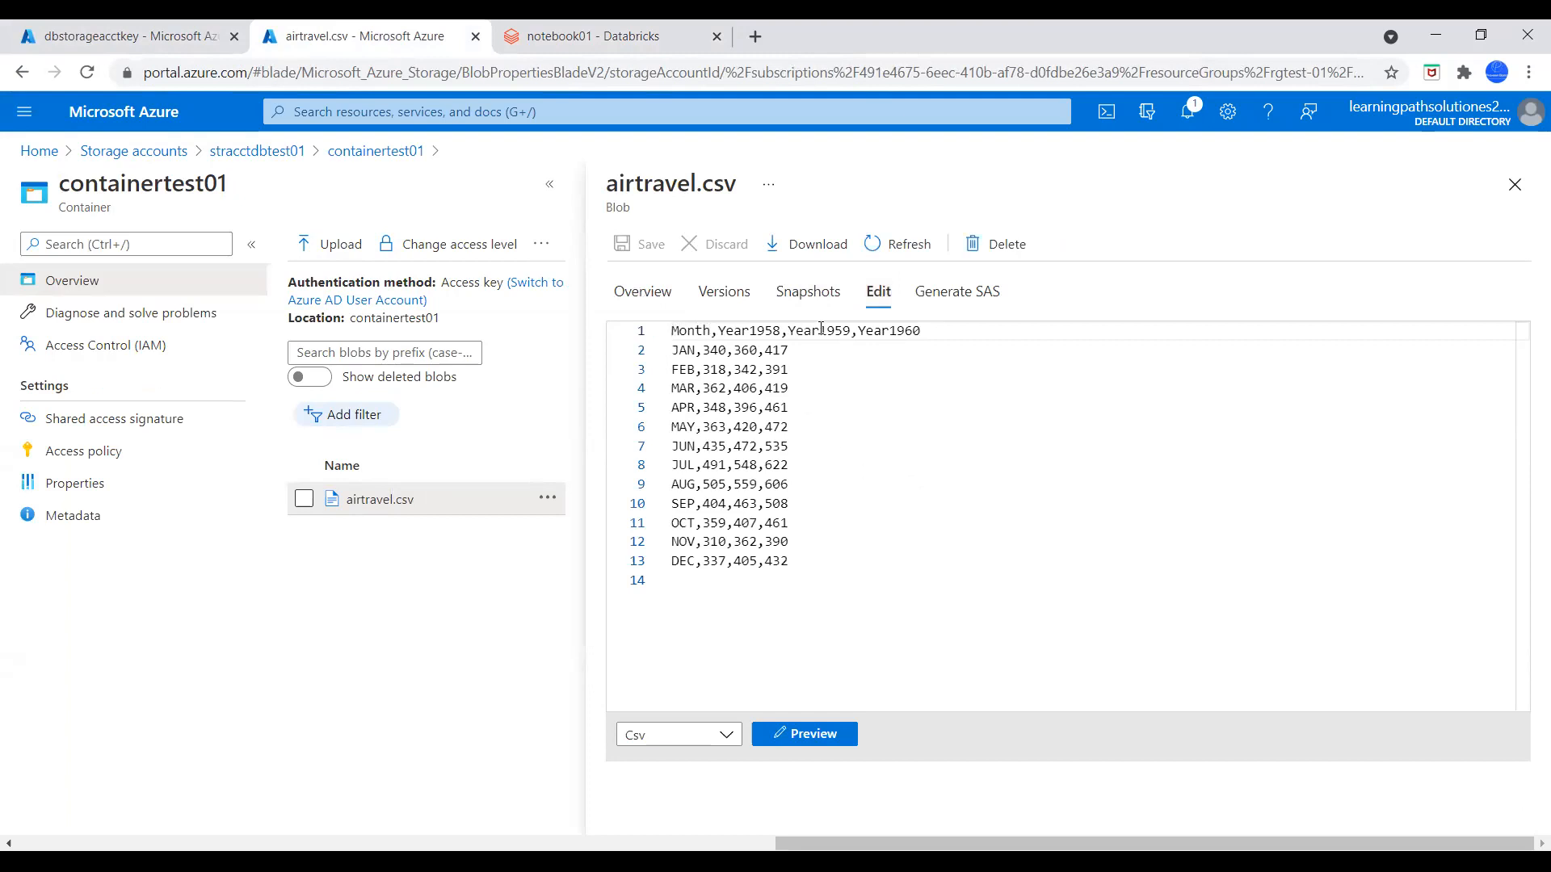
pyautogui.click(916, 331)
pyautogui.moveTo(916, 331); pyautogui.dragTo(637, 338)
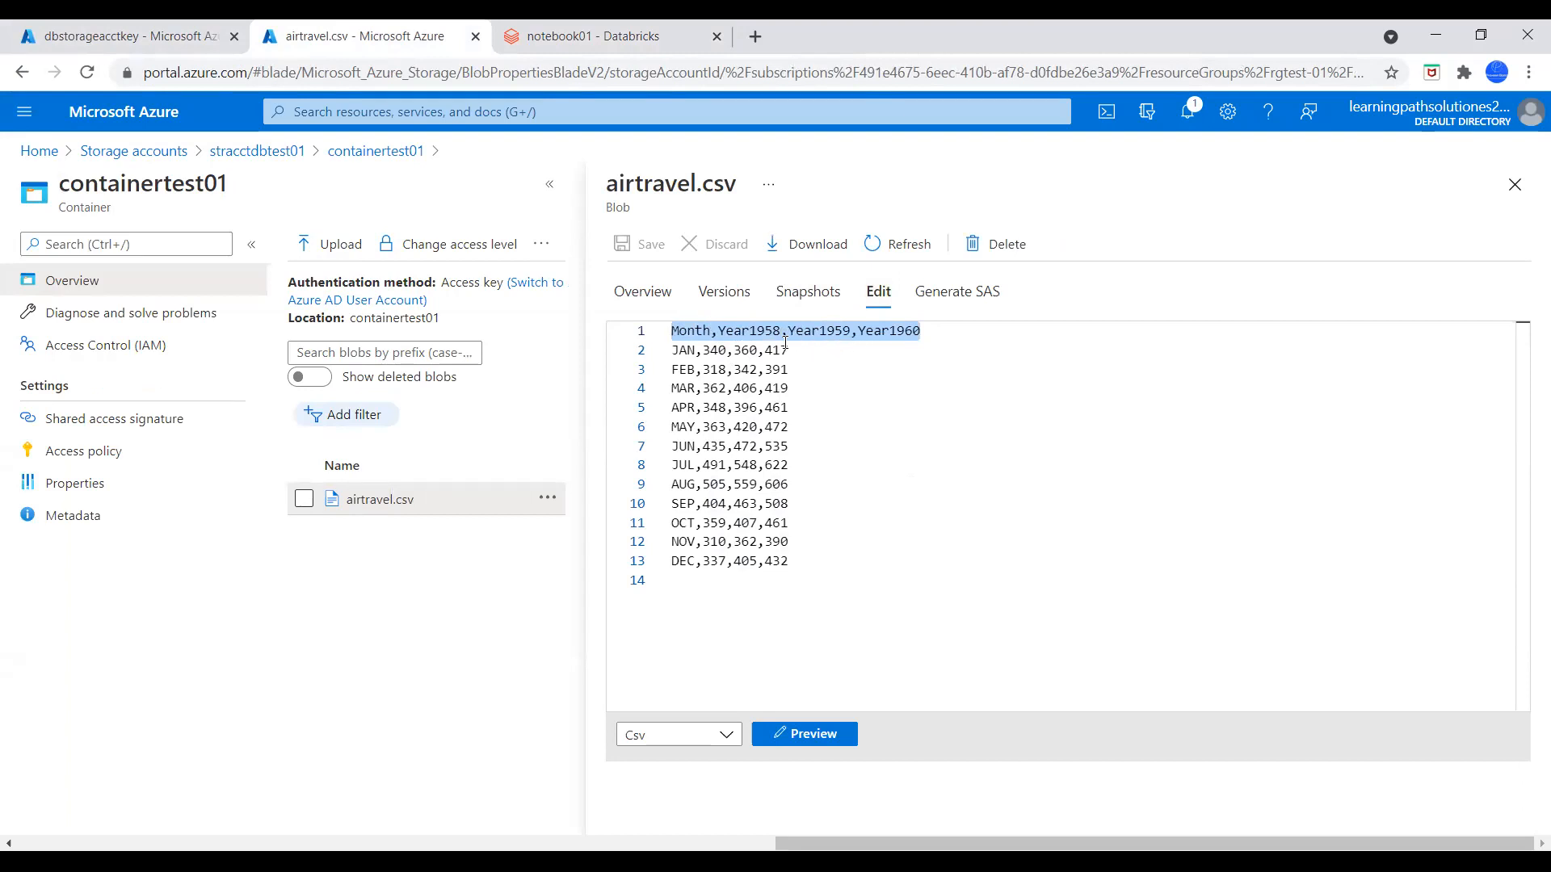
pyautogui.click(921, 331)
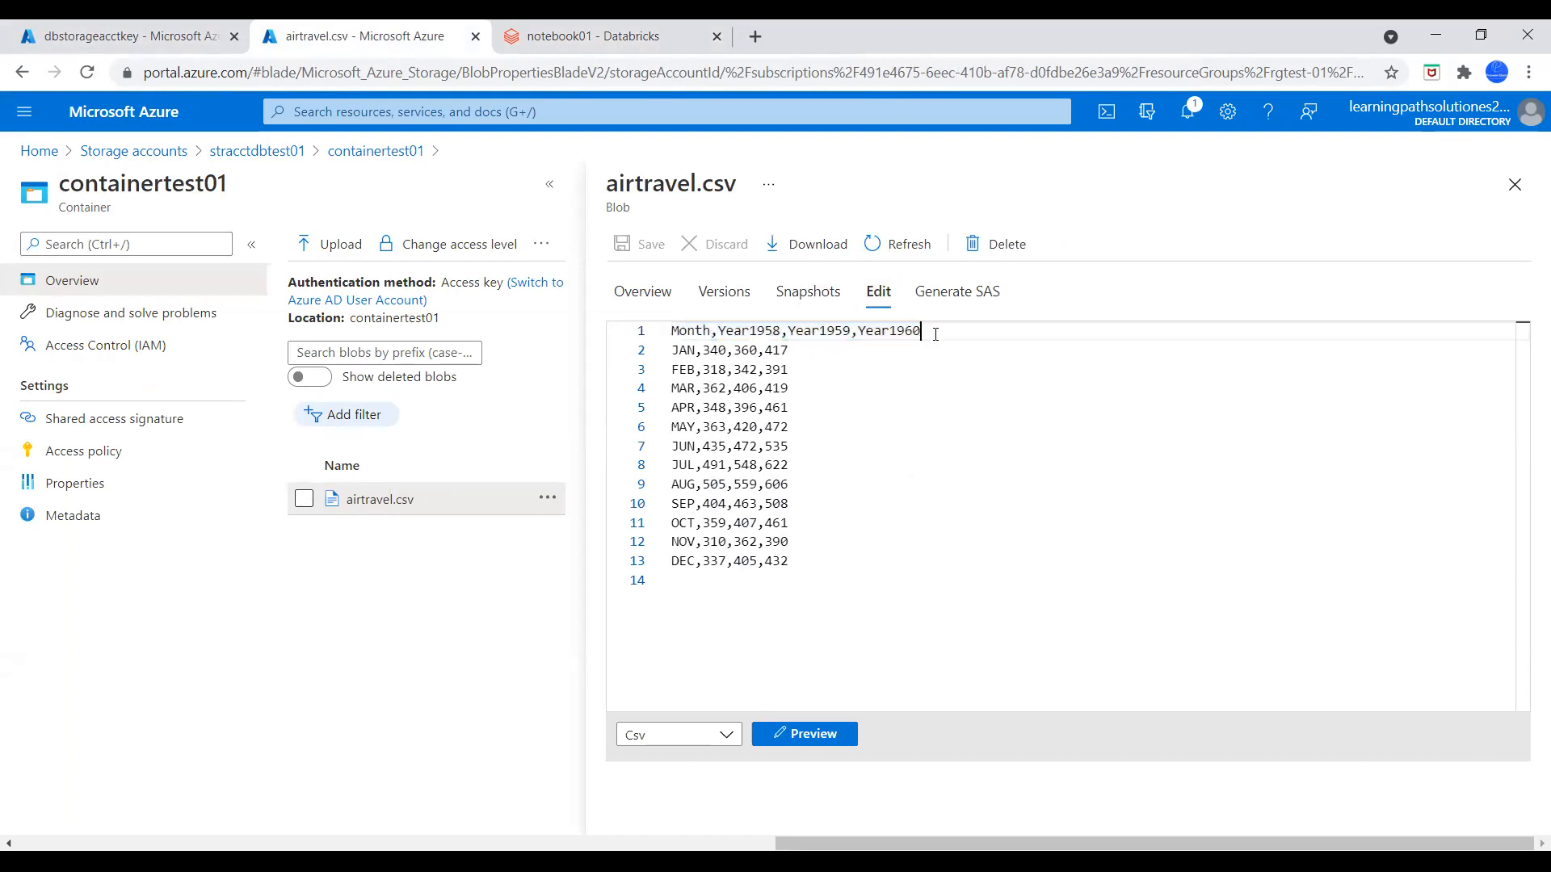
pyautogui.click(714, 353)
pyautogui.moveTo(718, 358); pyautogui.dragTo(782, 540)
pyautogui.click(787, 541)
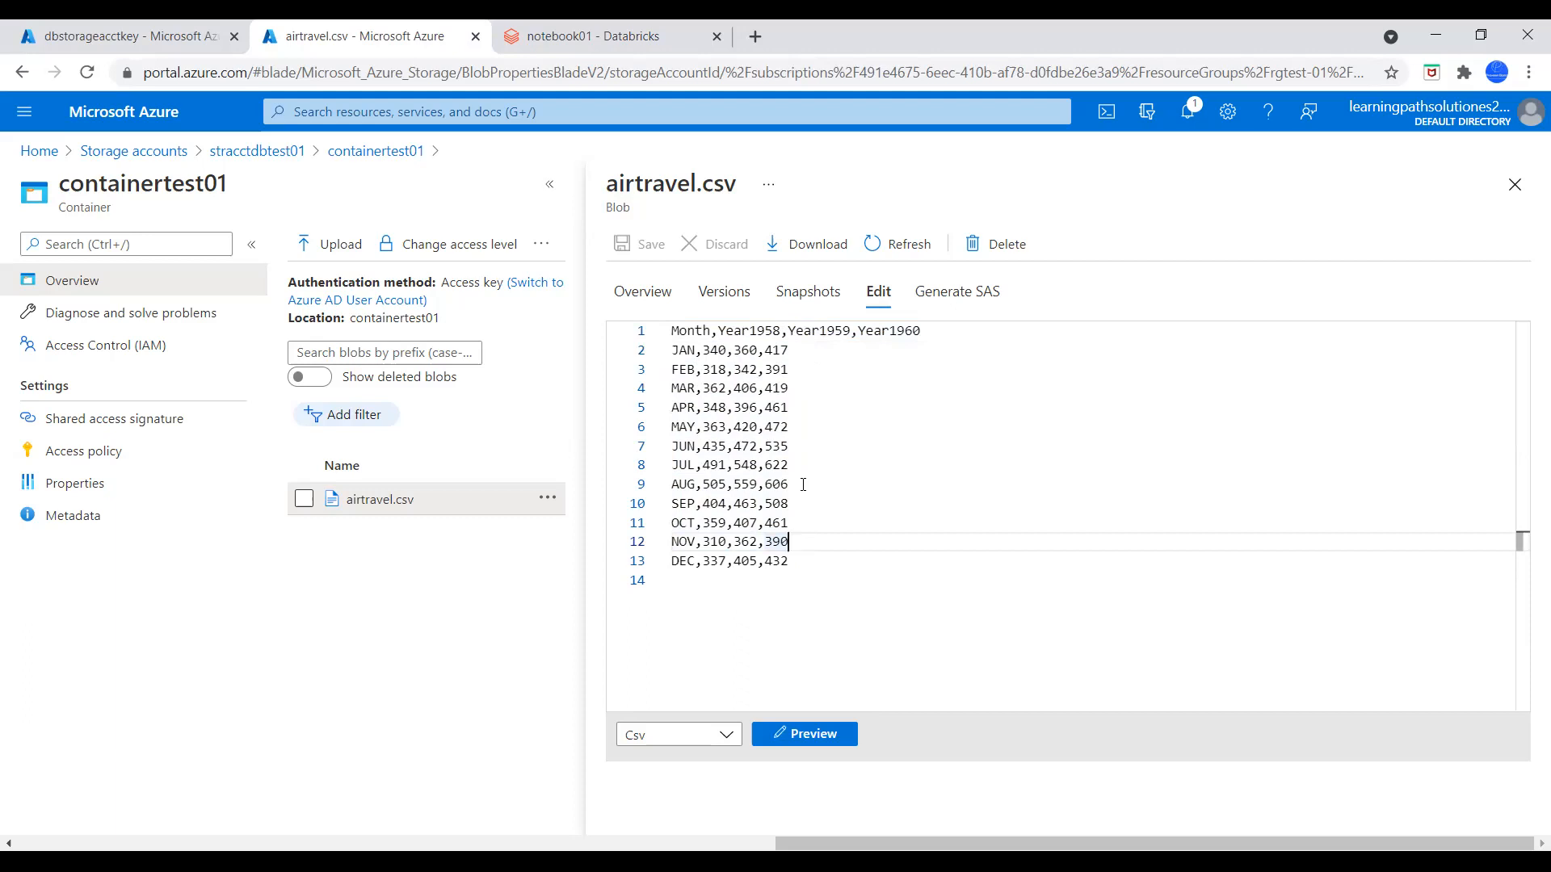
pyautogui.click(1514, 184)
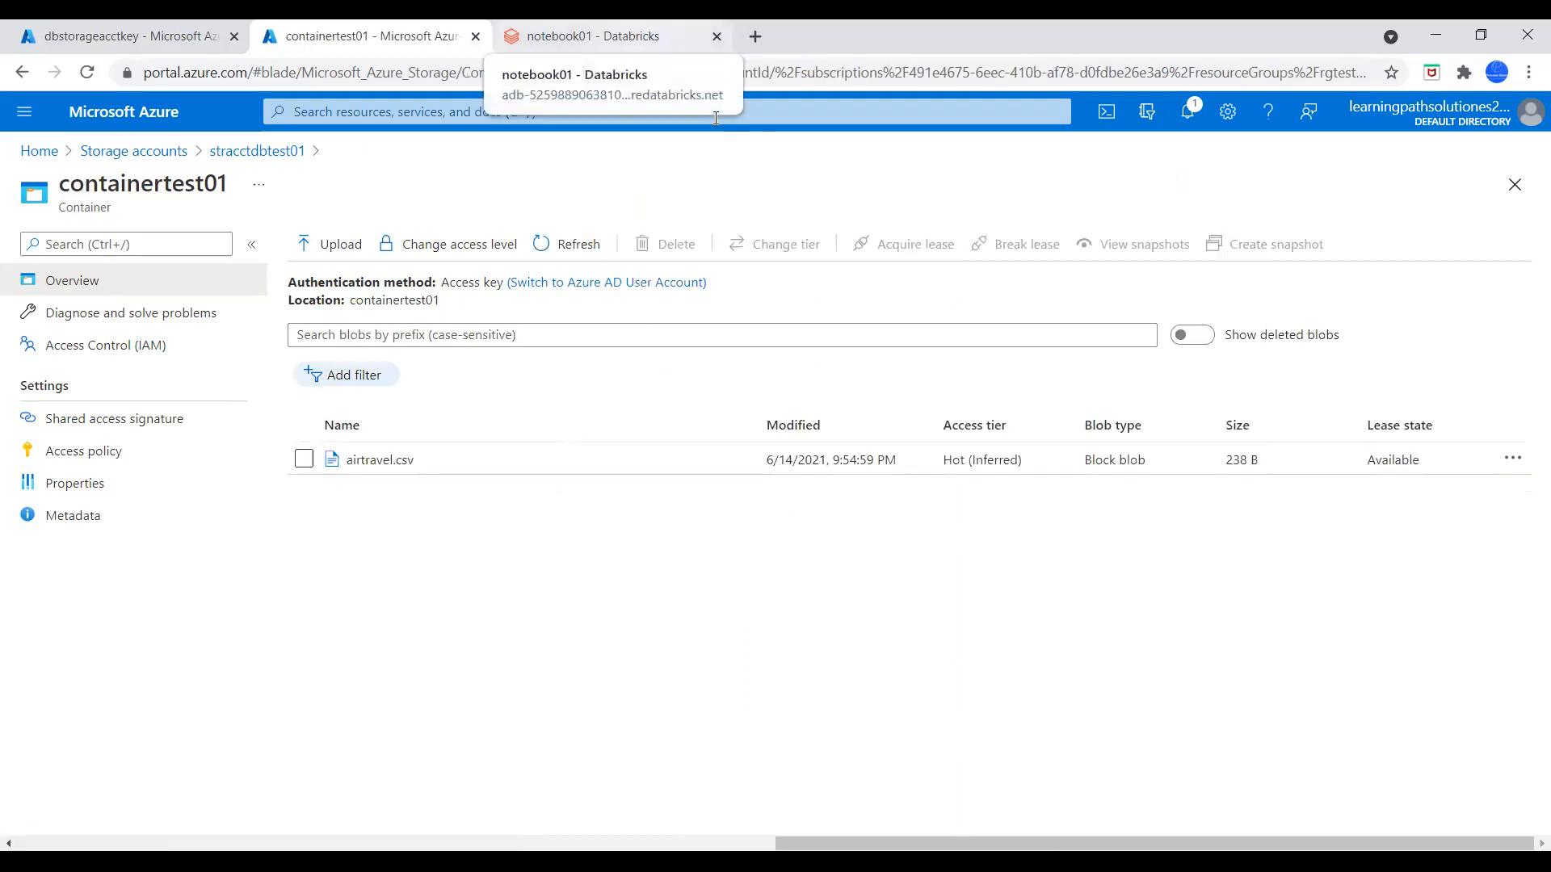
# Add a notebook cell below the mount command containing df = spark.read.text("/mnt/<mount-name>/<file-name>")
pyautogui.hotkey('ctrl', 'Tab')
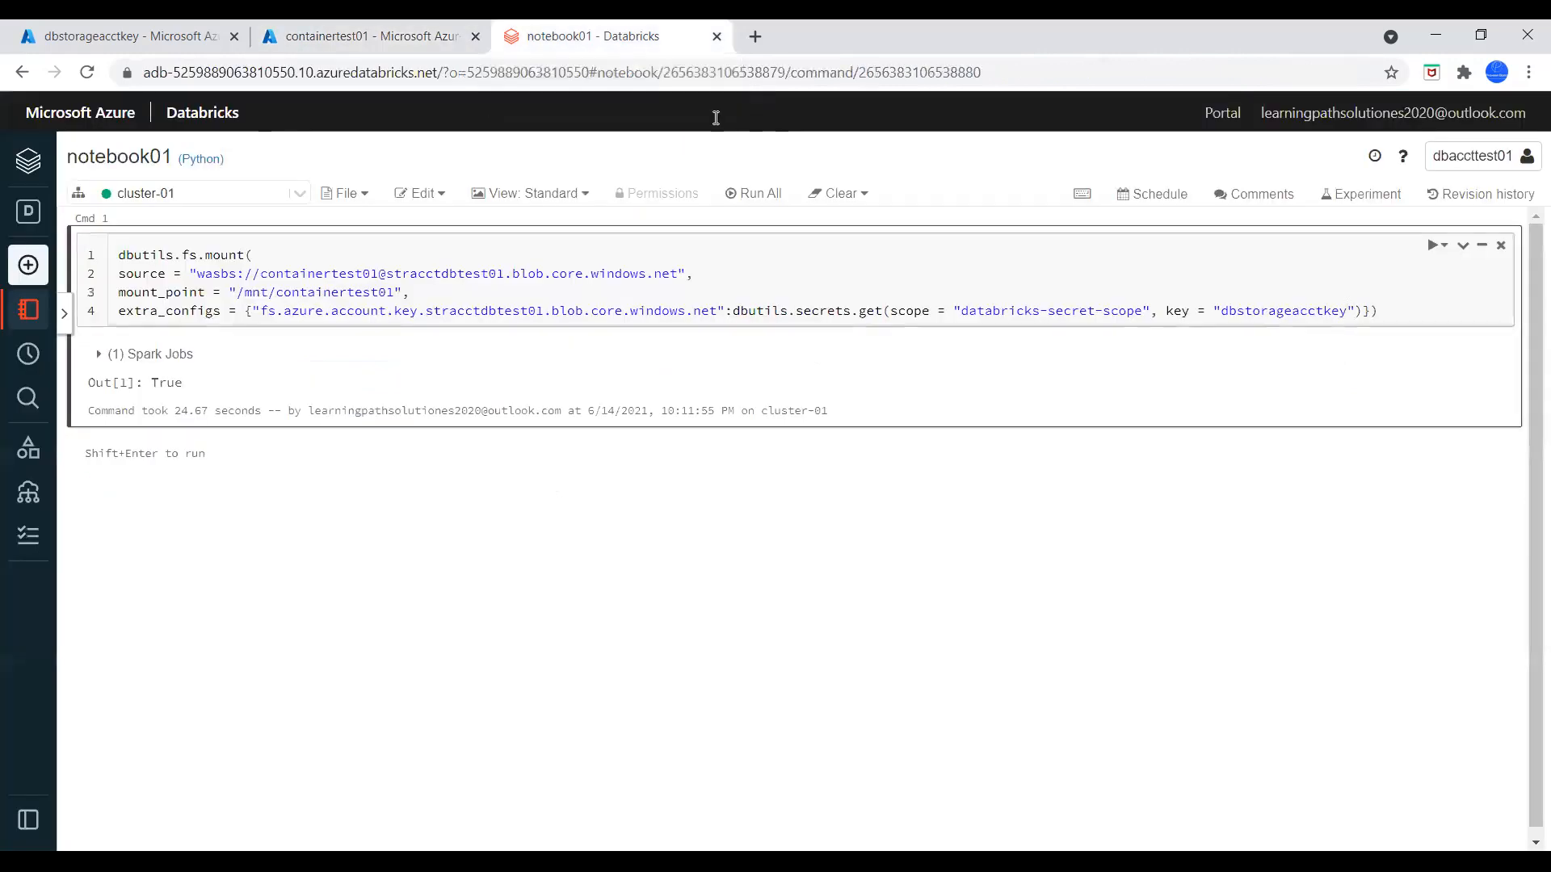
pyautogui.click(992, 861)
pyautogui.click(803, 440)
pyautogui.write('df = spark.read.text("/mnt/<mount-name>/<file-name>")')
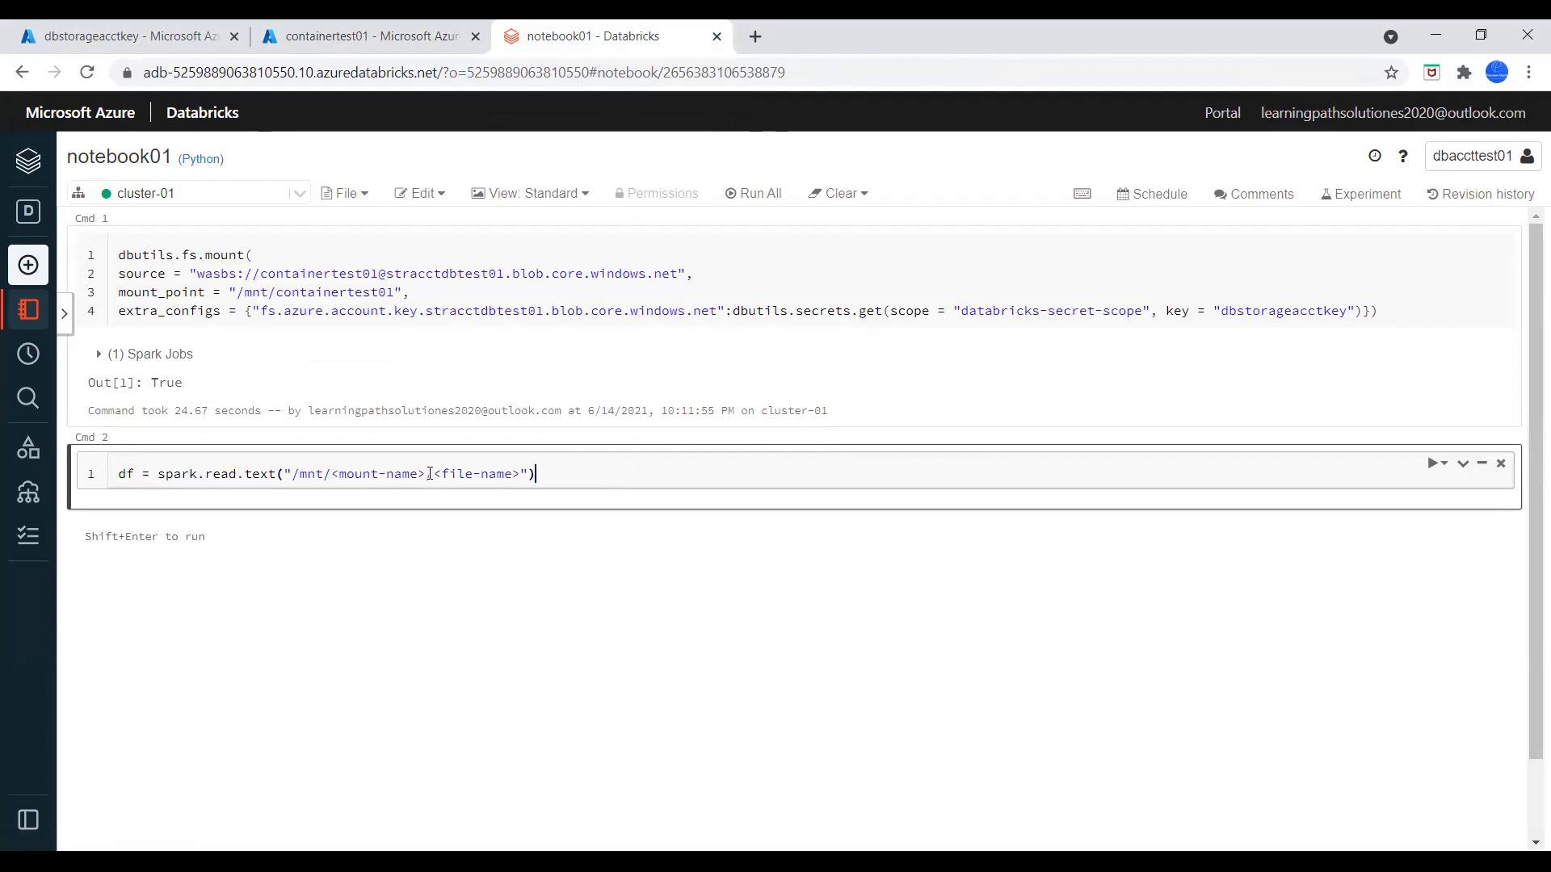
# Replace the mount-name placeholder in the read command with containertest01, copied from the mount point
pyautogui.doubleClick(342, 292)
pyautogui.hotkey('ctrl', 'c')
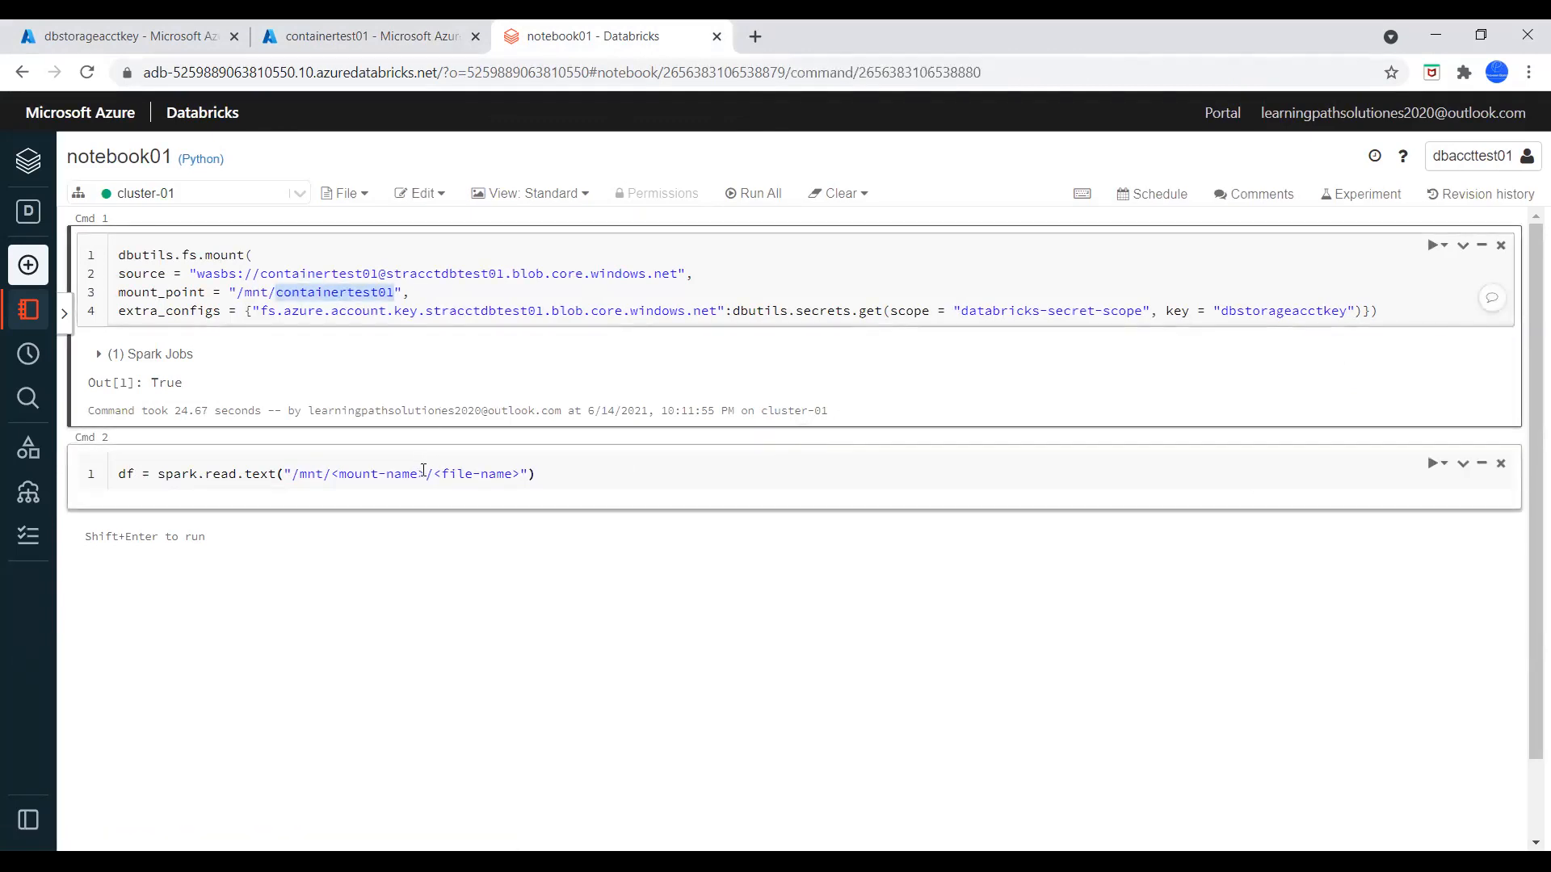
pyautogui.moveTo(423, 473); pyautogui.dragTo(329, 474)
pyautogui.hotkey('ctrl', 'v')
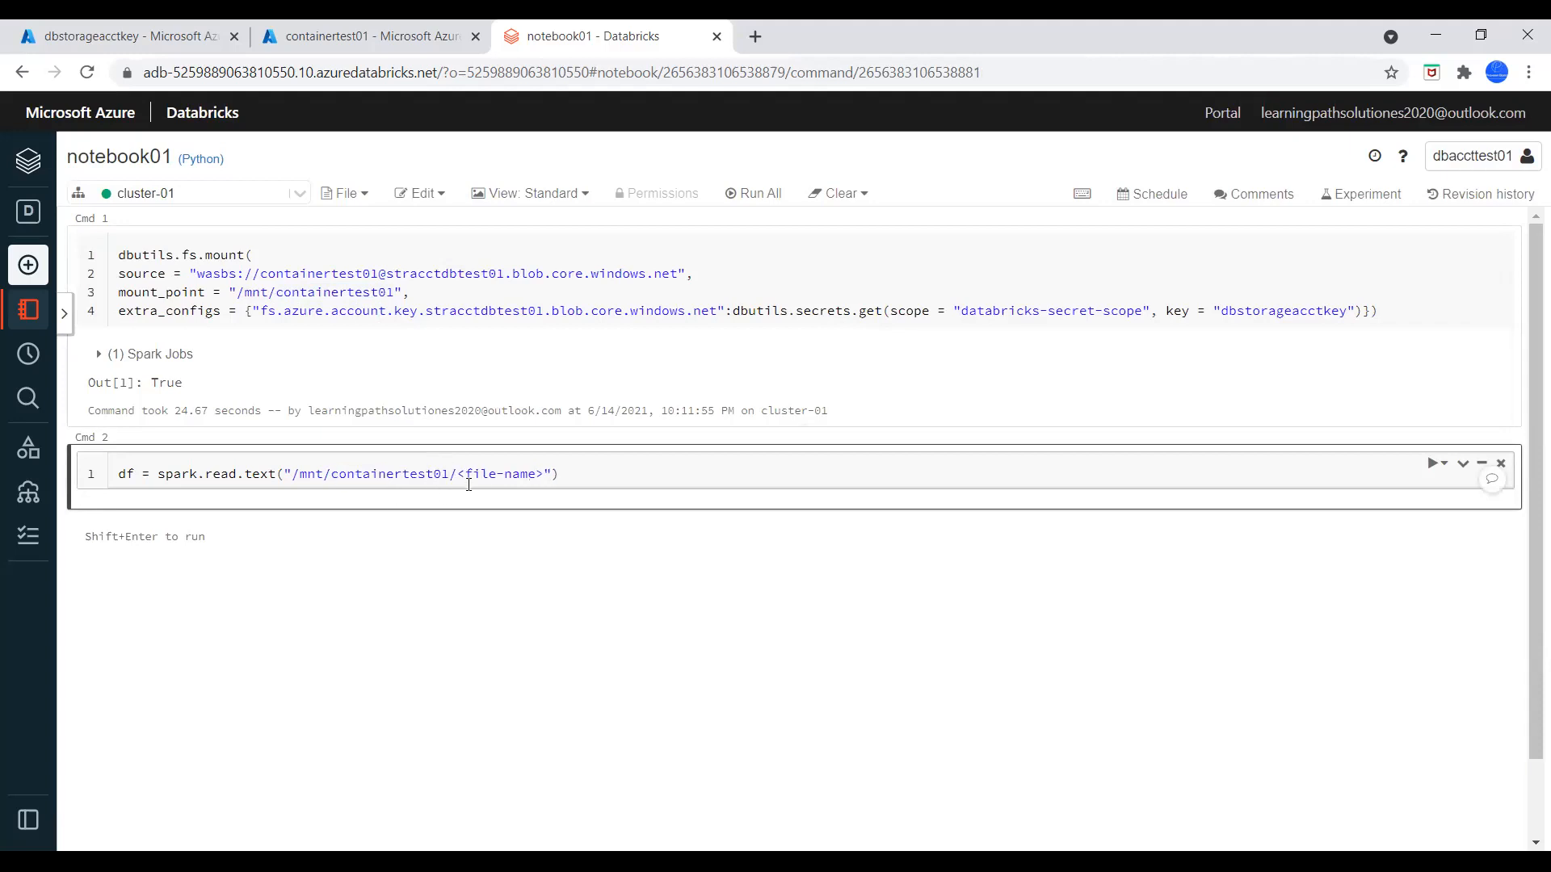
# Replace the file-name placeholder with airtravel.csv, copied from the container's blob list, and run the read cell
pyautogui.click(336, 30)
pyautogui.moveTo(415, 462); pyautogui.dragTo(346, 468)
pyautogui.hotkey('ctrl', 'c')
pyautogui.hotkey('ctrl', 'Tab')
pyautogui.moveTo(544, 474); pyautogui.dragTo(458, 474)
pyautogui.hotkey('ctrl', 'v')
pyautogui.click(1439, 467)
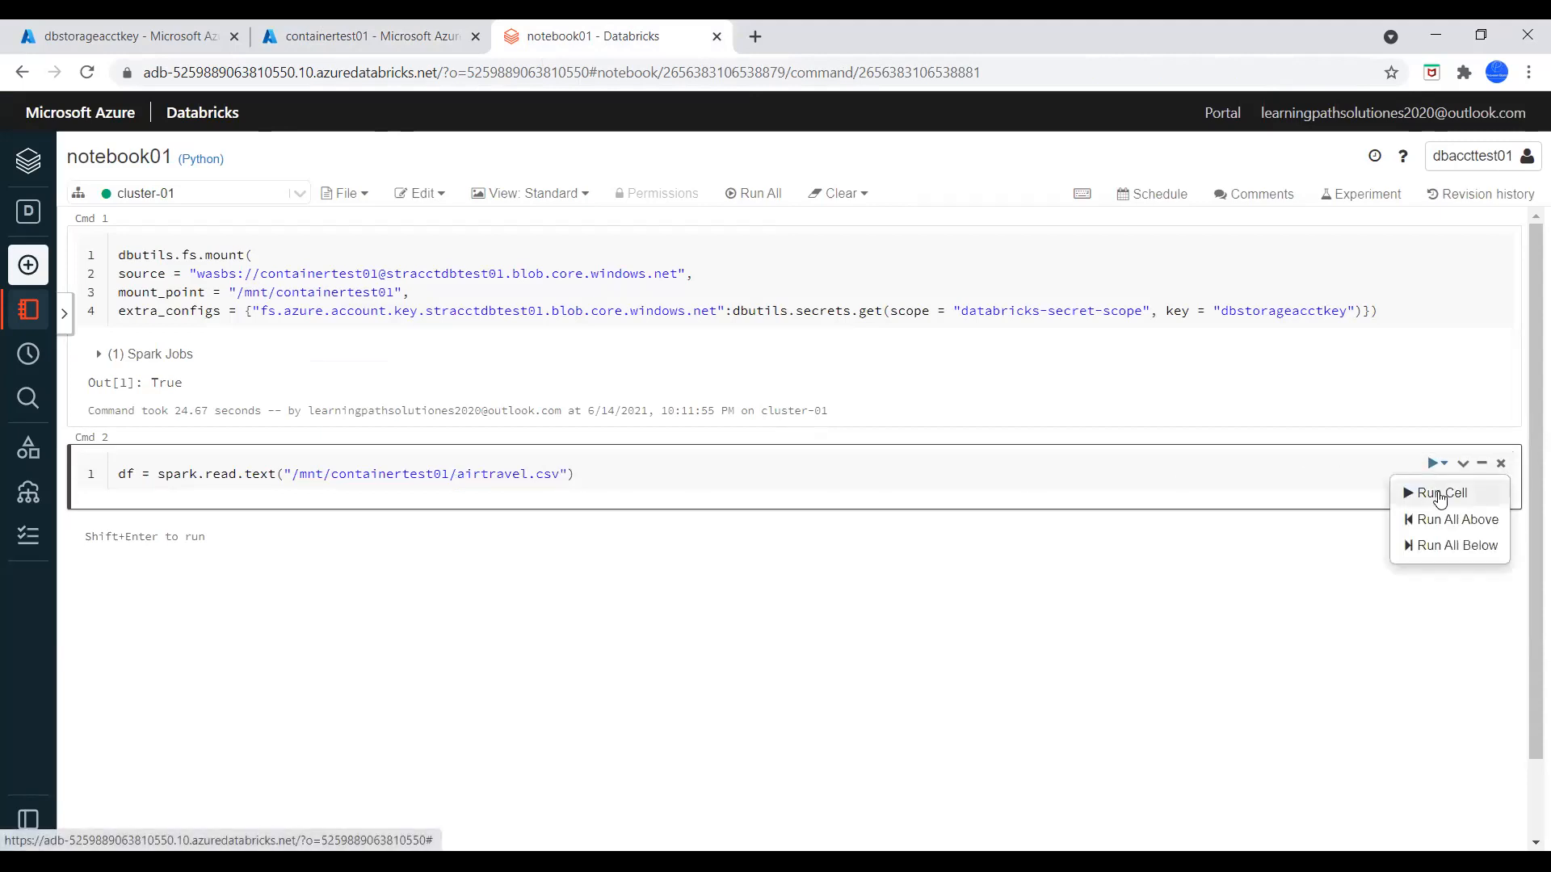
pyautogui.click(1434, 492)
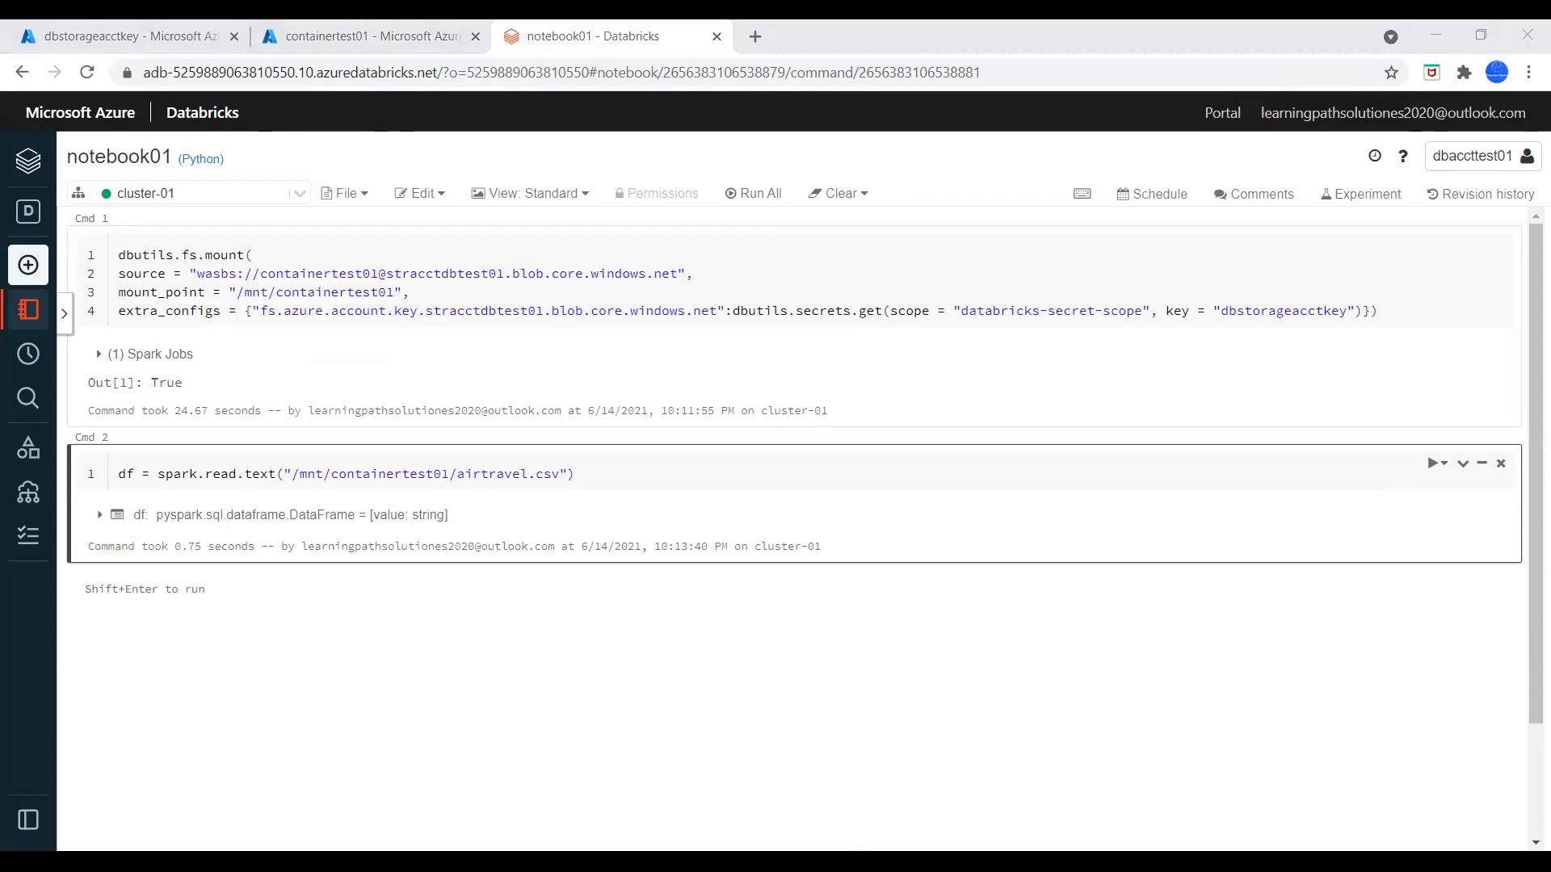
# Add a cell below the read command with df.show() and run it to display the dataframe
pyautogui.click(805, 440)
pyautogui.click(805, 571)
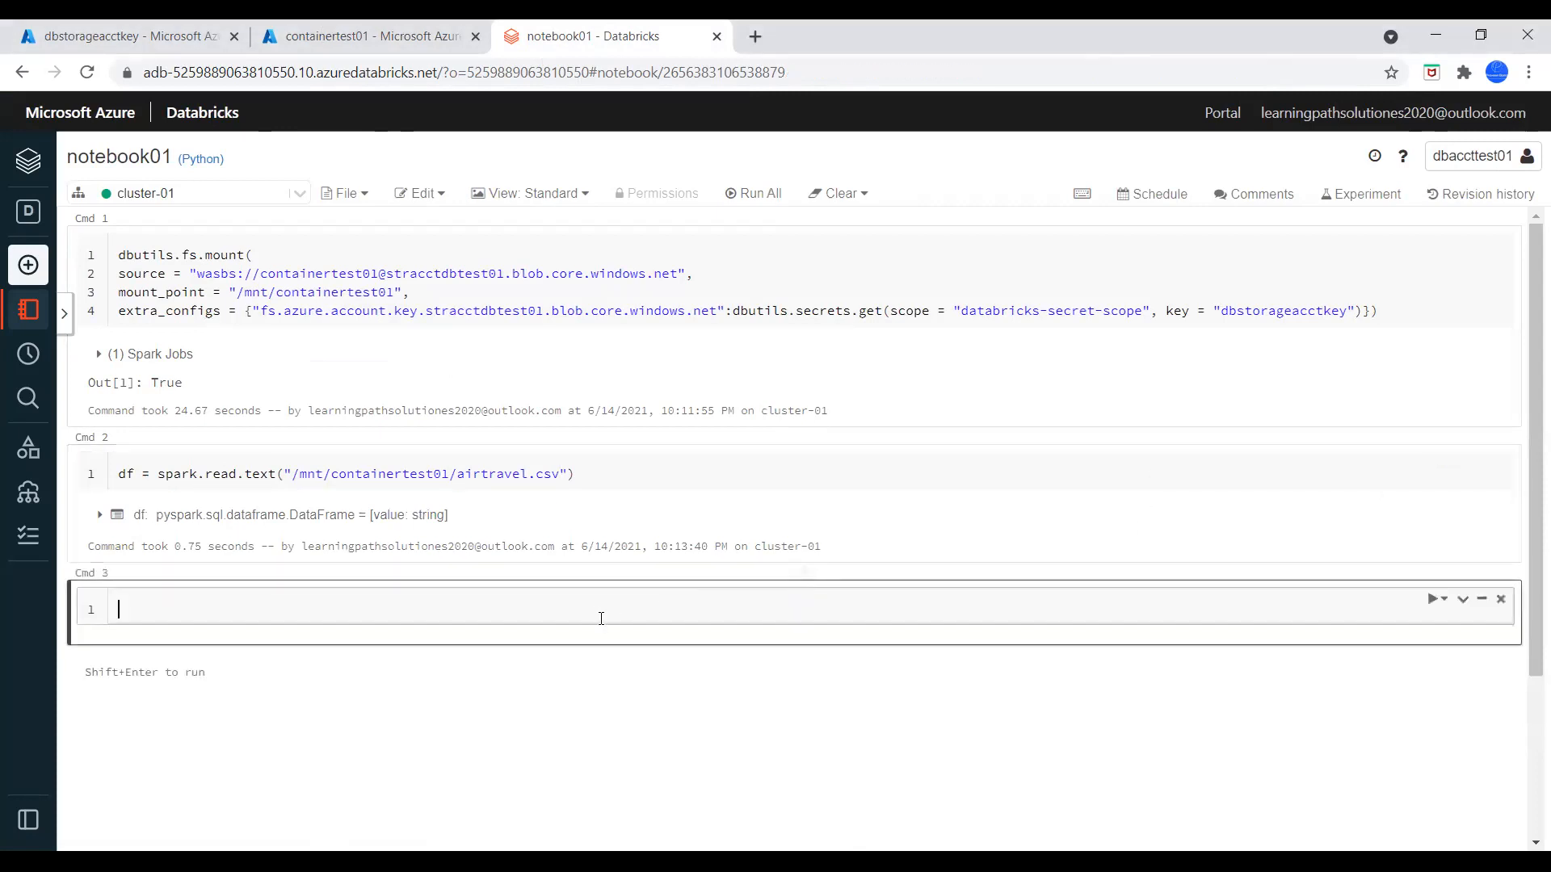
pyautogui.write('df.show()')
pyautogui.click(1443, 598)
pyautogui.click(1443, 629)
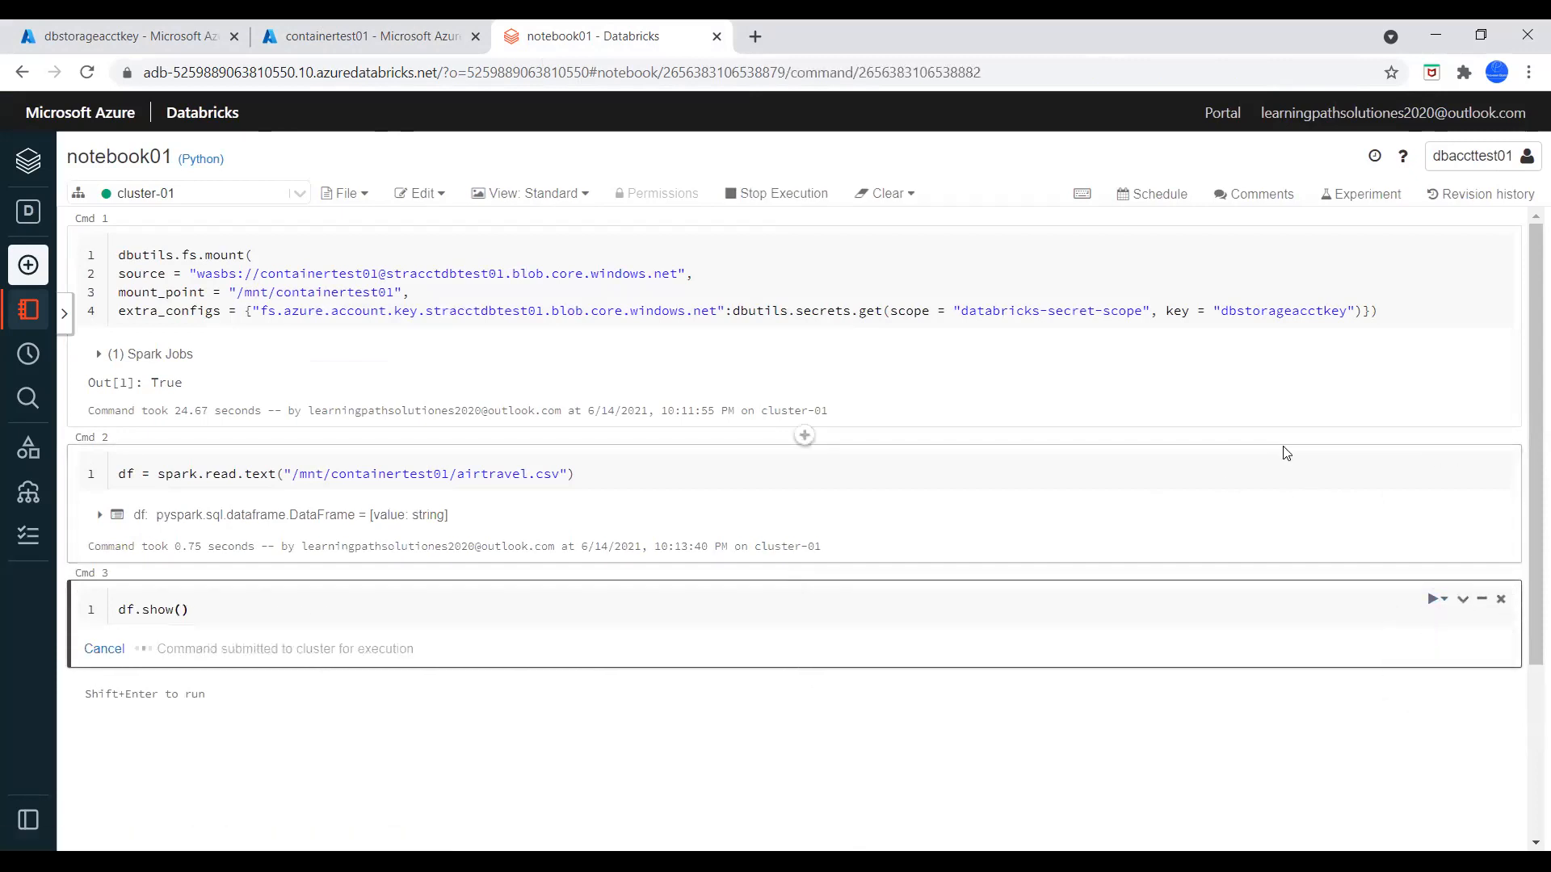
pyautogui.scroll(-2, 1280, 449)
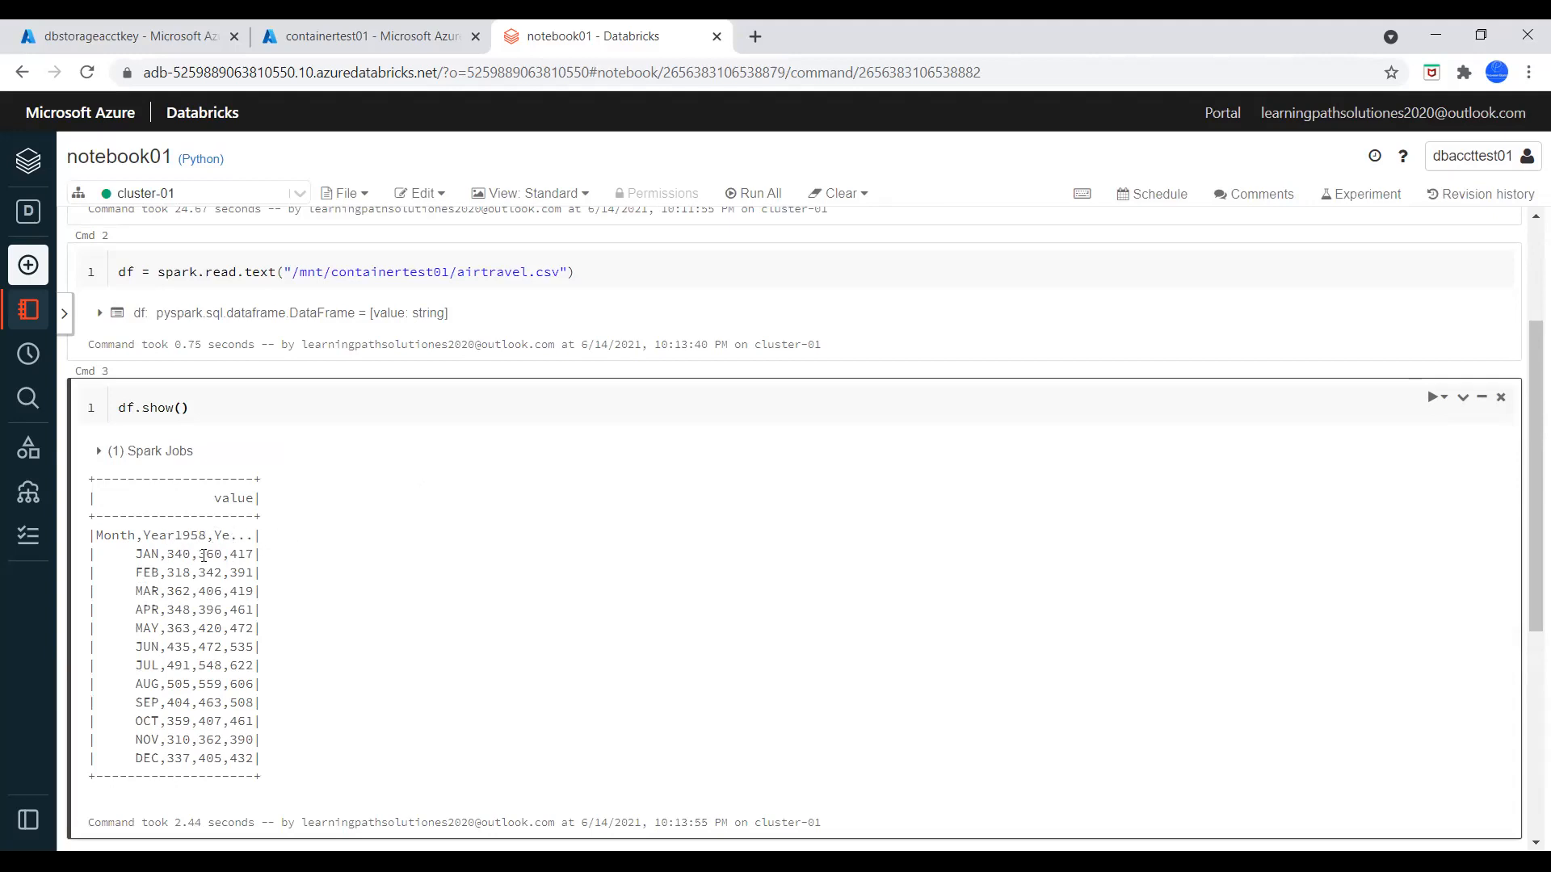
# Open airtravel.csv in the storage container again and compare its contents with the df.show() output
pyautogui.click(152, 37)
pyautogui.click(323, 35)
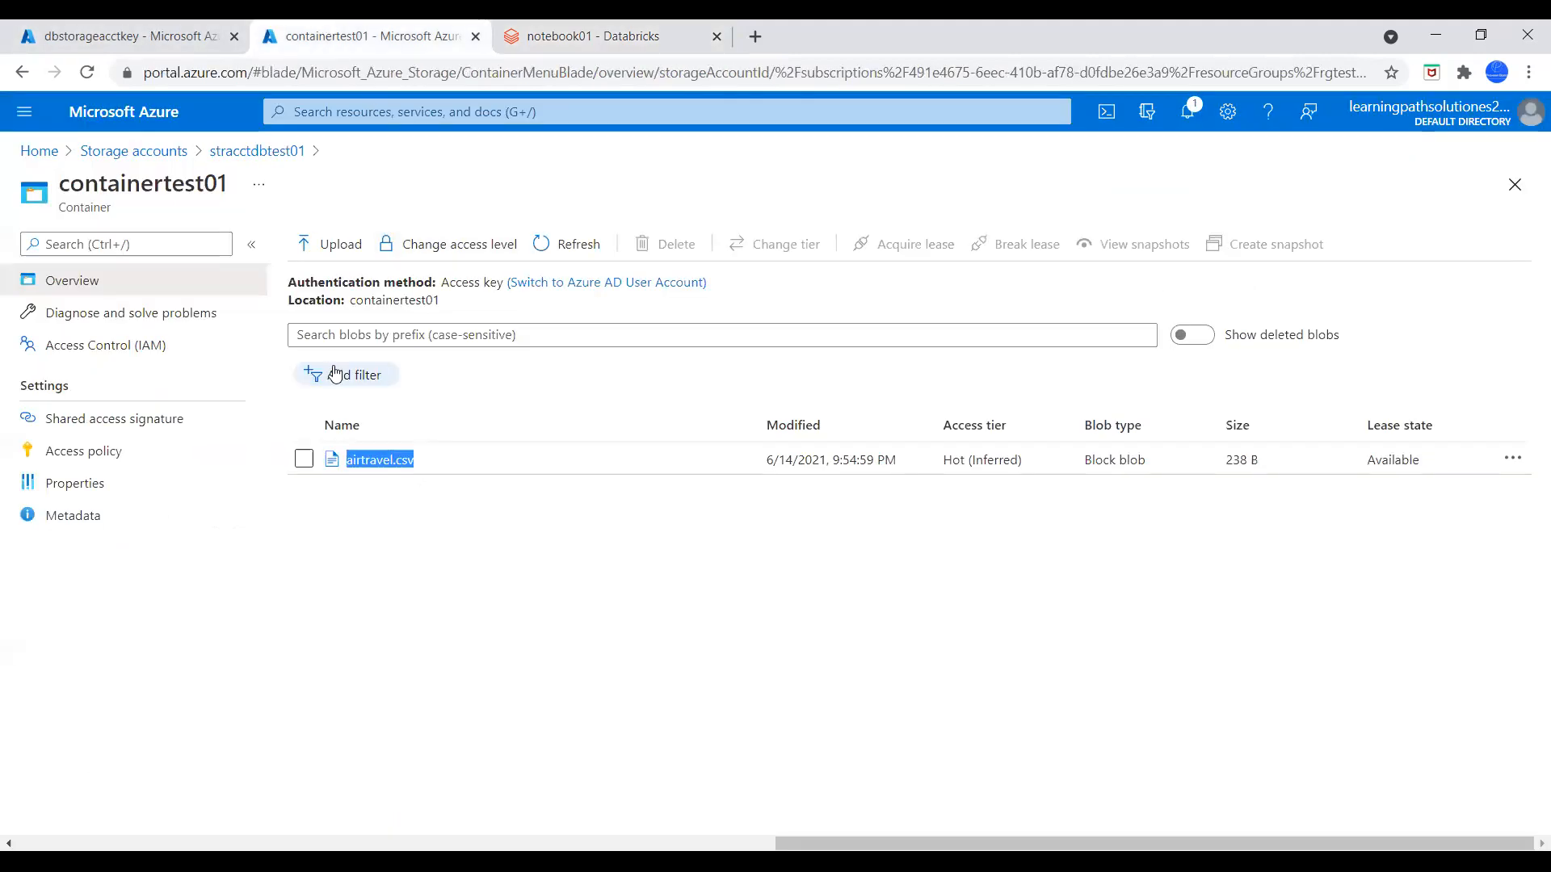
pyautogui.click(386, 467)
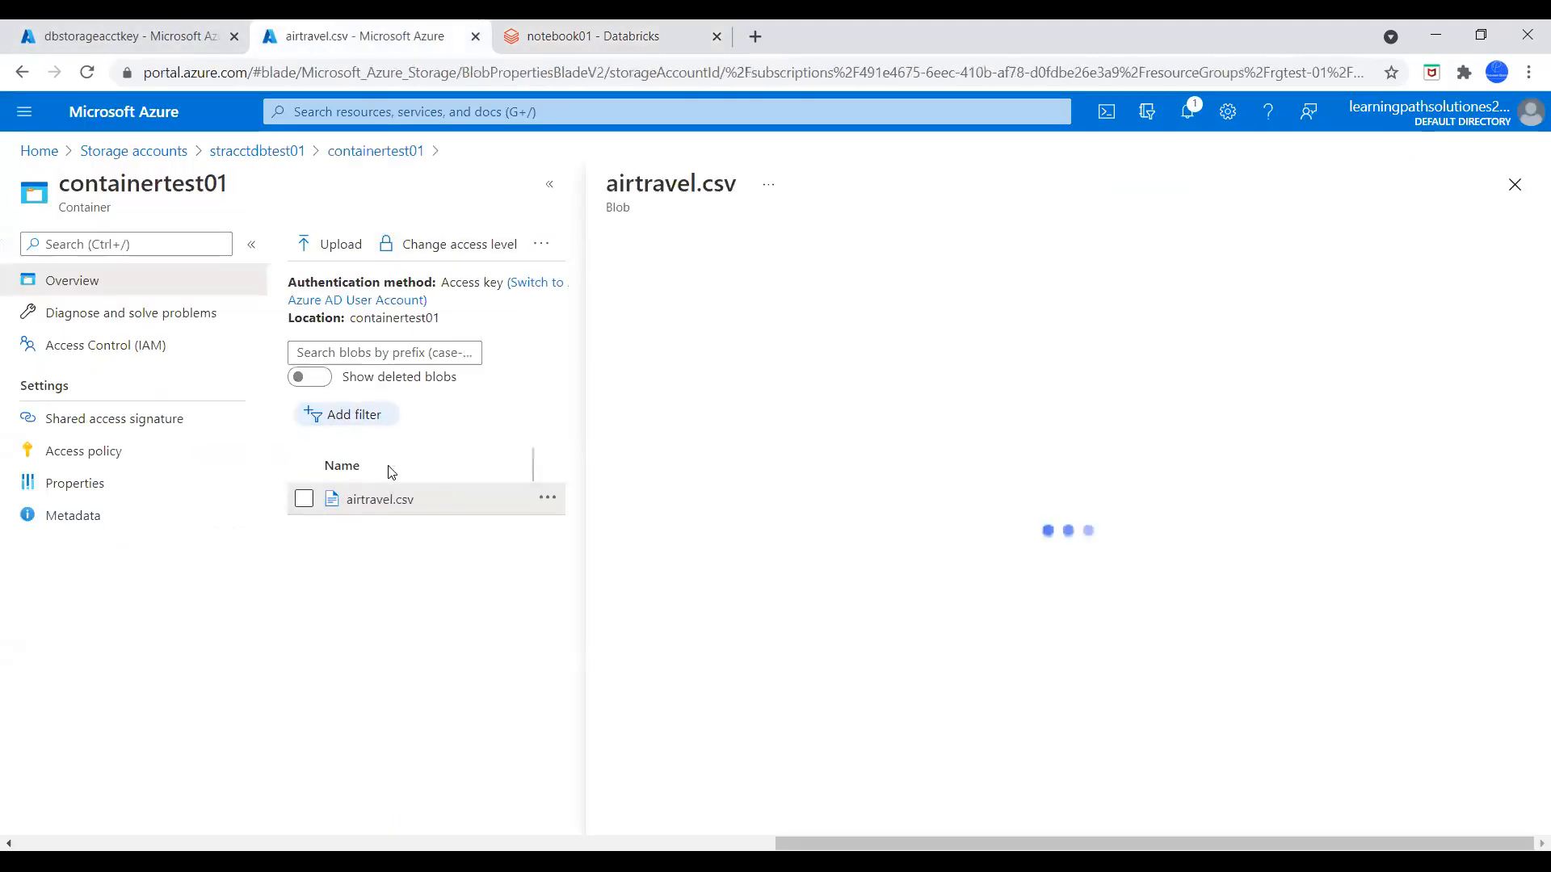
pyautogui.click(878, 292)
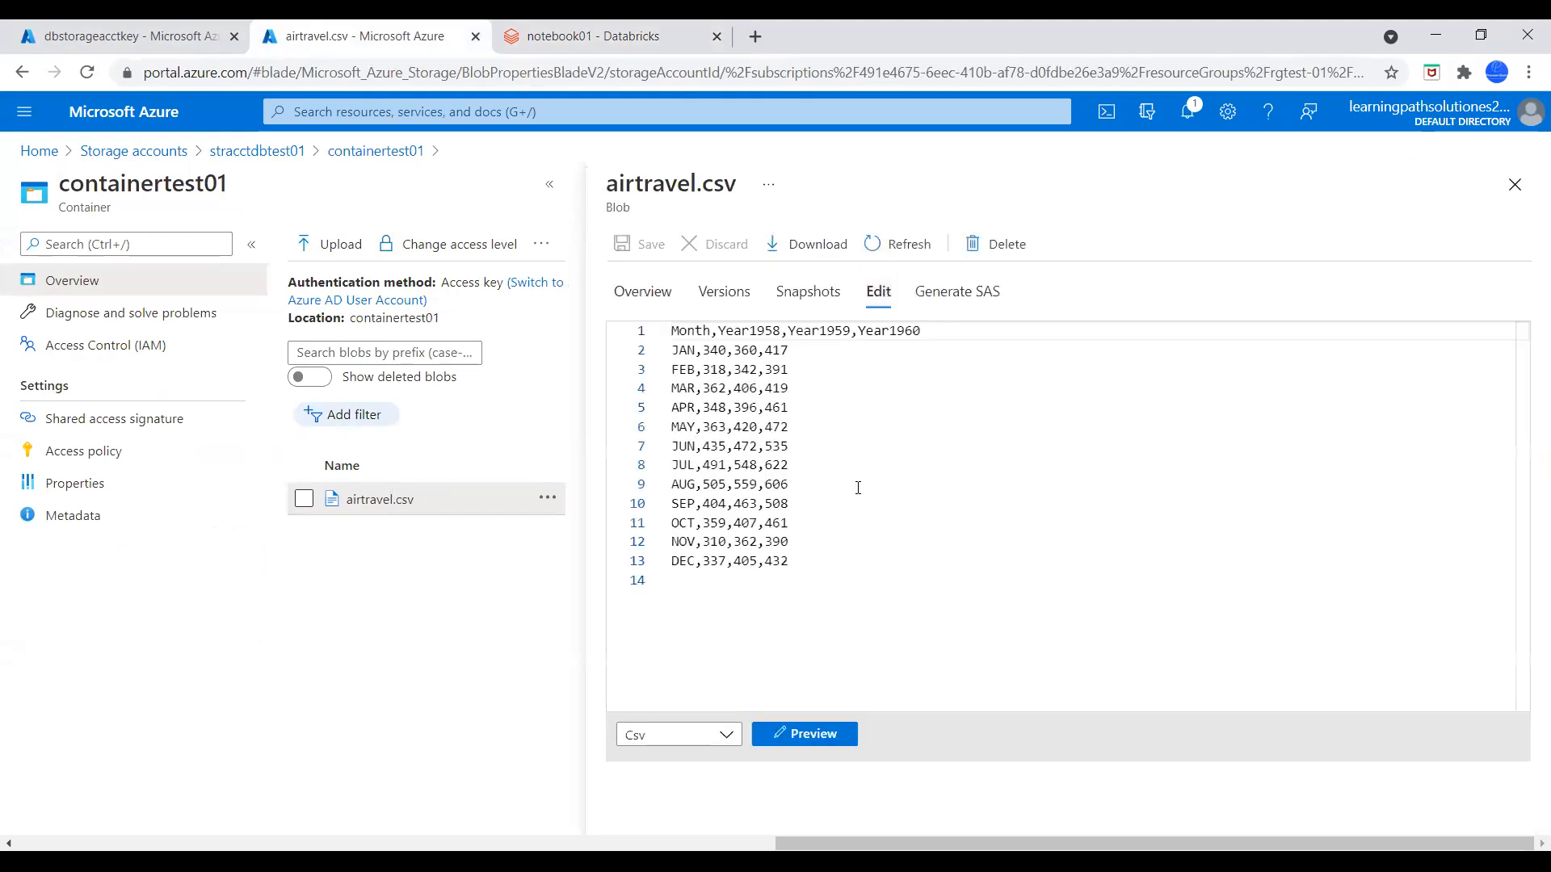
pyautogui.click(651, 36)
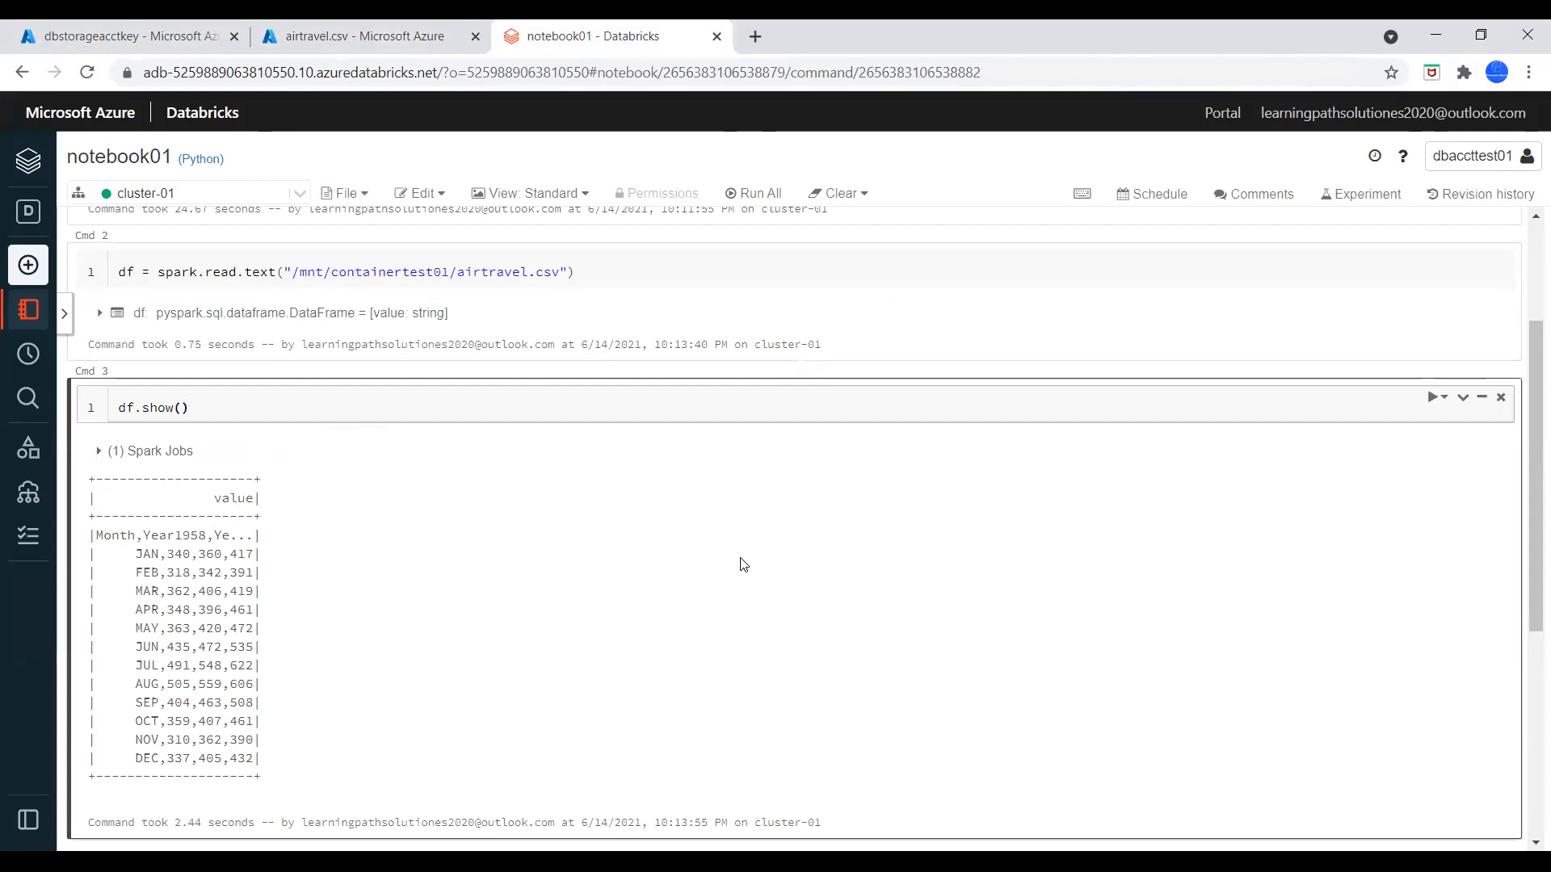
# Add a cell at the end of the notebook containing dbutils.fs.unmount("/mnt/<mount-name>")
pyautogui.scroll(-4, 959, 727)
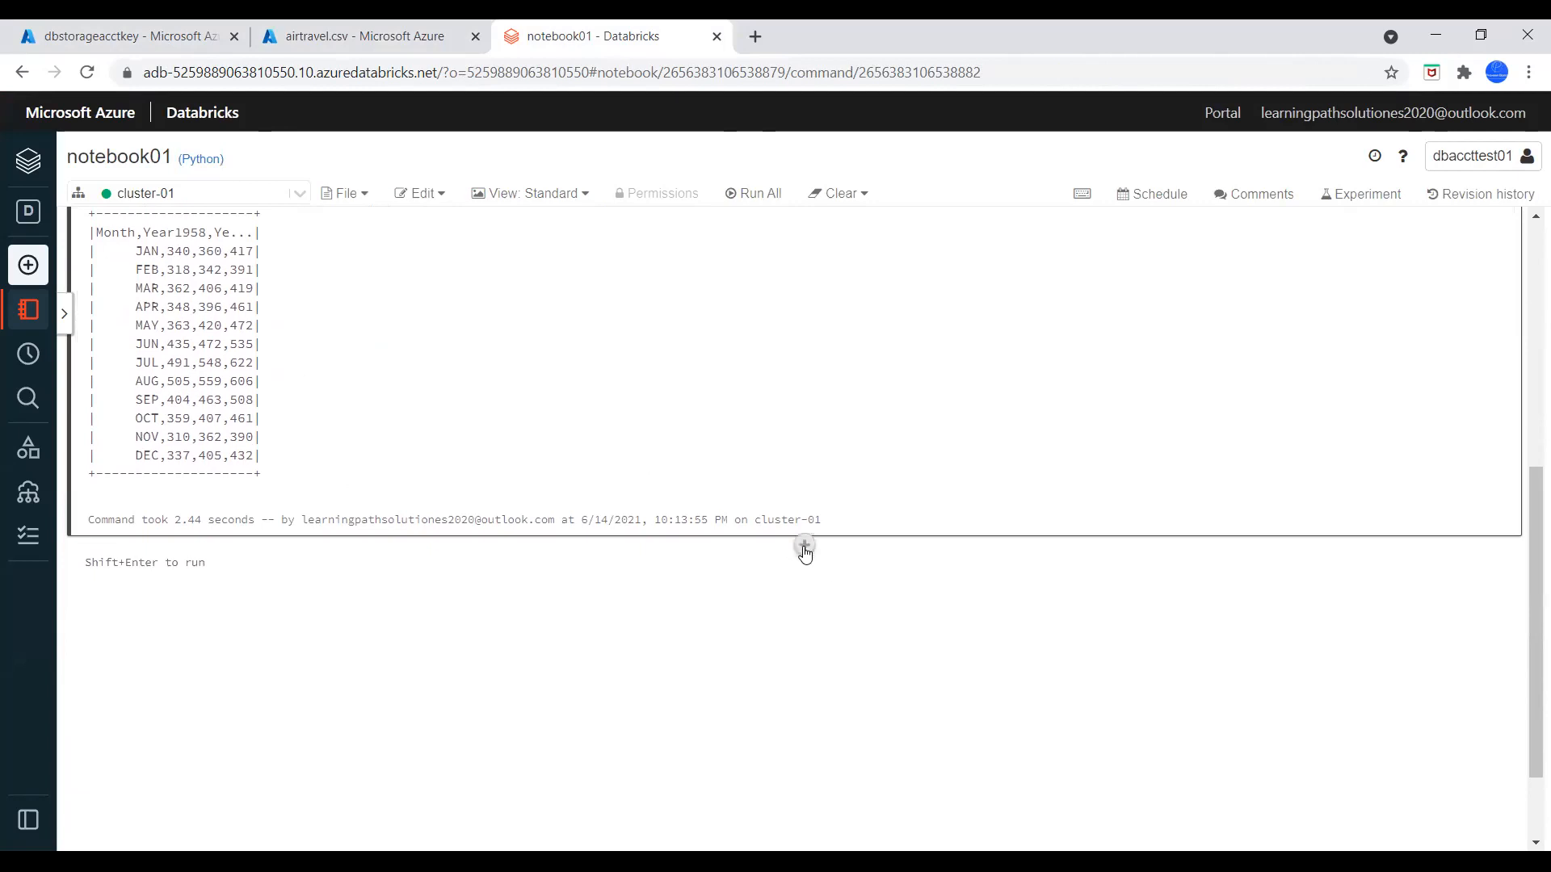
pyautogui.click(804, 547)
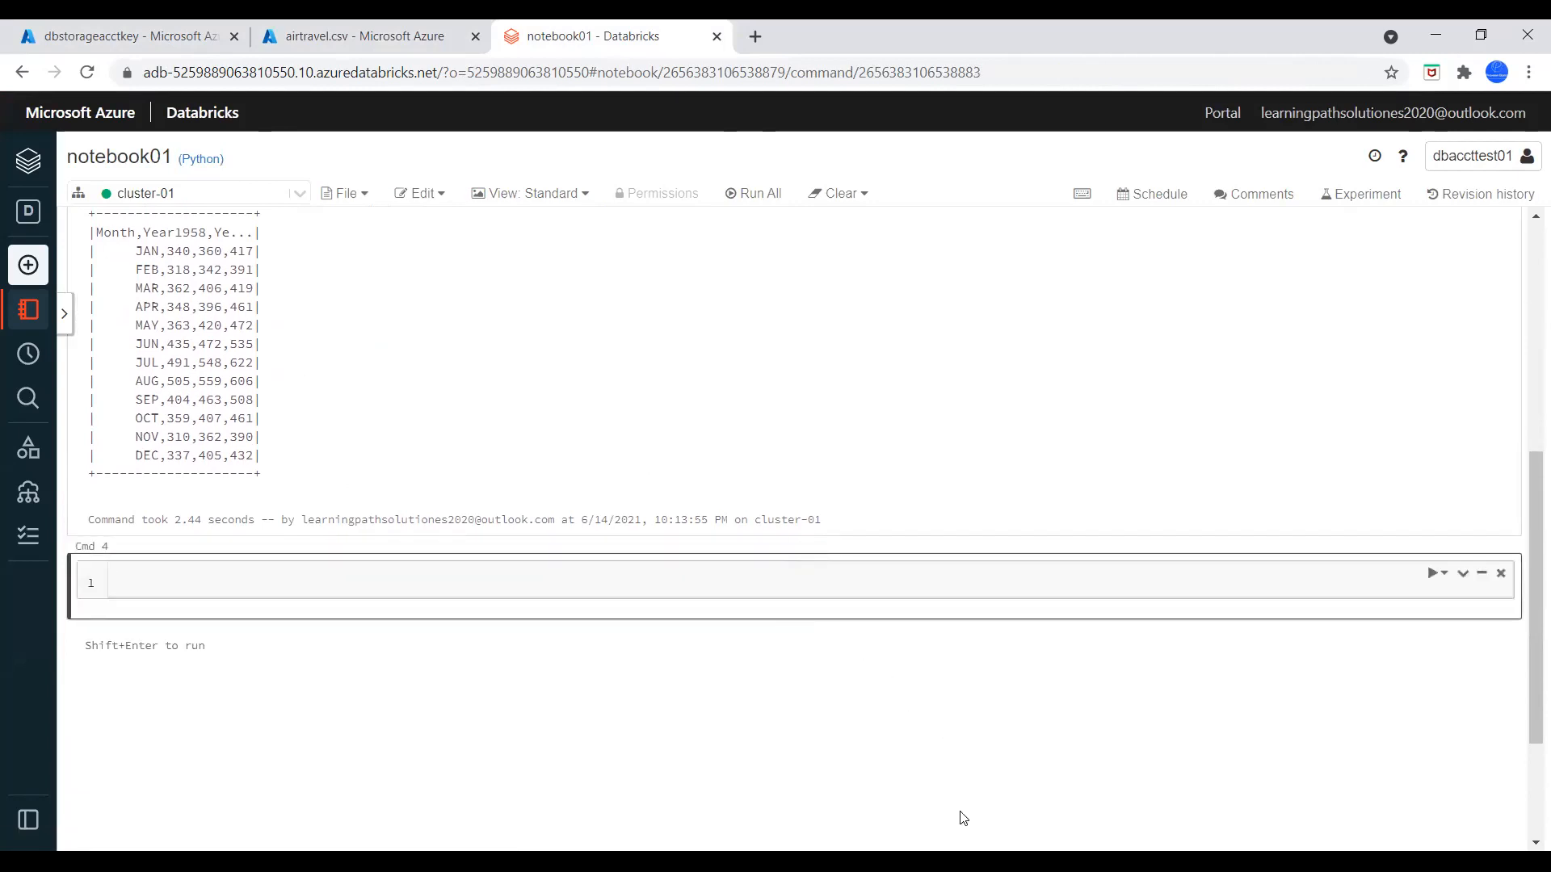
pyautogui.click(961, 861)
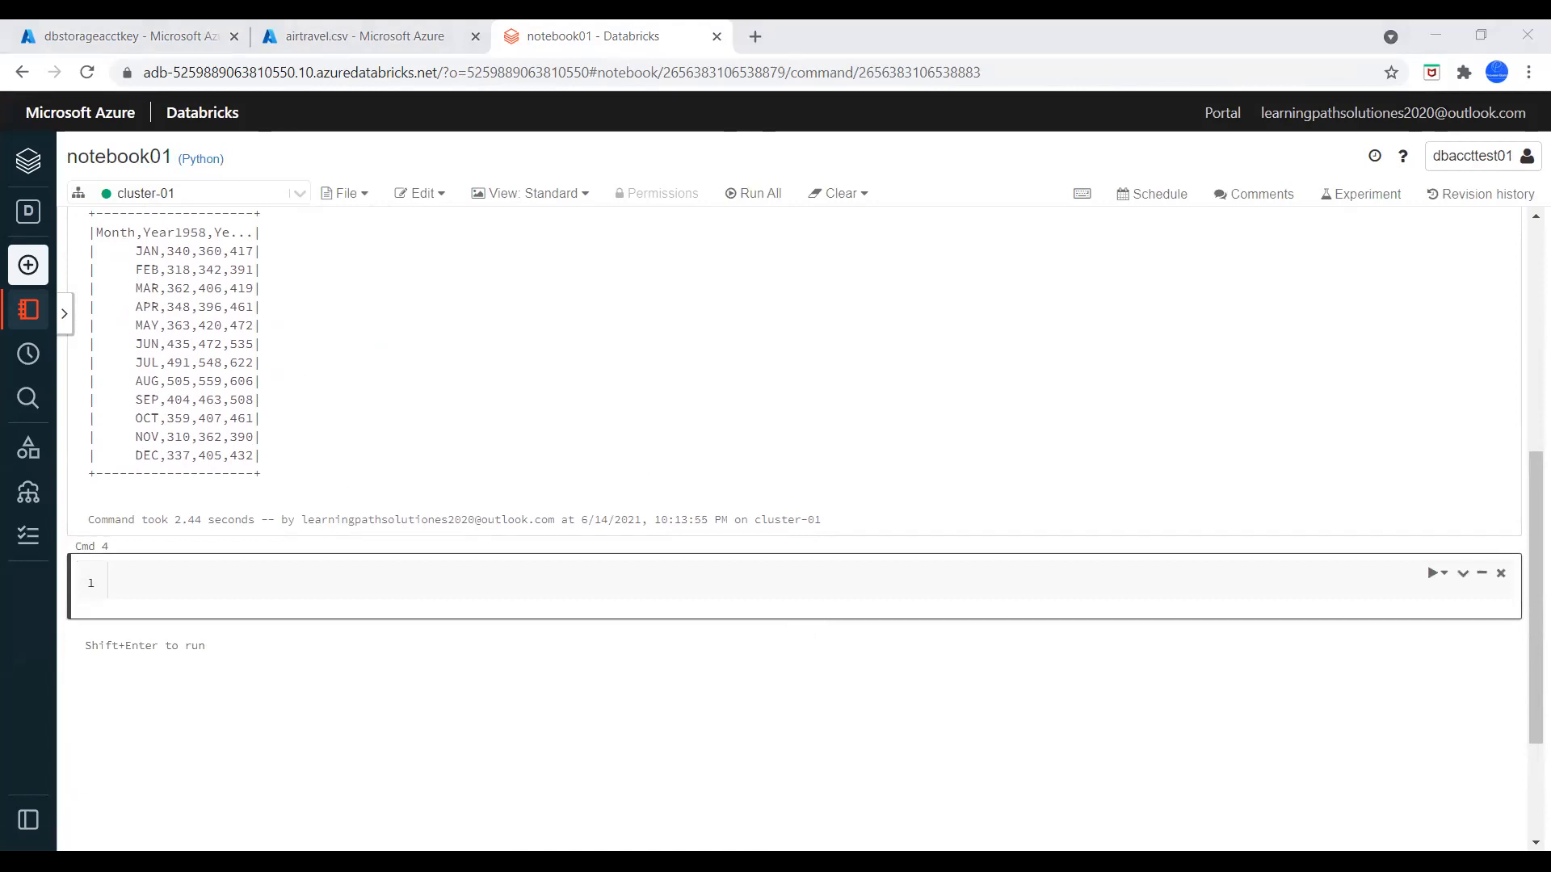
pyautogui.click(529, 453)
pyautogui.write('dbutils.fs.unmount("/mnt/<mount-name>")')
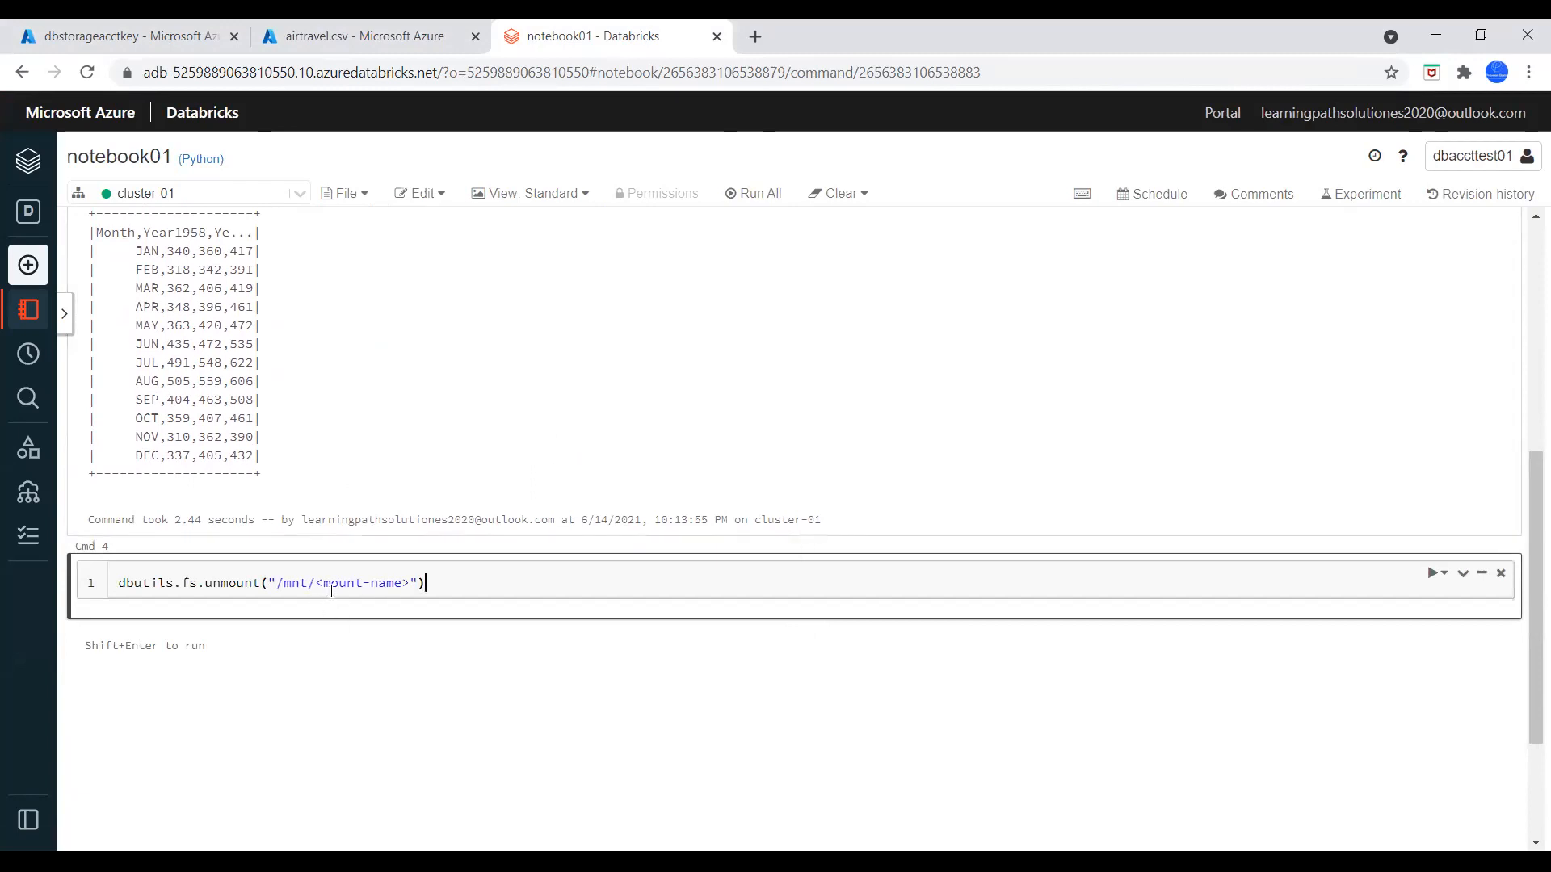
# Replace the mount-name placeholder in the unmount command with containertest01, copied from the path in the read cell
pyautogui.moveTo(412, 582); pyautogui.dragTo(321, 583)
pyautogui.press('BackSpace')
pyautogui.scroll(5, 428, 406)
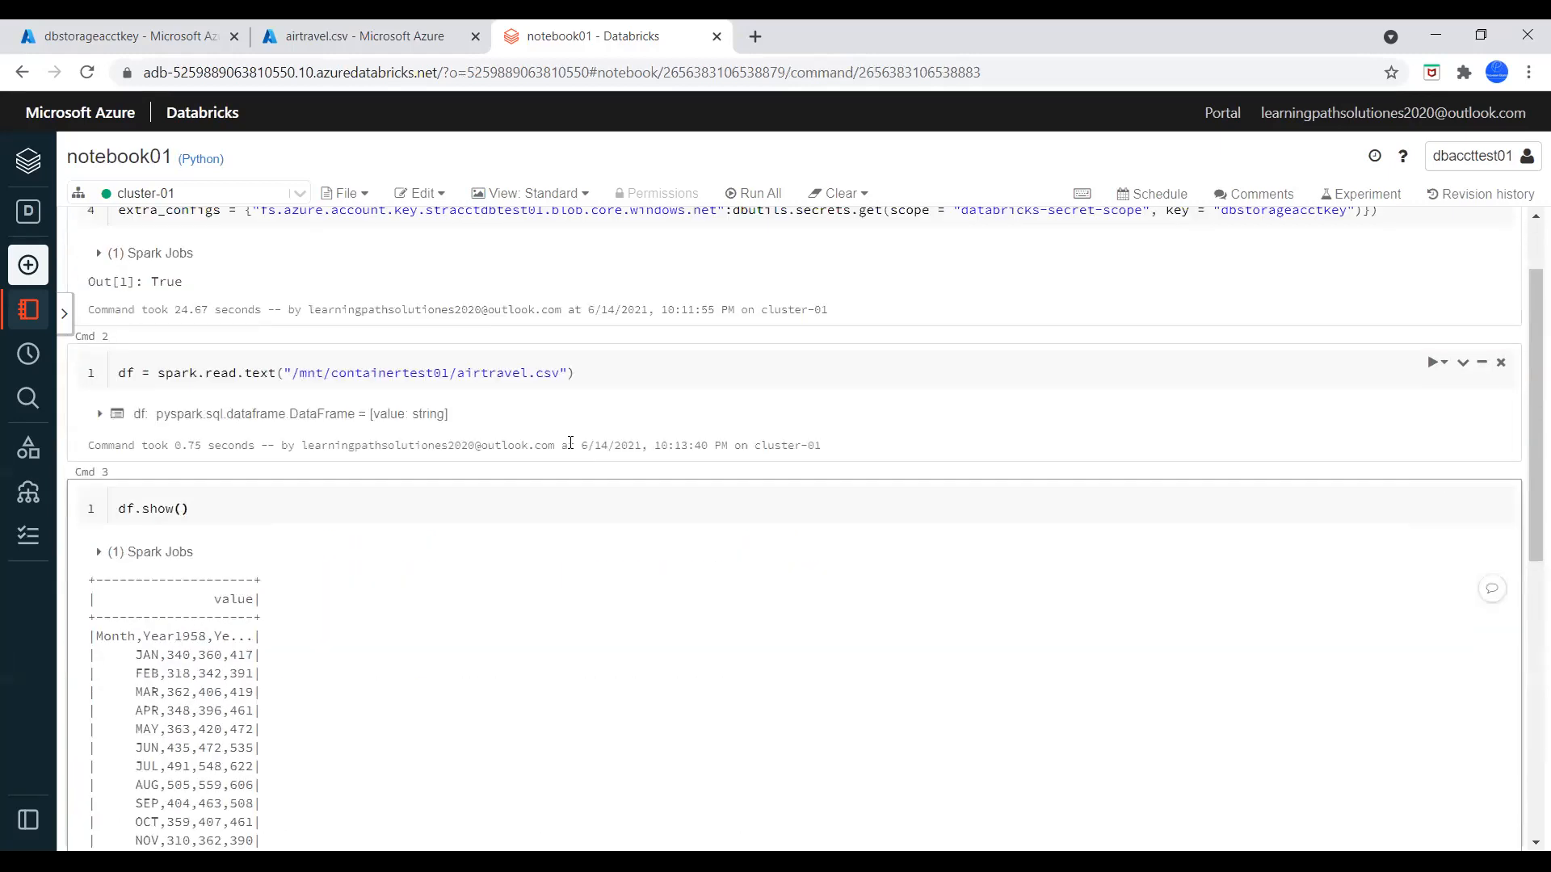
pyautogui.doubleClick(409, 373)
pyautogui.hotkey('ctrl', 'c')
pyautogui.scroll(-5, 607, 571)
pyautogui.click(320, 380)
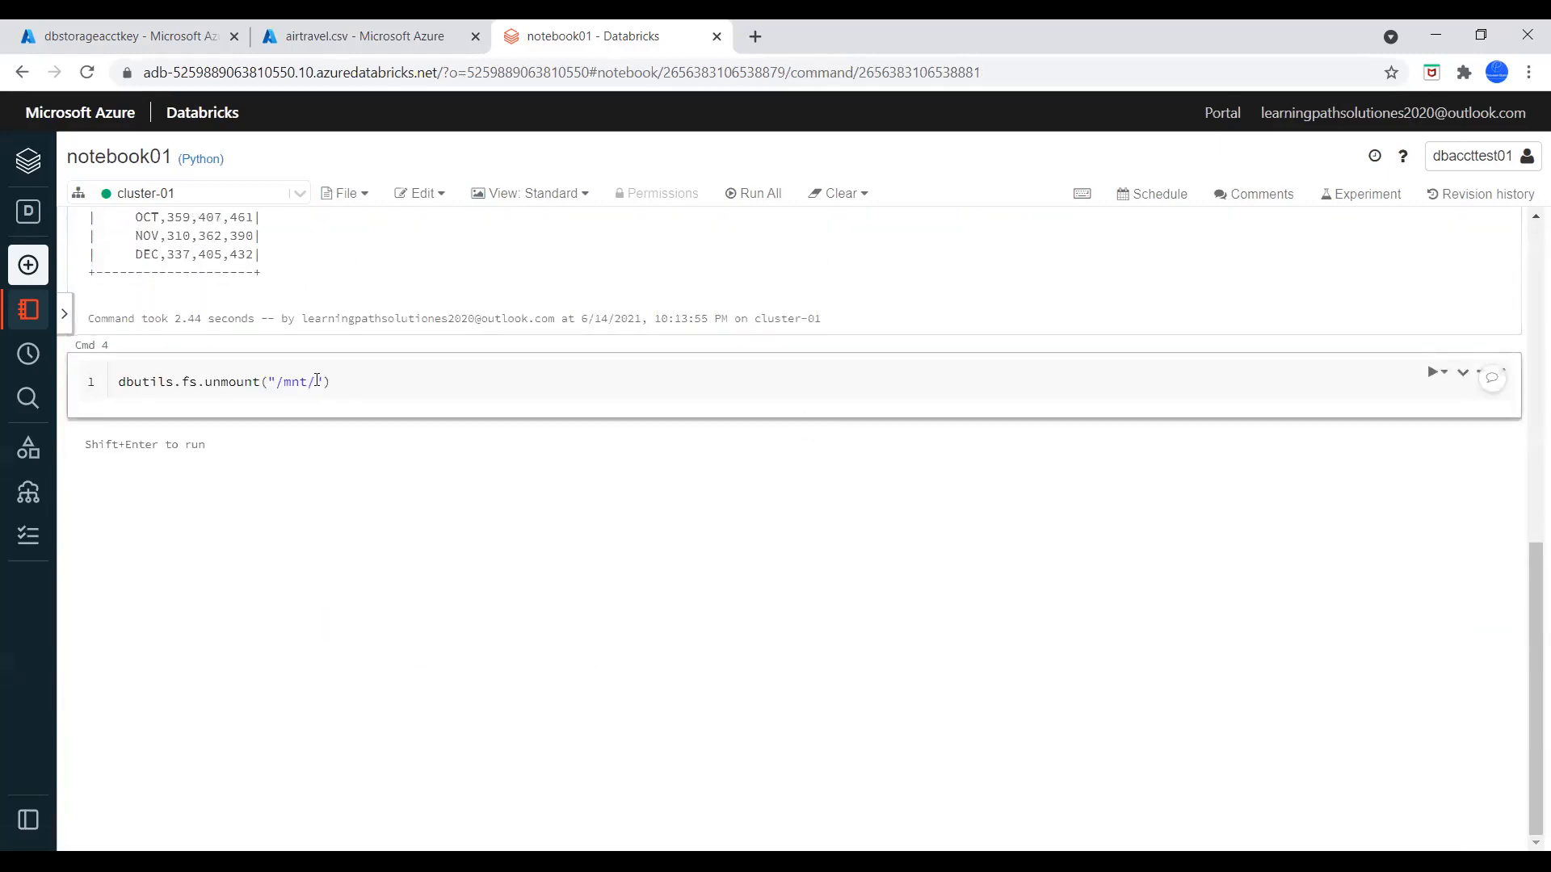
pyautogui.hotkey('ctrl', 'v')
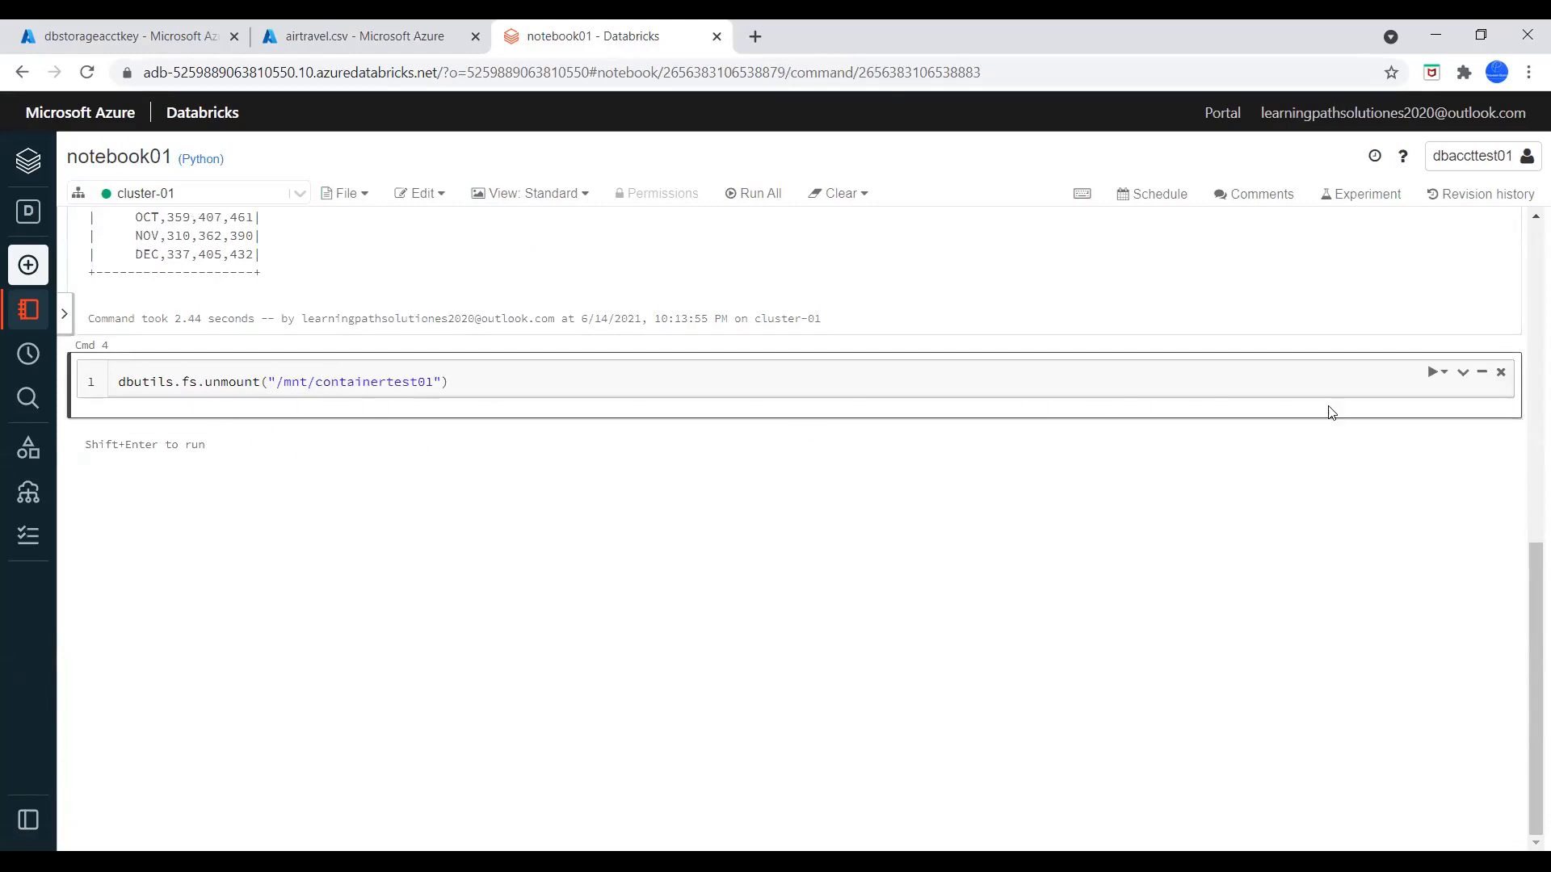
# Run the unmount cell to unmount /mnt/containertest01
pyautogui.click(1440, 381)
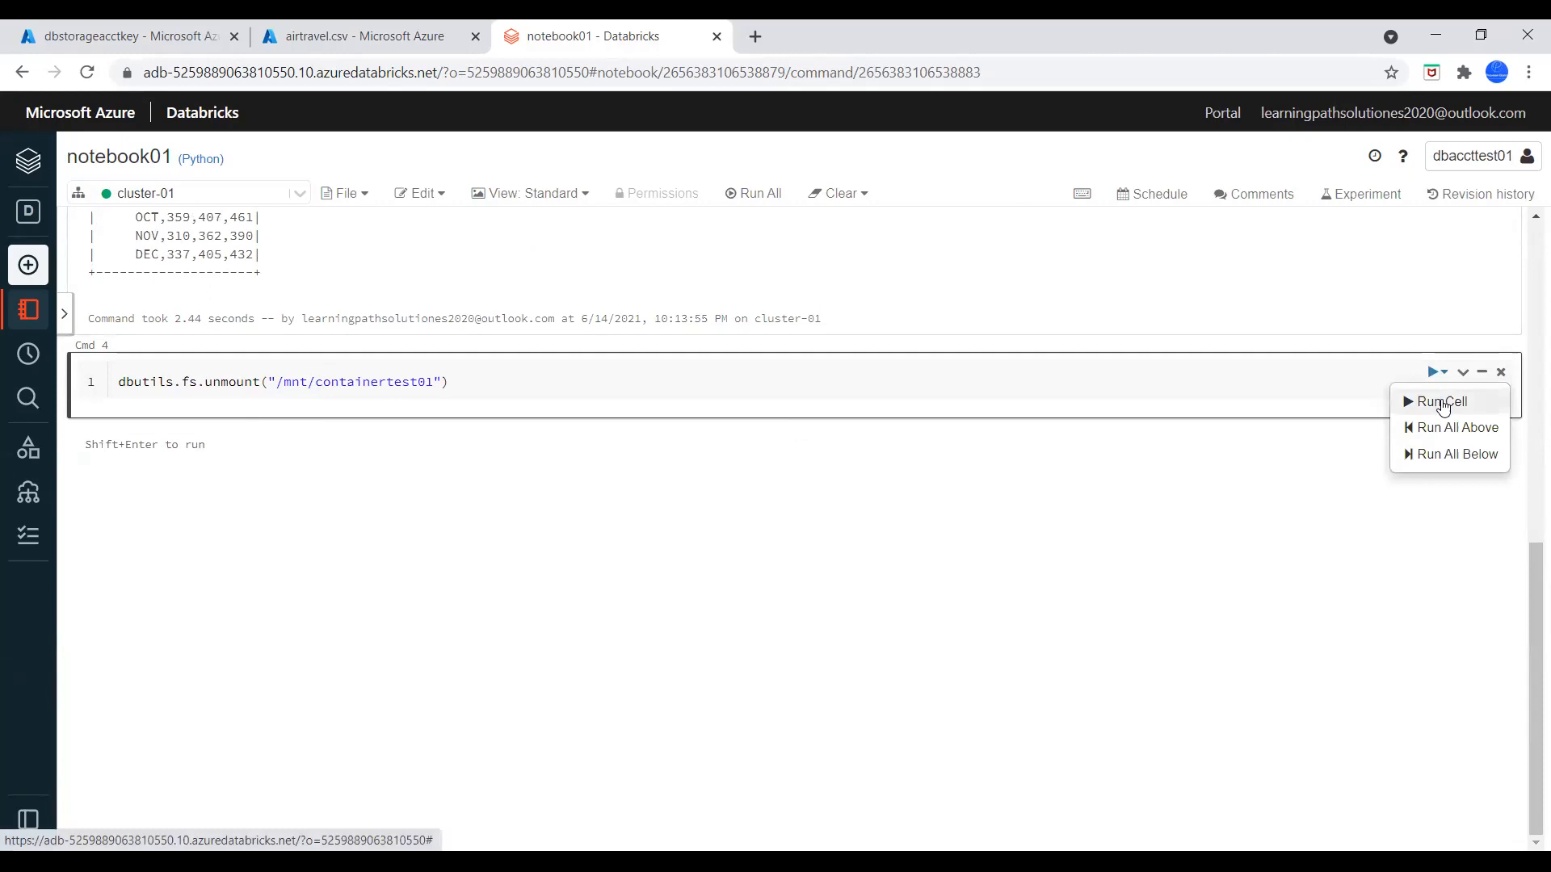
pyautogui.click(1441, 402)
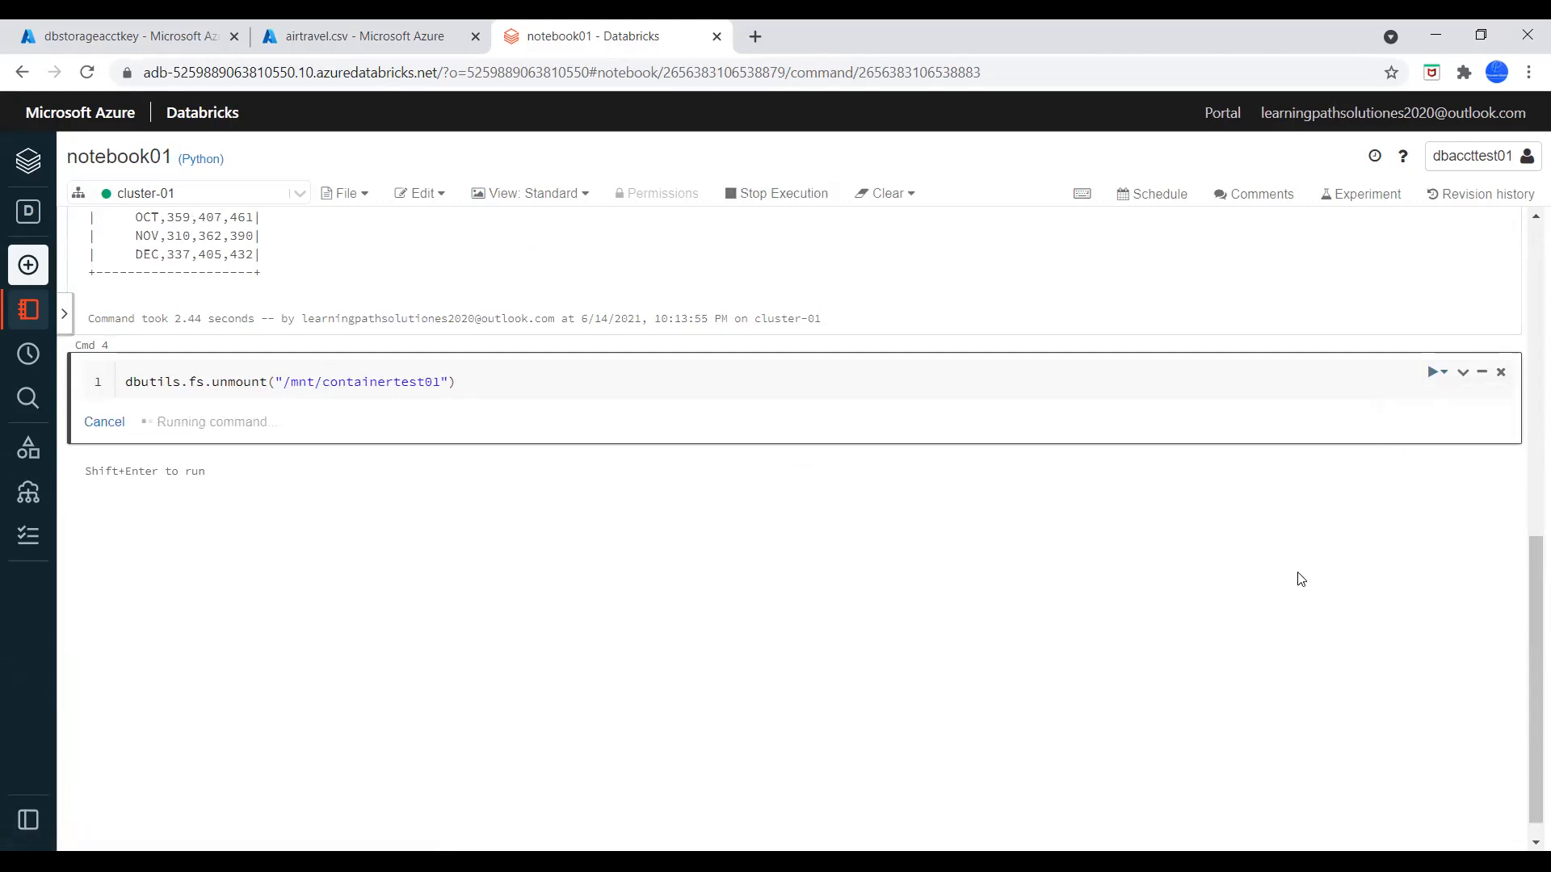
pyautogui.scroll(4, 1299, 581)
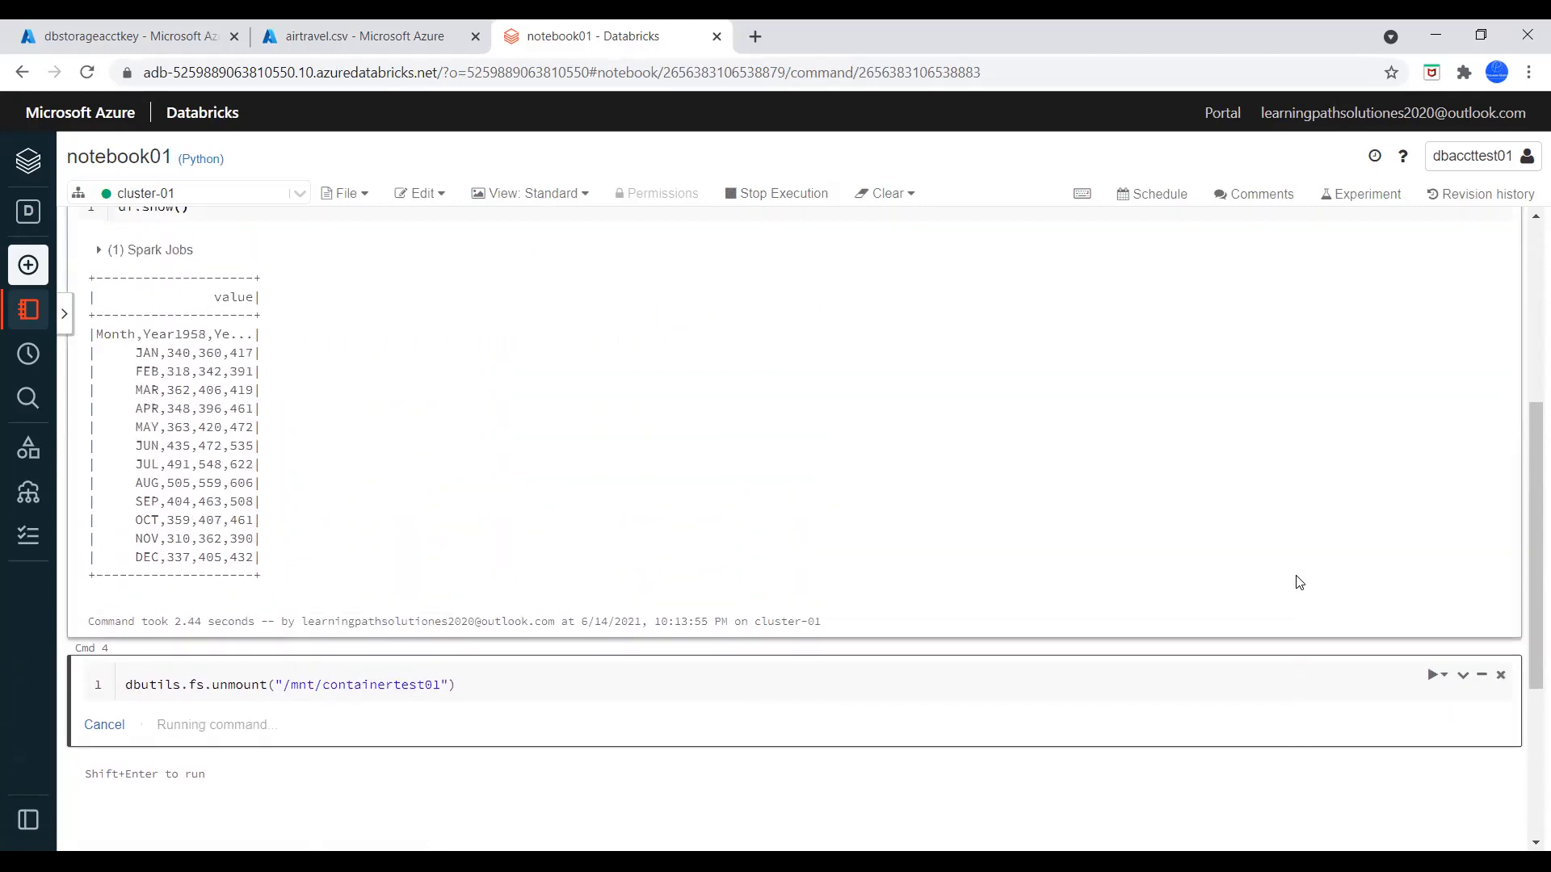
pyautogui.scroll(-1, 1299, 581)
pyautogui.scroll(-1, 1298, 583)
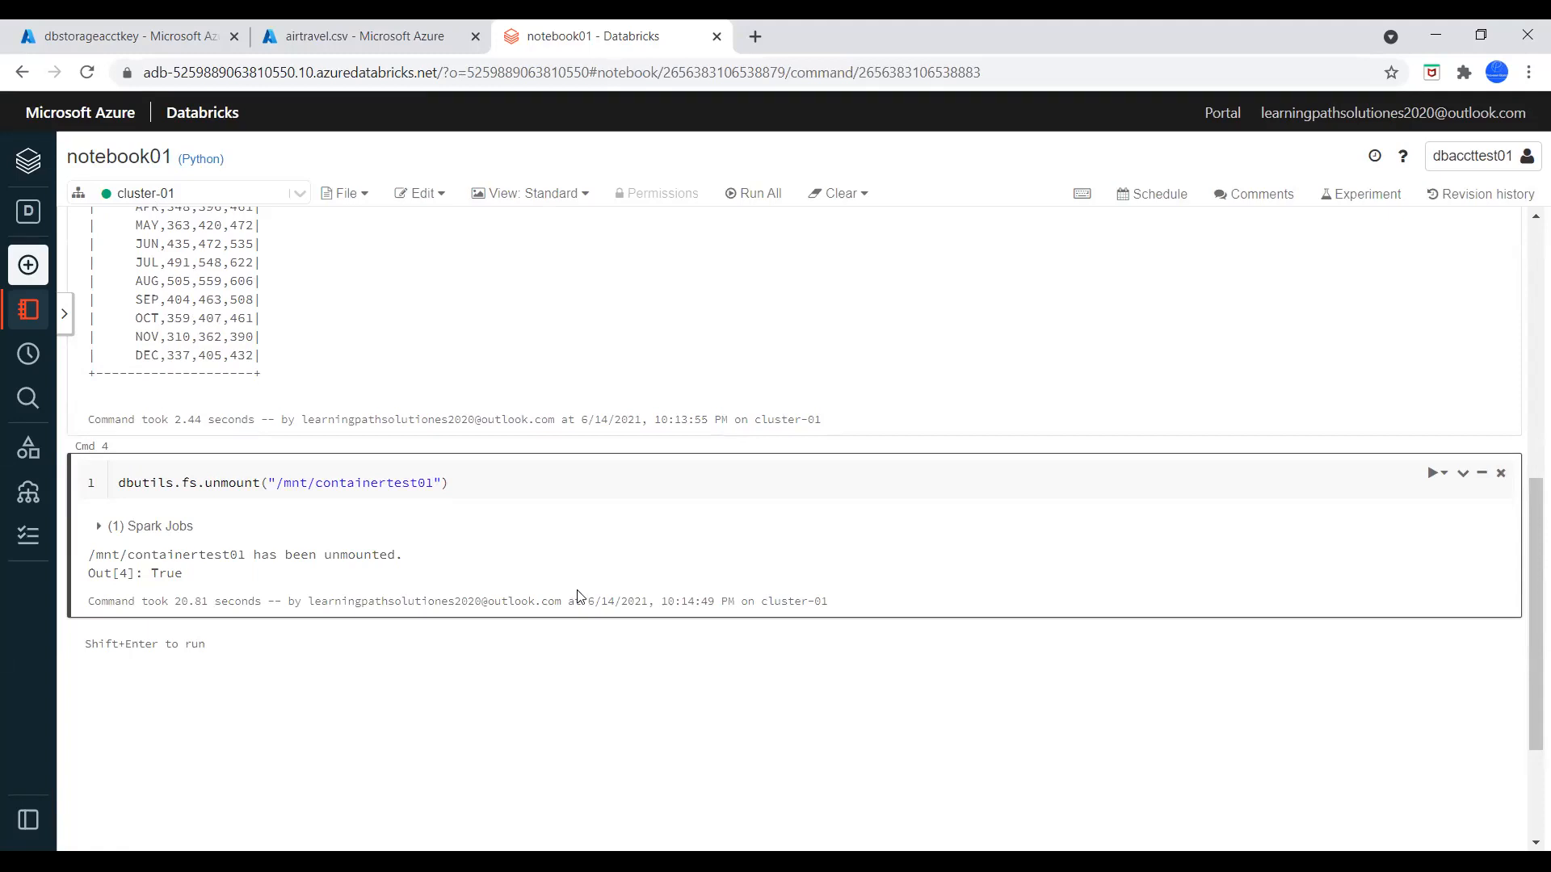
# Copy df.show() into a cell added below the unmount command and run it to test access to the unmounted file
pyautogui.scroll(7, 577, 598)
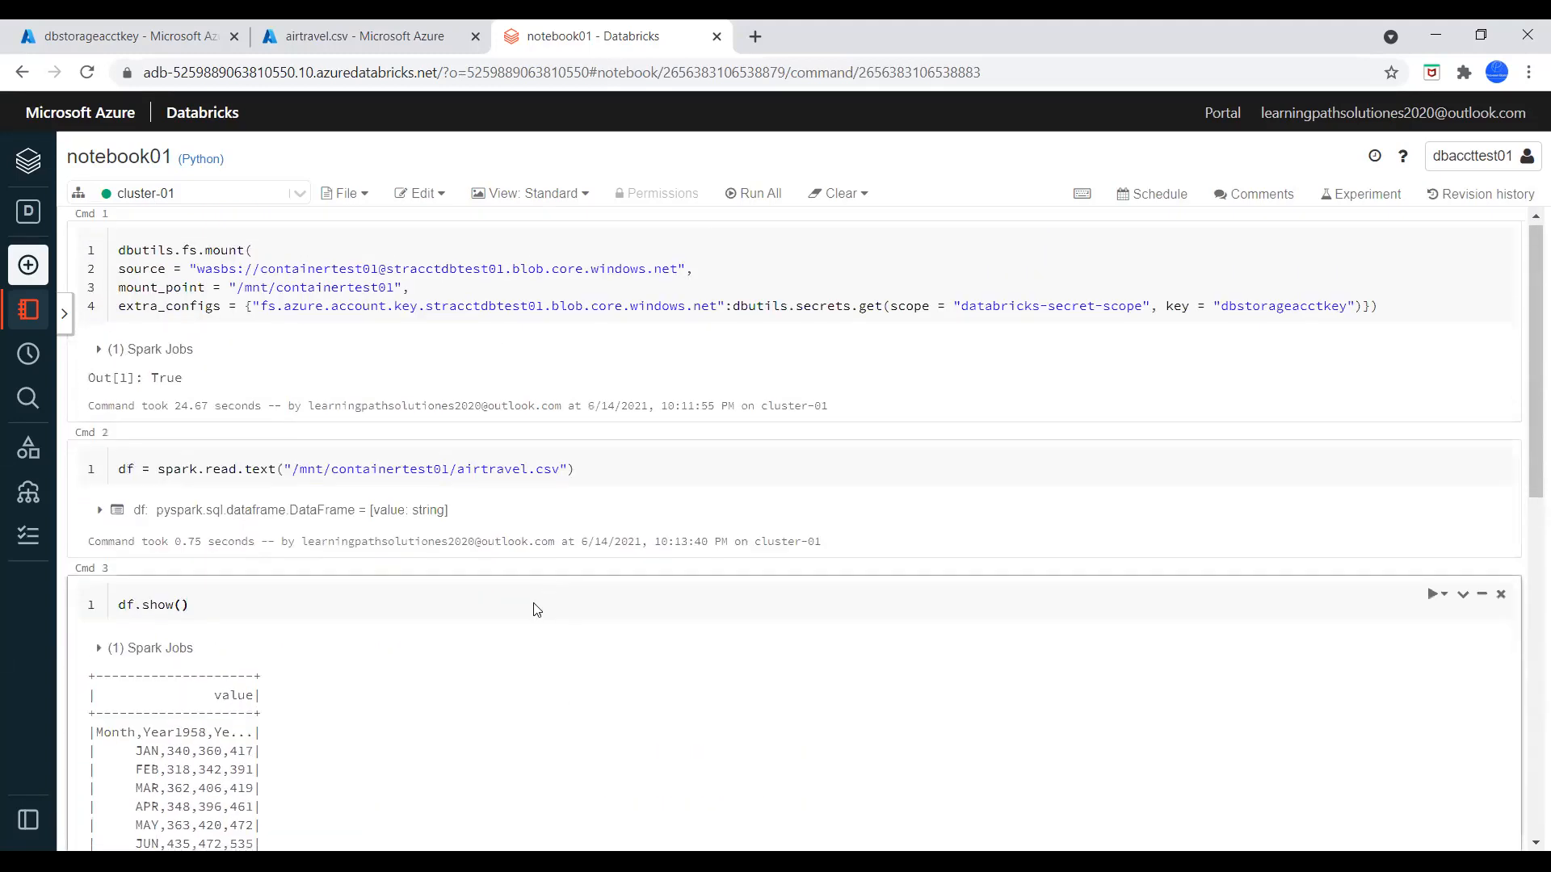
pyautogui.scroll(-2, 537, 610)
pyautogui.moveTo(193, 408); pyautogui.dragTo(115, 407)
pyautogui.hotkey('ctrl', 'c')
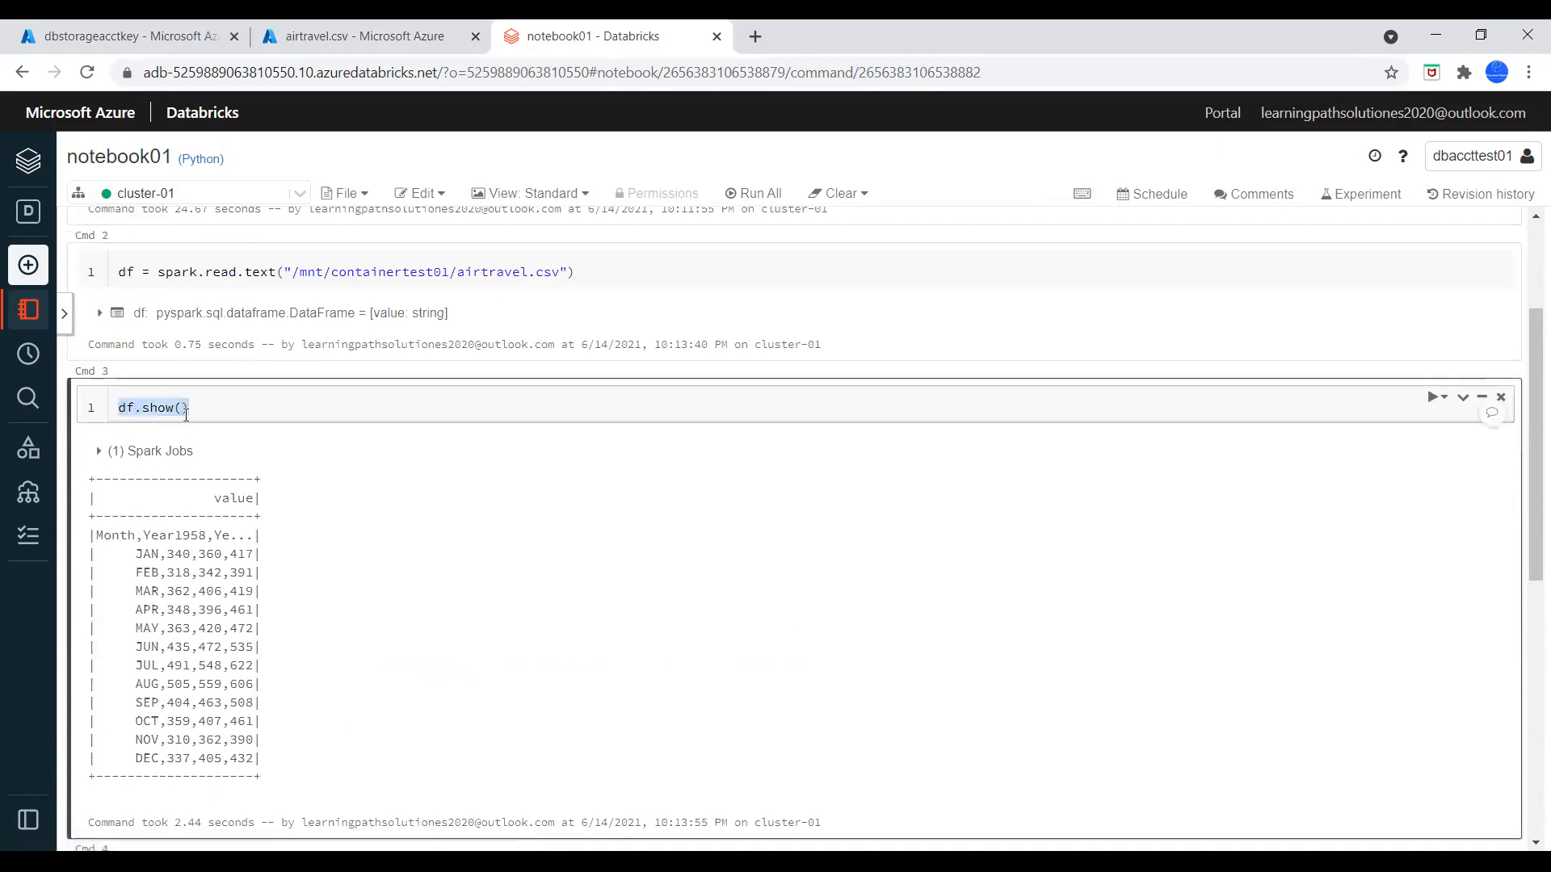
pyautogui.scroll(-6, 679, 506)
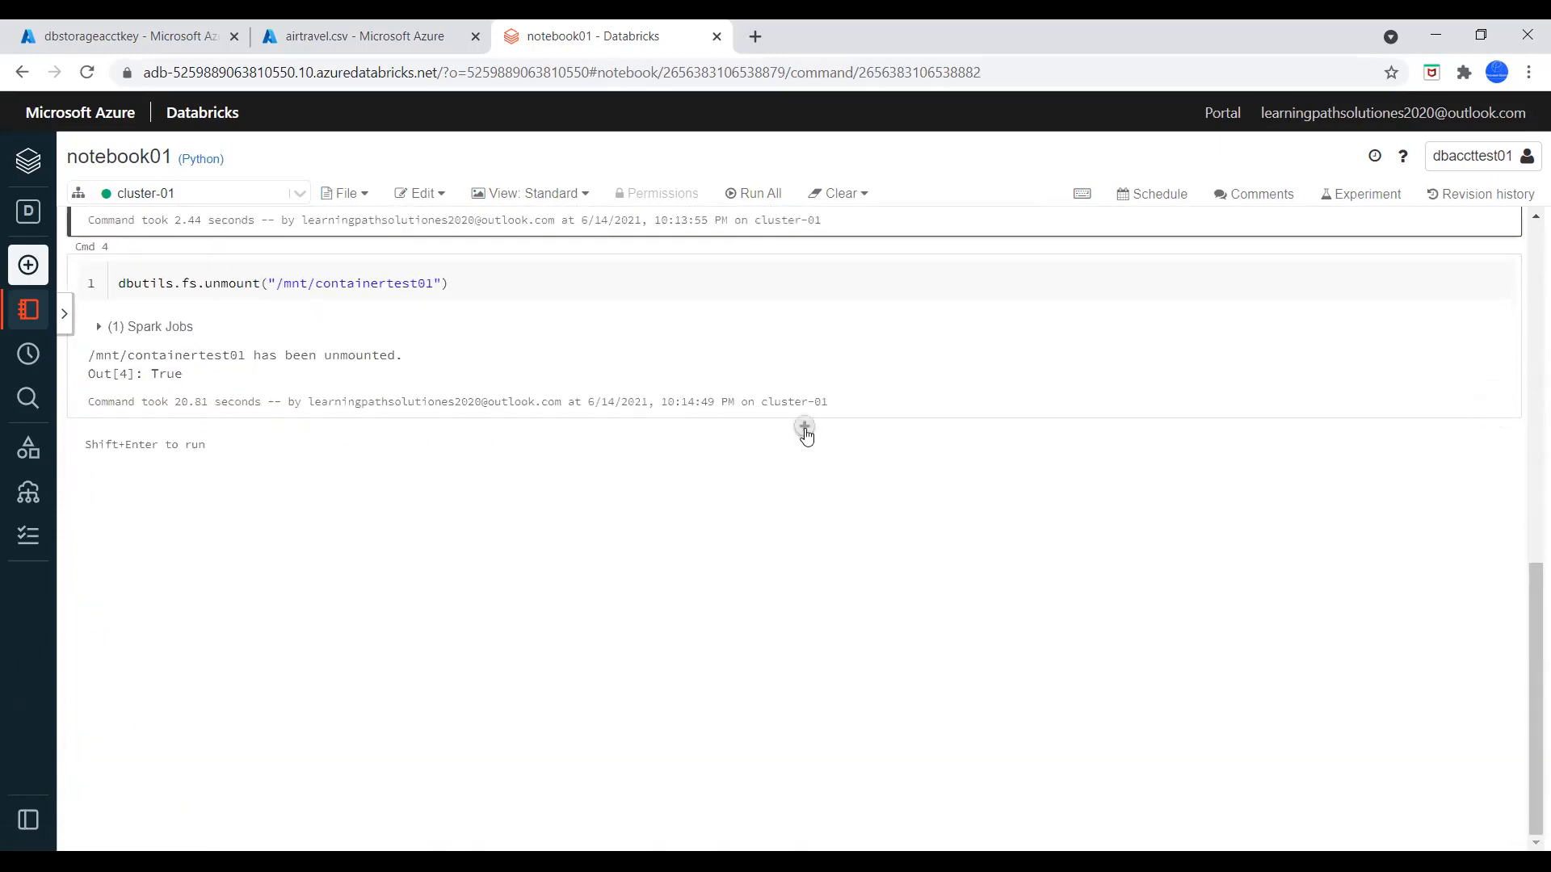
pyautogui.click(805, 426)
pyautogui.hotkey('ctrl', 'v')
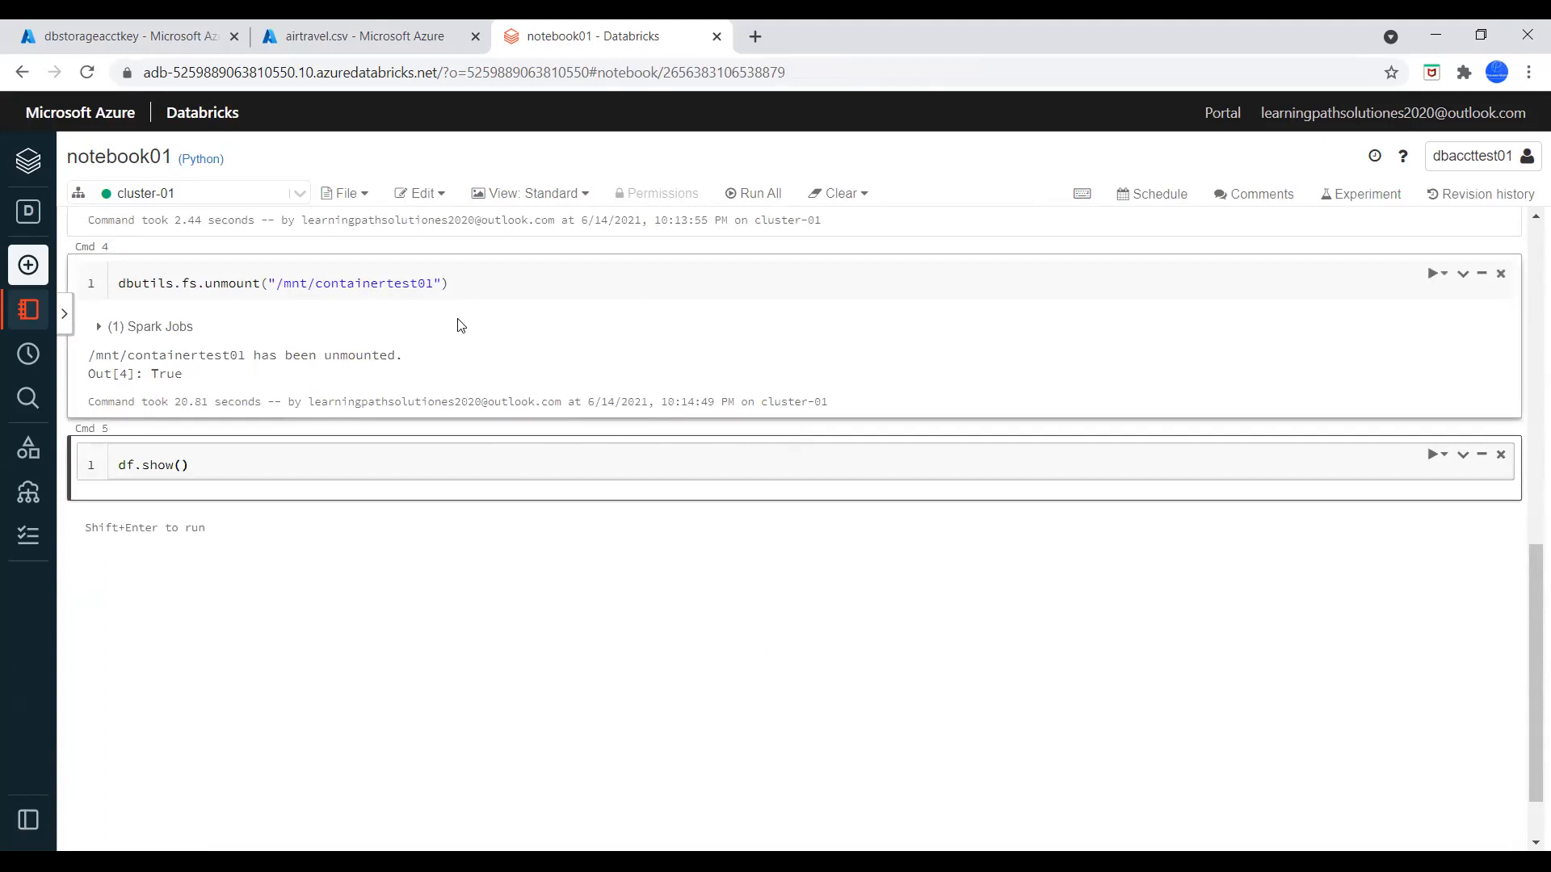
pyautogui.click(1434, 454)
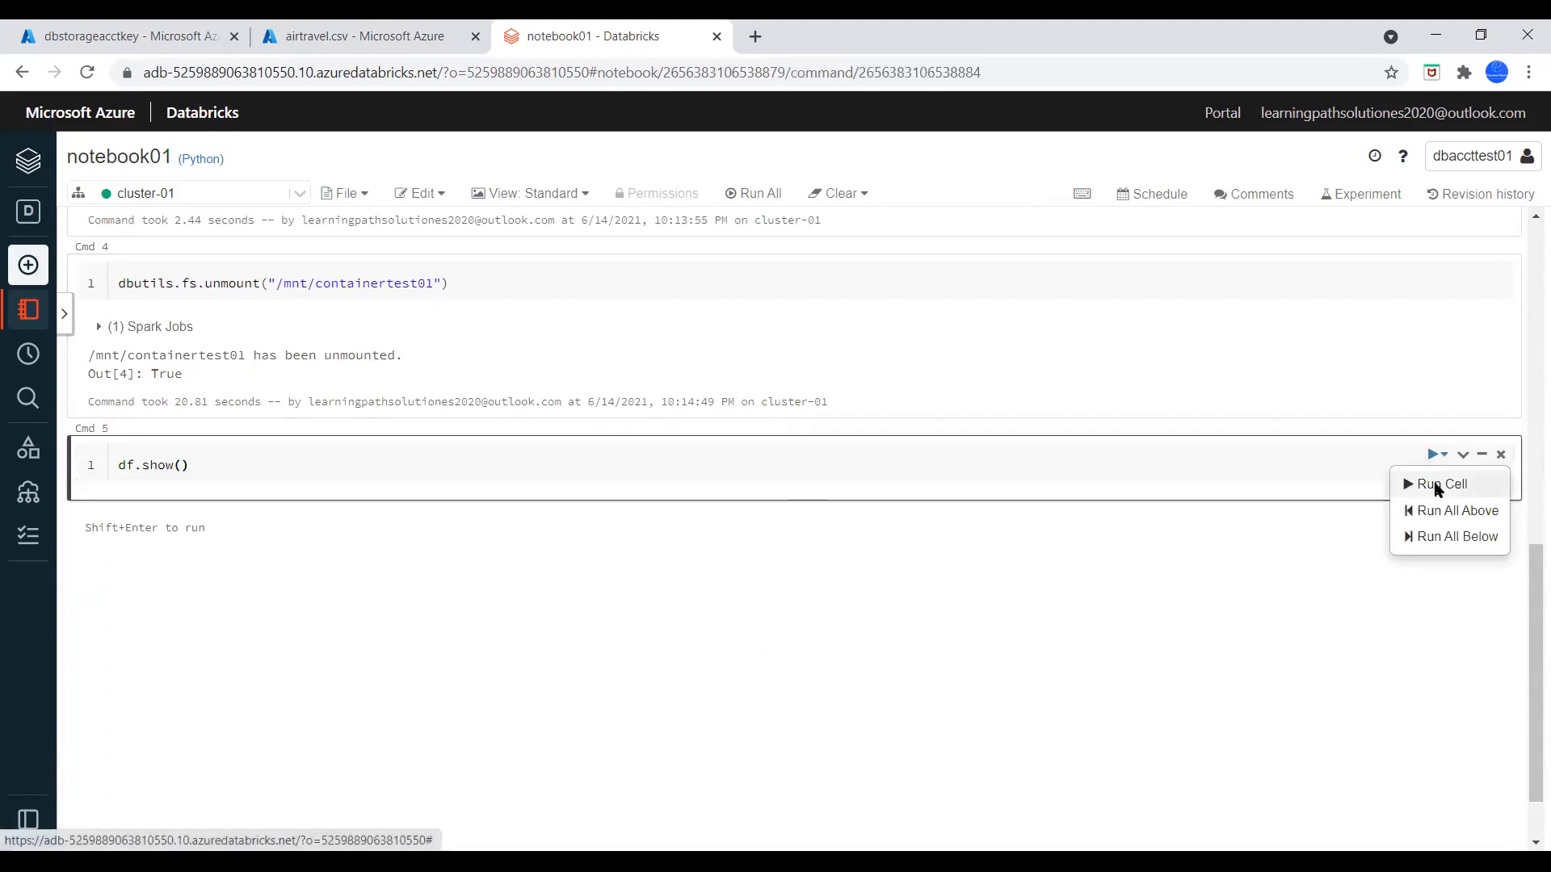
pyautogui.click(1436, 485)
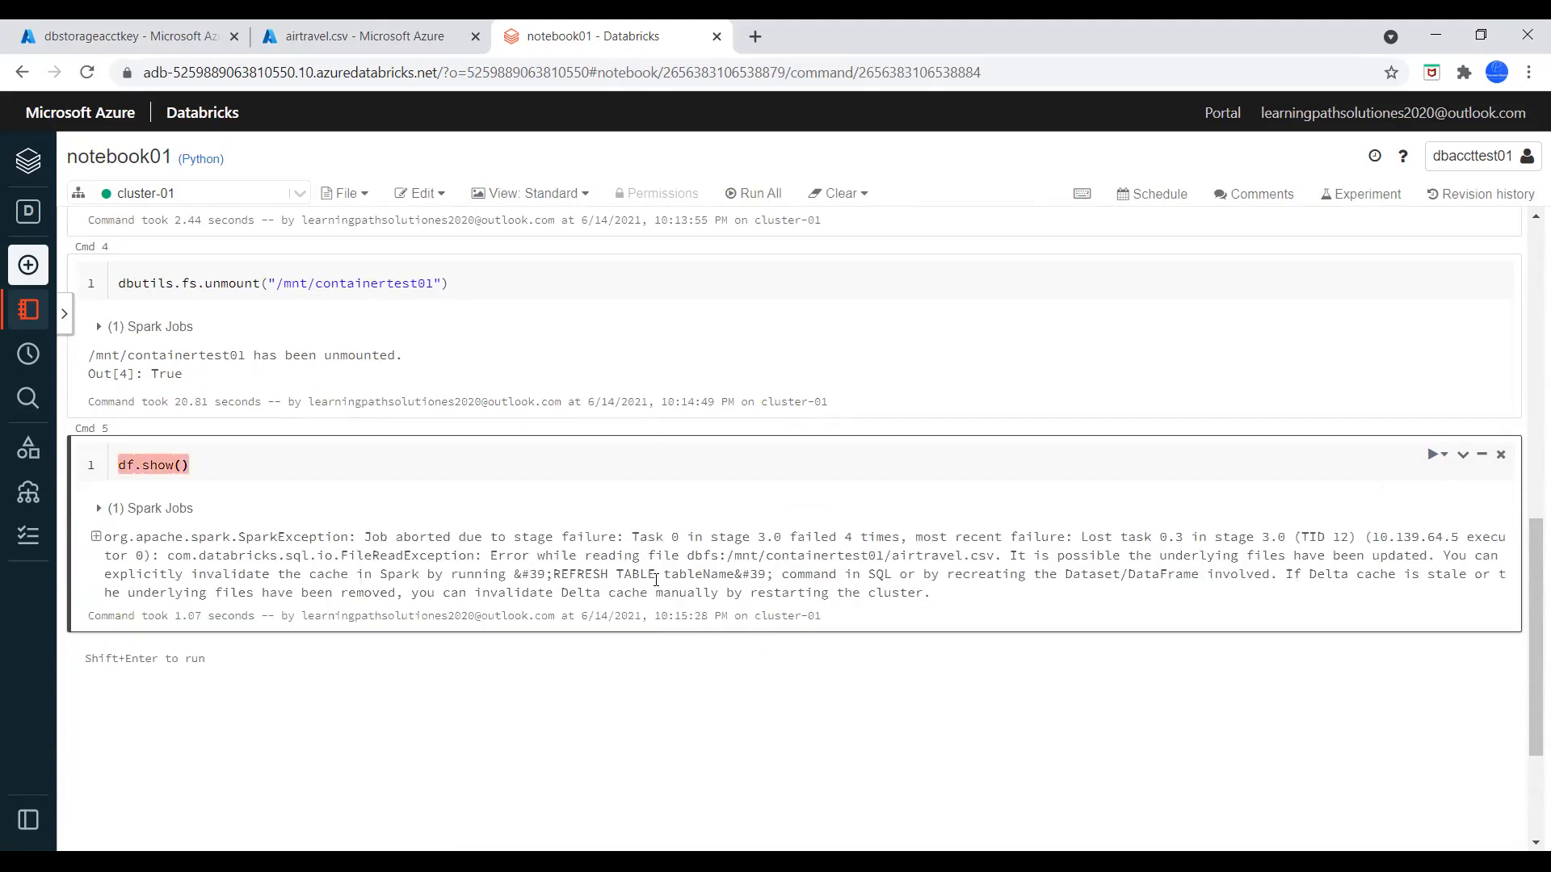
pyautogui.scroll(3, 661, 592)
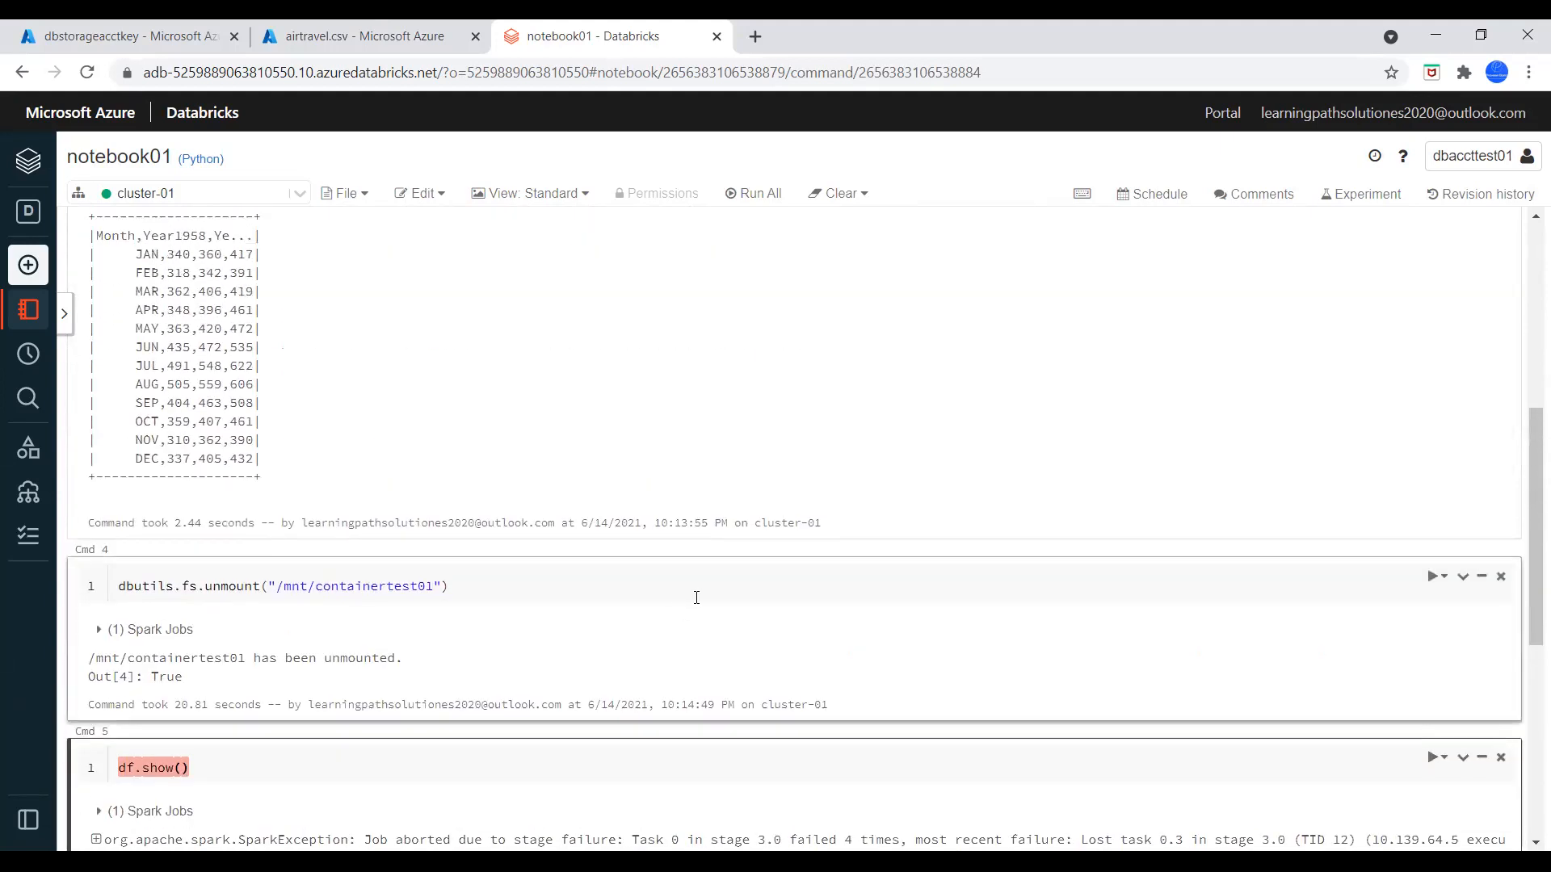
pyautogui.scroll(4, 736, 622)
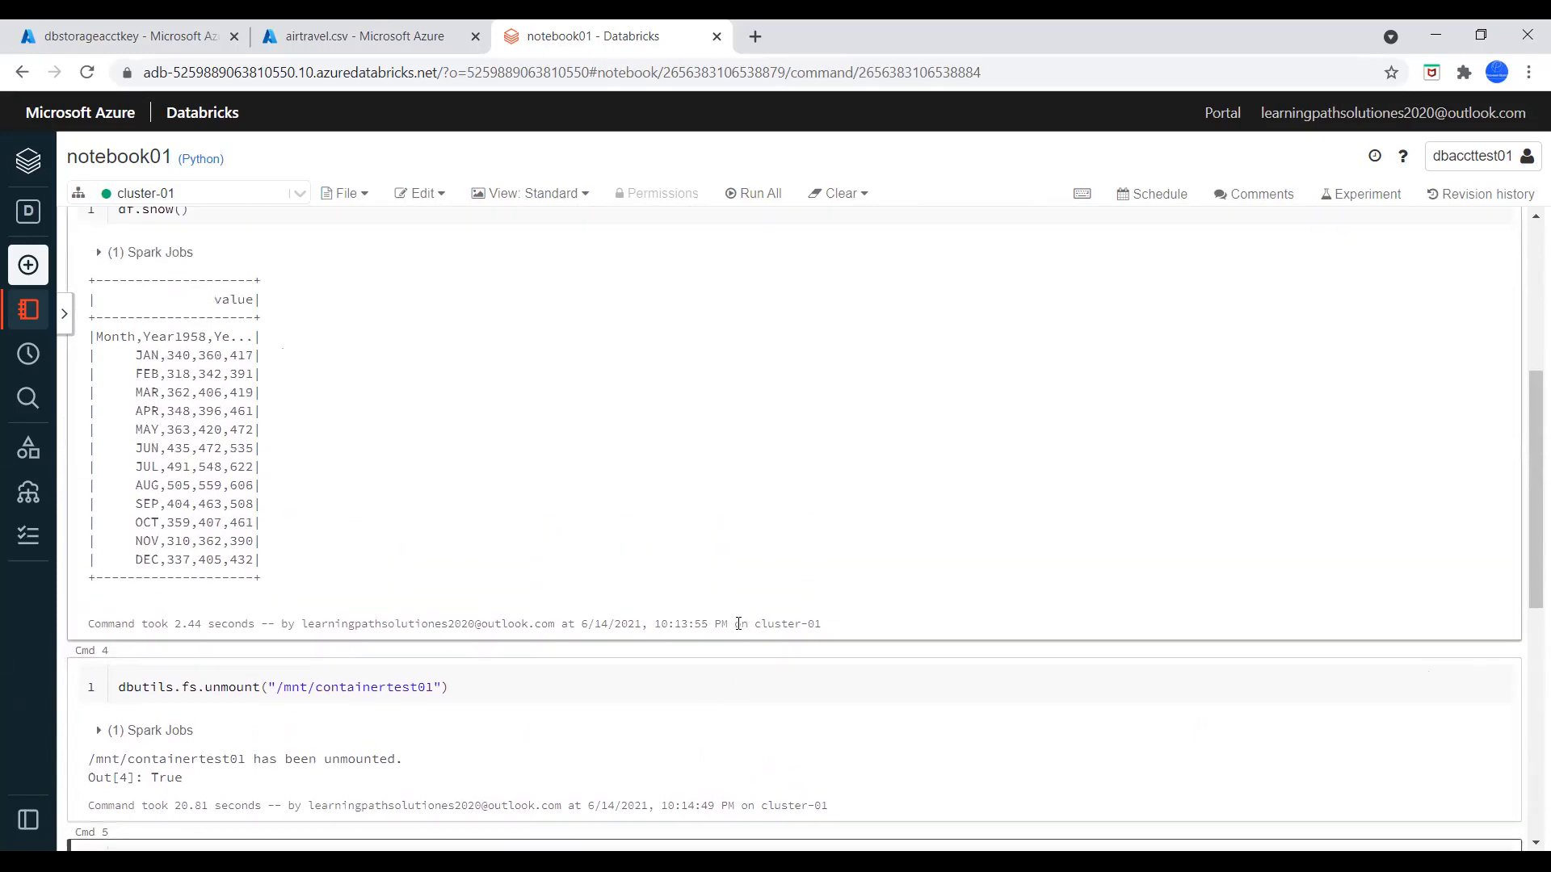
pyautogui.scroll(2, 738, 625)
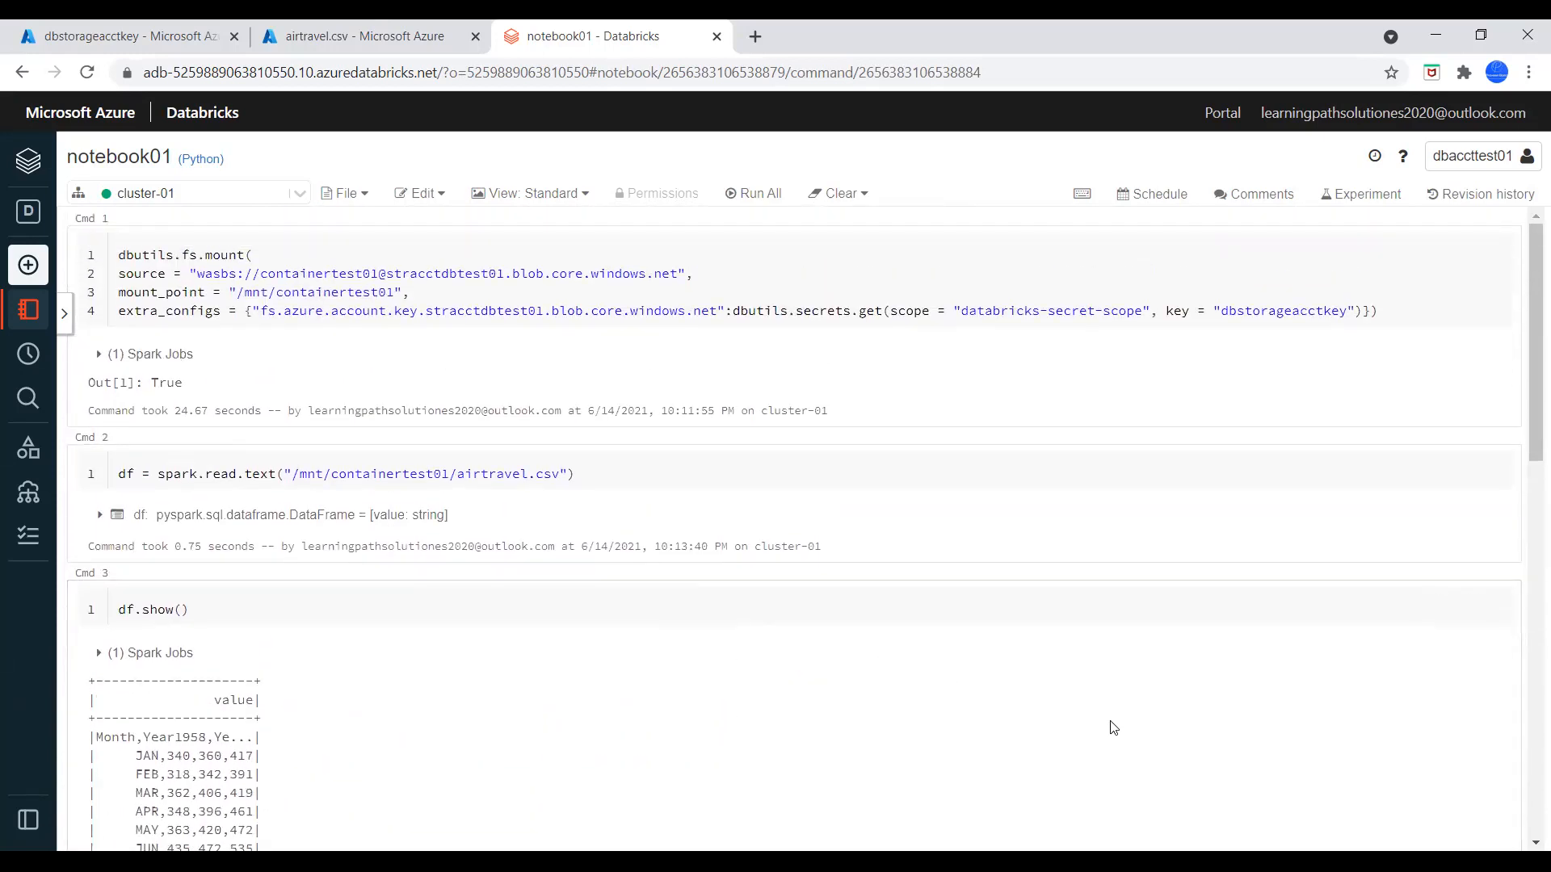
pyautogui.click(1345, 723)
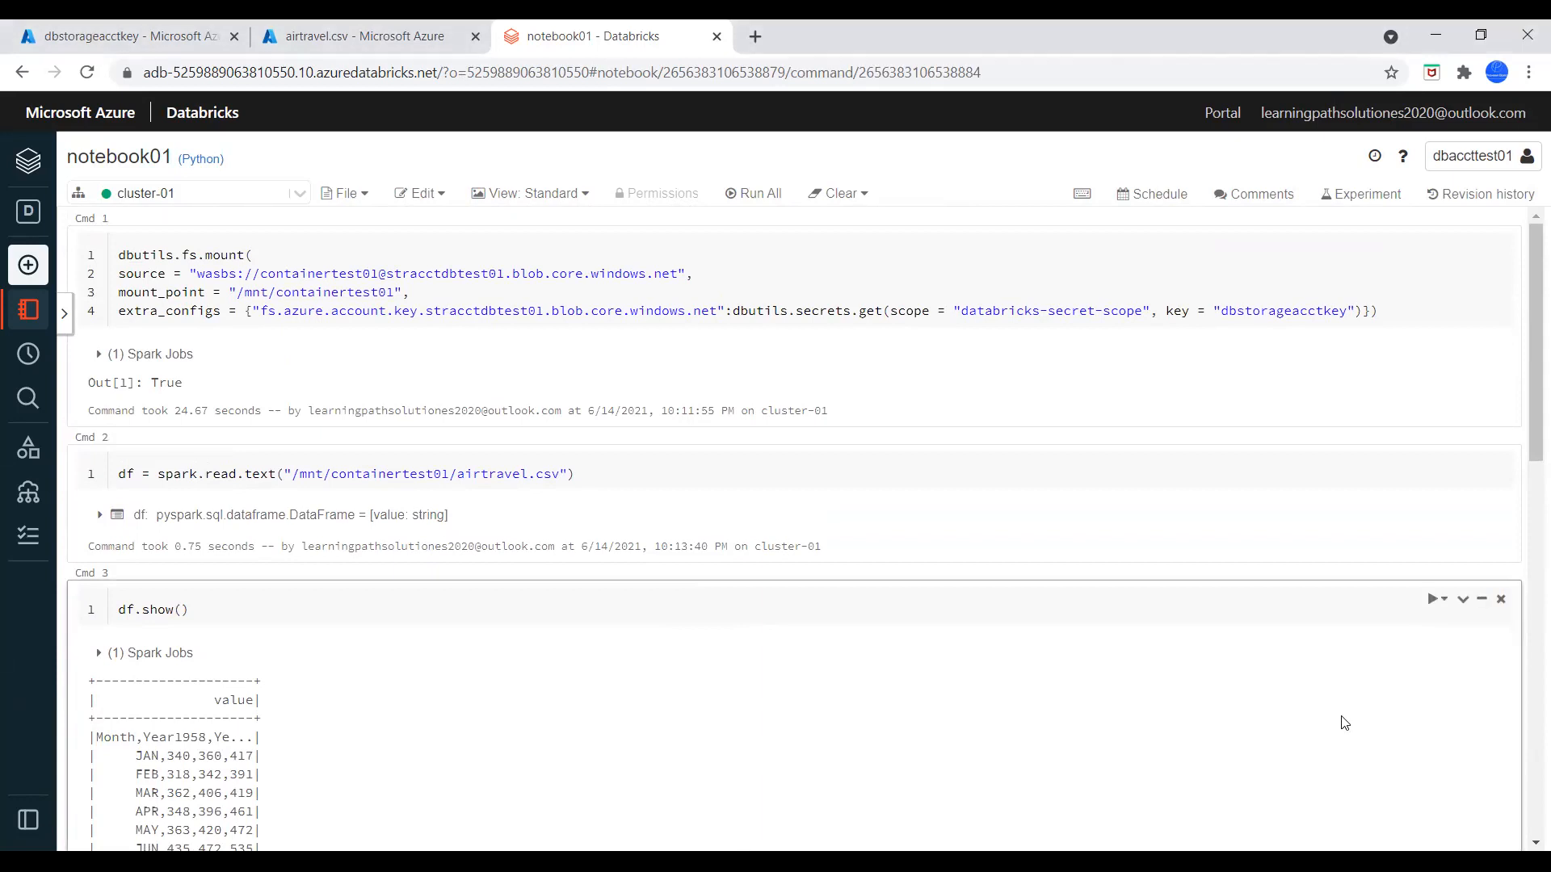